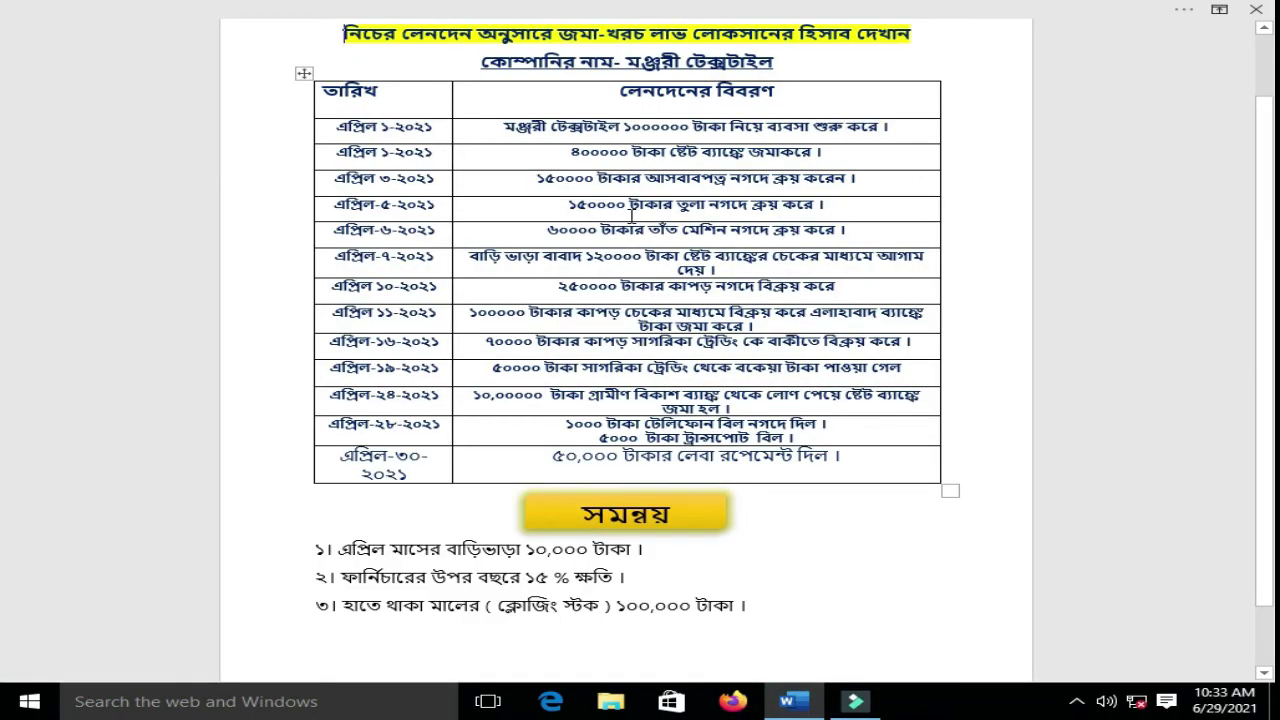
# - Launch TallyPrime, review the Monjari Textile transaction list in the Word document, and return to TallyPrime
pyautogui.click(792, 702)
pyautogui.doubleClick(228, 546)
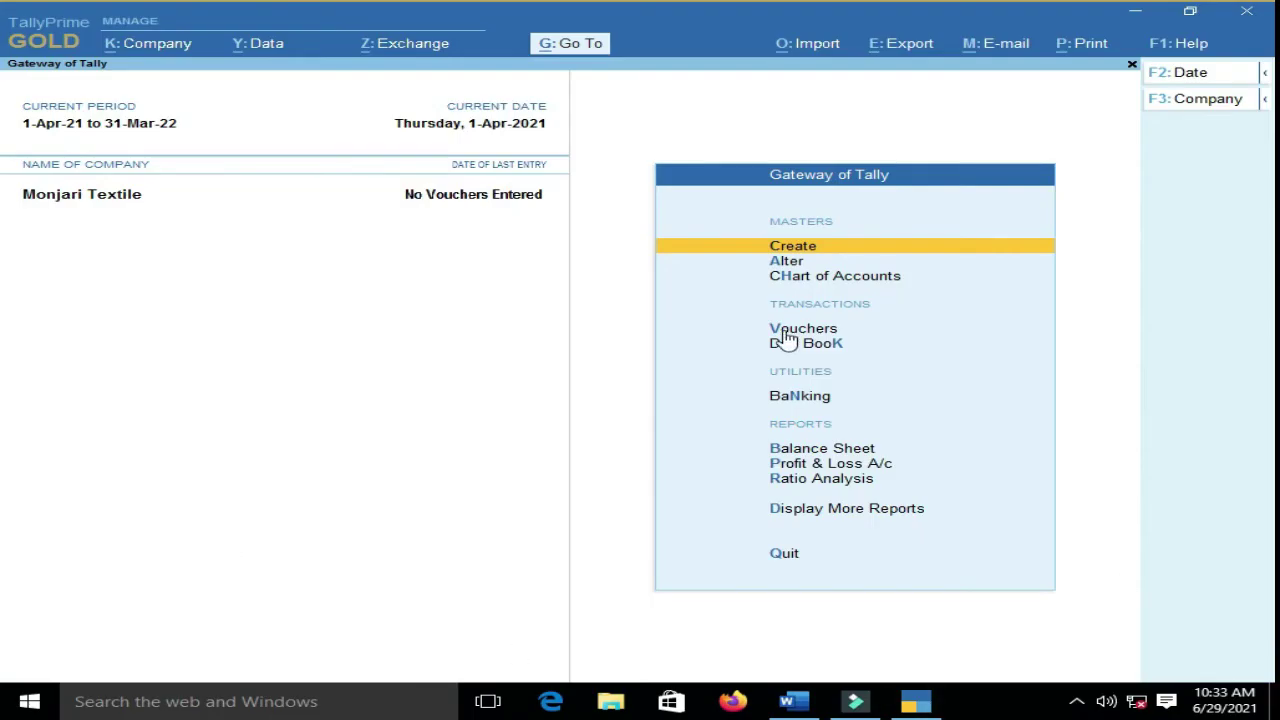
pyautogui.click(791, 701)
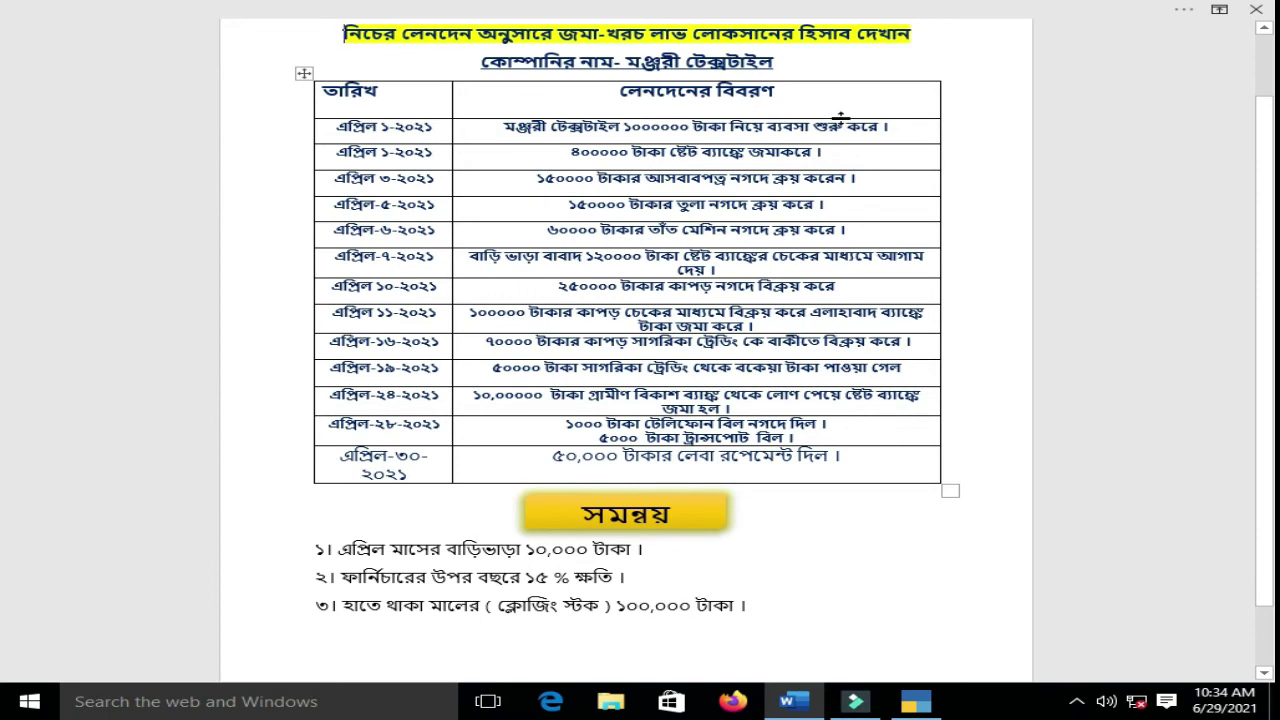
pyautogui.click(855, 703)
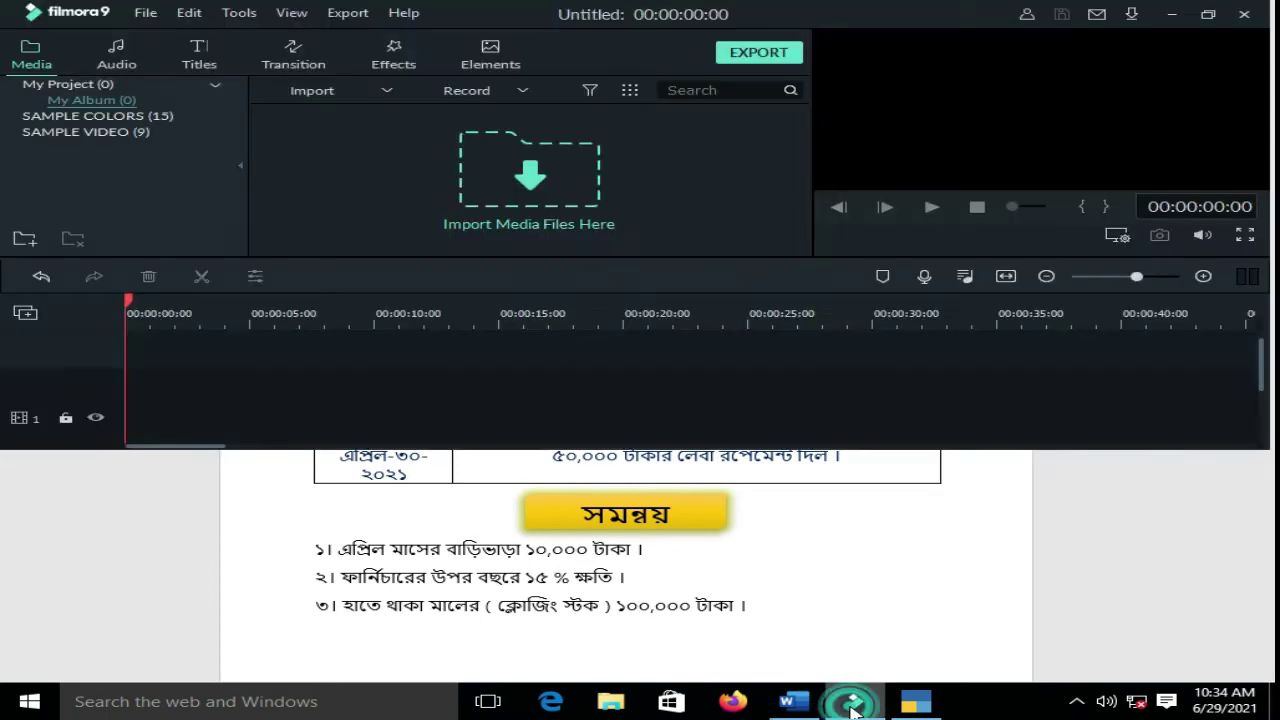
pyautogui.click(855, 703)
pyautogui.click(916, 701)
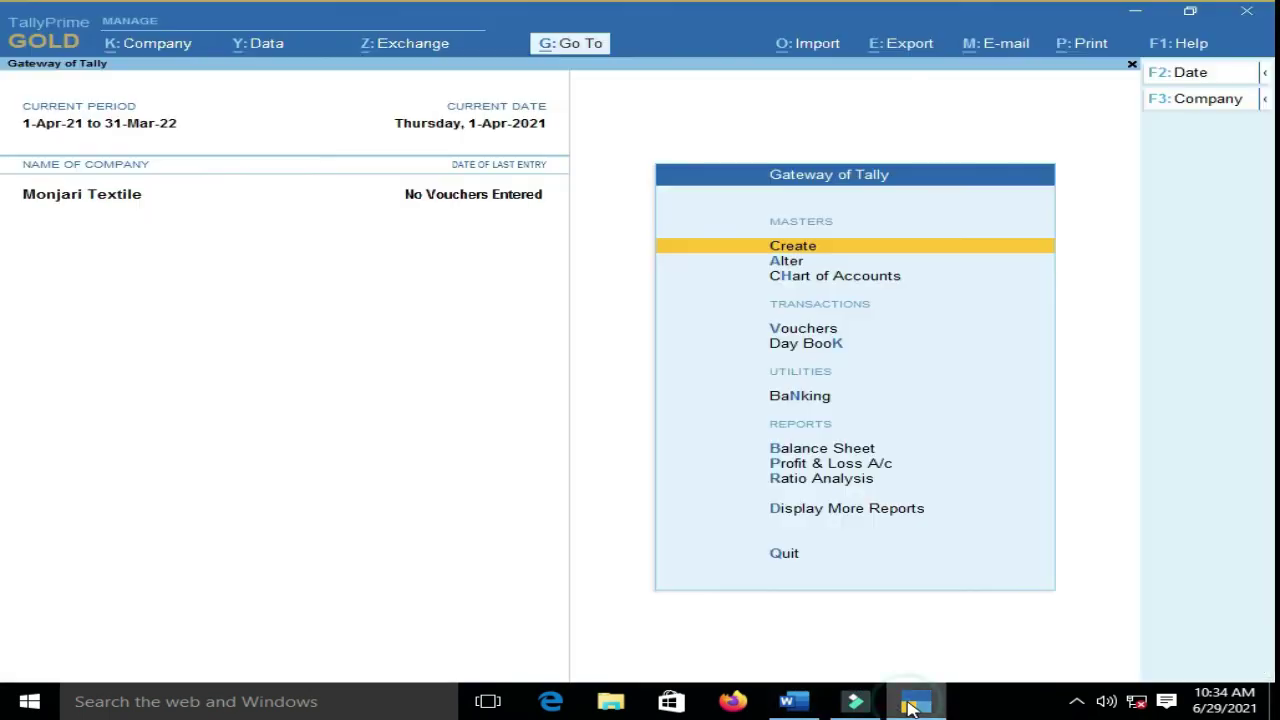
# - Start a new Receipt voucher and set its date to 1-4-2021
pyautogui.click(808, 329)
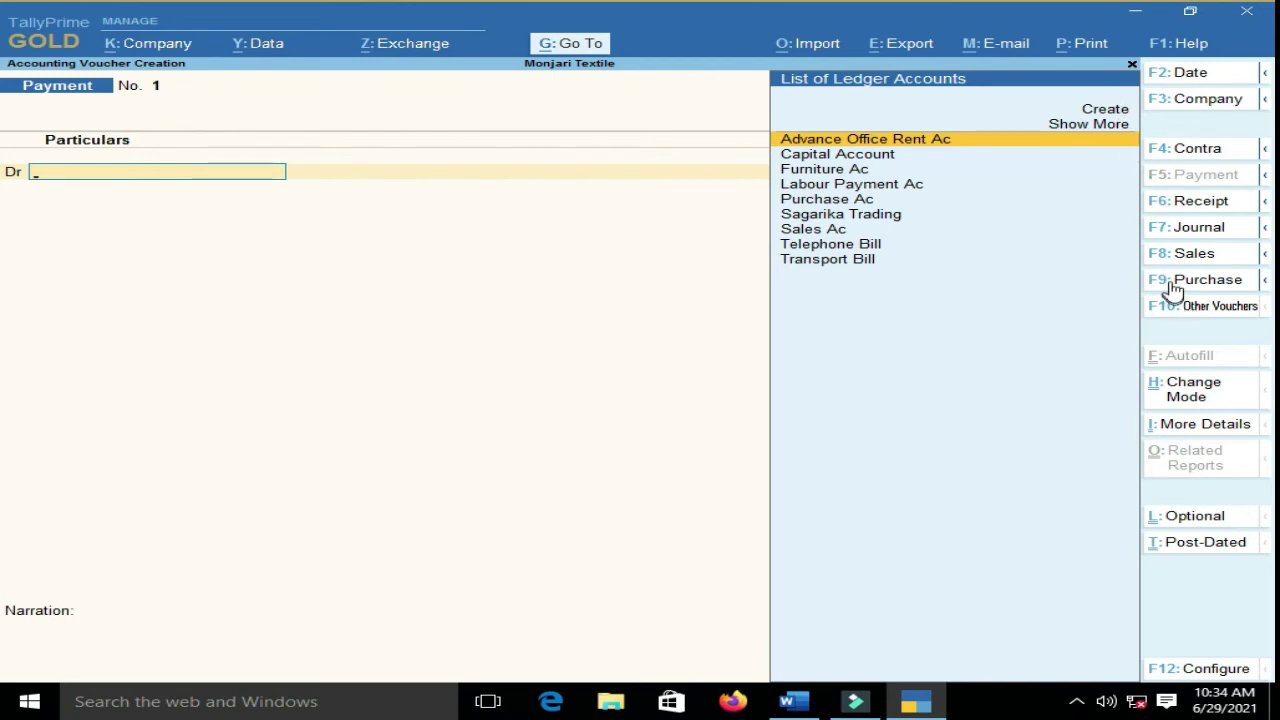
pyautogui.click(1198, 205)
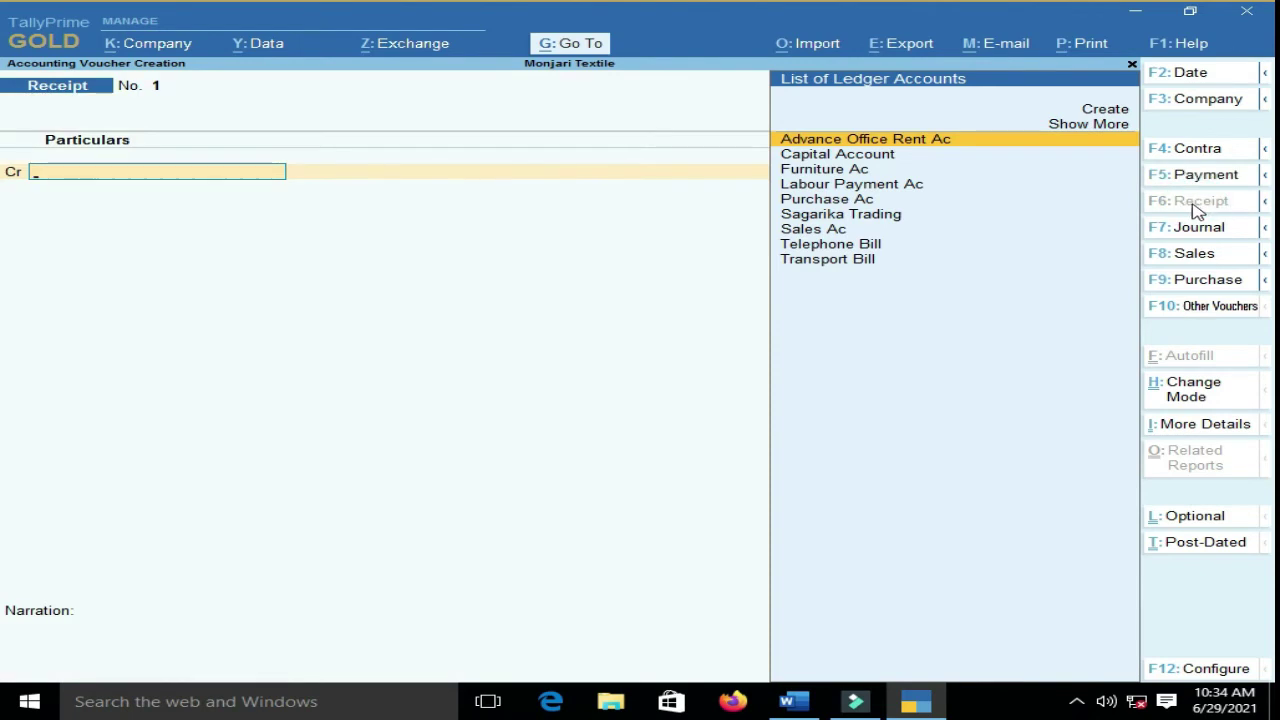
pyautogui.click(1190, 76)
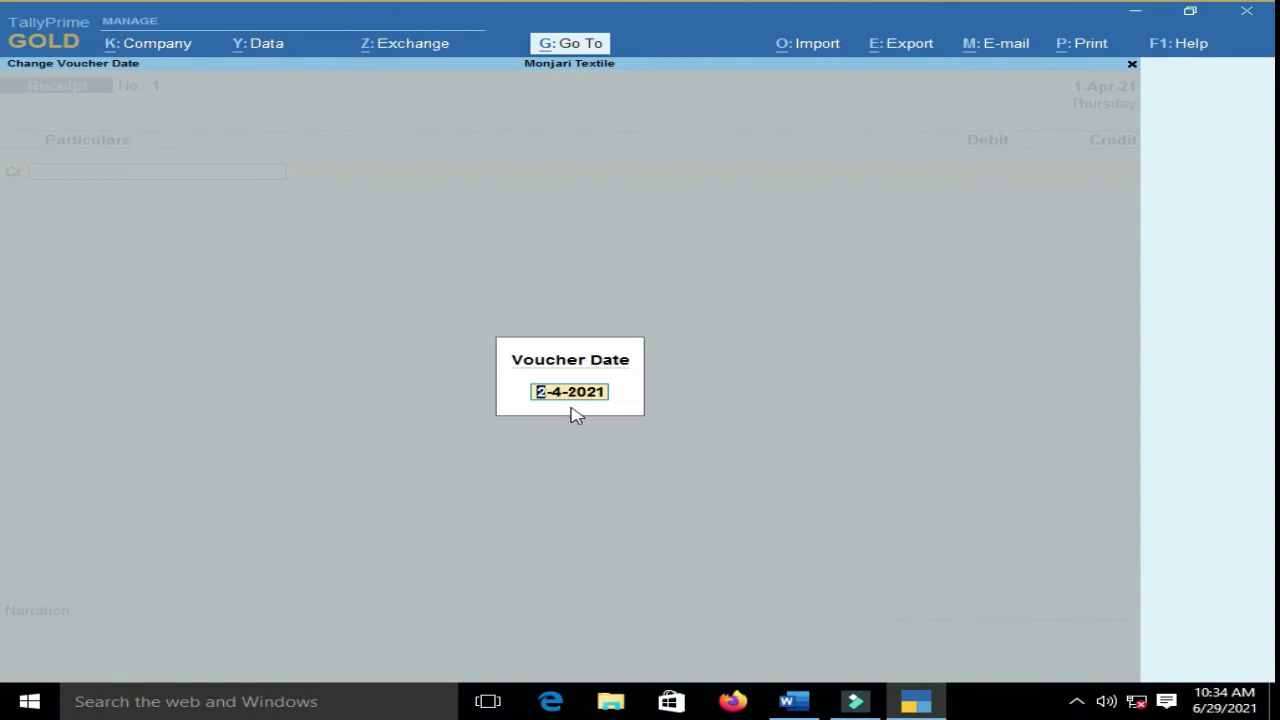
pyautogui.write('1-4-2021')
pyautogui.press('Return')
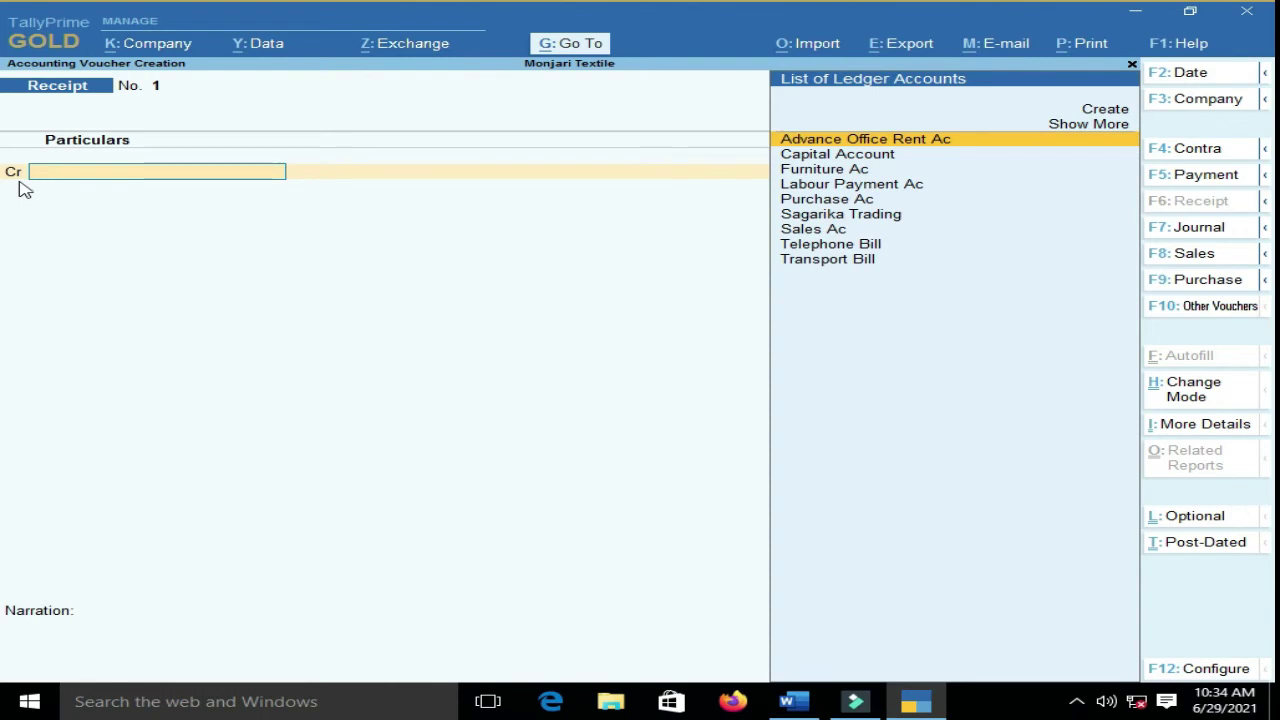
# - Credit Capital Account with 10,00,000 and debit Cash for the same amount in the receipt voucher
pyautogui.click(852, 162)
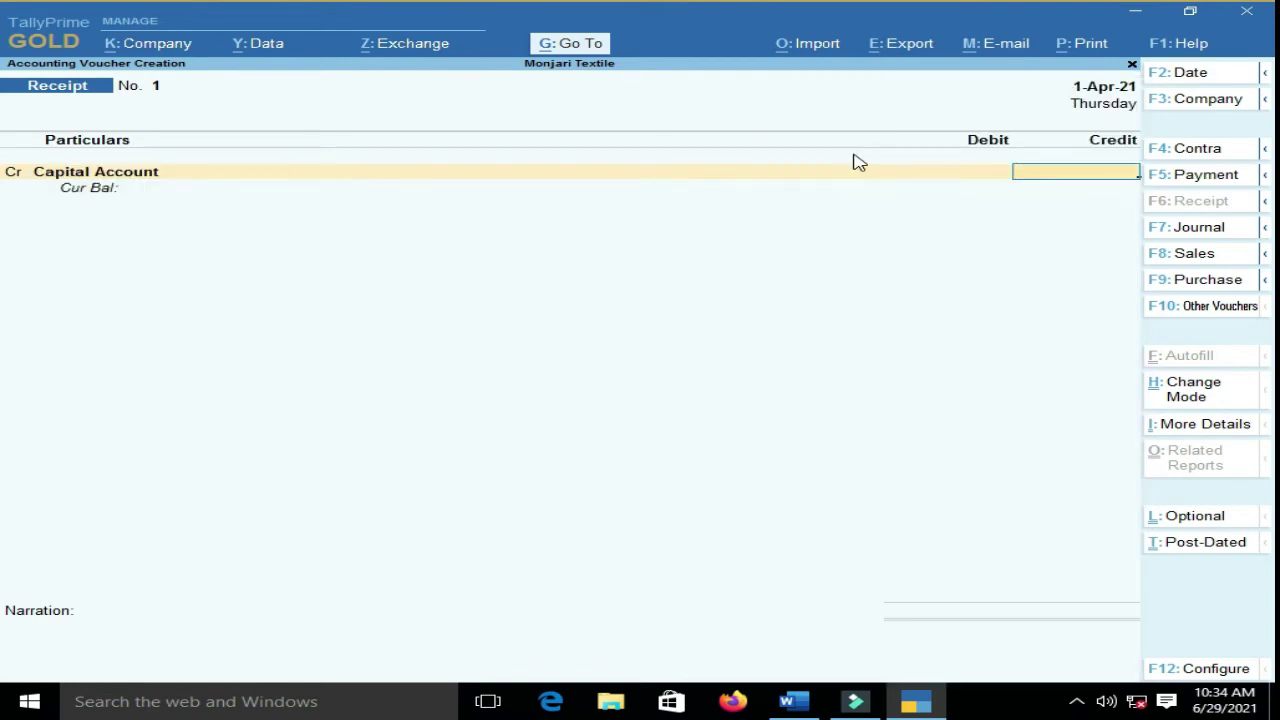
pyautogui.write('1')
pyautogui.write('000000')
pyautogui.press('Return')
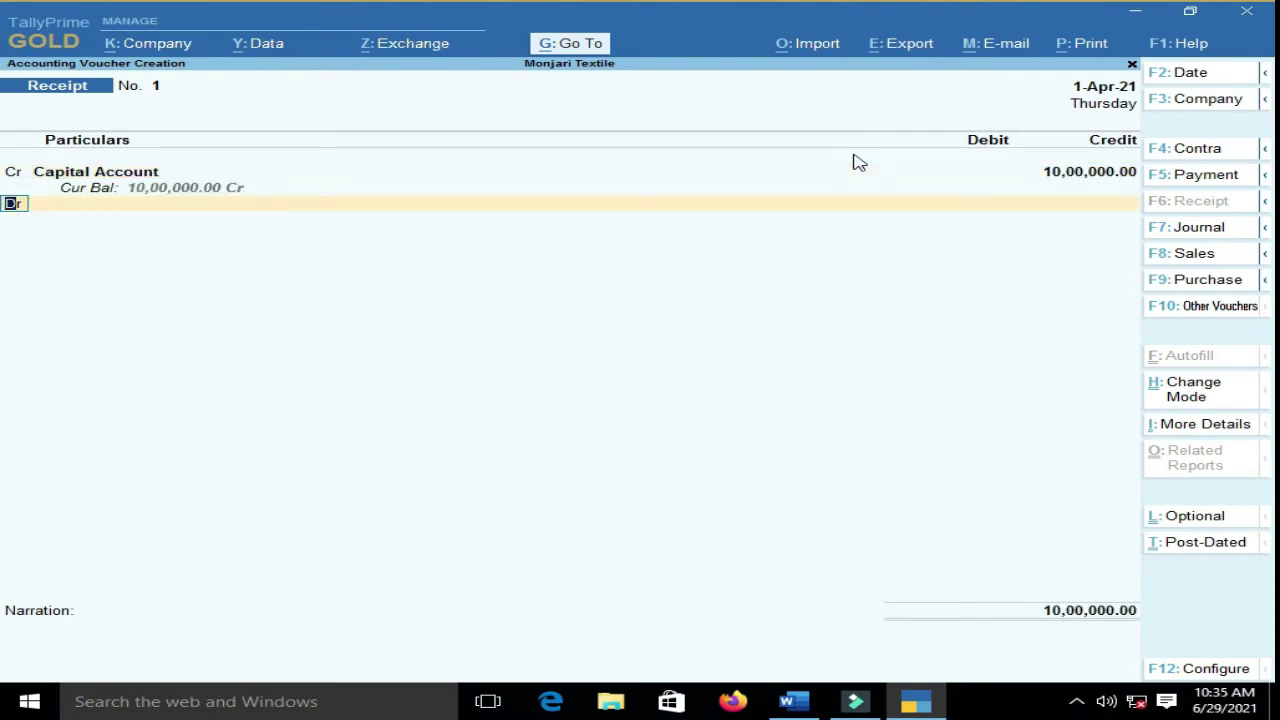
pyautogui.press('Return')
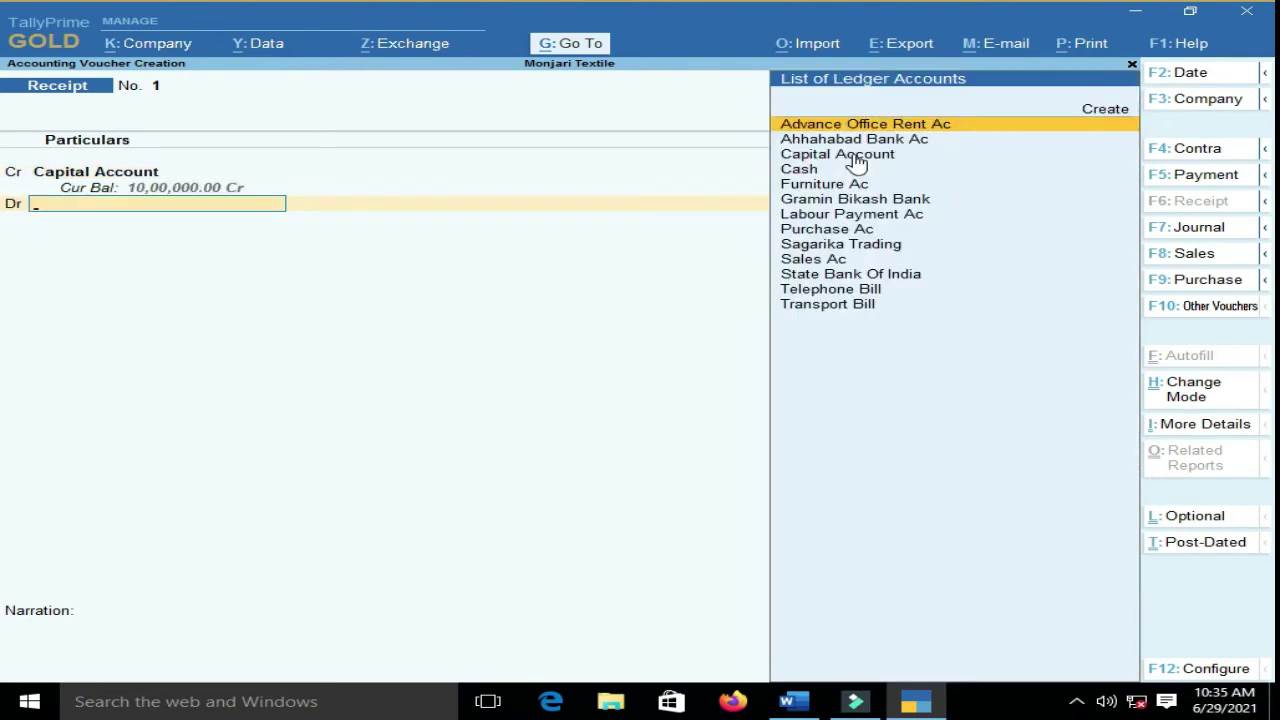
pyautogui.click(809, 172)
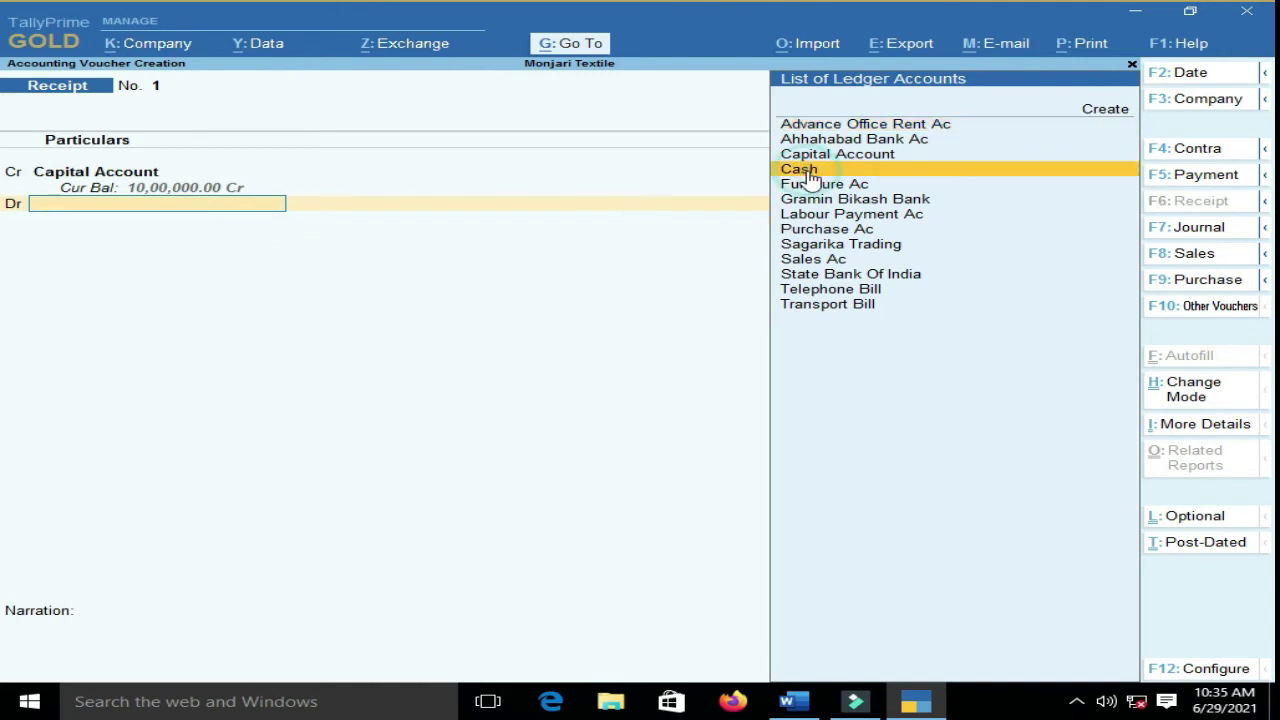
pyautogui.press('Return')
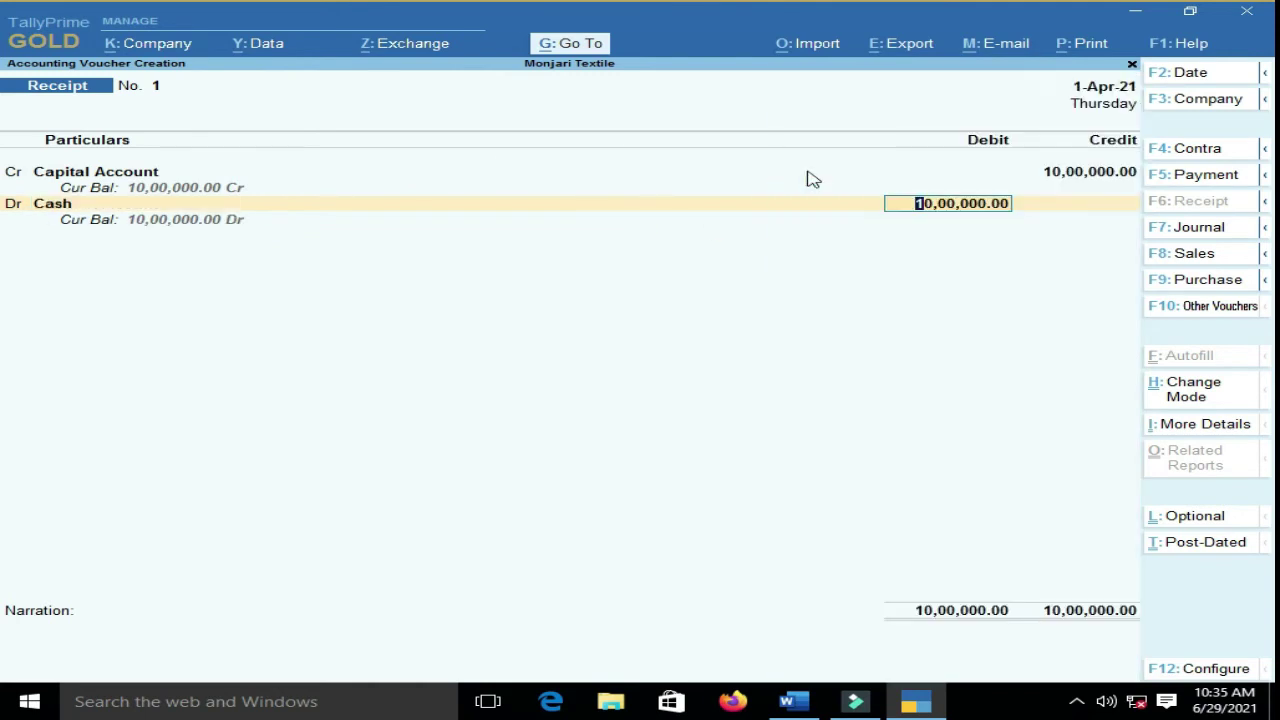
pyautogui.press('Return')
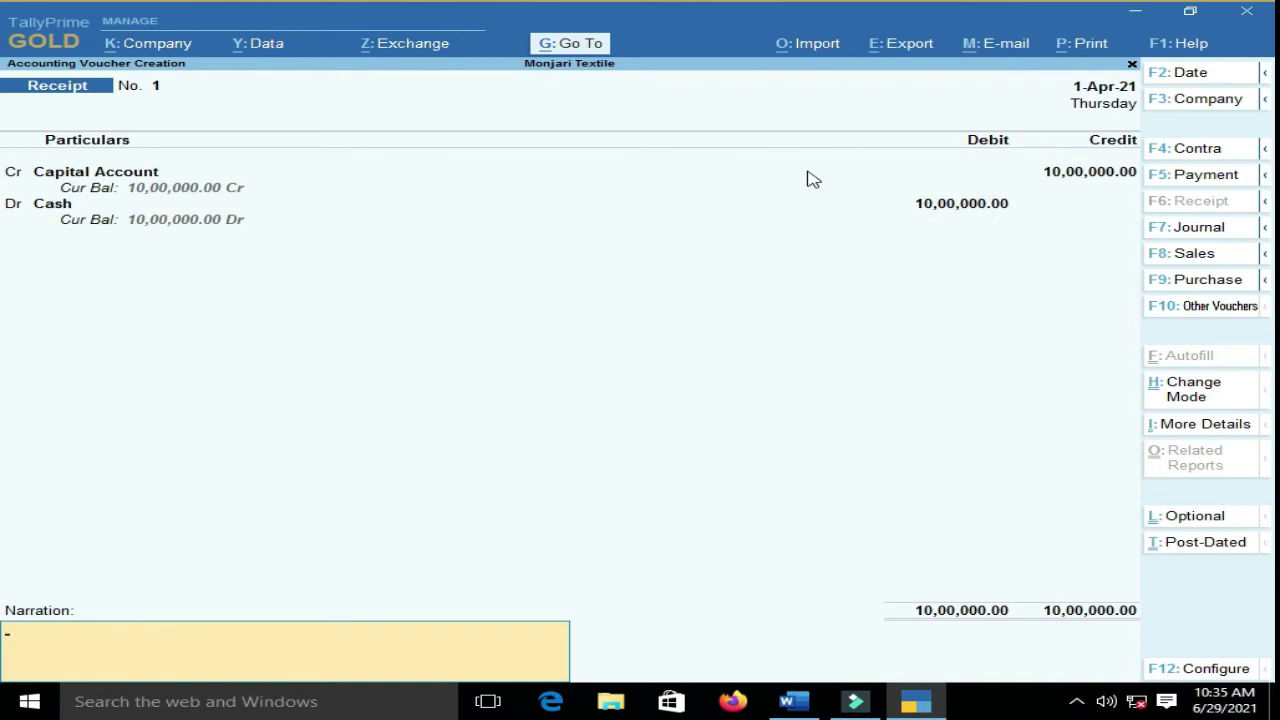
# - Enter the narration "cash taken for business." and save the receipt voucher
pyautogui.write('cash taken for business.')
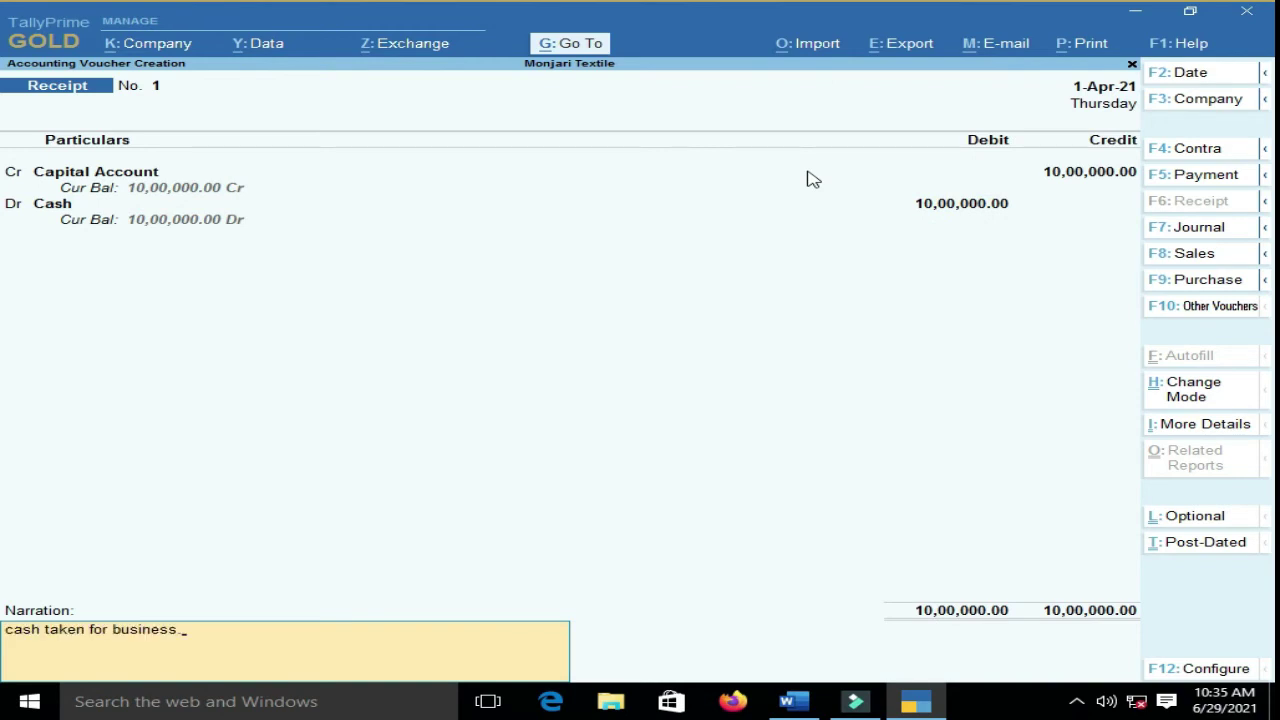
pyautogui.press('Return')
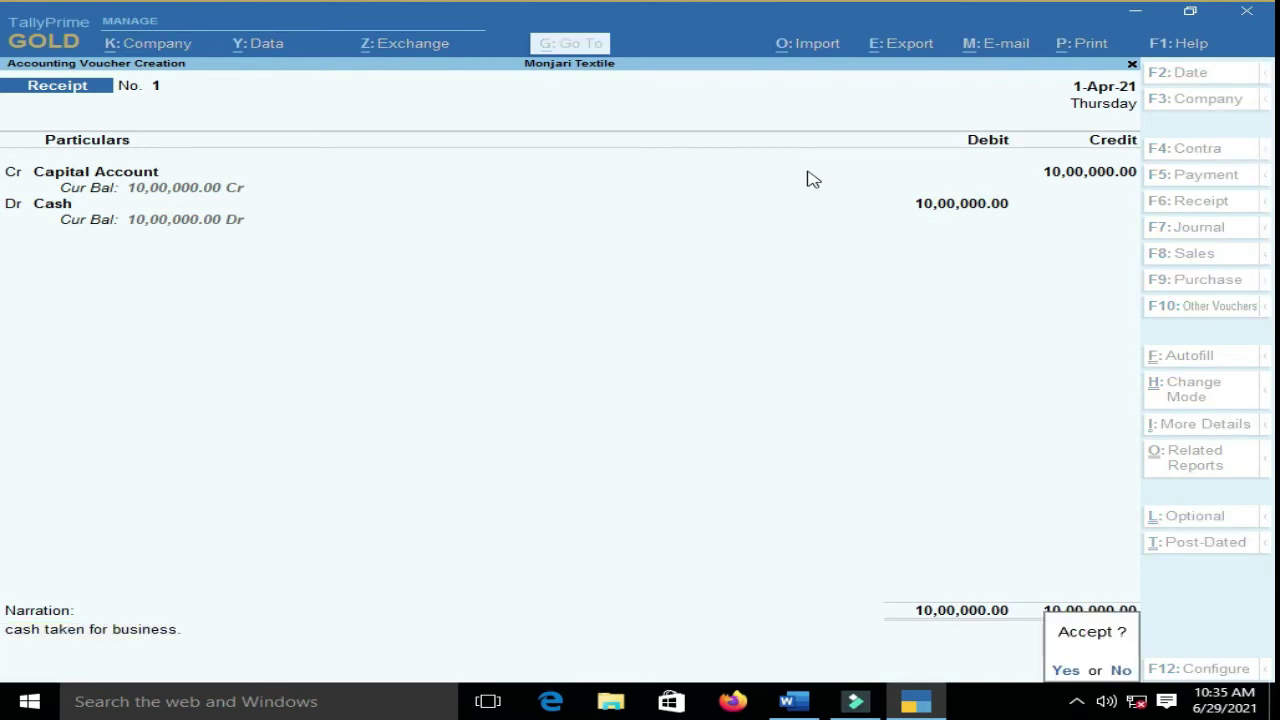
pyautogui.press('Return')
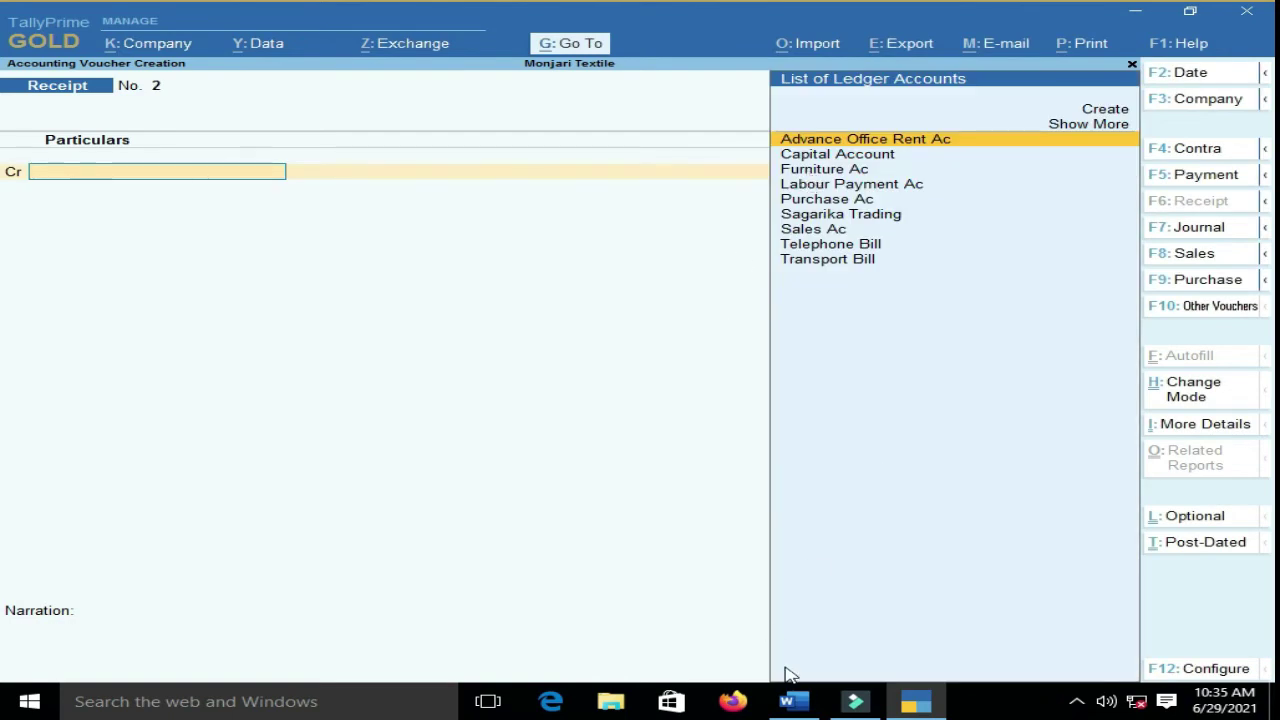
# - Check the next transaction in the Word document and start a Contra voucher in TallyPrime dated 1-4-2021
pyautogui.click(798, 702)
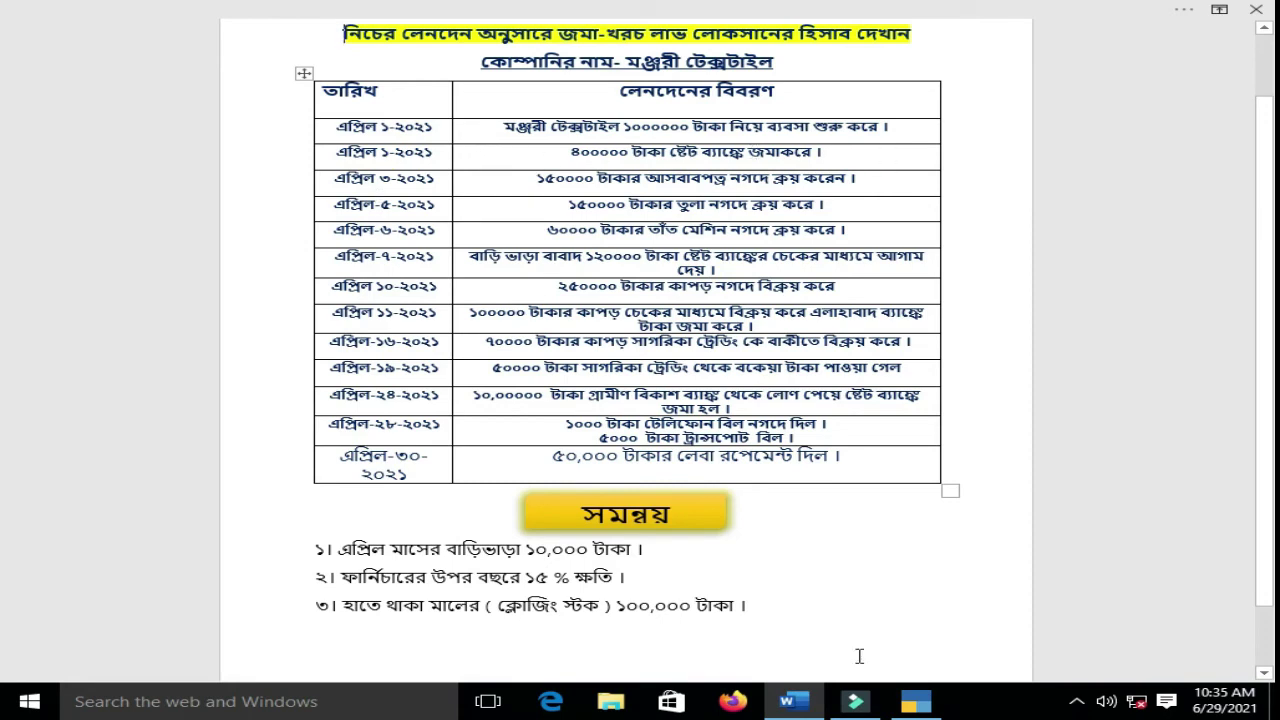
pyautogui.click(912, 704)
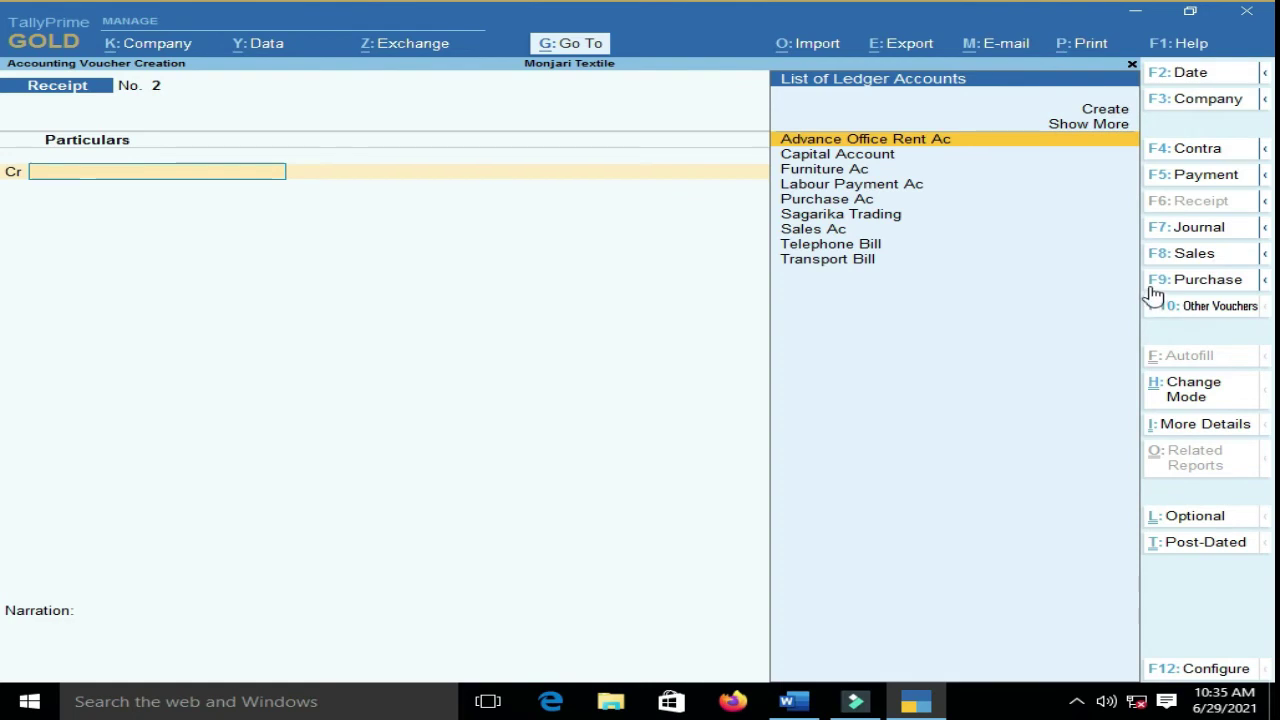
pyautogui.click(1195, 148)
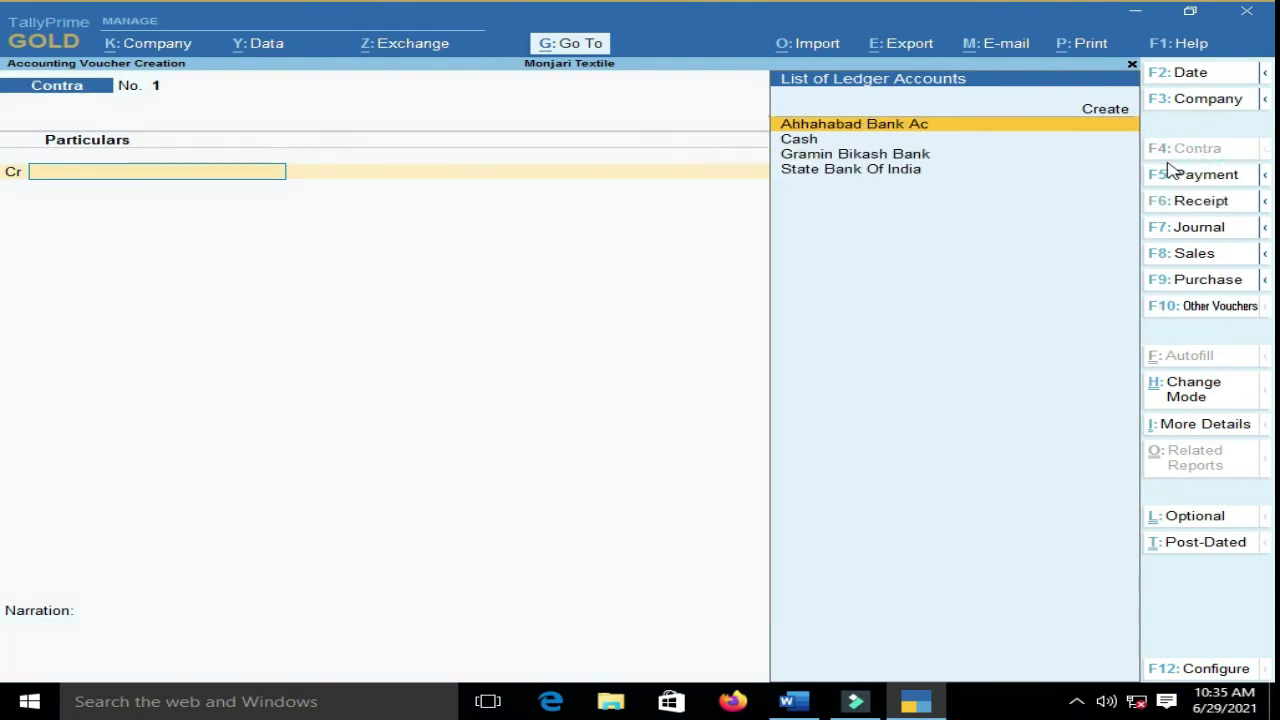
pyautogui.click(1184, 75)
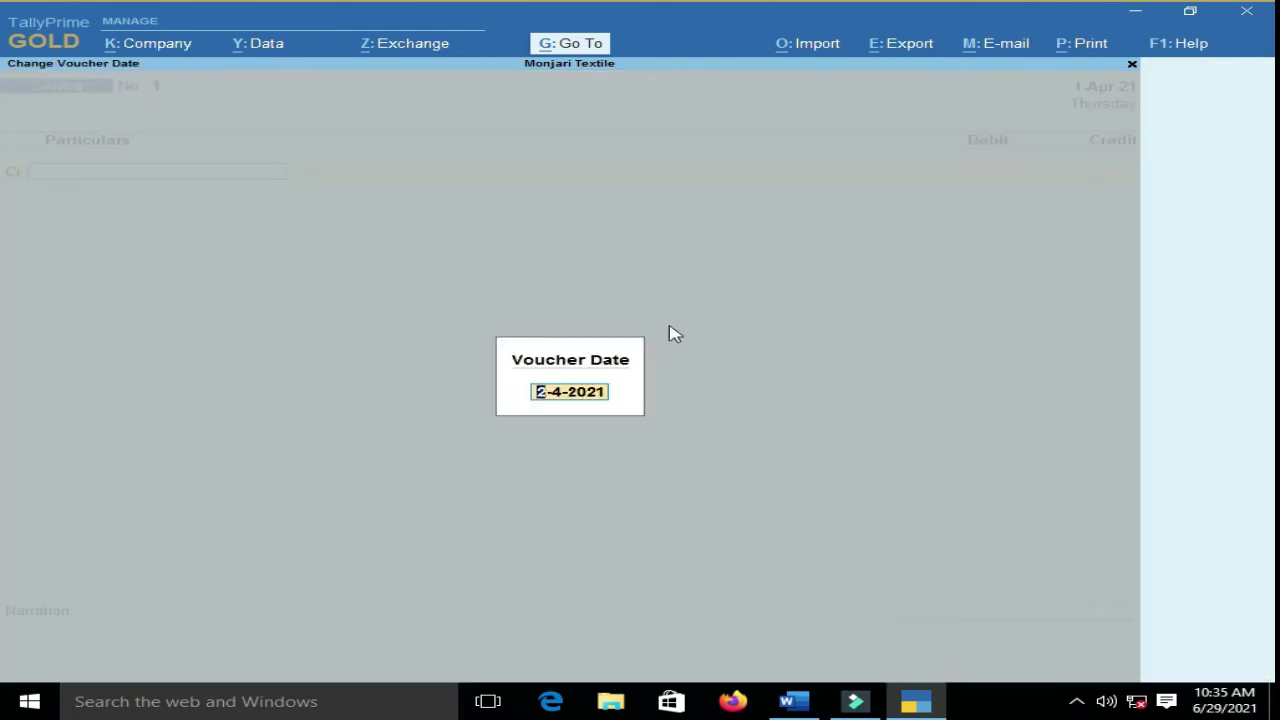
pyautogui.write('1-4-2021')
pyautogui.press('Return')
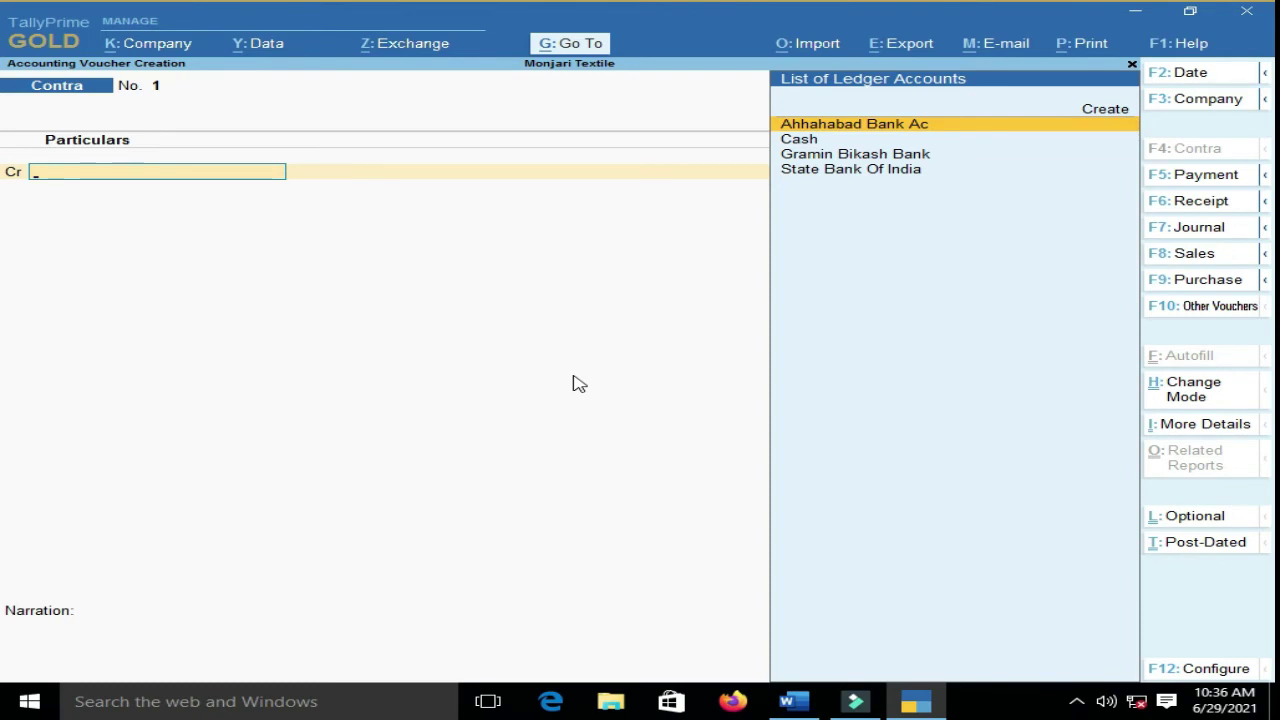
# - Credit Cash with 4,00,000 and debit State Bank Of India for the same amount in the contra voucher
pyautogui.click(796, 140)
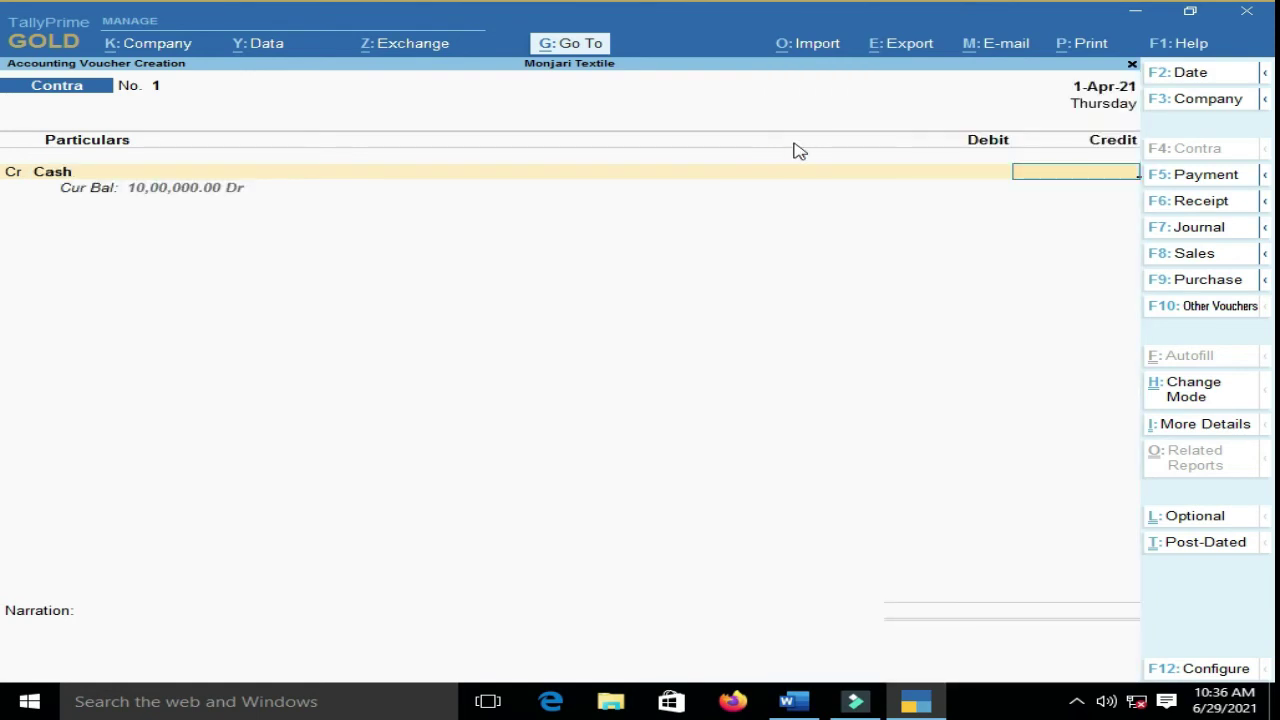
pyautogui.write('400000')
pyautogui.press('Return')
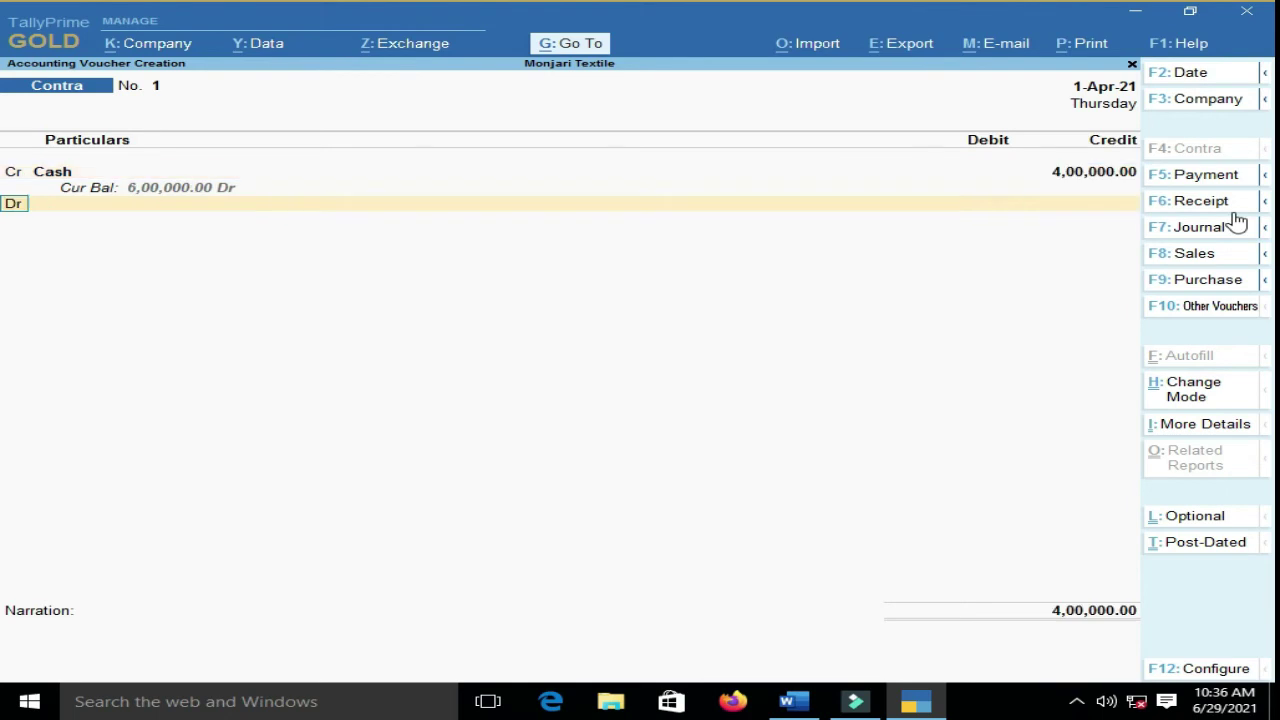
pyautogui.press('Return')
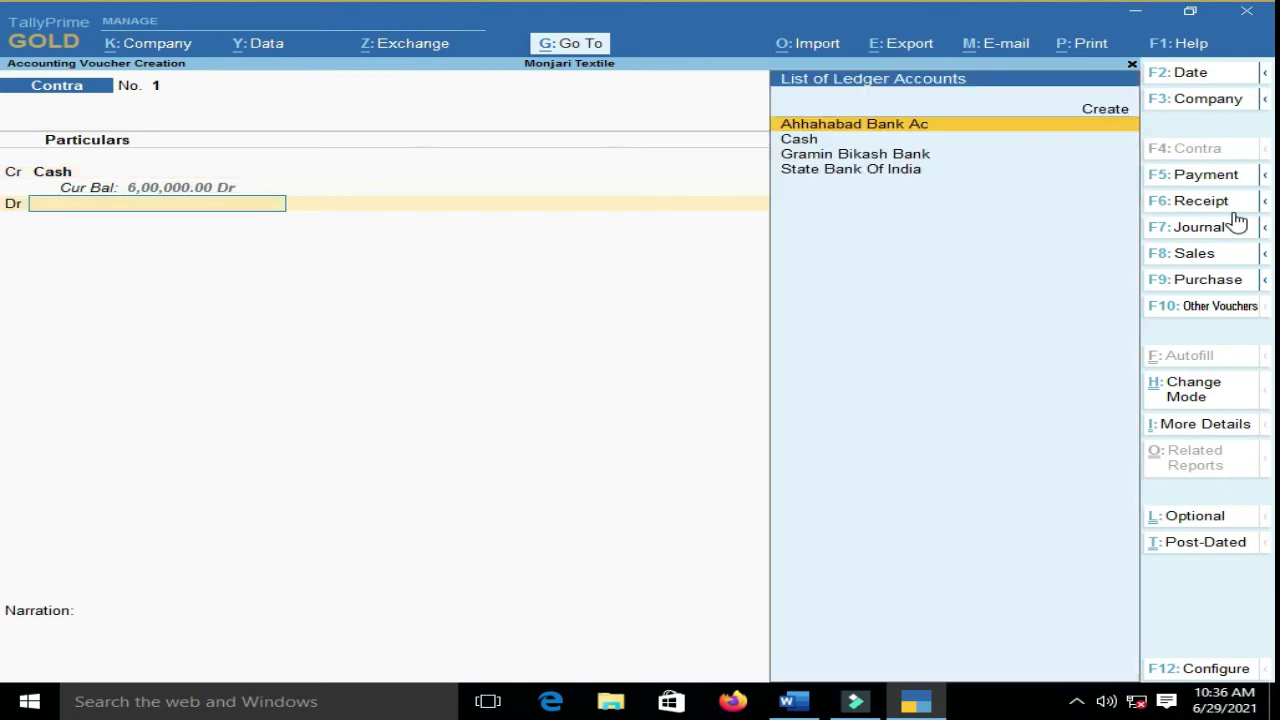
pyautogui.click(879, 176)
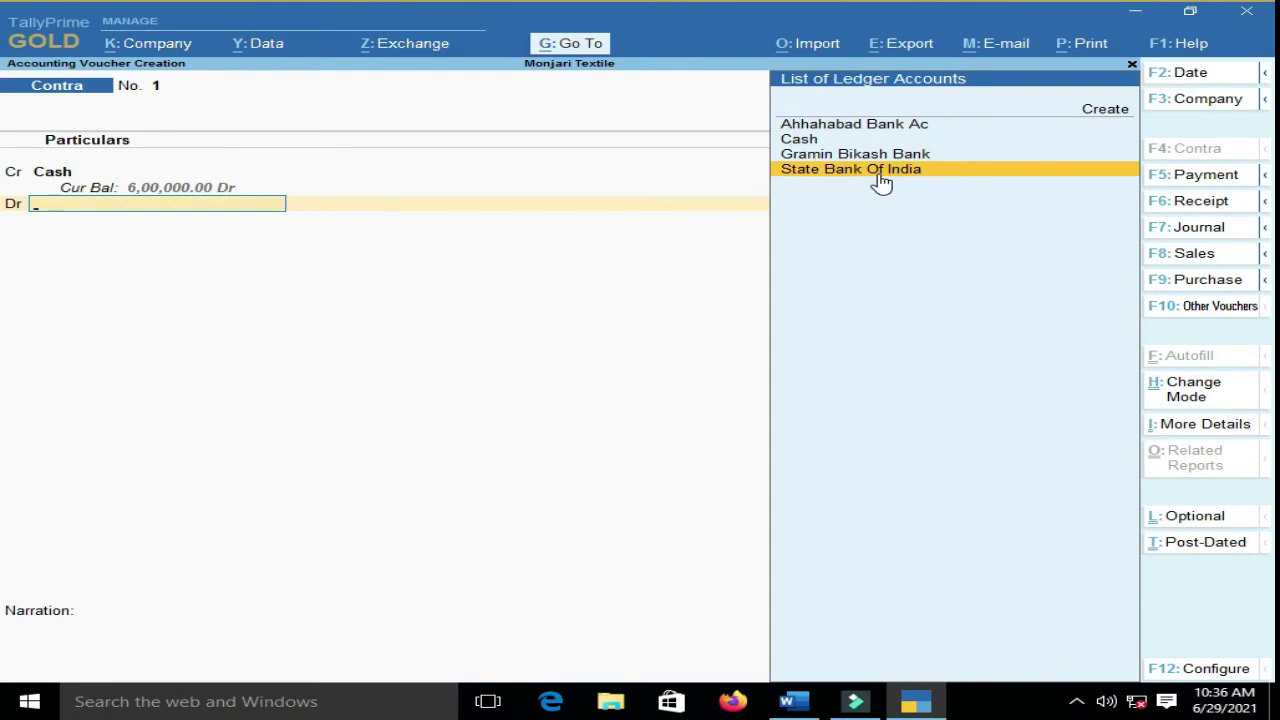
pyautogui.click(880, 176)
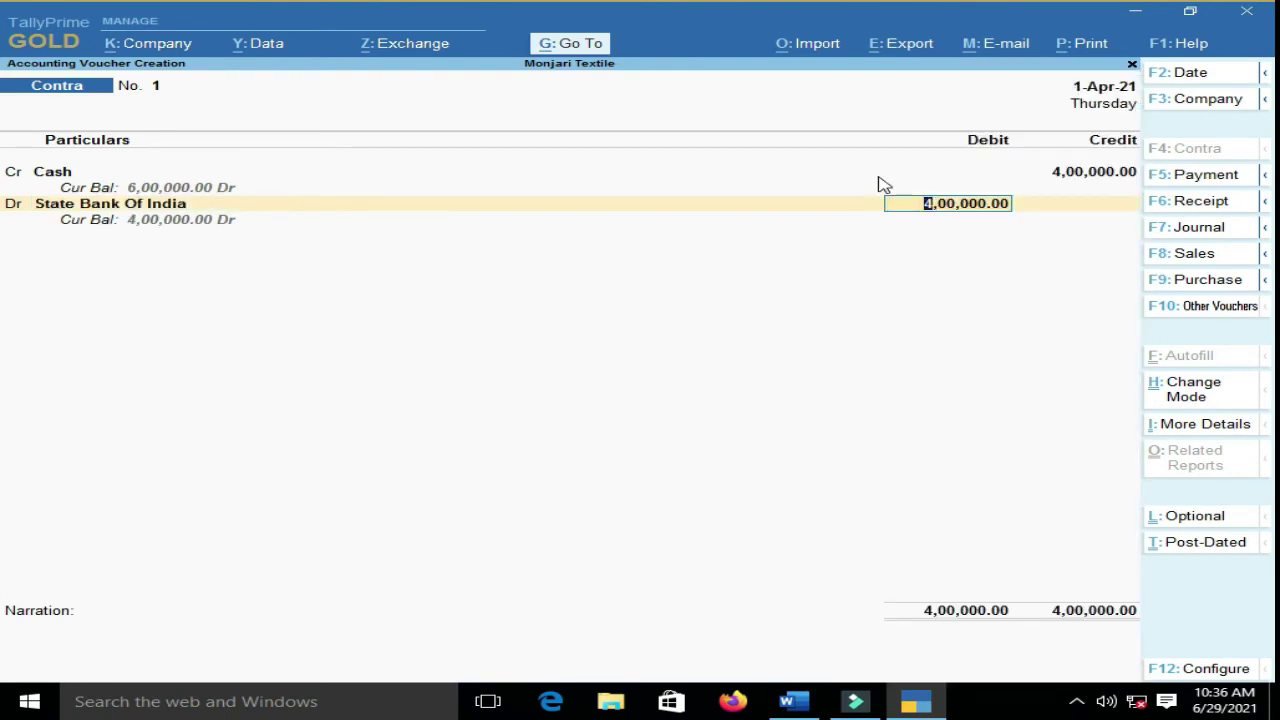
pyautogui.press('Return')
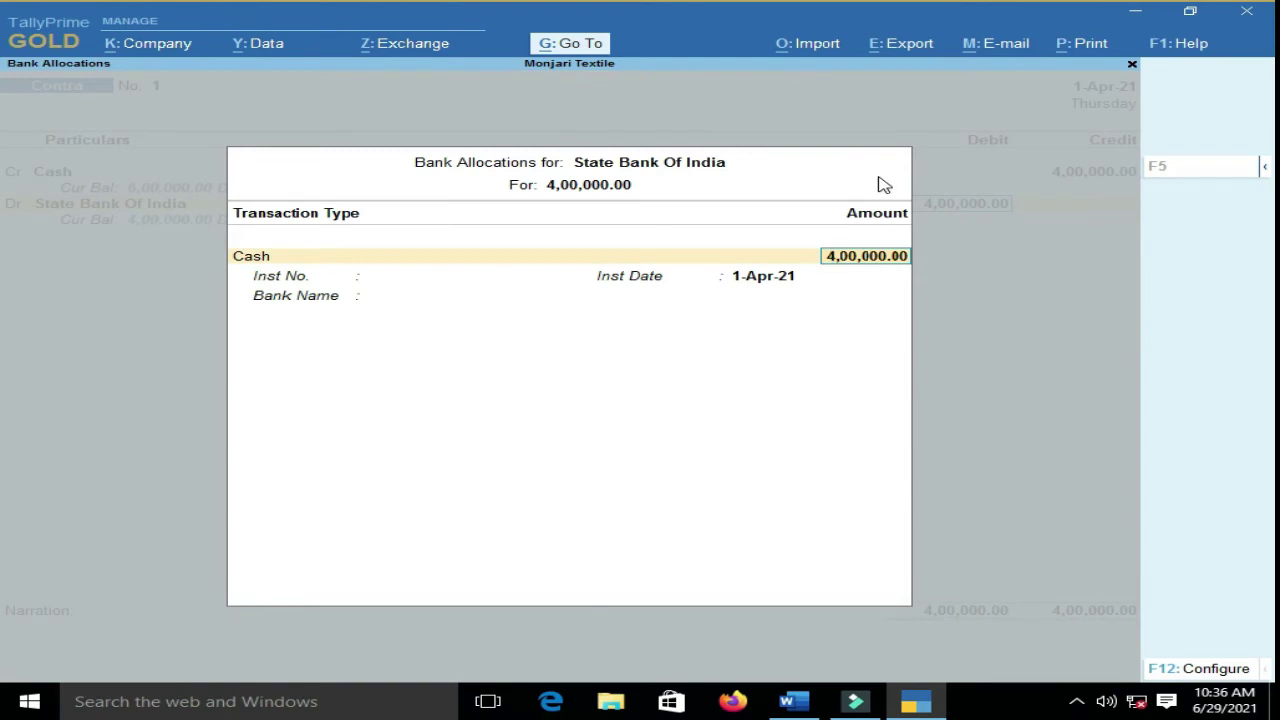
# - Record the cash denominations of the State Bank Of India deposit as 200 notes of 2000
pyautogui.press('Return')
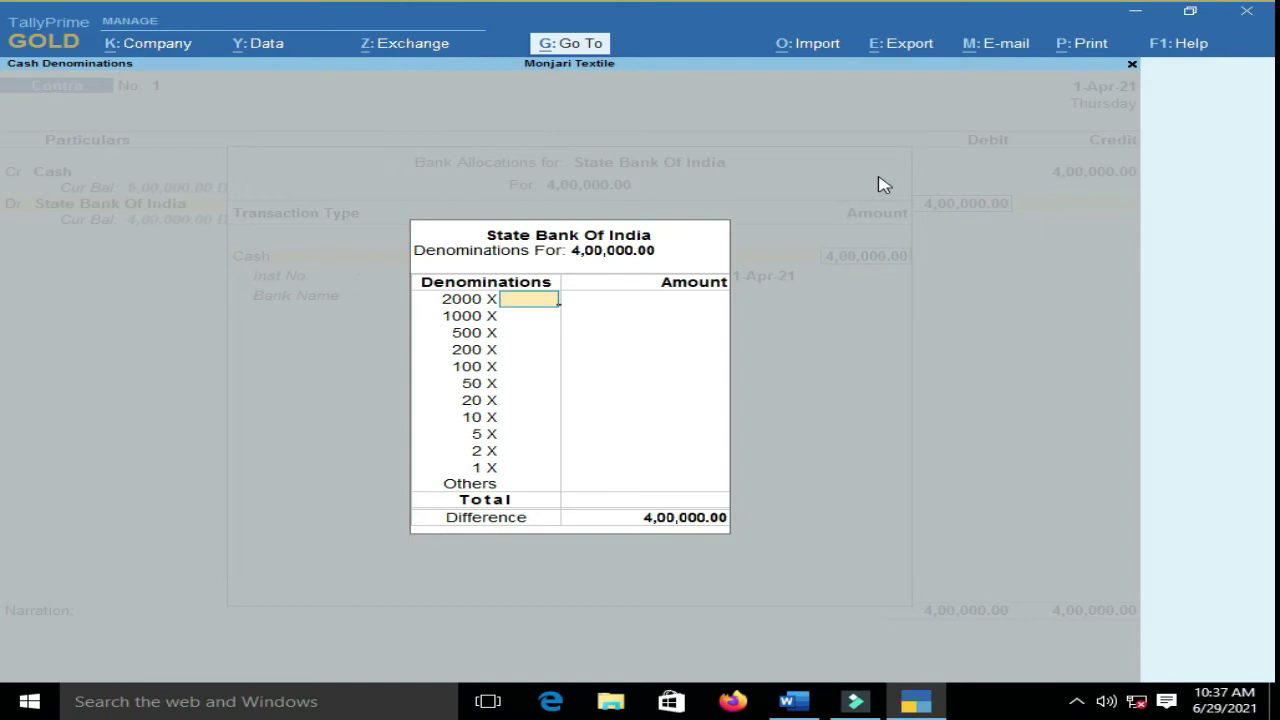
pyautogui.write('200')
pyautogui.press('Return')
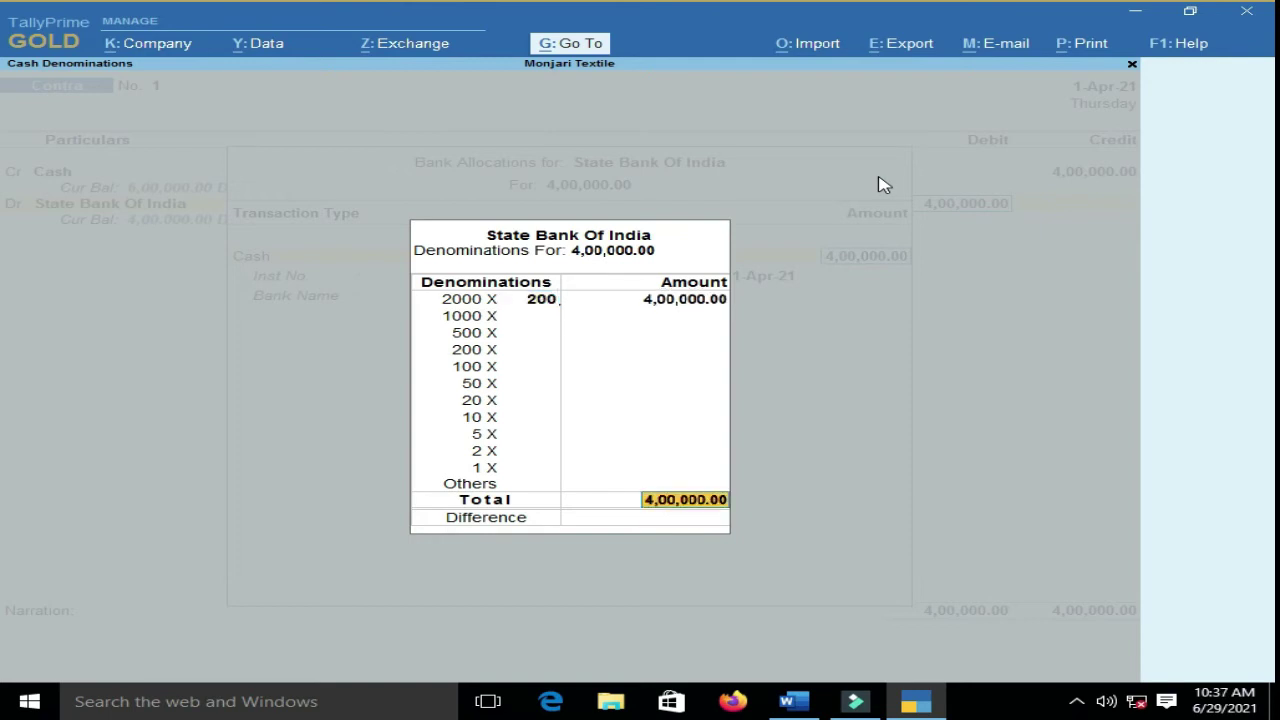
pyautogui.press('Return')
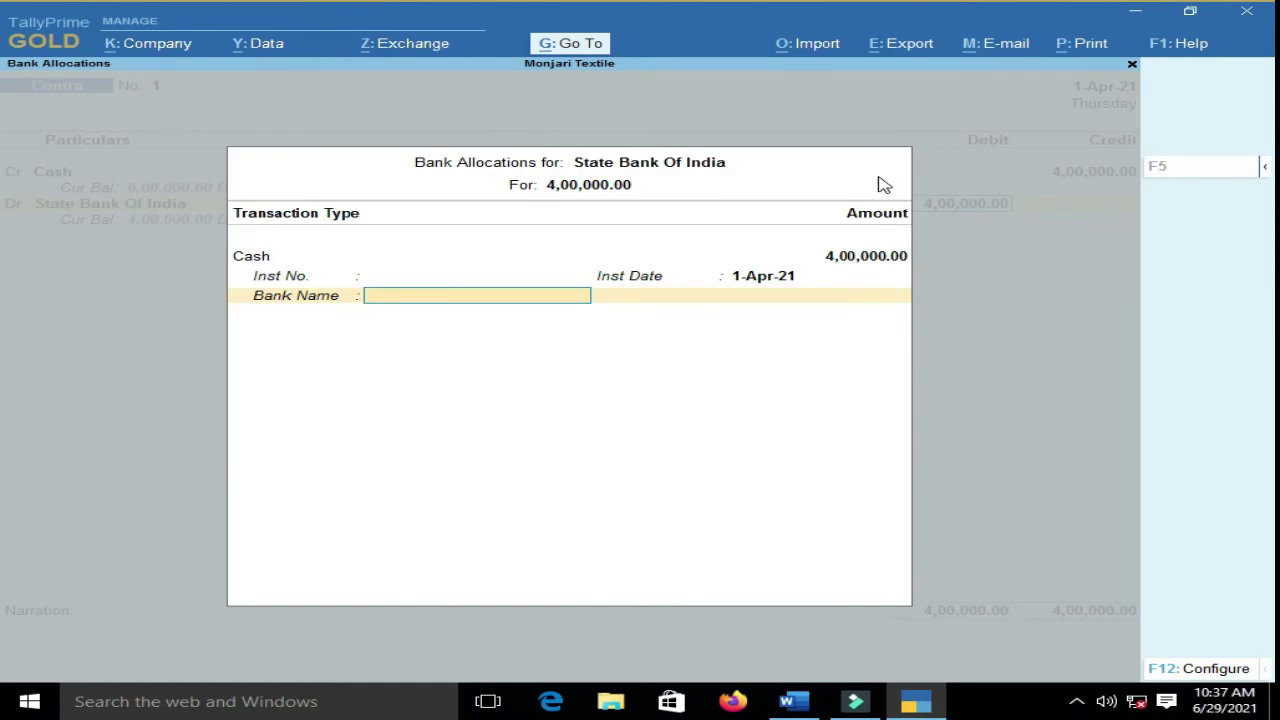
# - Specify "State Bank of india" as the bank name and complete the bank allocation
pyautogui.write('S')
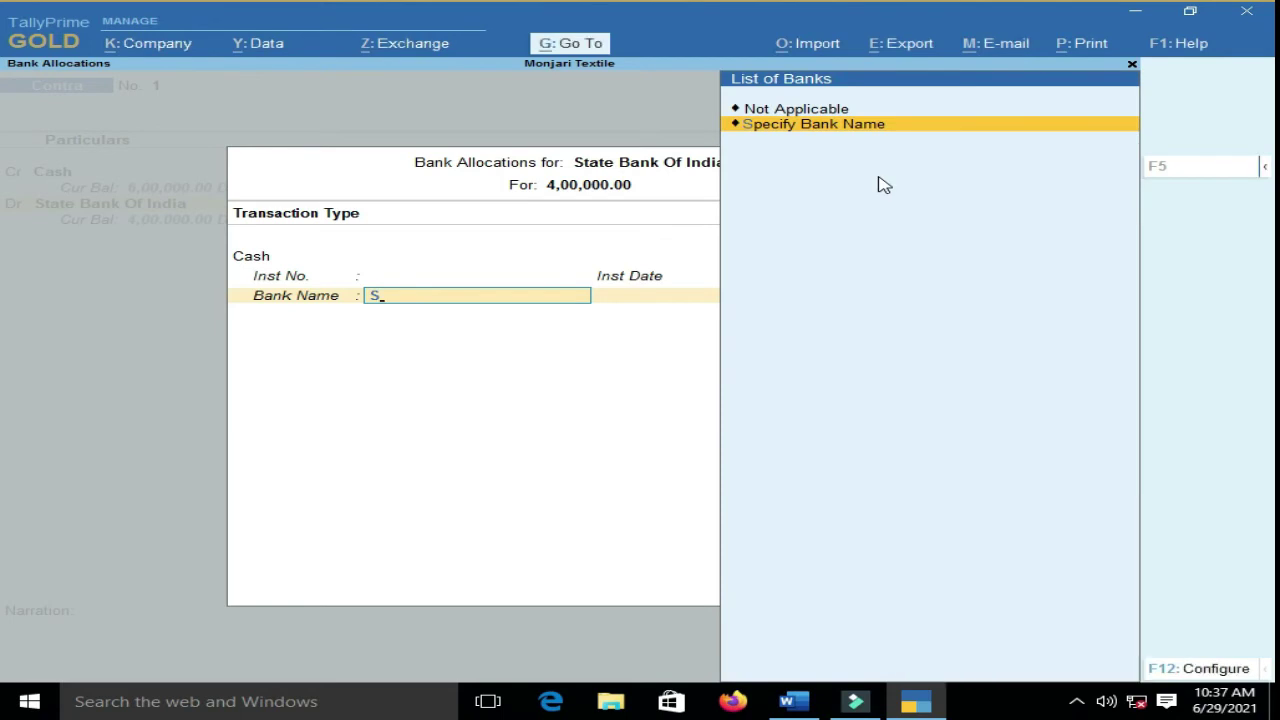
pyautogui.write('tt')
pyautogui.press('Return')
pyautogui.write('State Bank')
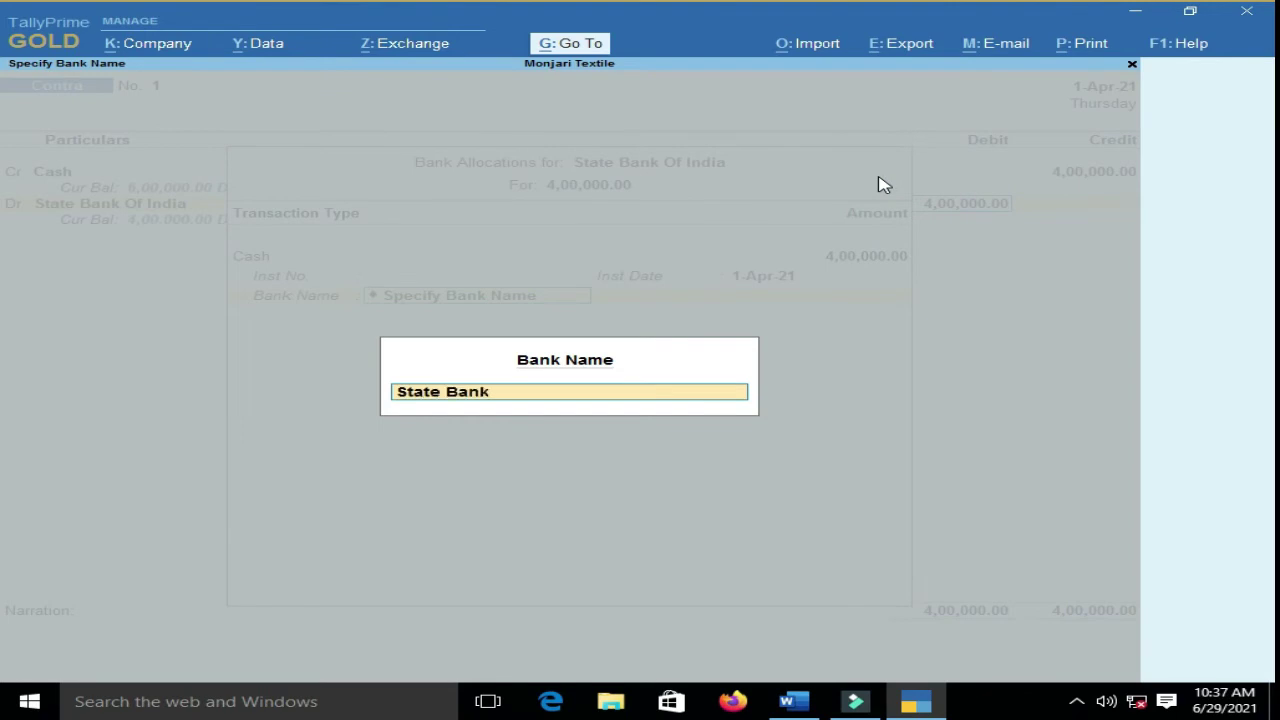
pyautogui.write(' of india')
pyautogui.press('Return')
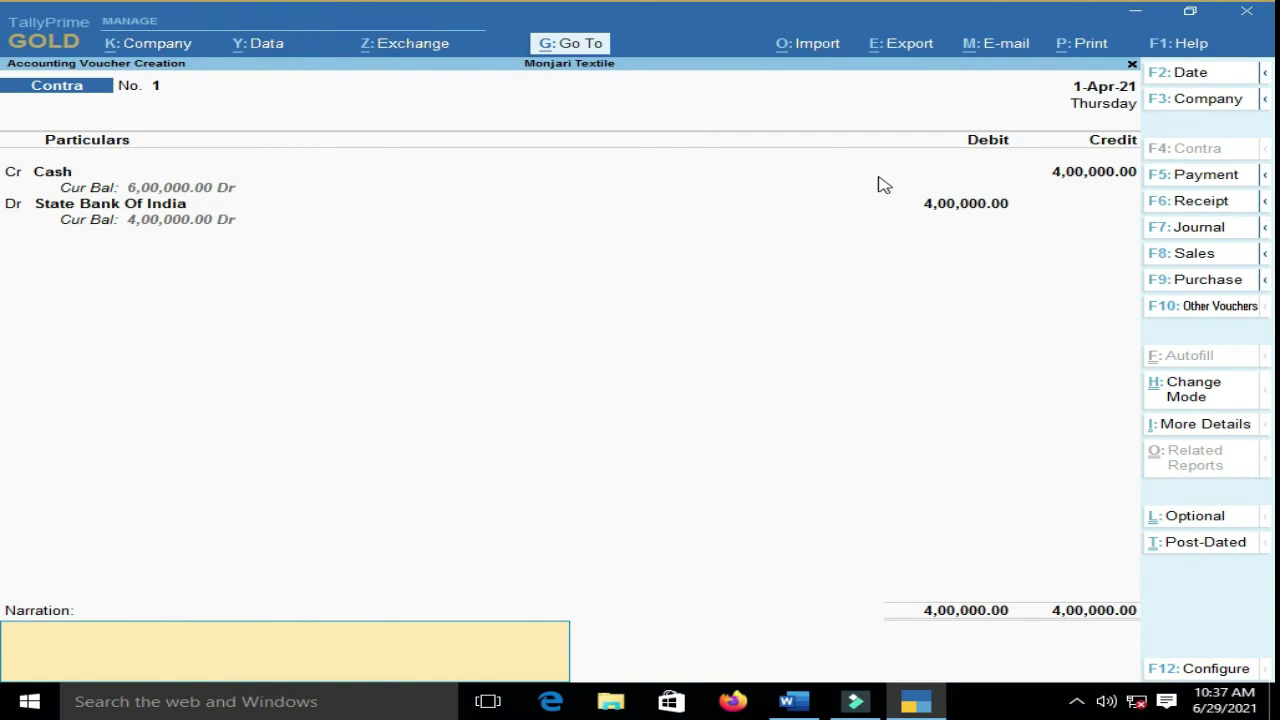
# - Add the narration "cash deposit" to the contra voucher and save it
pyautogui.write('cash deposit')
pyautogui.press('Return')
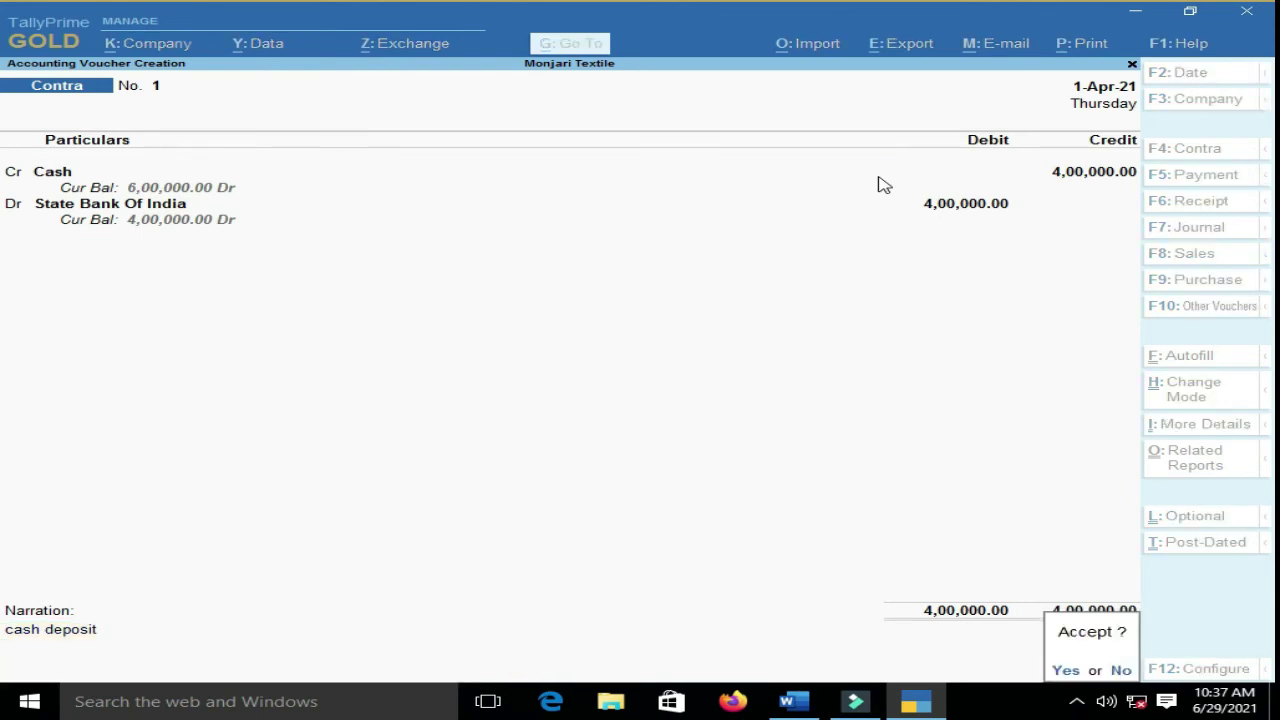
pyautogui.press('Return')
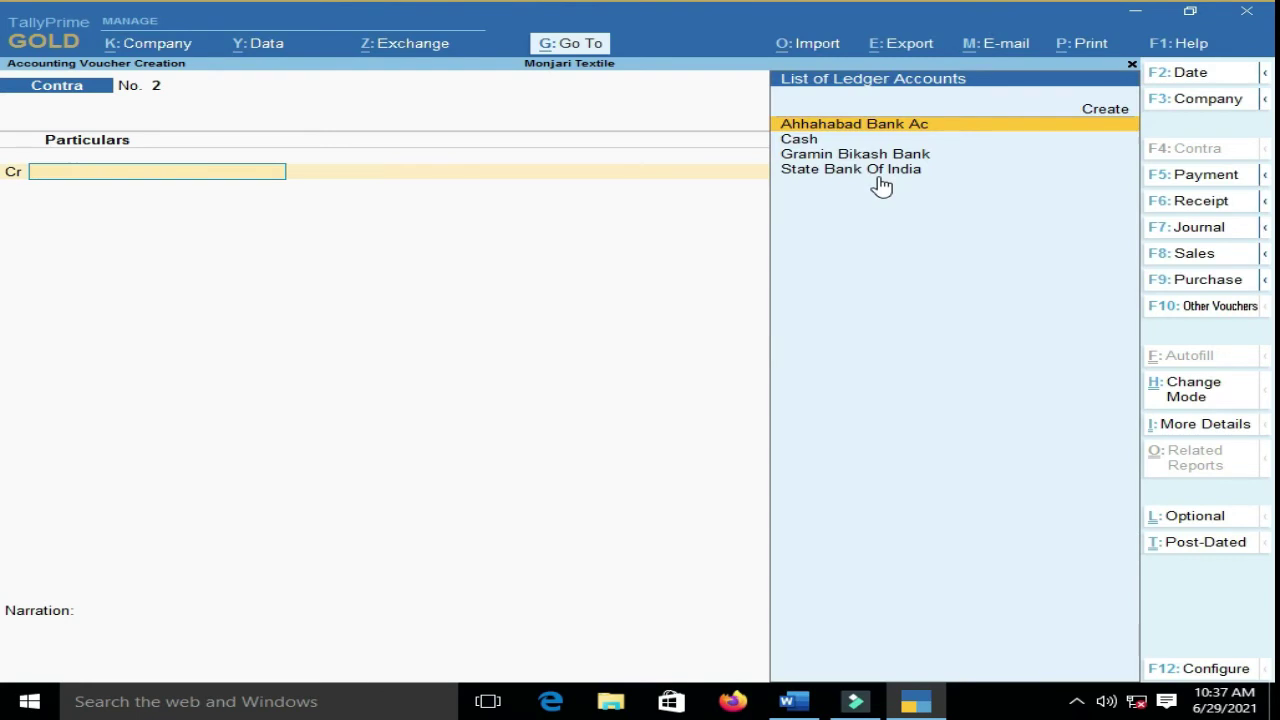
# - Check the next transaction in the Word document and start a Payment voucher in TallyPrime dated 3-4-2021
pyautogui.click(793, 701)
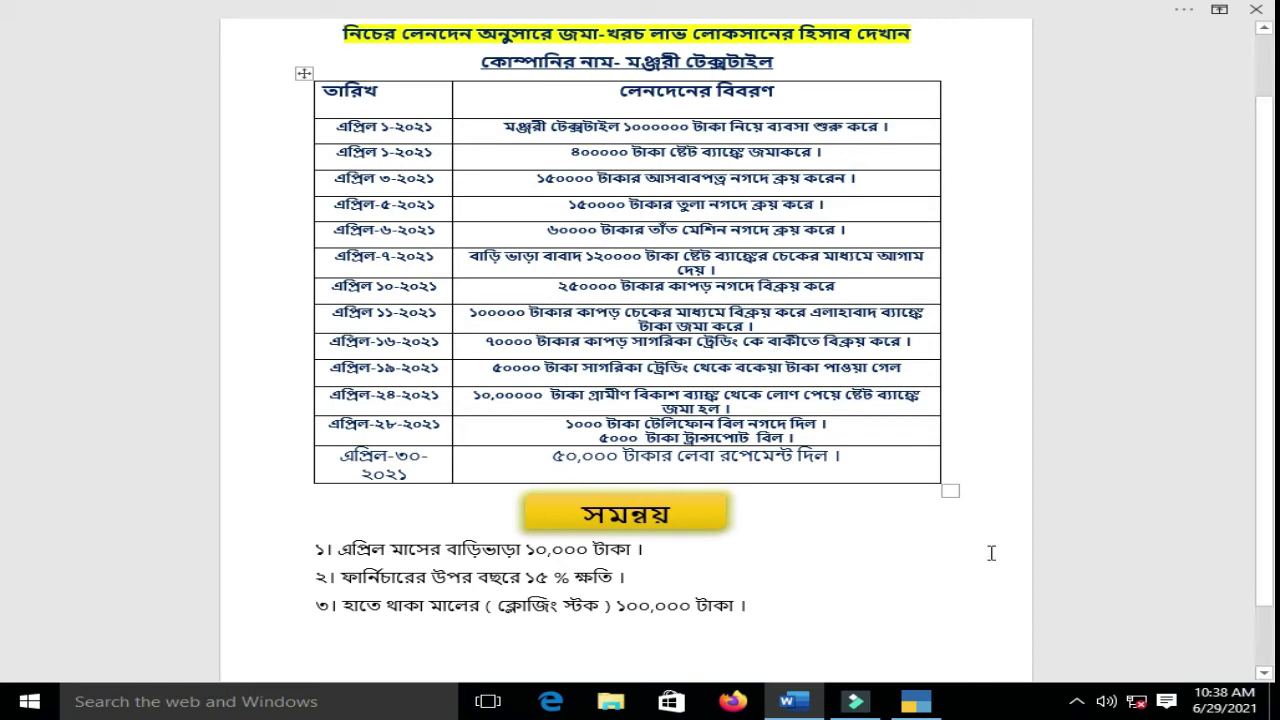
pyautogui.click(913, 705)
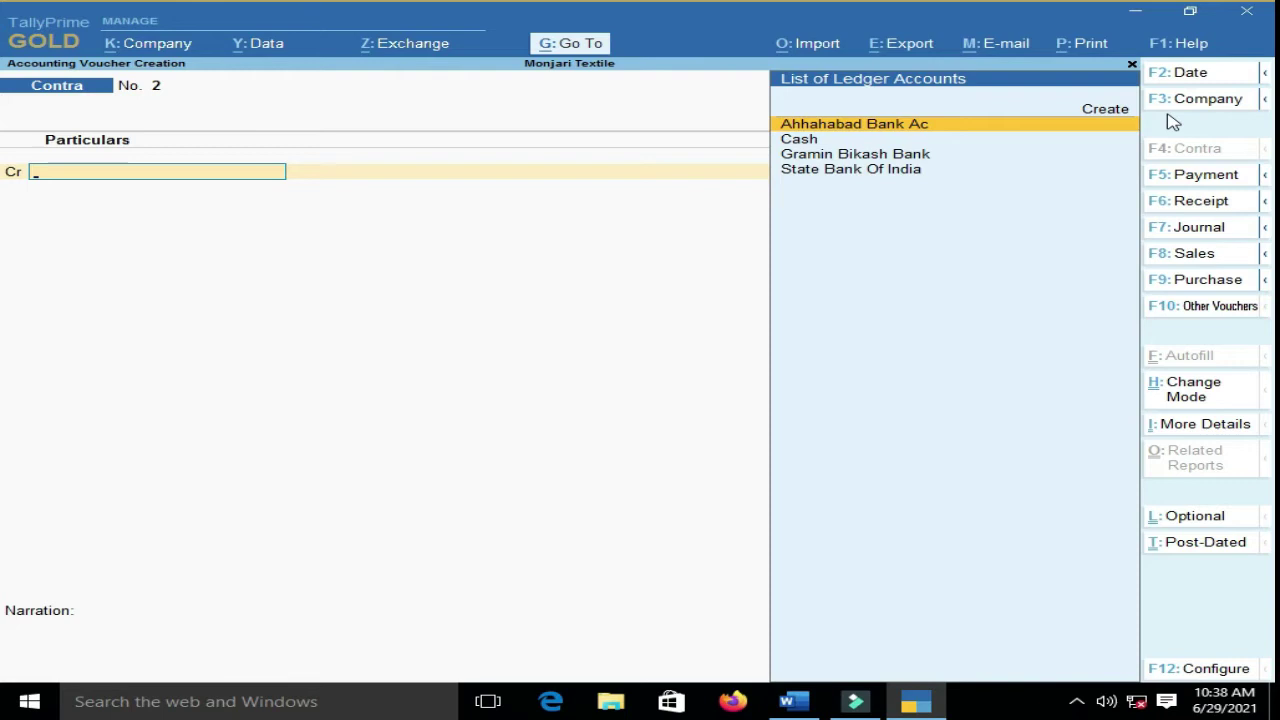
pyautogui.click(1206, 177)
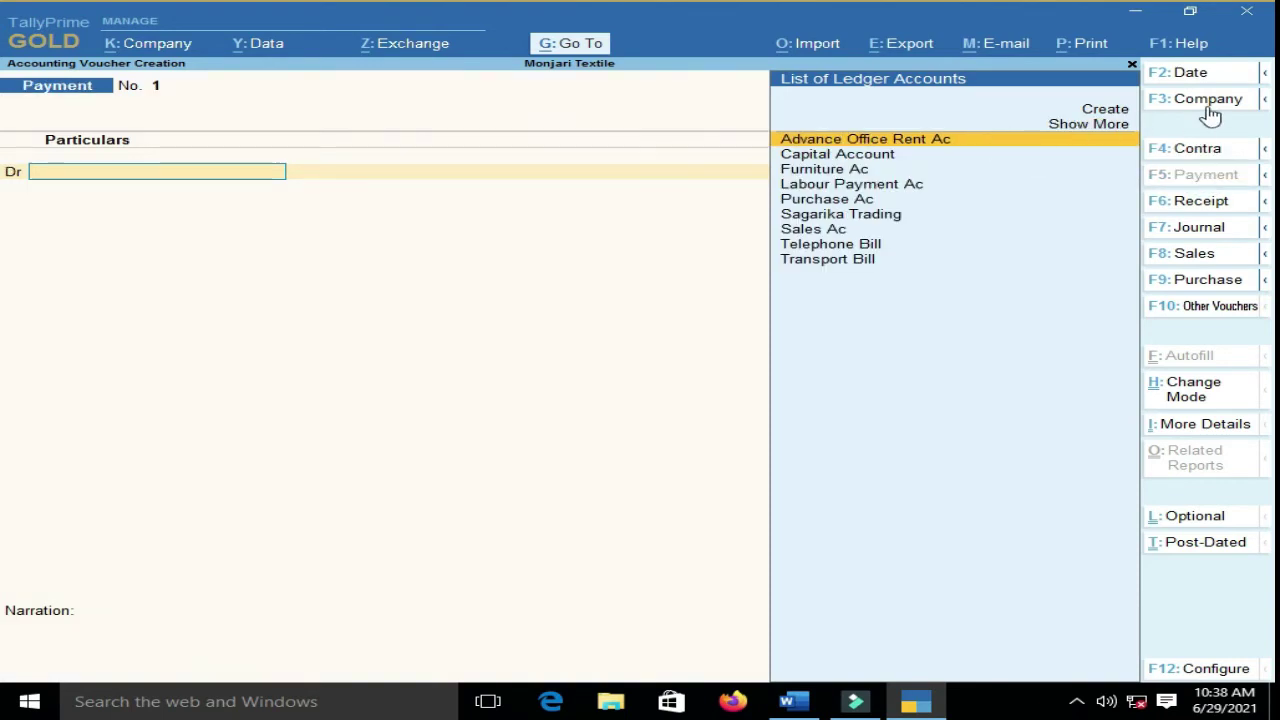
pyautogui.click(1210, 76)
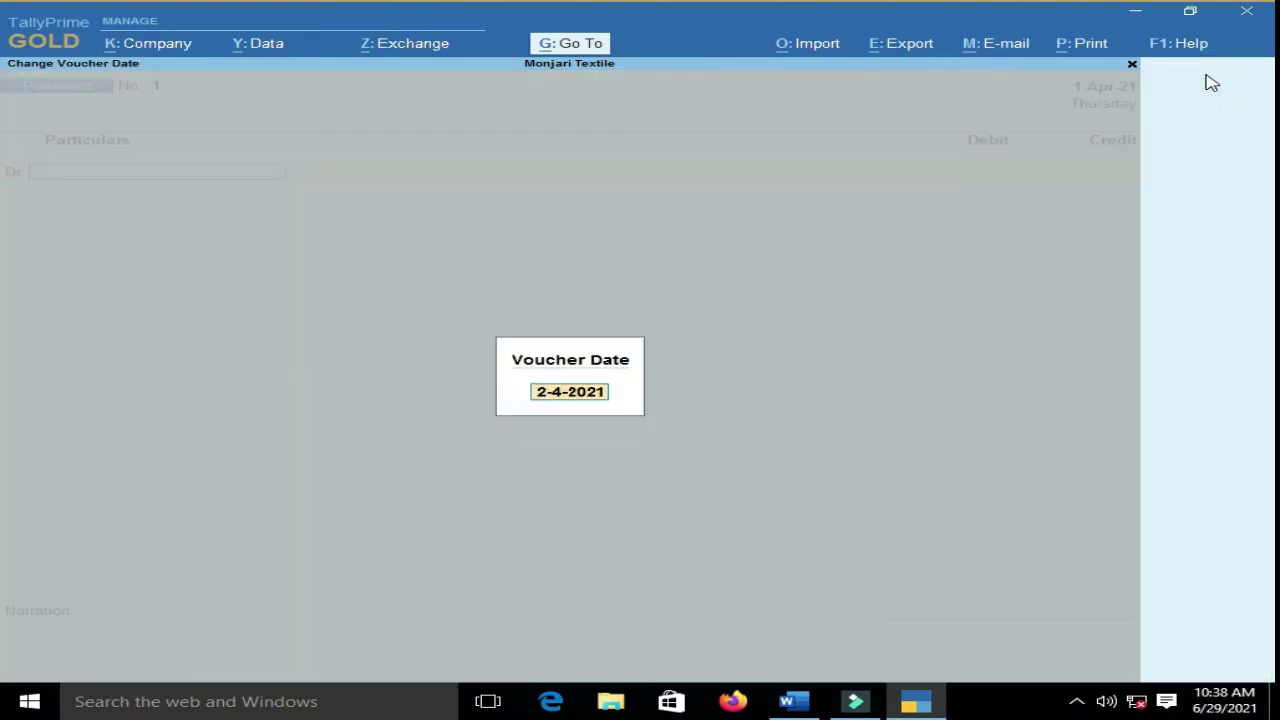
pyautogui.click(813, 708)
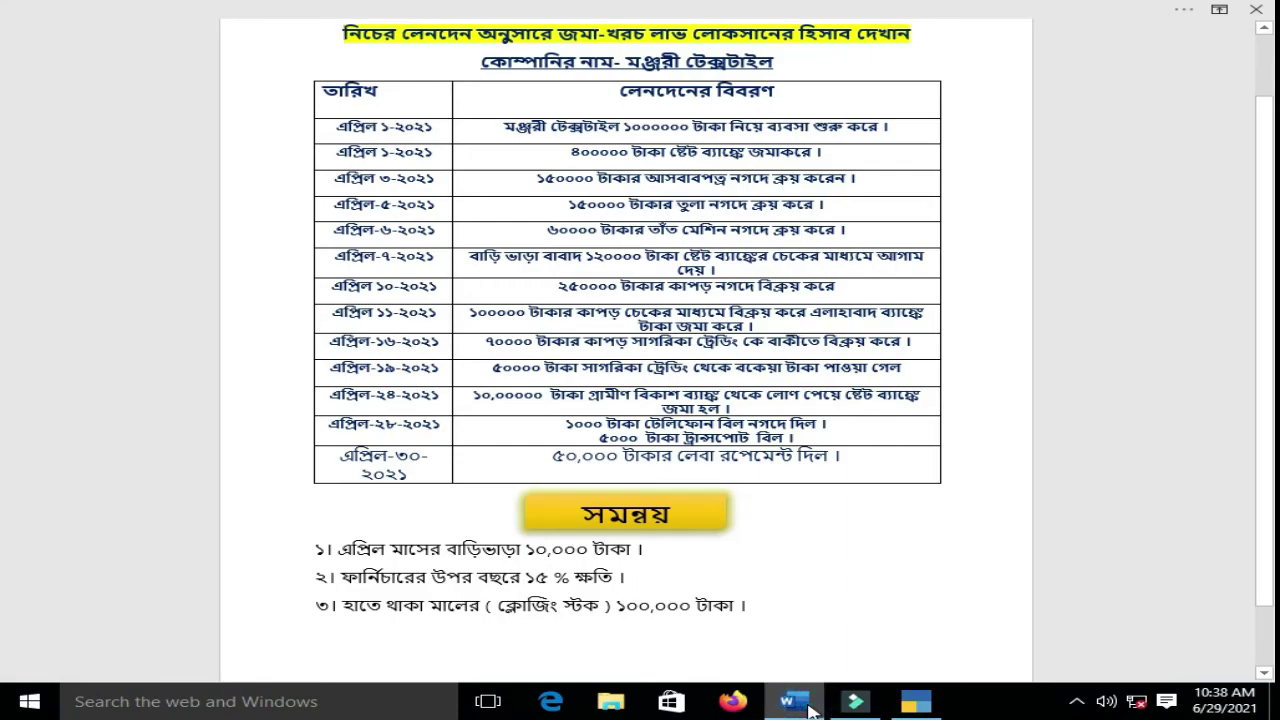
pyautogui.click(789, 688)
pyautogui.press('BackSpace')
pyautogui.write('3-4')
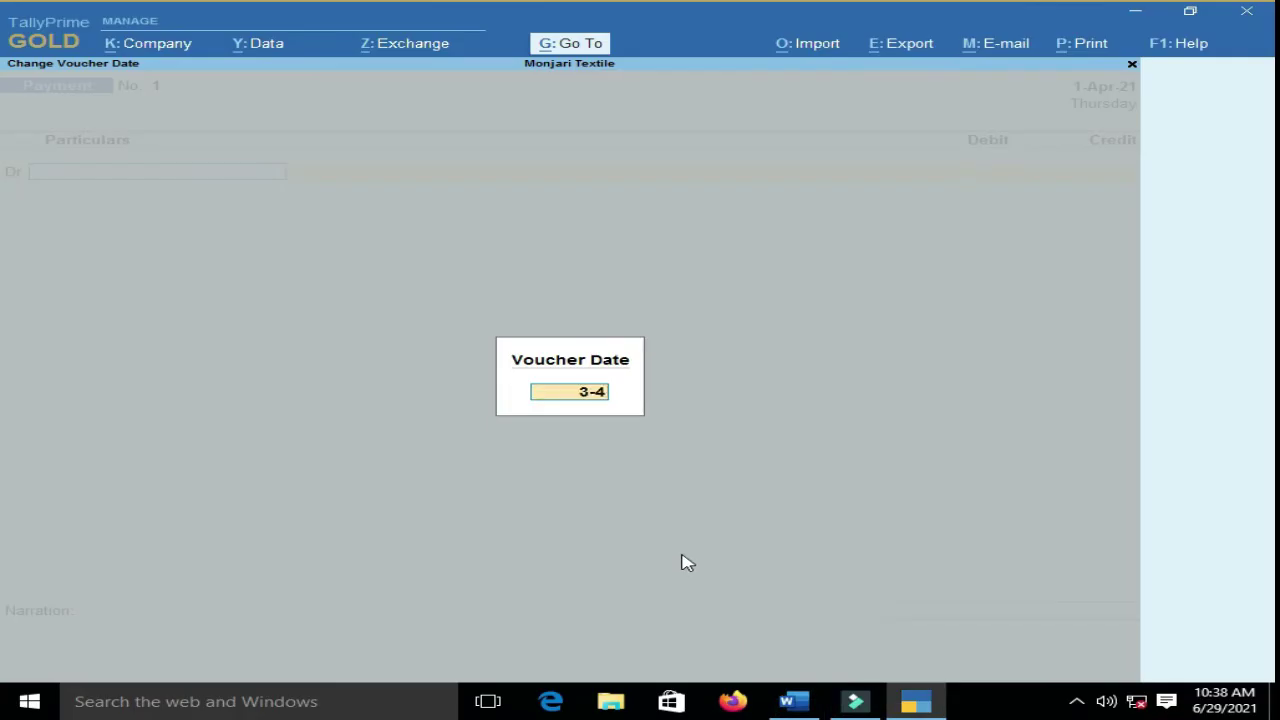
pyautogui.write('-2021')
pyautogui.press('Return')
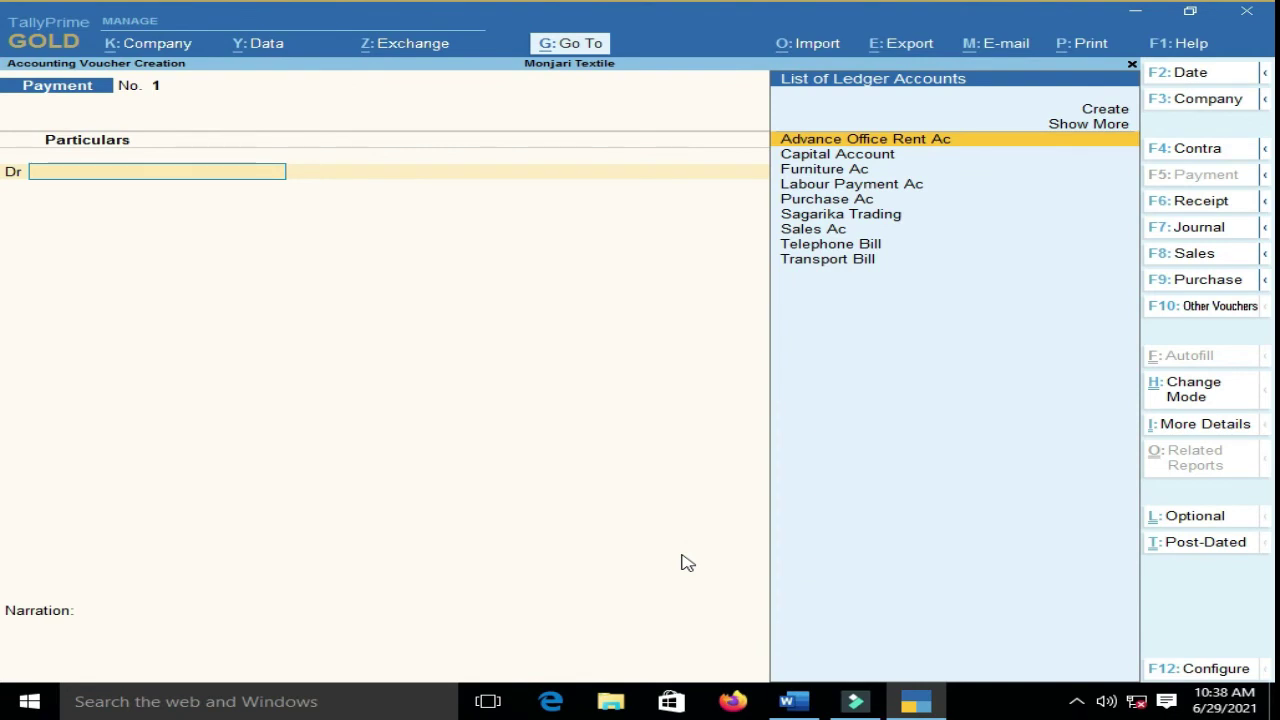
# - Debit Furniture Ac with 1,50,000 and credit Cash for the same amount in the payment voucher
pyautogui.click(818, 173)
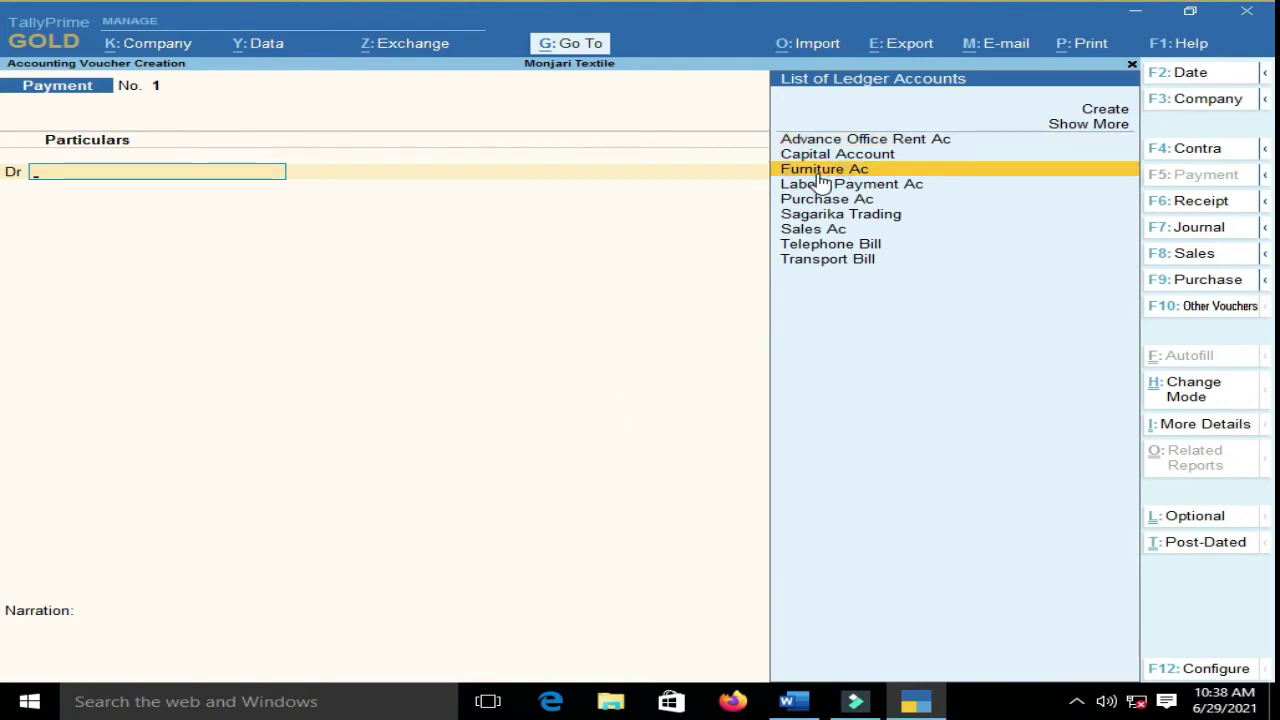
pyautogui.click(818, 178)
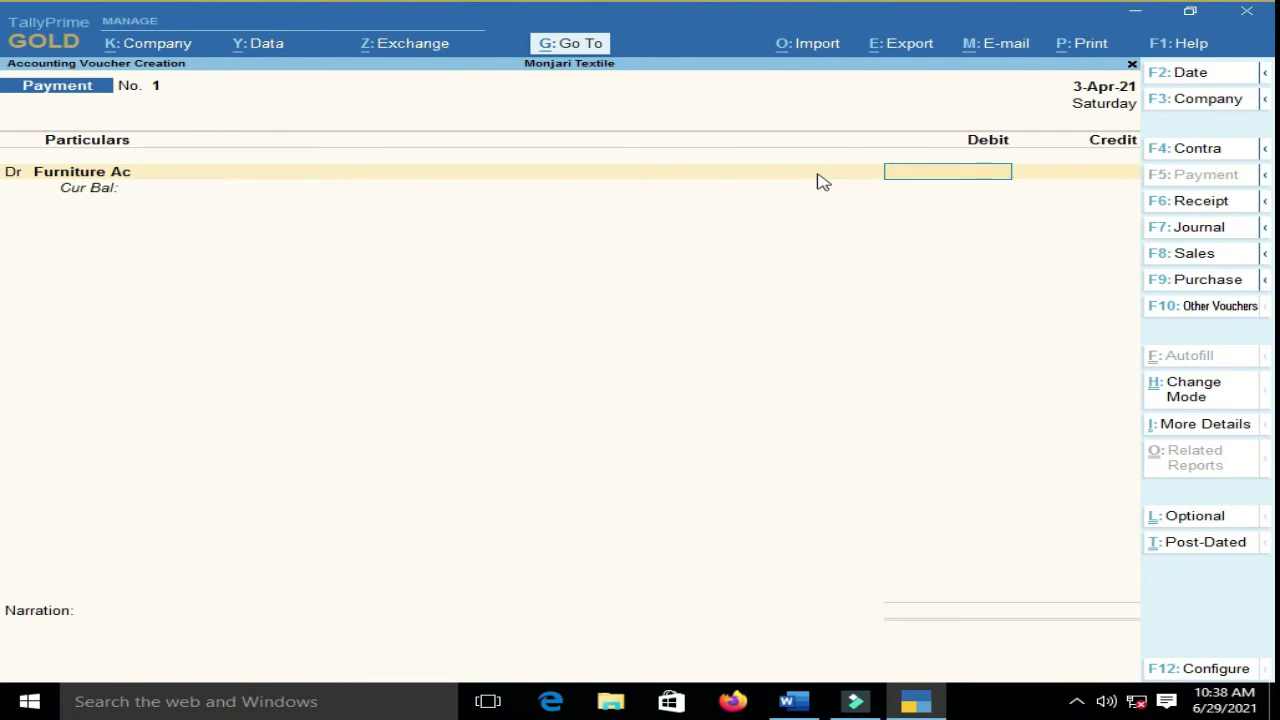
pyautogui.write('150000')
pyautogui.press('Return')
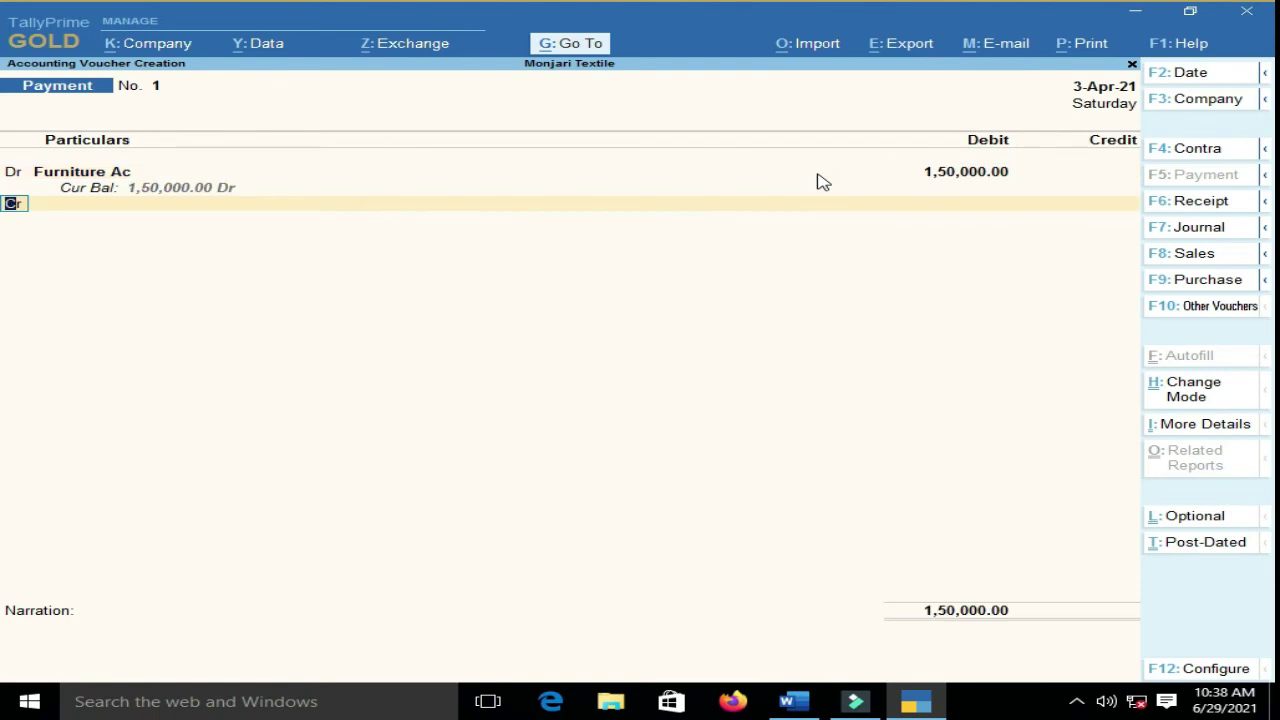
pyautogui.press('Return')
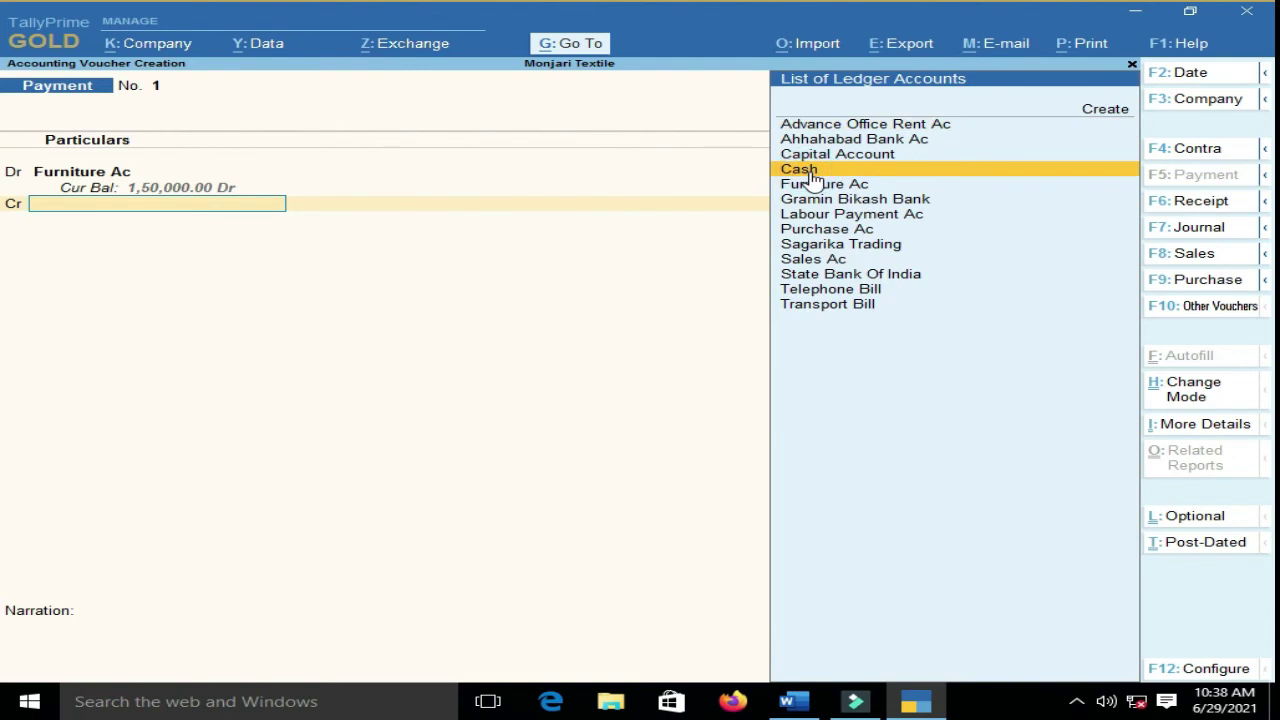
pyautogui.click(812, 177)
pyautogui.press('Return')
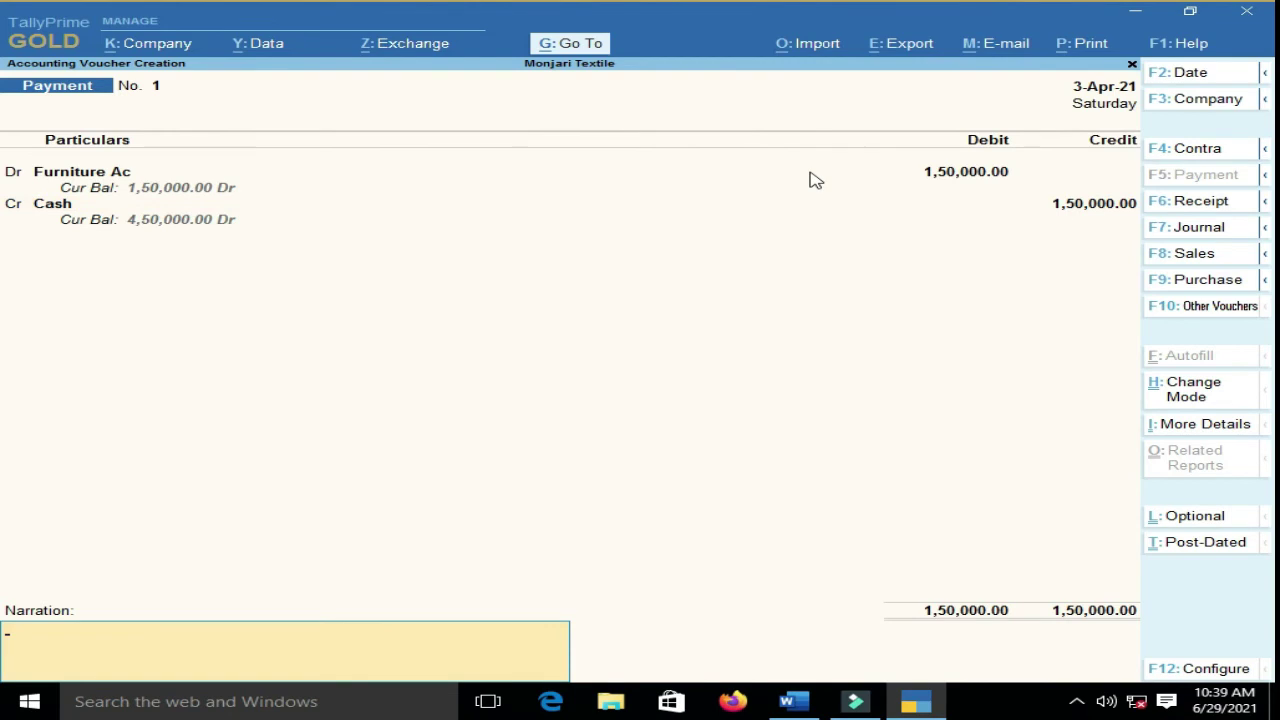
# - Add the narration "furniture buy." to the payment voucher and save it
pyautogui.write('furniture buy.')
pyautogui.press('Return')
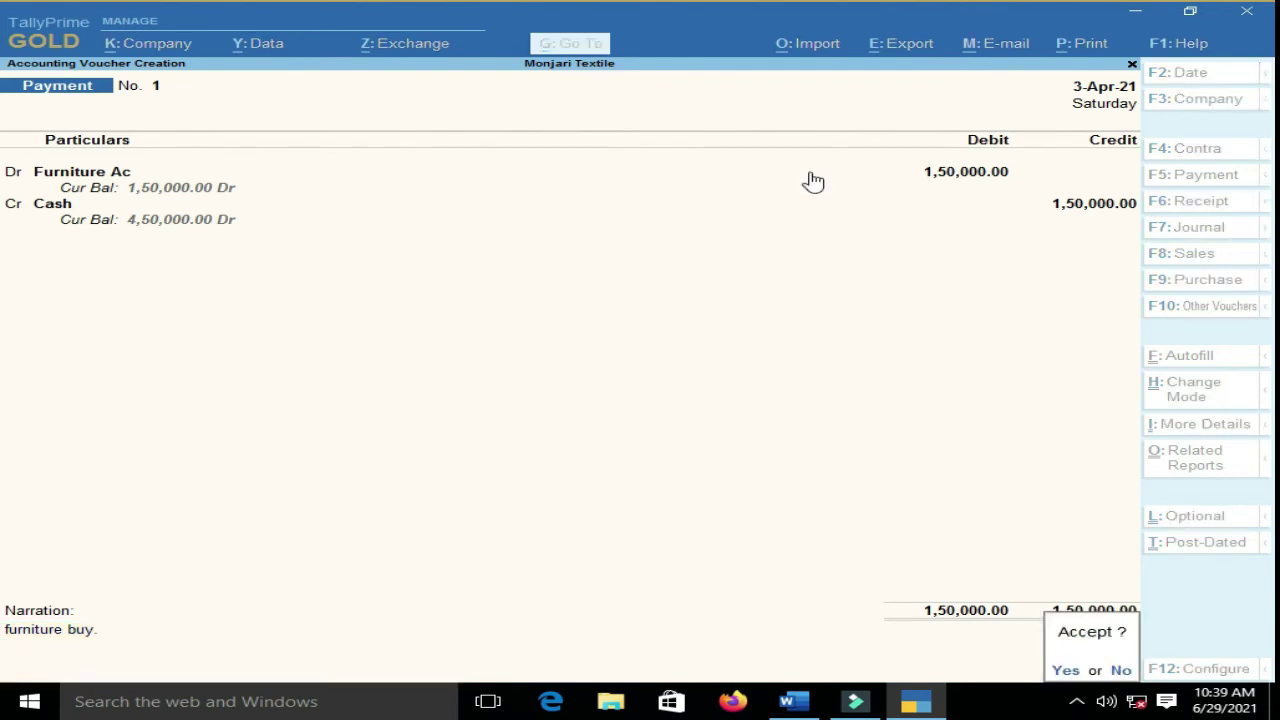
pyautogui.press('Return')
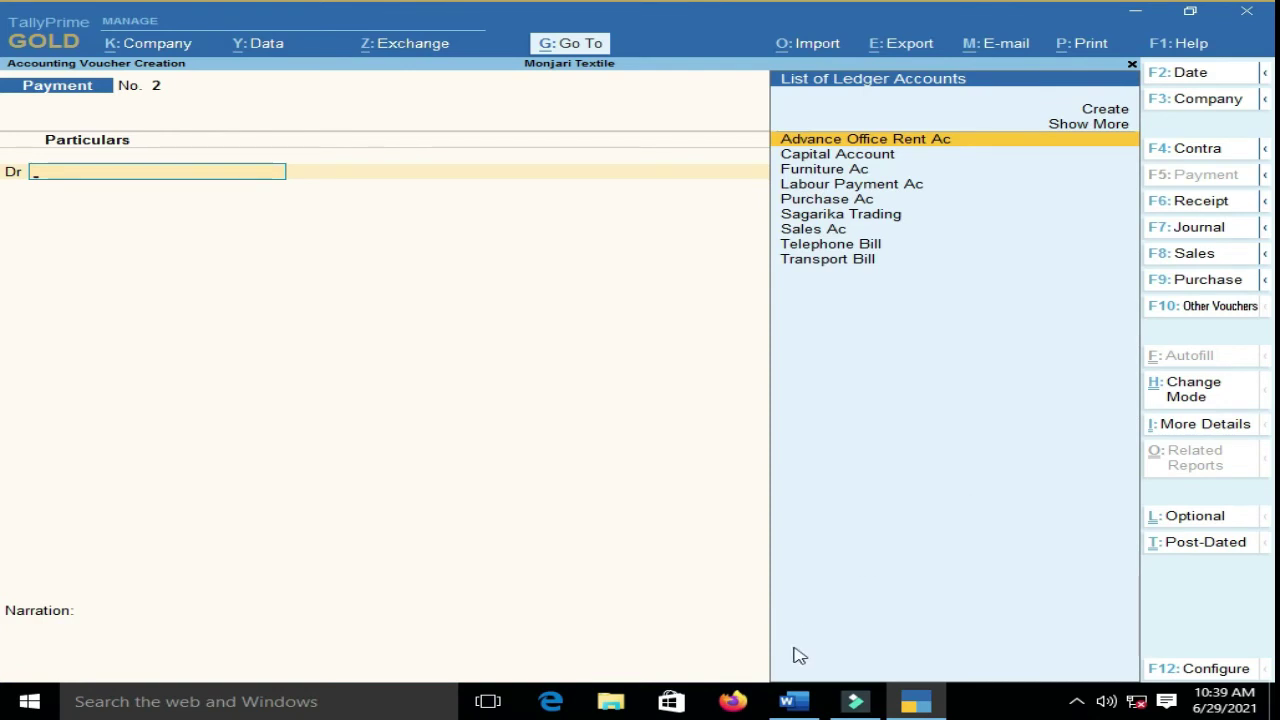
# - Check the 5 April transaction in the Word document and start a Purchase voucher in TallyPrime using the As Voucher mode
pyautogui.click(786, 700)
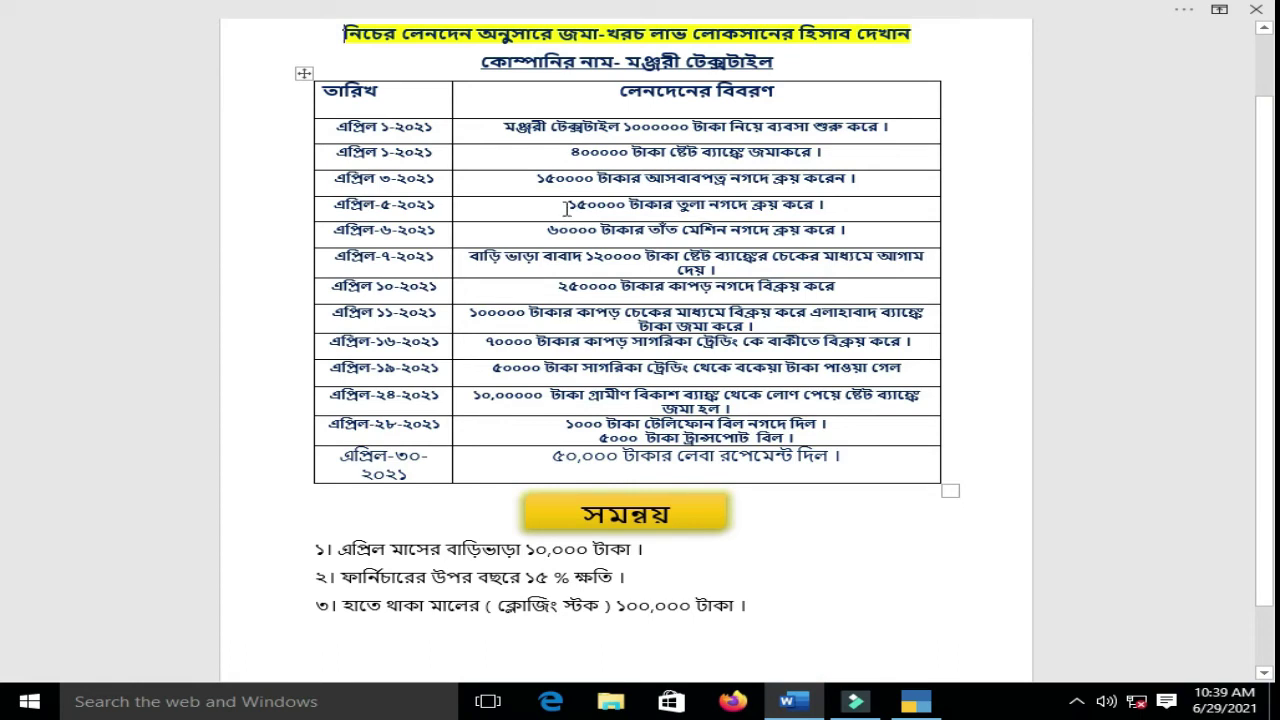
pyautogui.moveTo(567, 205); pyautogui.dragTo(597, 205)
pyautogui.moveTo(825, 207); pyautogui.dragTo(567, 205)
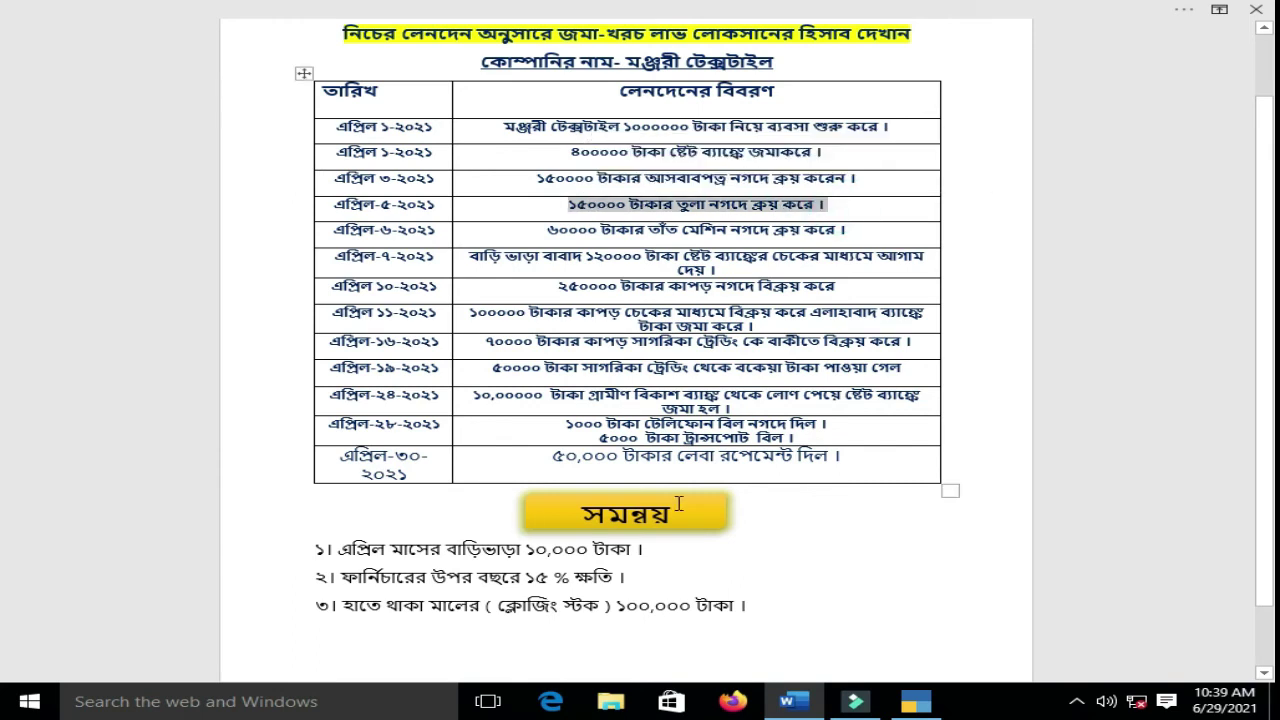
pyautogui.click(915, 701)
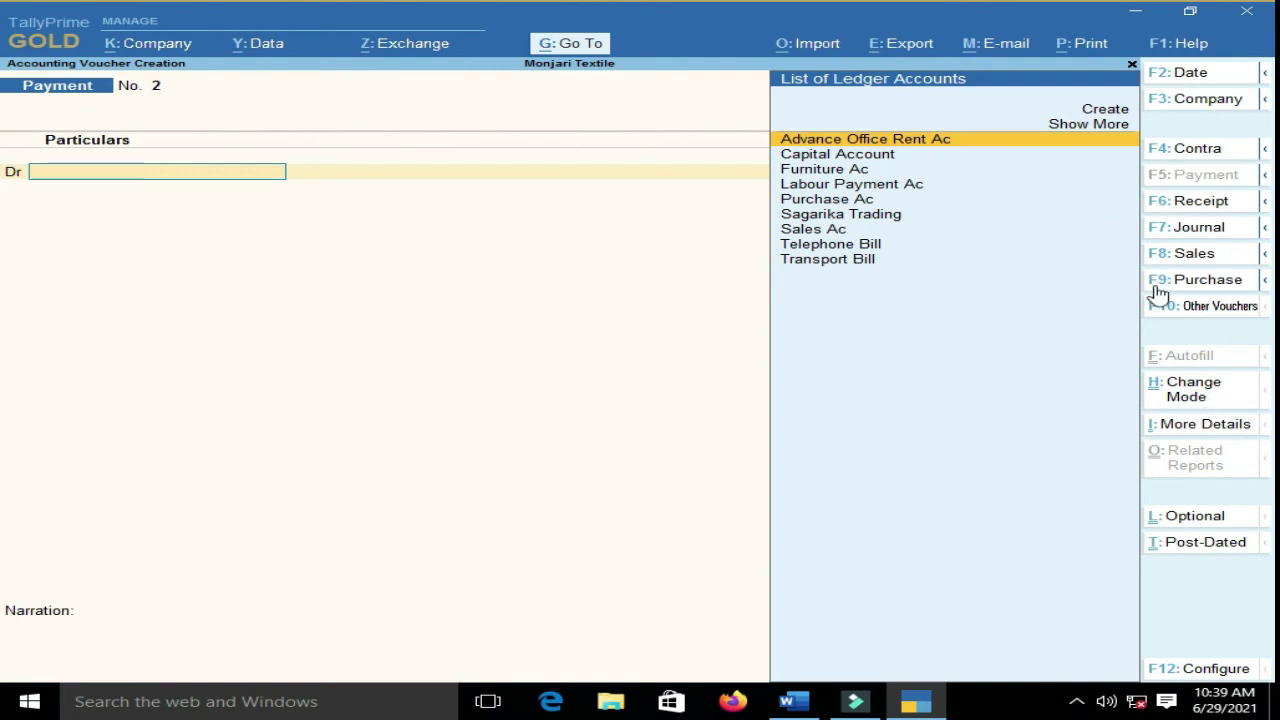
pyautogui.click(1210, 283)
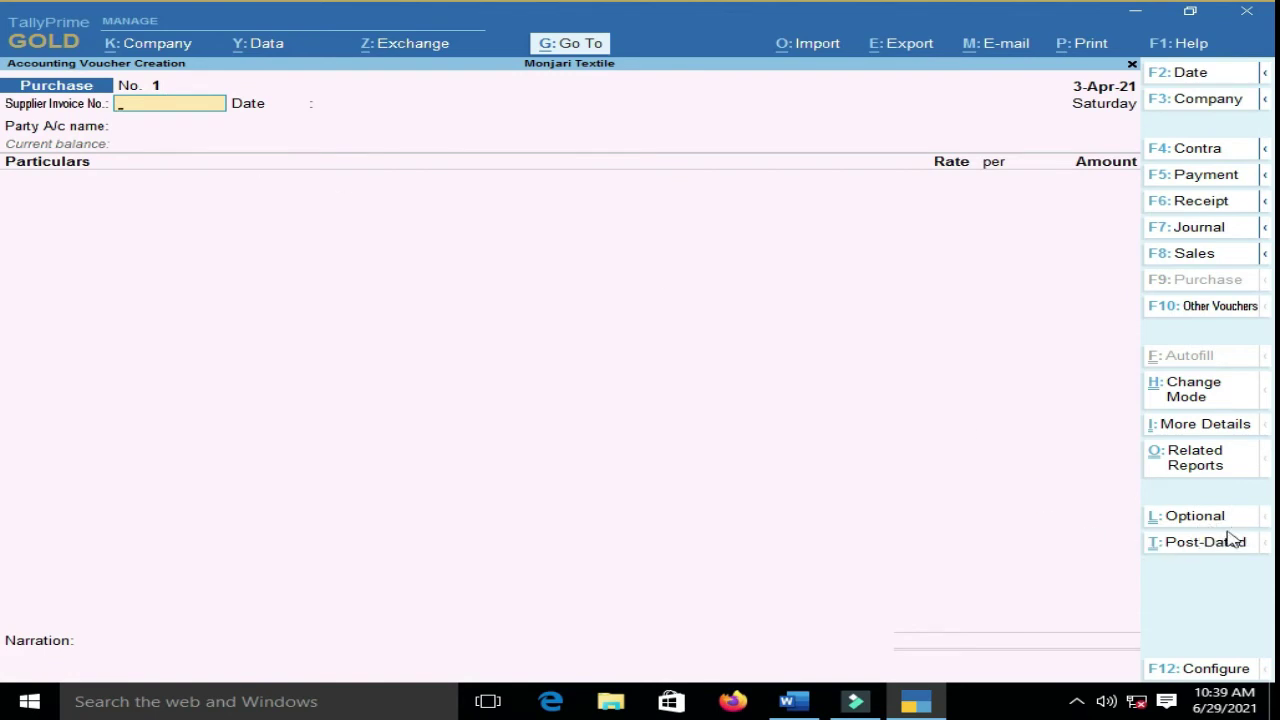
pyautogui.click(1177, 401)
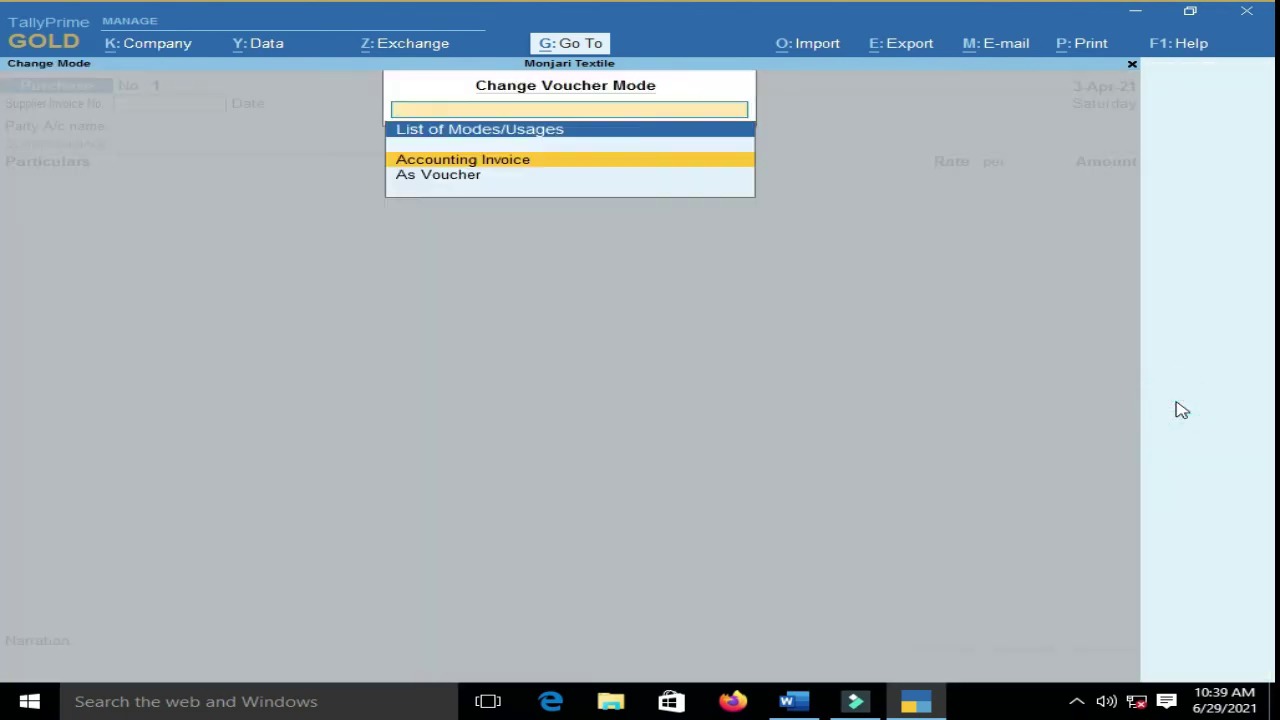
pyautogui.click(458, 180)
pyautogui.click(458, 180)
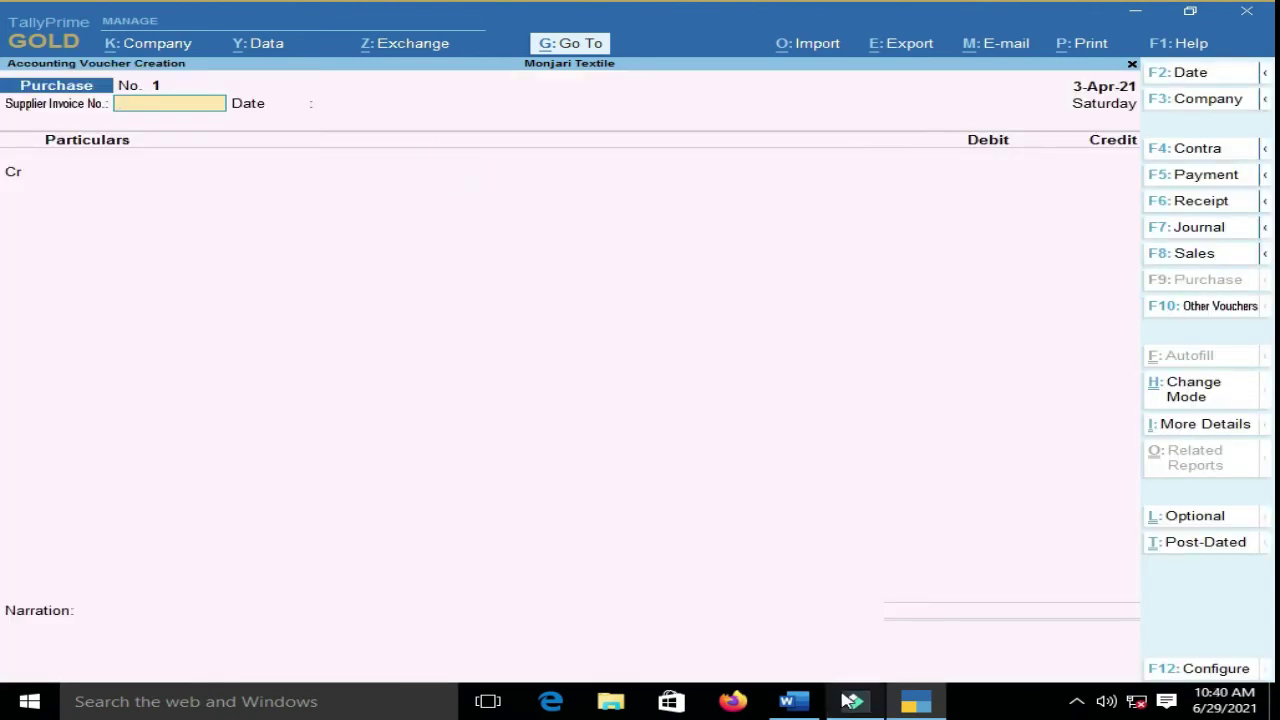
# - Recheck the transaction date in the Word document and set the purchase voucher's date to 5-4-2021
pyautogui.click(810, 704)
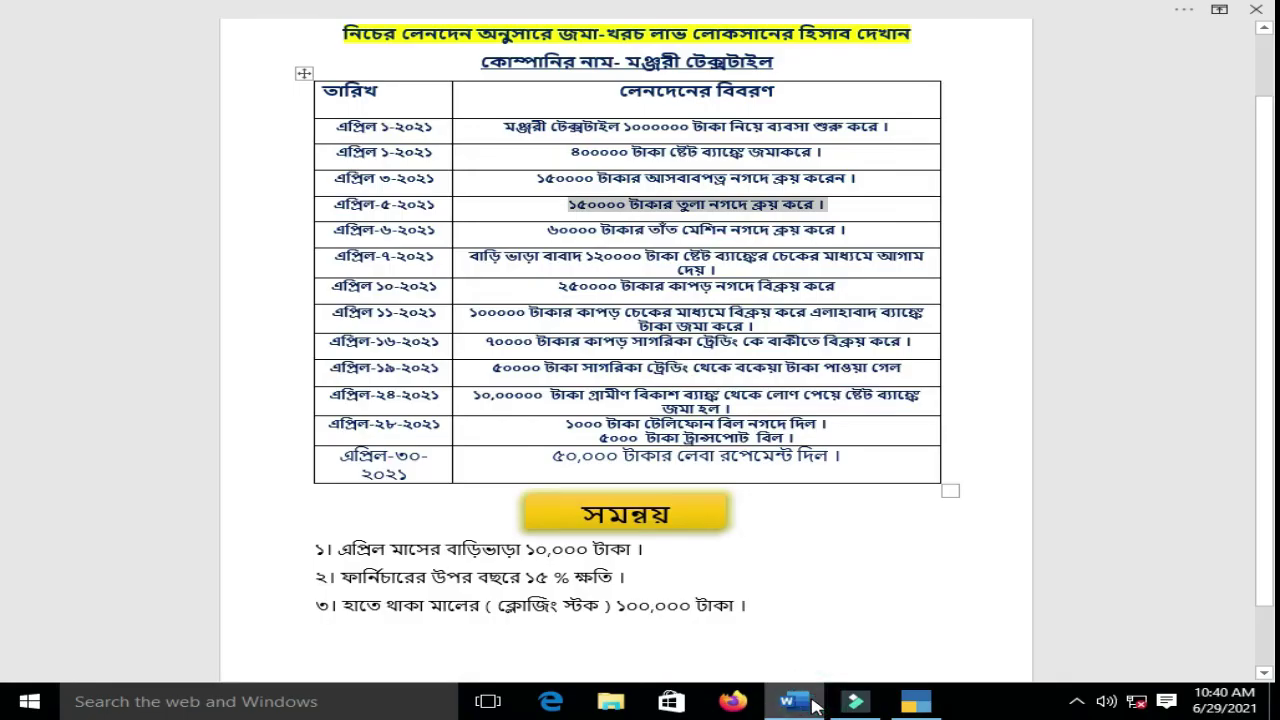
pyautogui.click(809, 700)
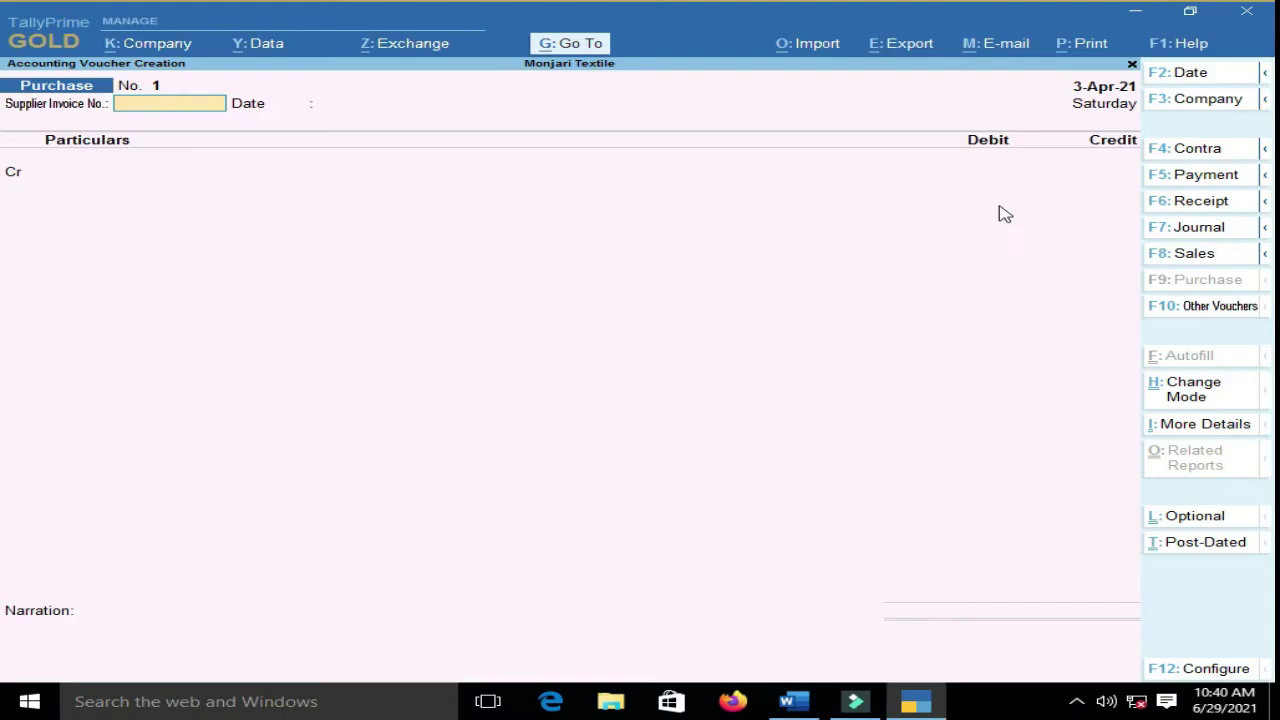
pyautogui.click(1092, 87)
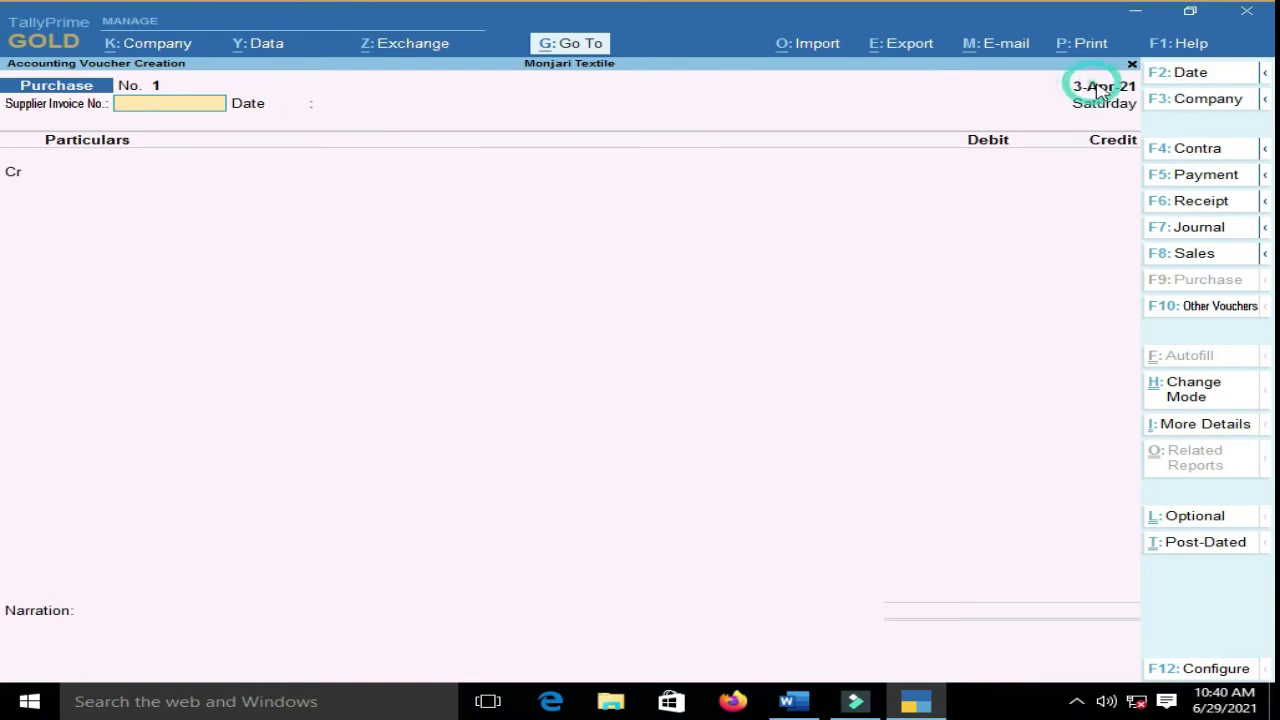
pyautogui.click(1180, 74)
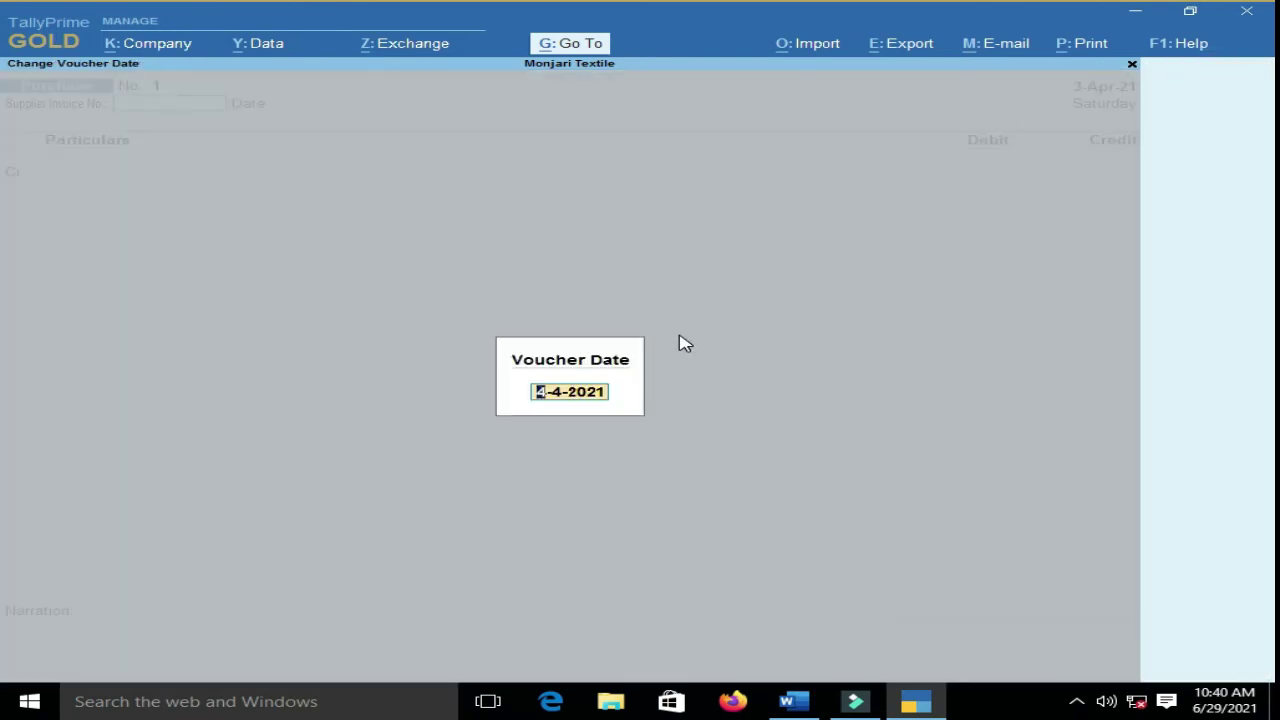
pyautogui.write('5')
pyautogui.press('Return')
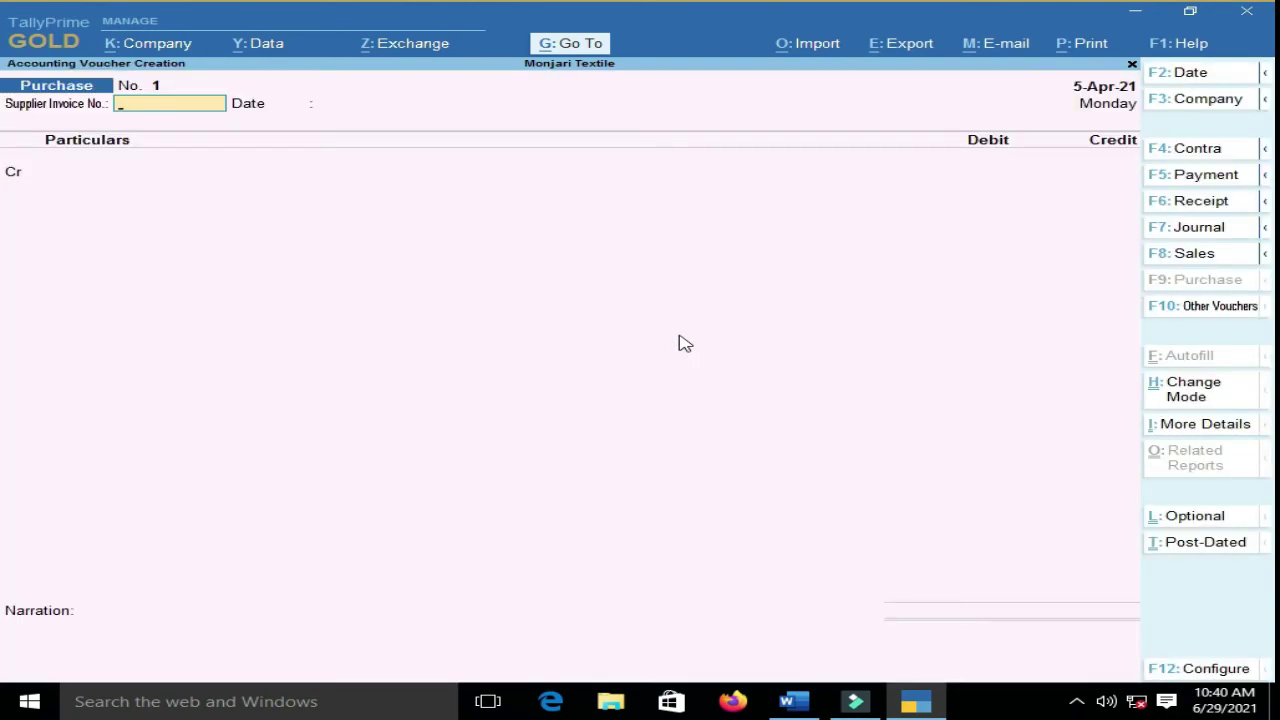
# - Leave the supplier invoice number and date blank and choose Cash as the purchase voucher's credit ledger
pyautogui.press('Return')
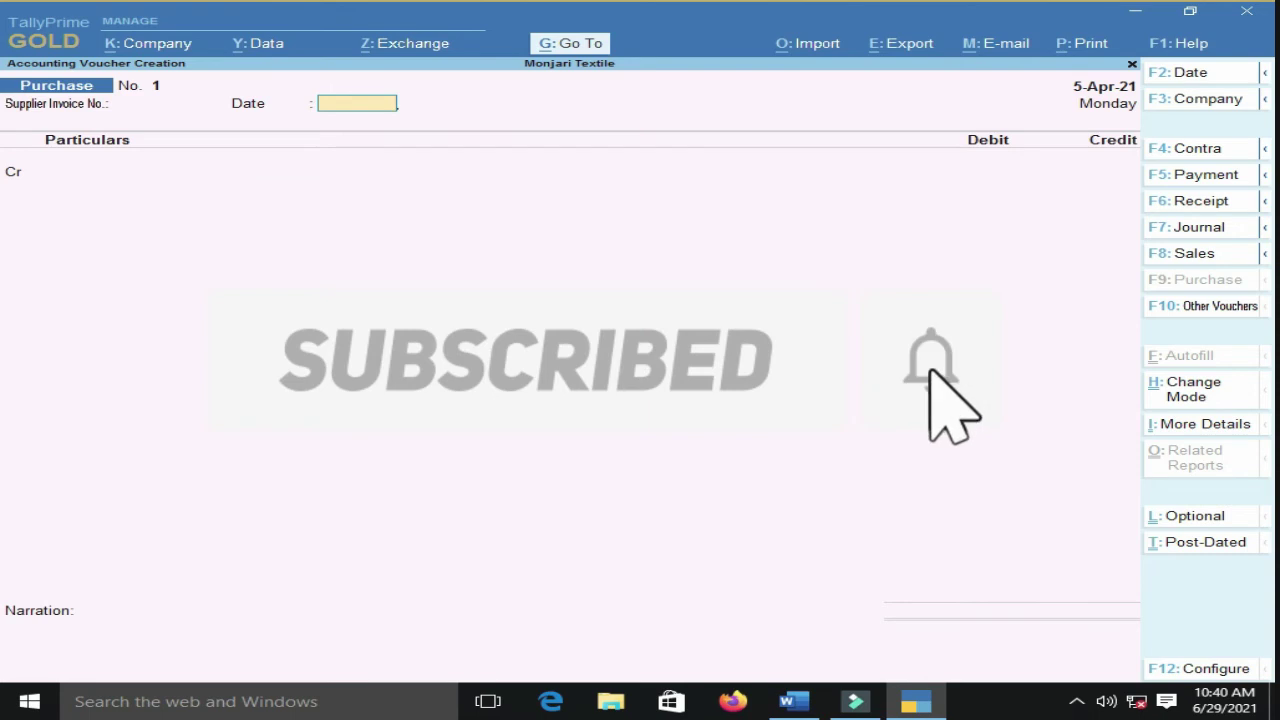
pyautogui.press('Return')
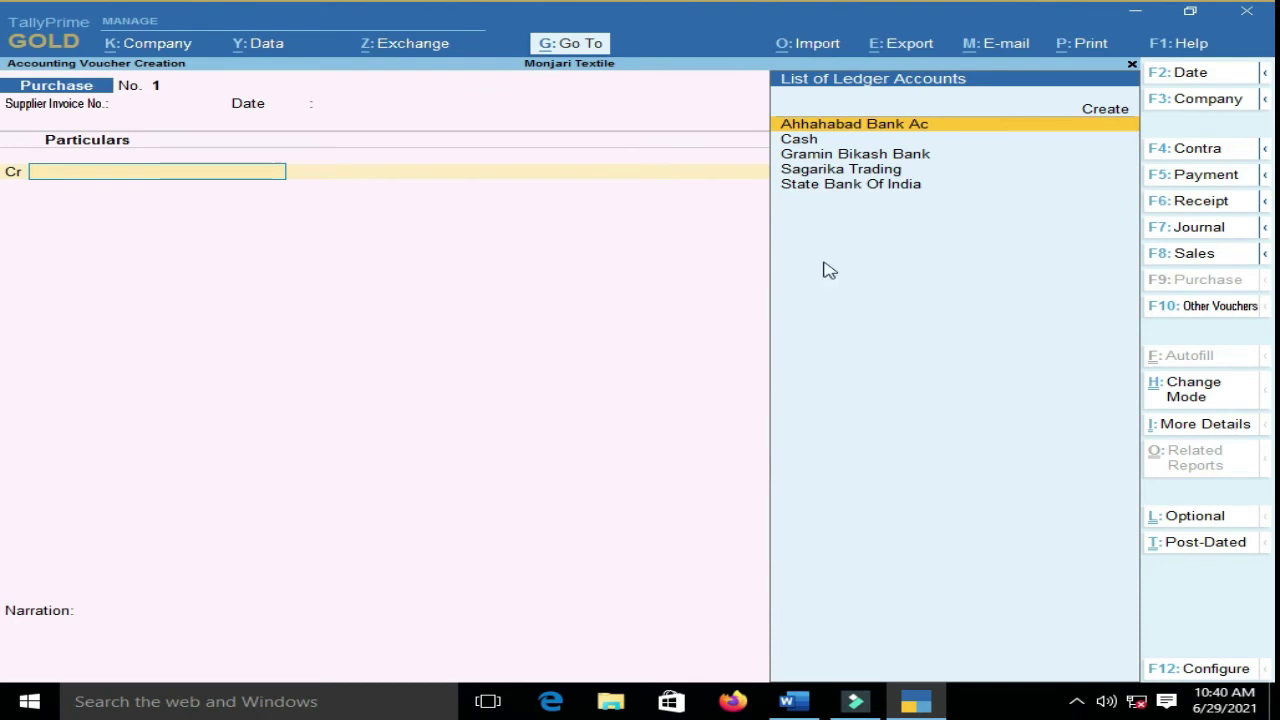
pyautogui.click(806, 145)
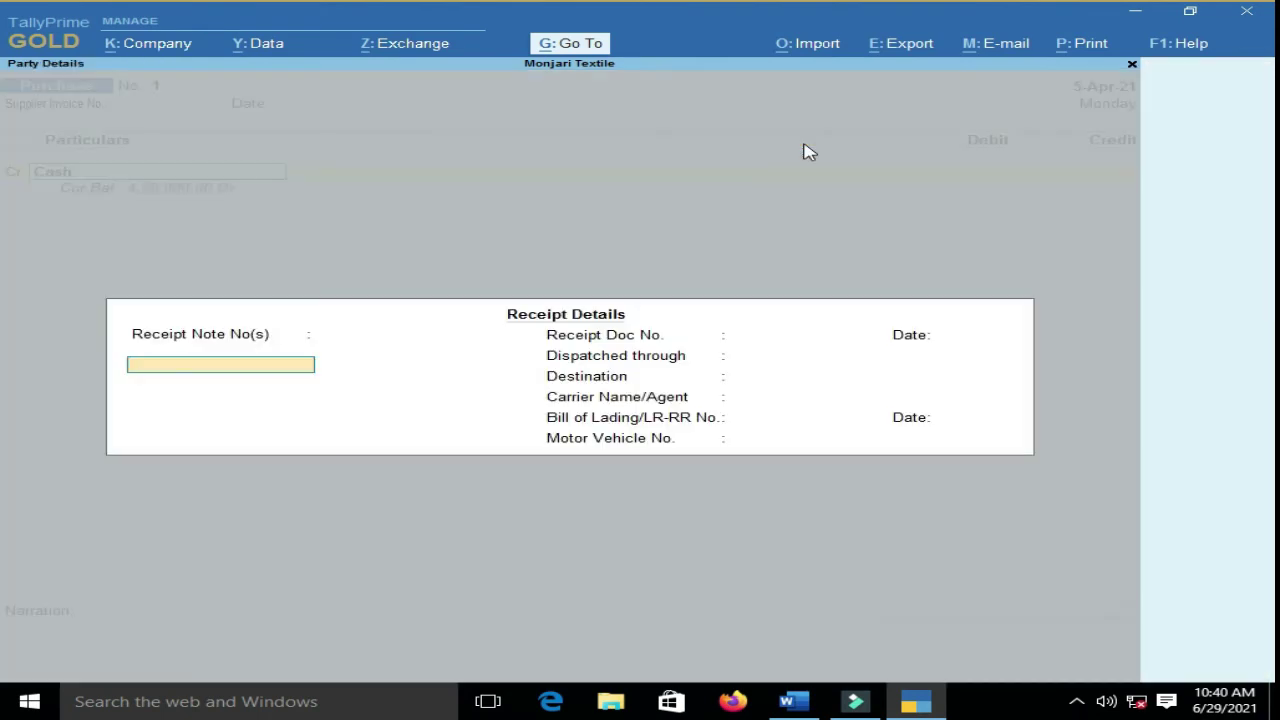
pyautogui.press('Return')
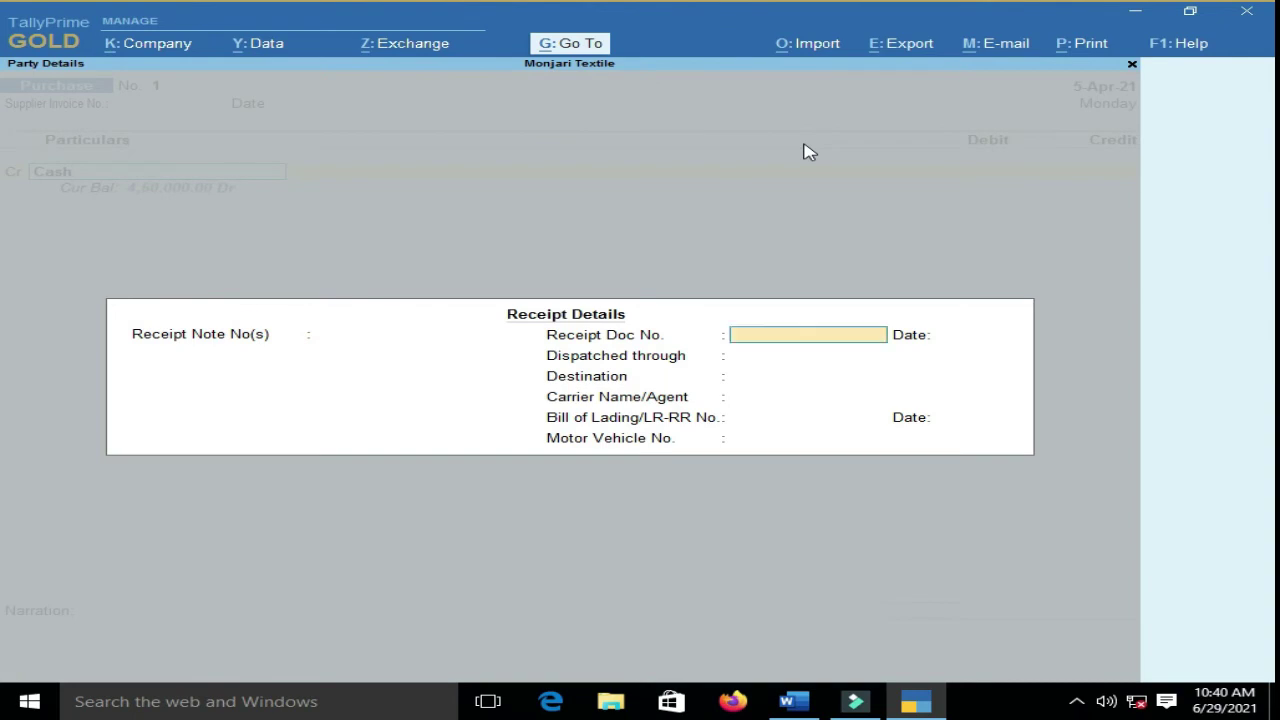
pyautogui.press('Return')
pyautogui.press('Return')
pyautogui.press('Return')
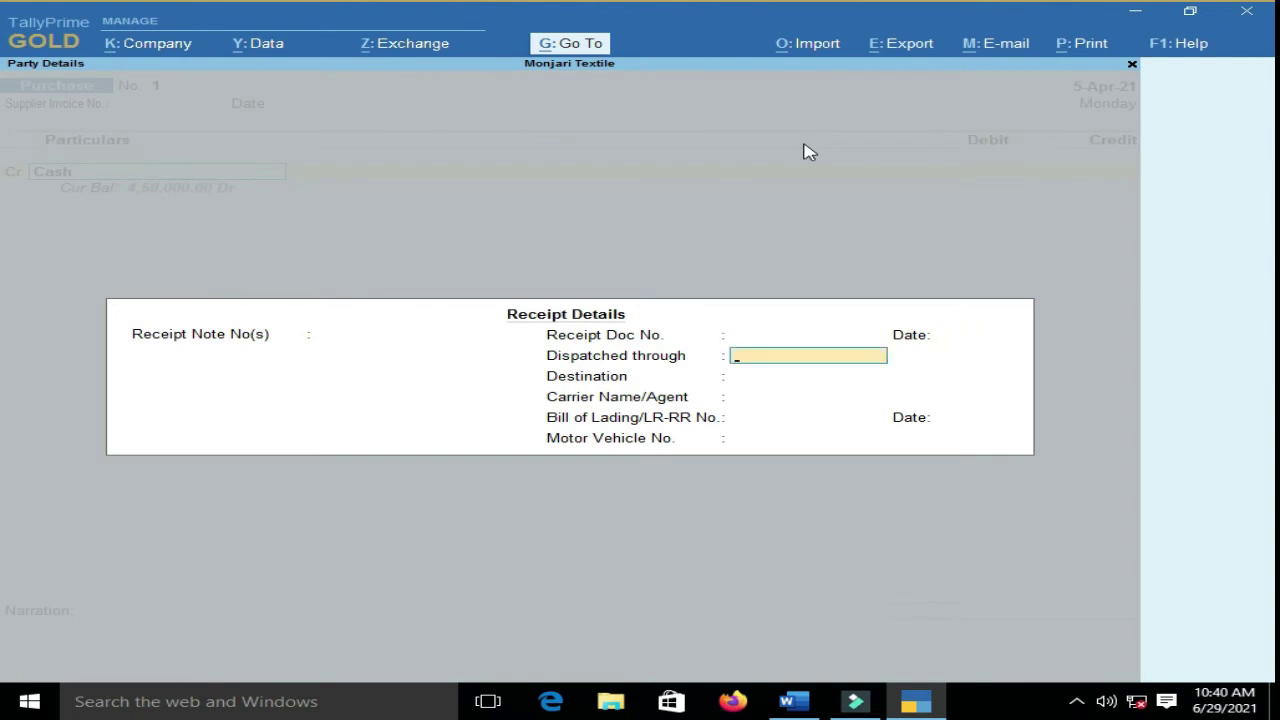
pyautogui.press('Return')
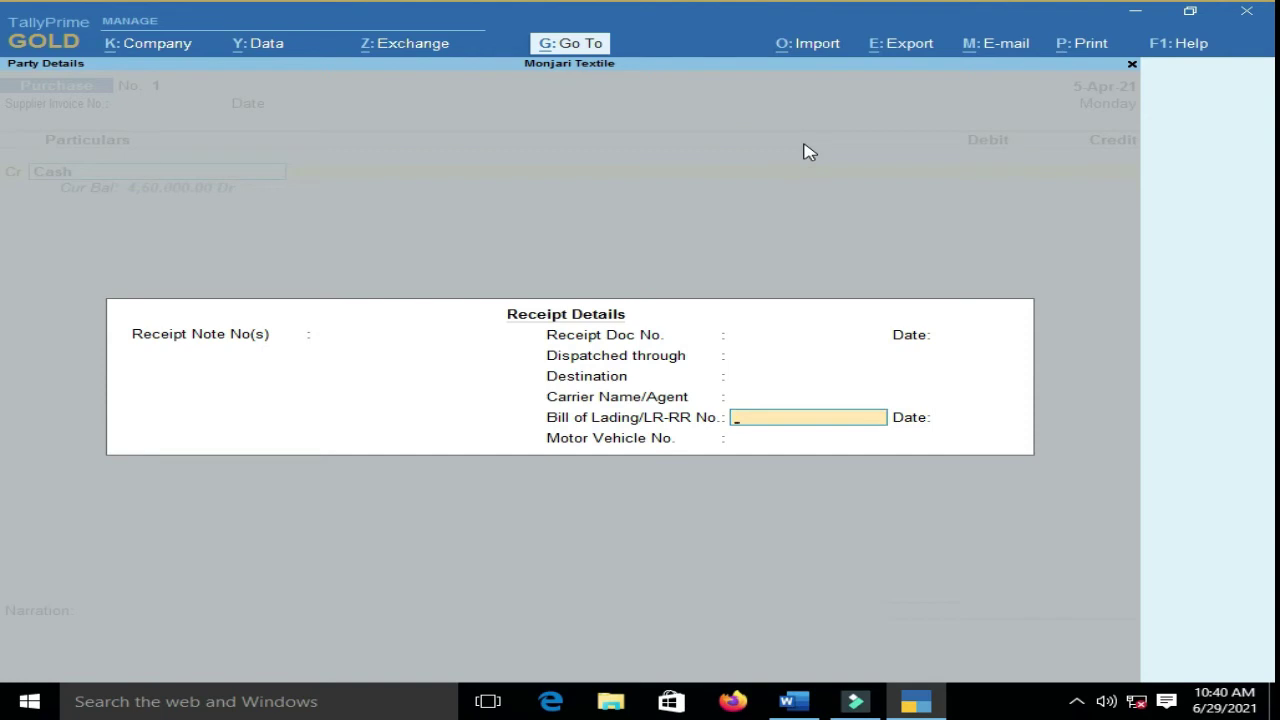
pyautogui.press('Return')
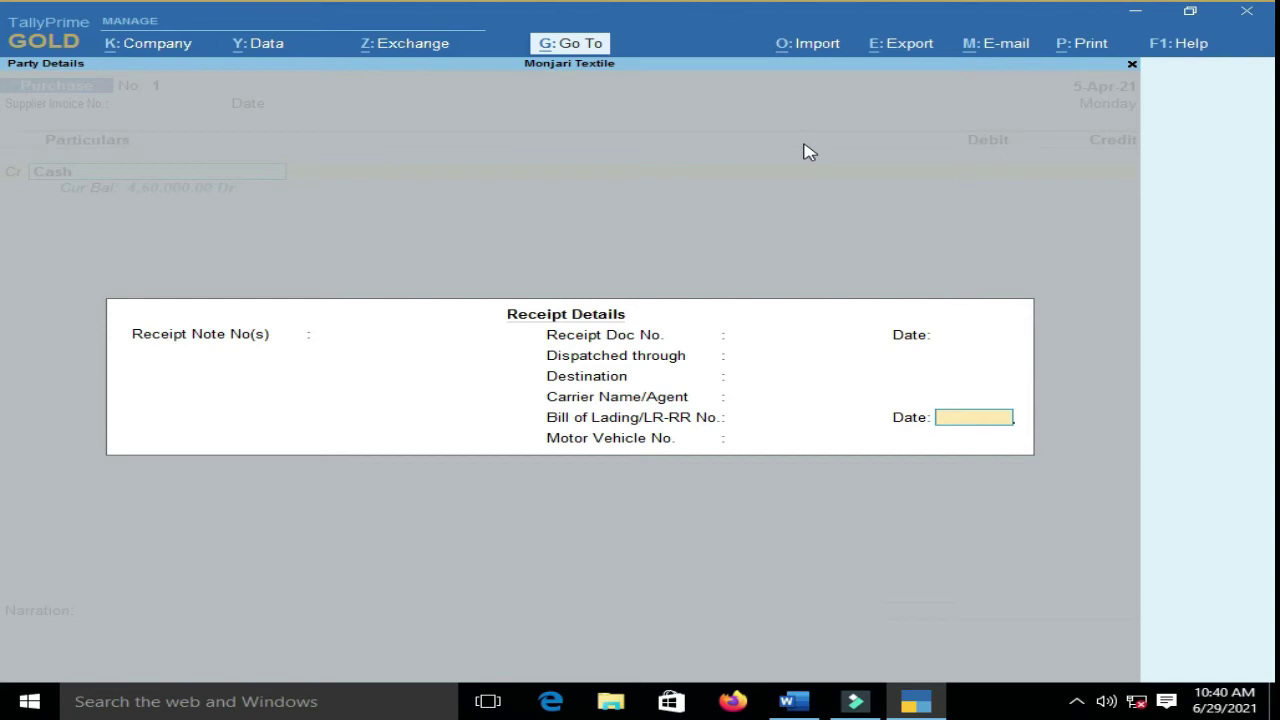
pyautogui.press('Return')
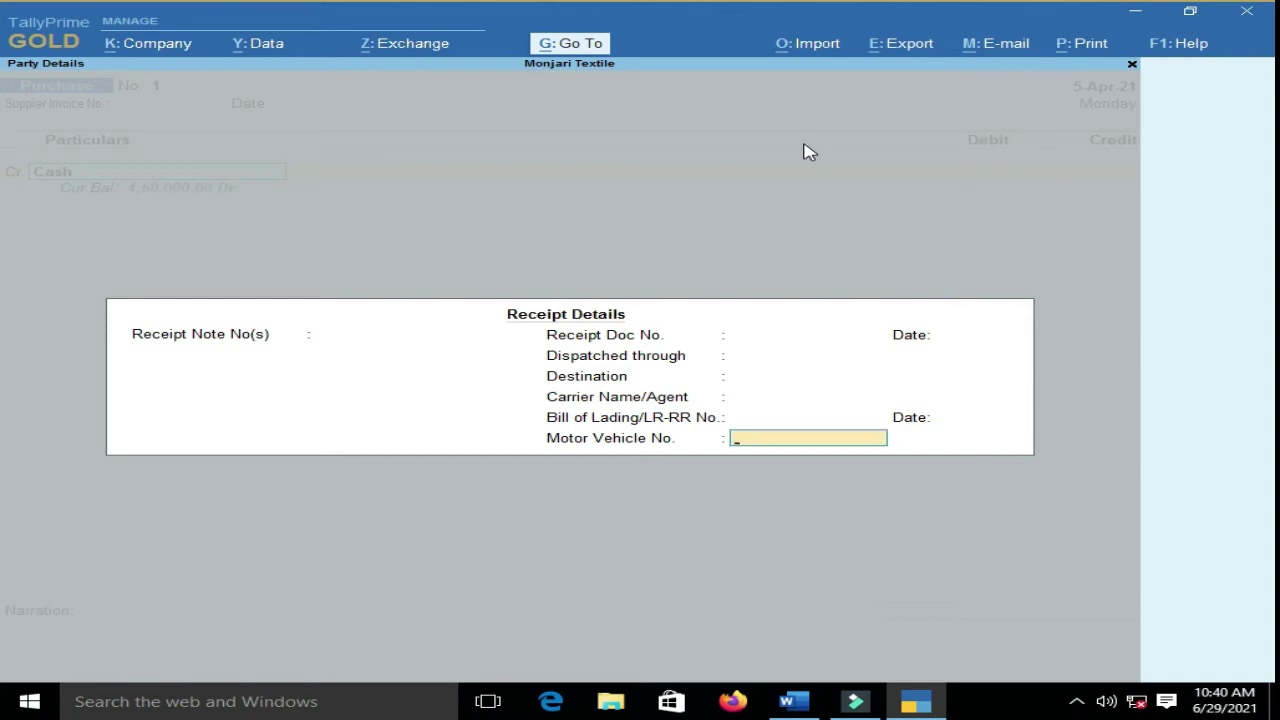
pyautogui.press('BackSpace')
pyautogui.press('BackSpace')
pyautogui.press('BackSpace')
pyautogui.press('BackSpace')
pyautogui.press('BackSpace')
pyautogui.press('BackSpace')
pyautogui.press('BackSpace')
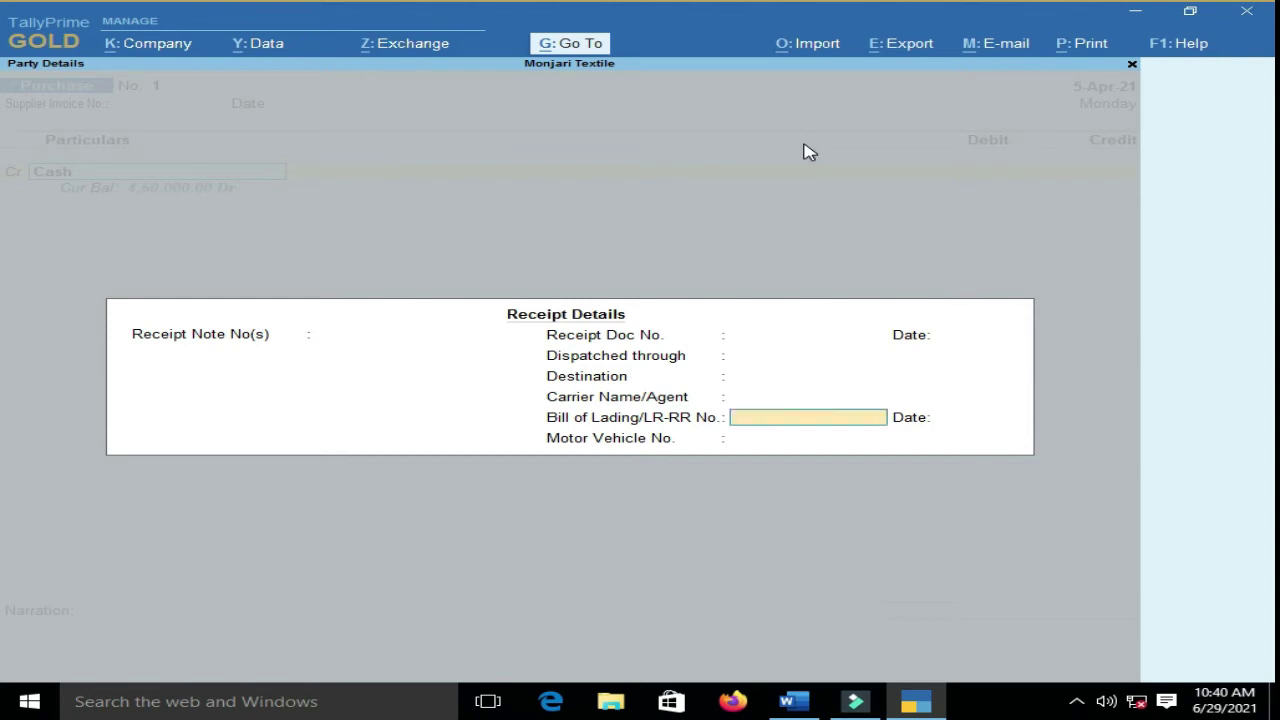
pyautogui.press('BackSpace')
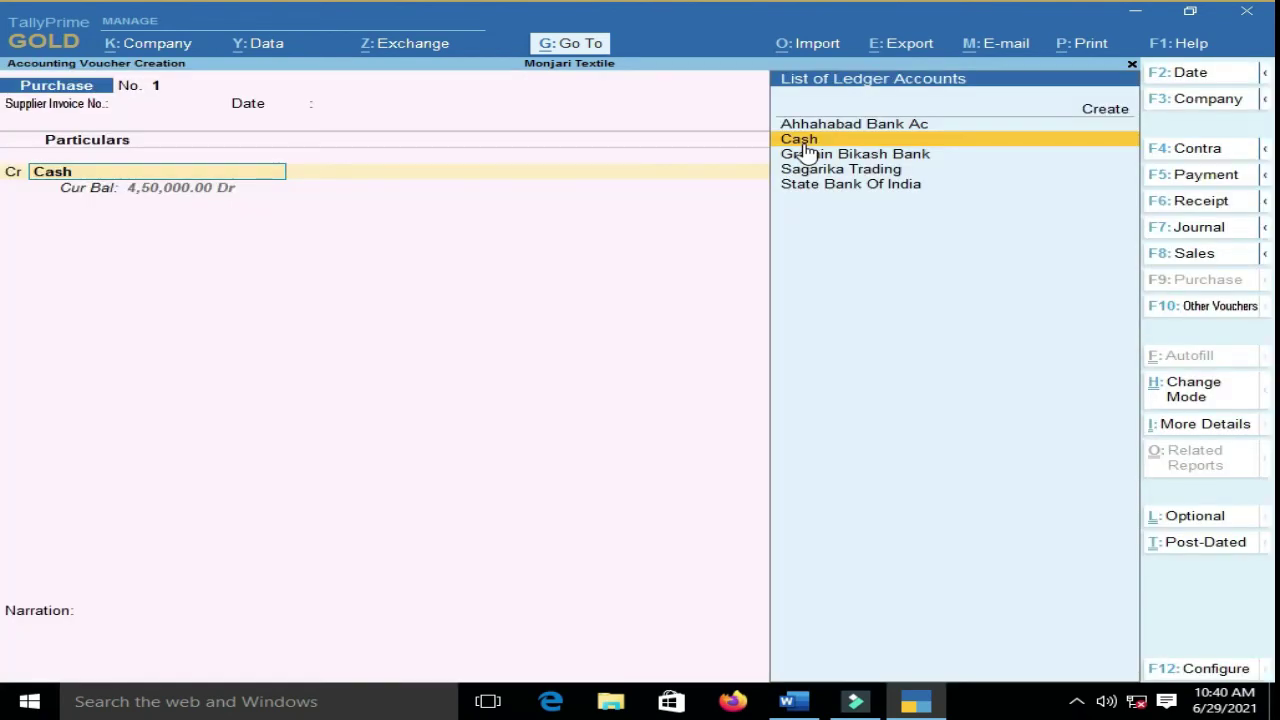
# - Enter receipt note number 1 and receipt doc number 123 in the Cash receipt details, both dated 5-Apr-21
pyautogui.press('Return')
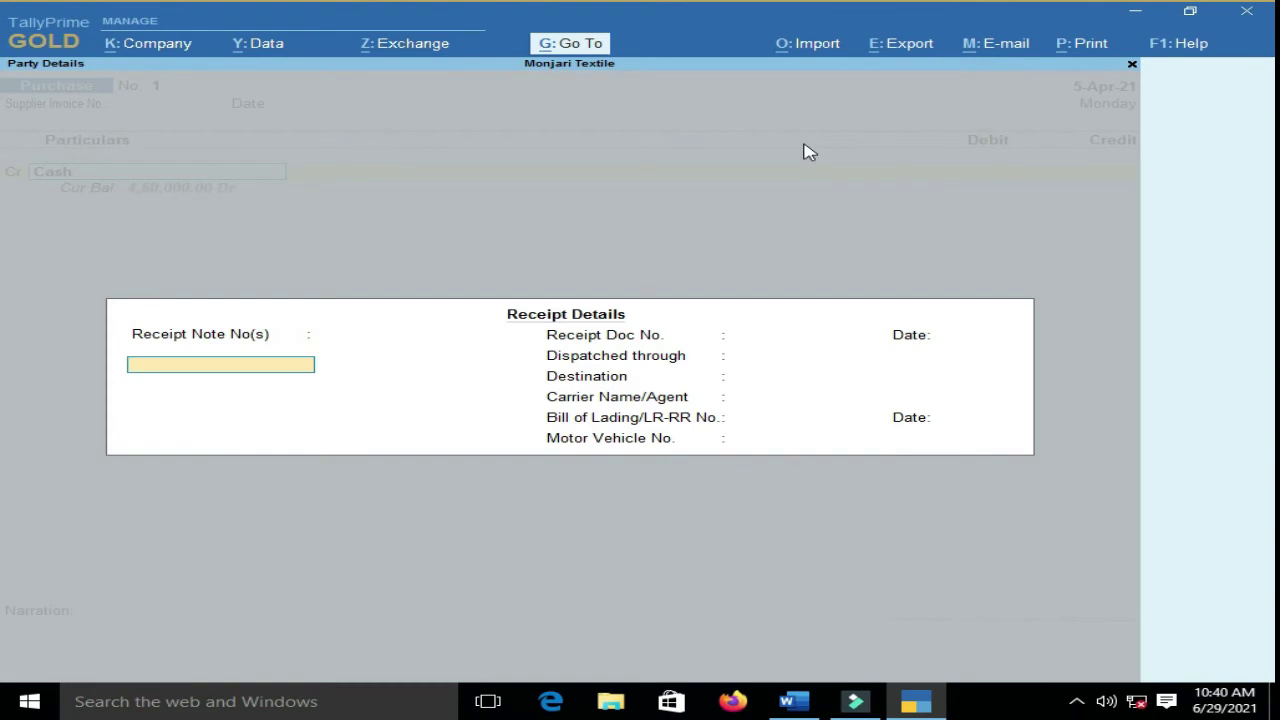
pyautogui.write('1')
pyautogui.press('Return')
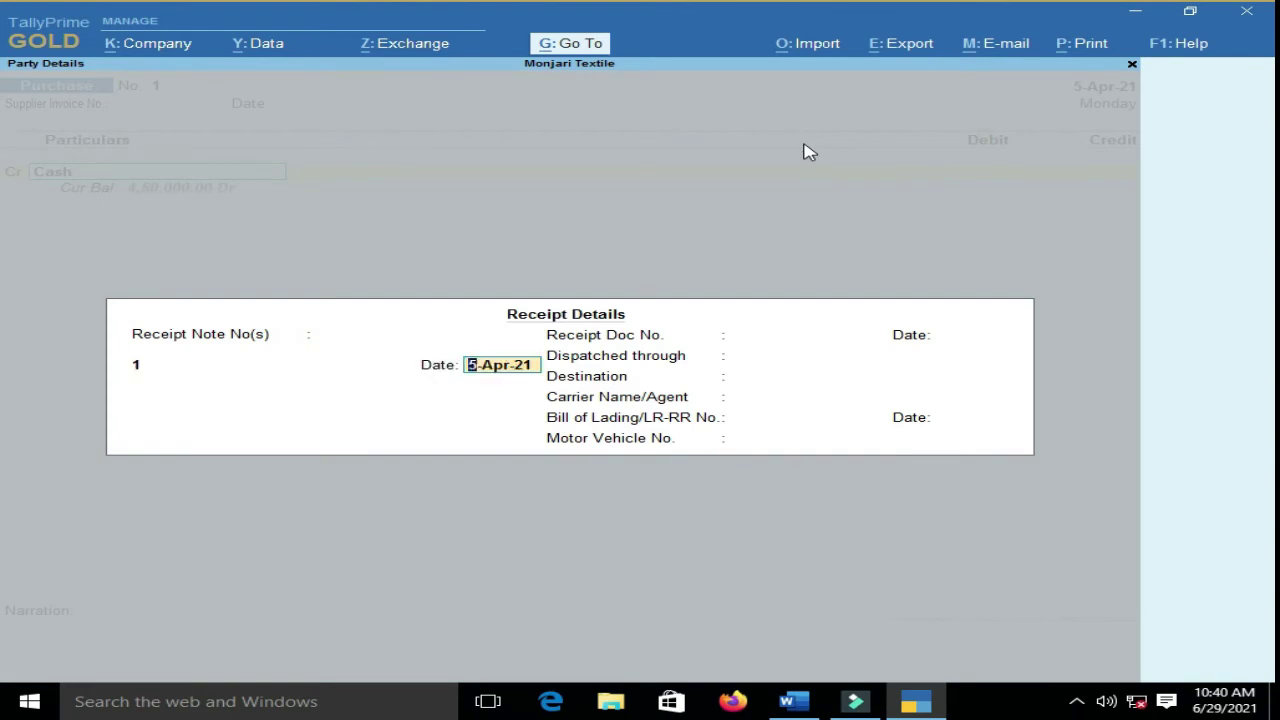
pyautogui.press('Return')
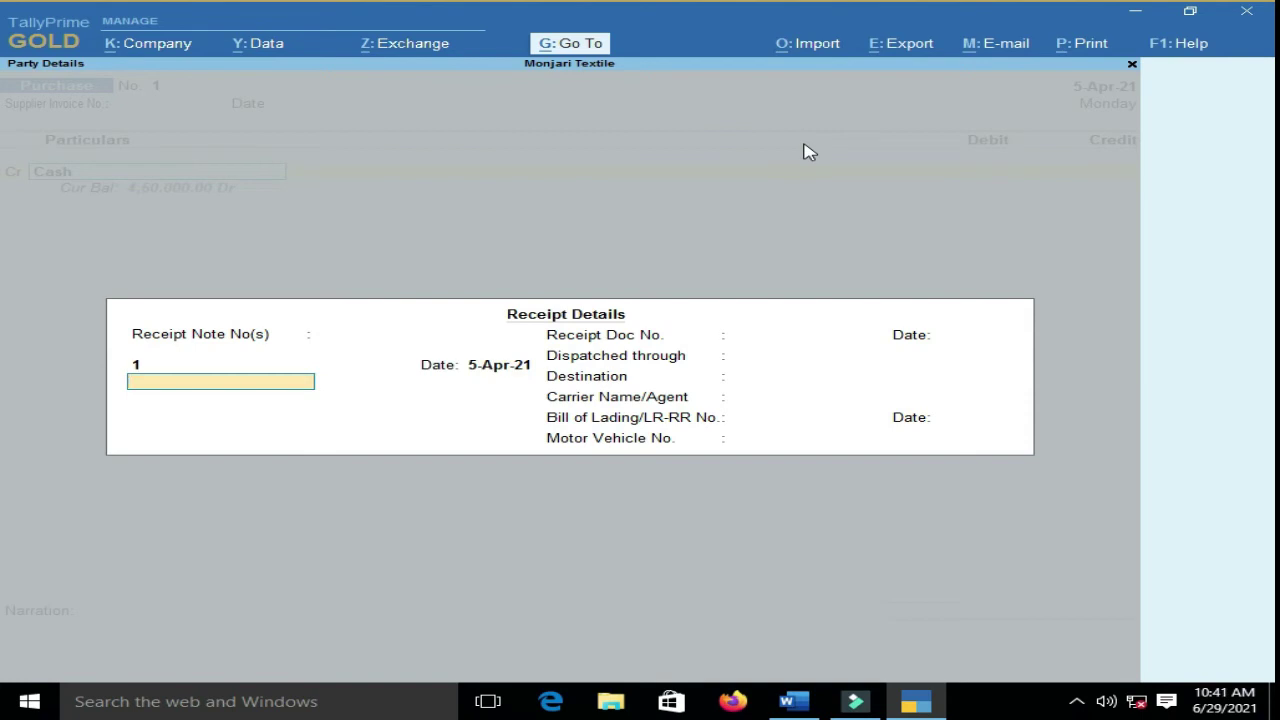
pyautogui.press('Return')
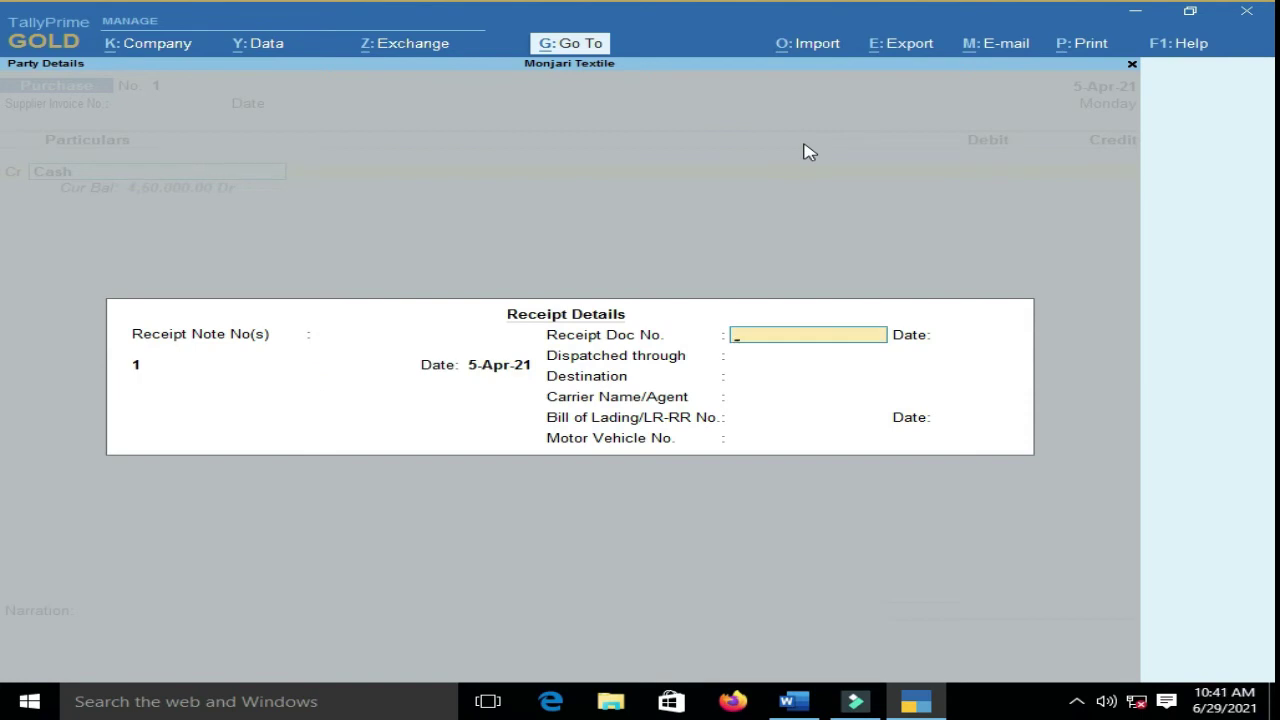
pyautogui.write('123')
pyautogui.press('Return')
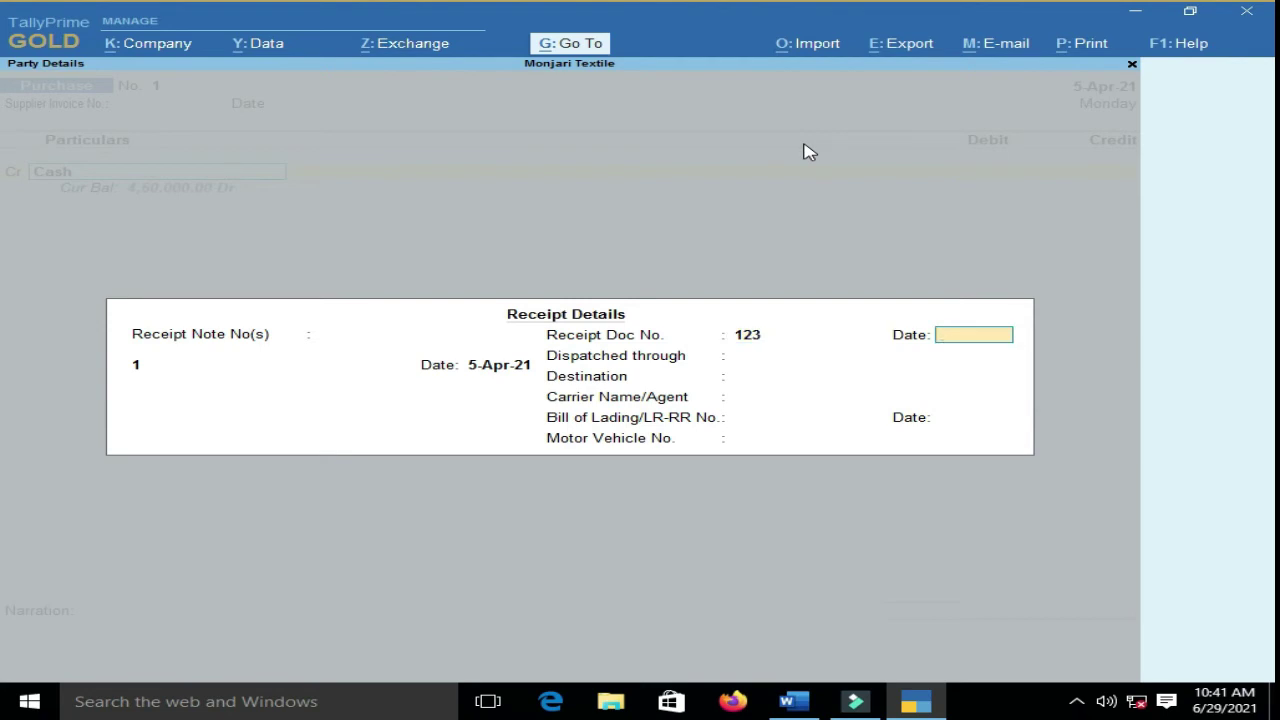
pyautogui.write('5')
pyautogui.press('Return')
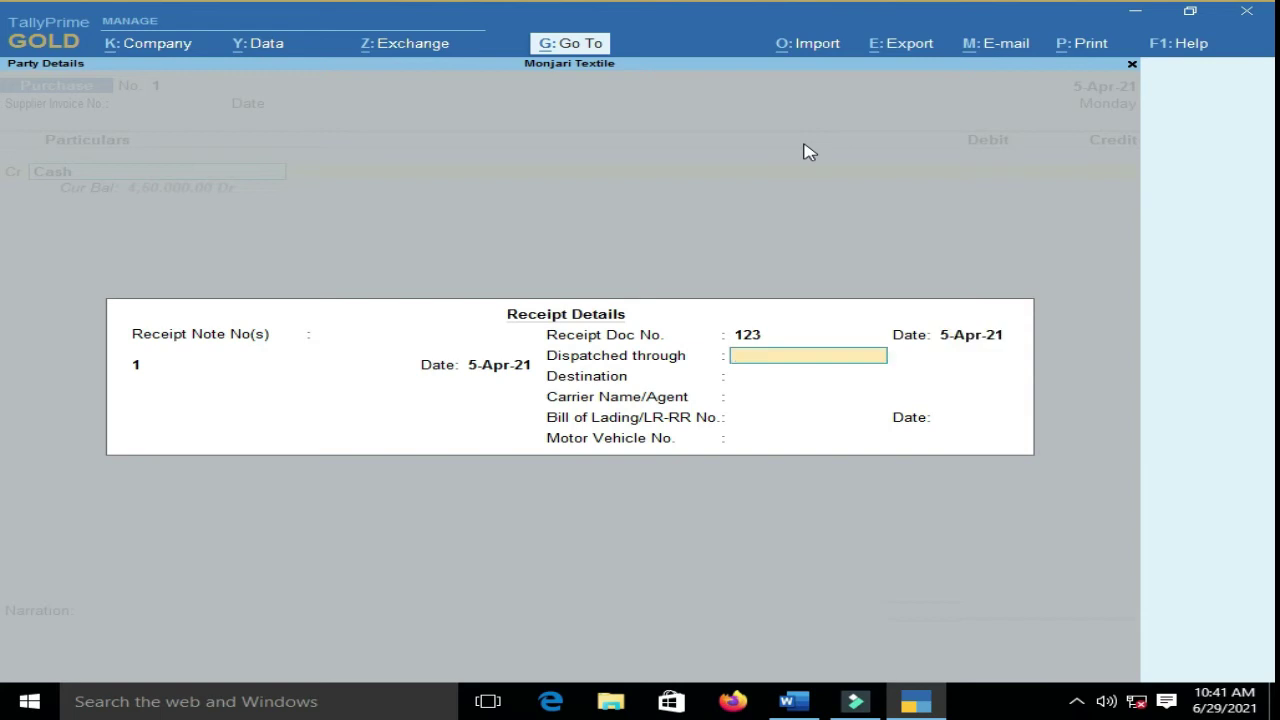
# - Set dispatched through to Transport, destination to Company-Office and carrier to Xyz Ltd, leaving the bill of lading and motor vehicle fields blank
pyautogui.write('Transport')
pyautogui.press('Return')
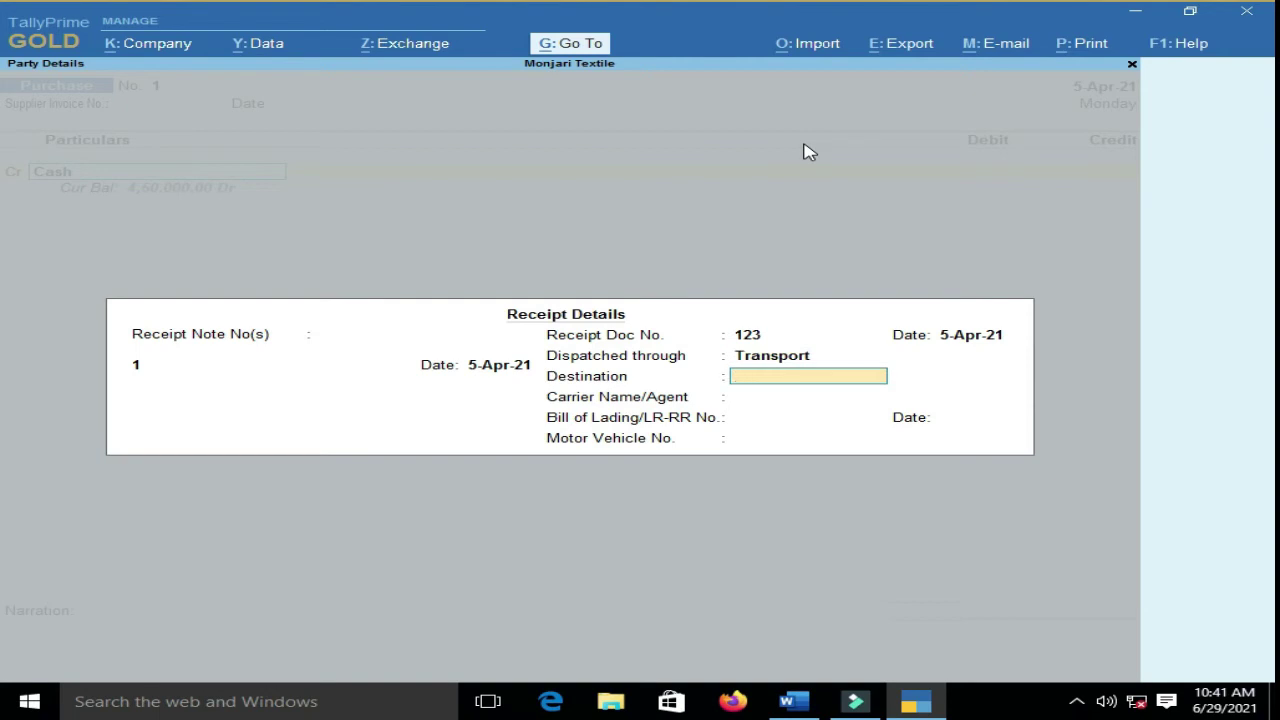
pyautogui.write('Company-Office')
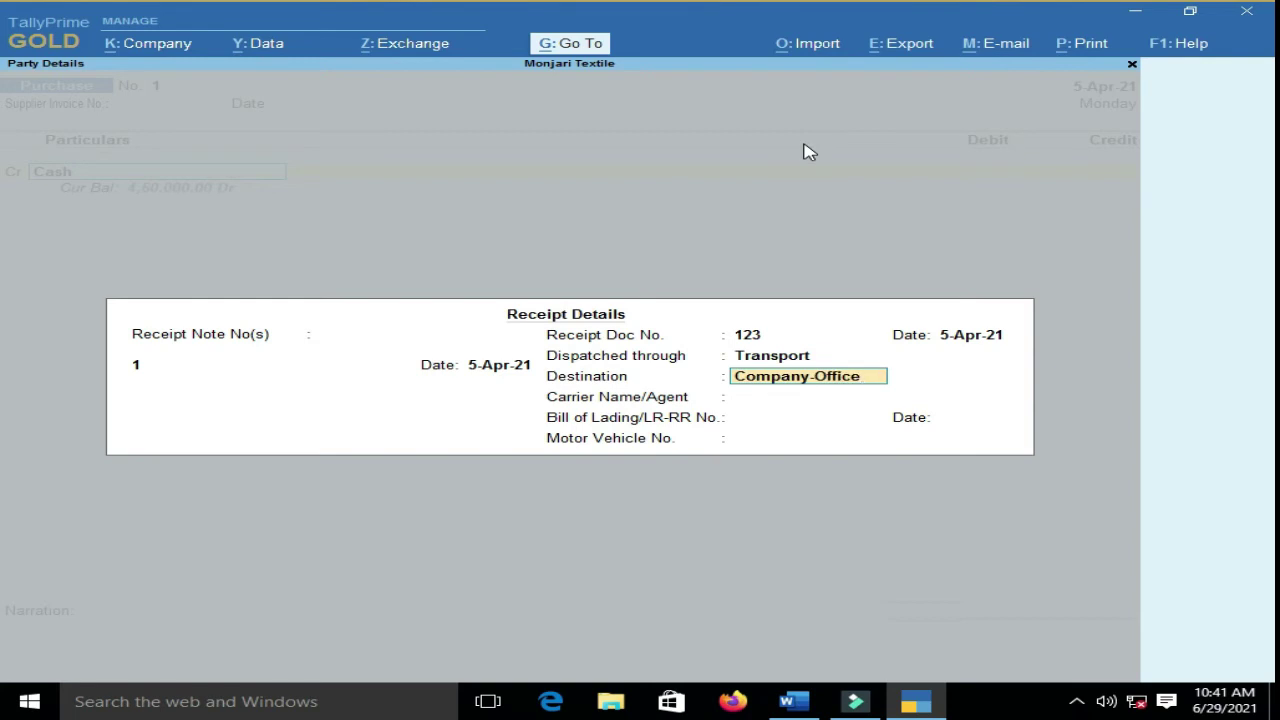
pyautogui.press('Return')
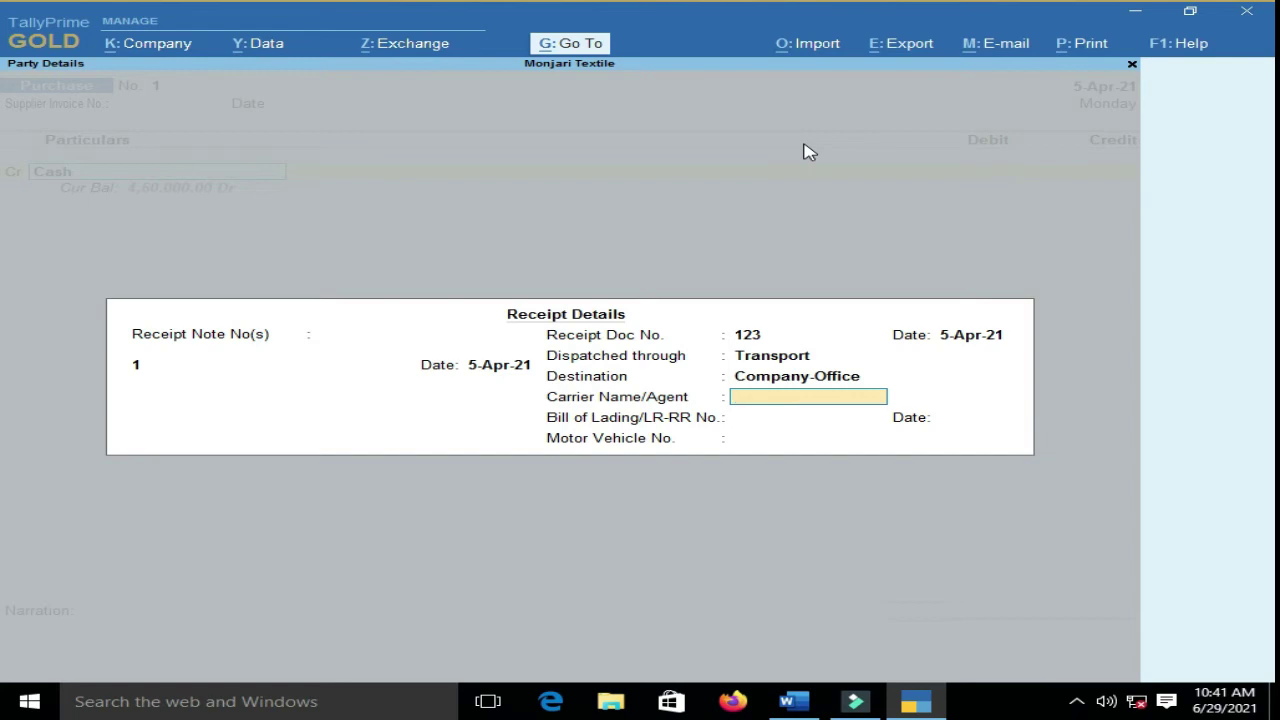
pyautogui.write('Xyz Ltd')
pyautogui.press('Return')
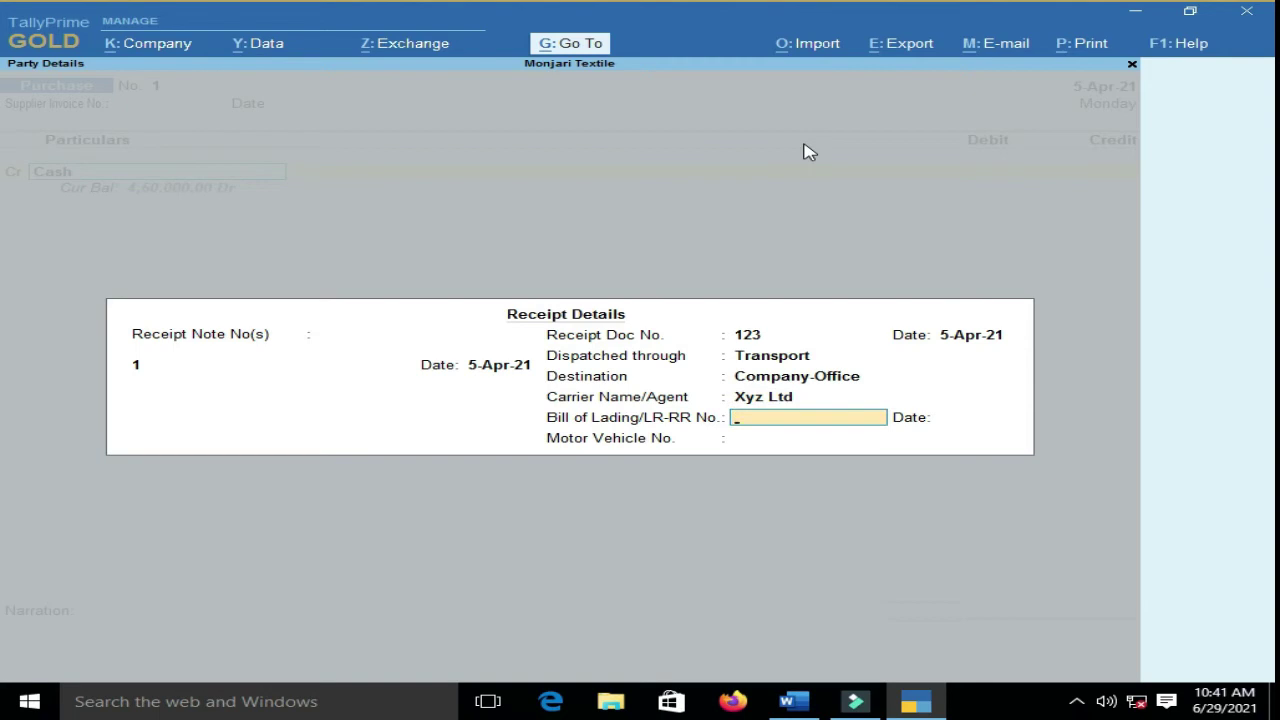
pyautogui.press('Return')
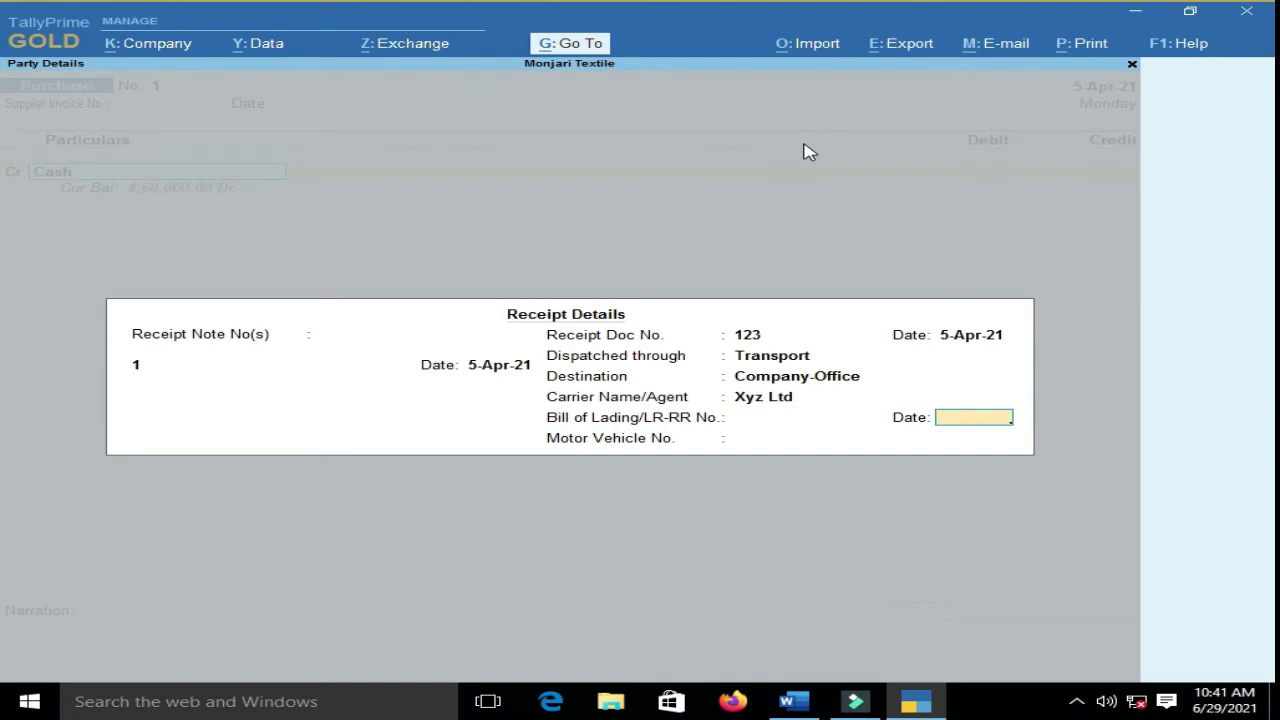
pyautogui.press('Return')
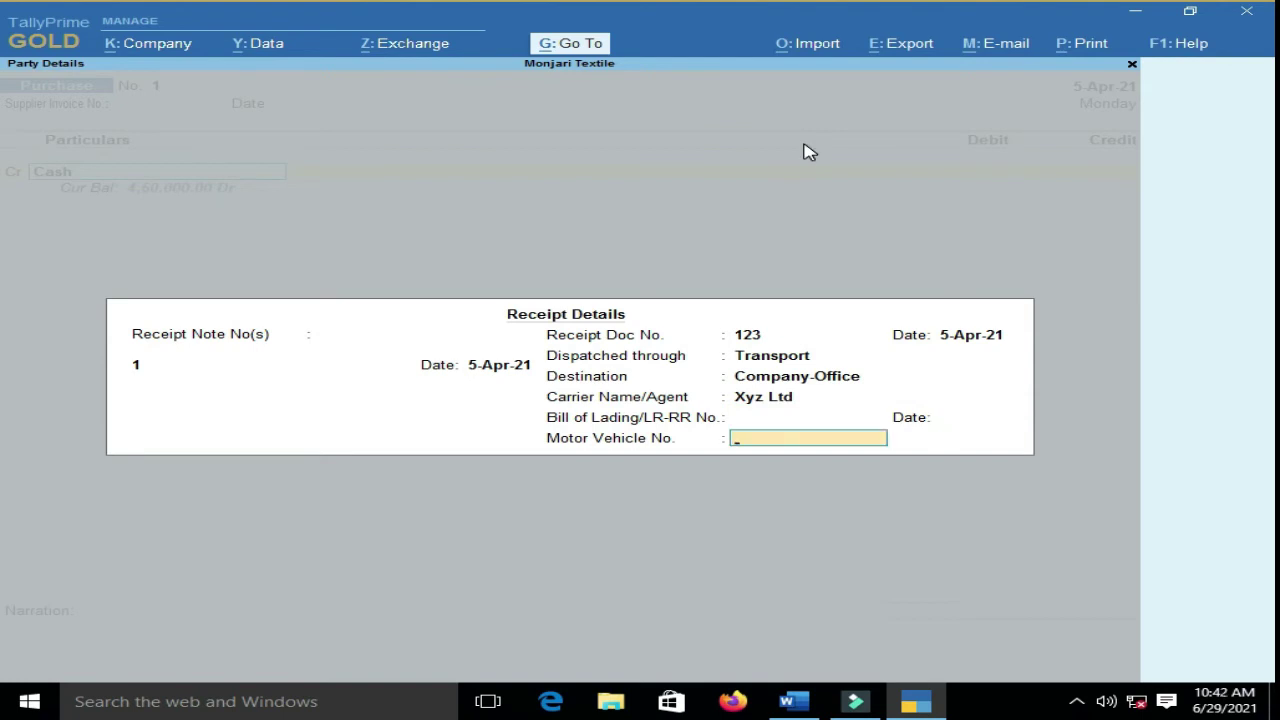
pyautogui.press('Return')
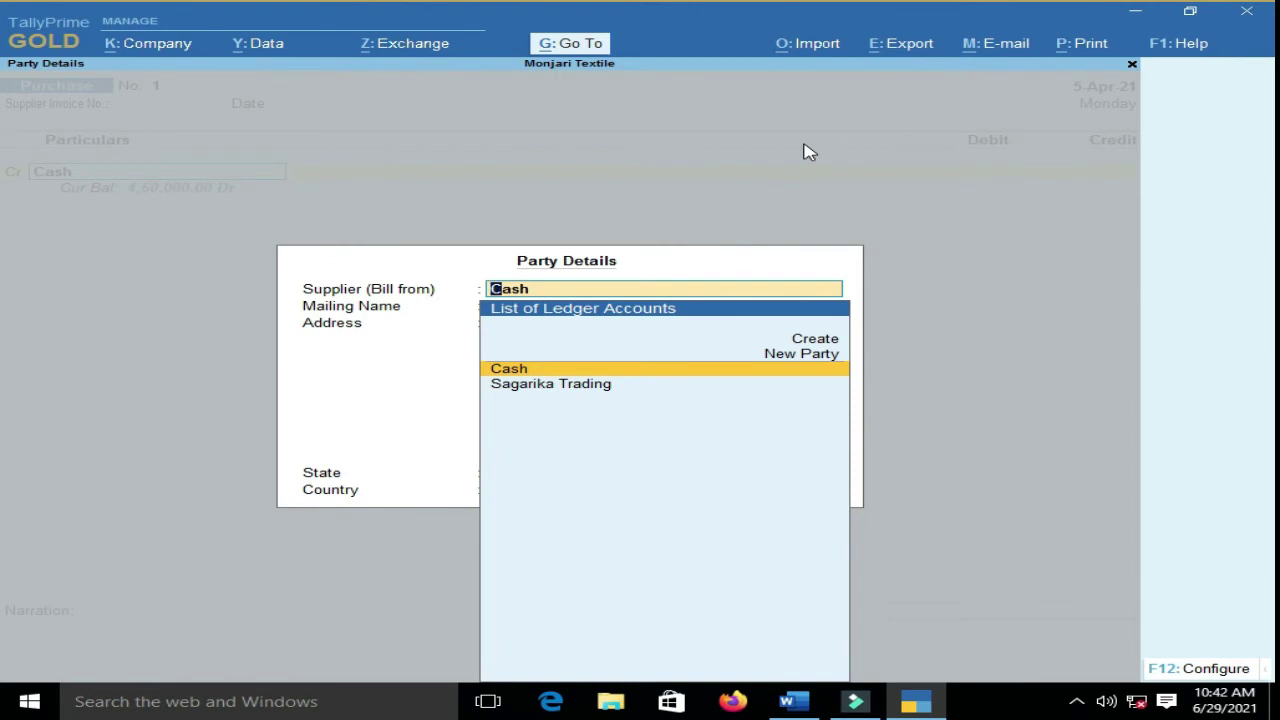
# - Accept the party details with Cash as supplier and mailing name, a blank address, and West Bengal, India
pyautogui.press('Return')
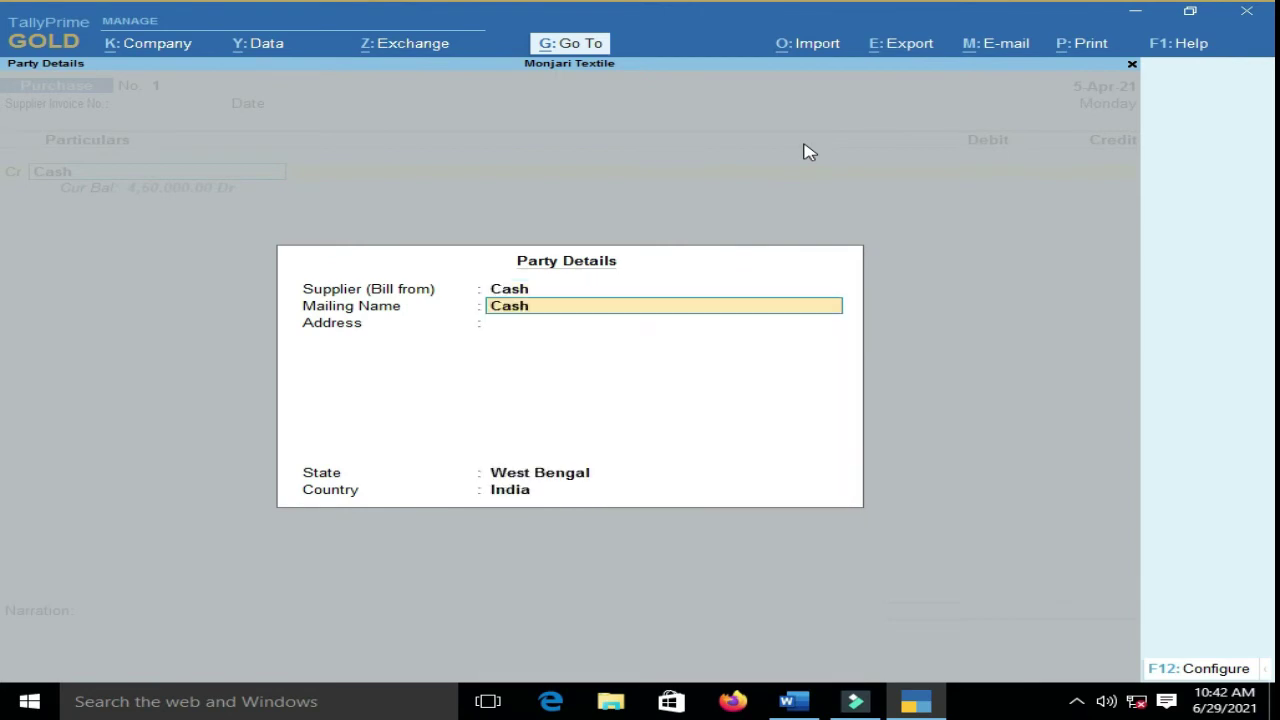
pyautogui.press('Return')
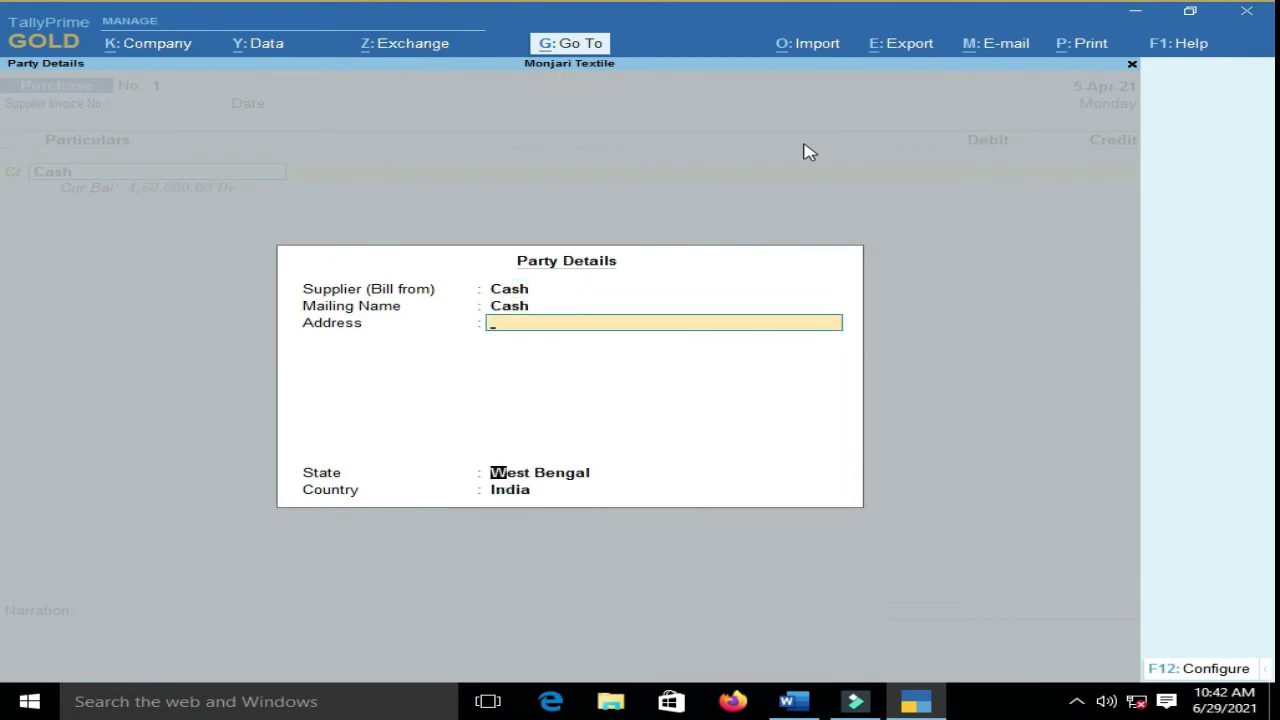
pyautogui.press('Return')
pyautogui.press('Return')
pyautogui.press('Return')
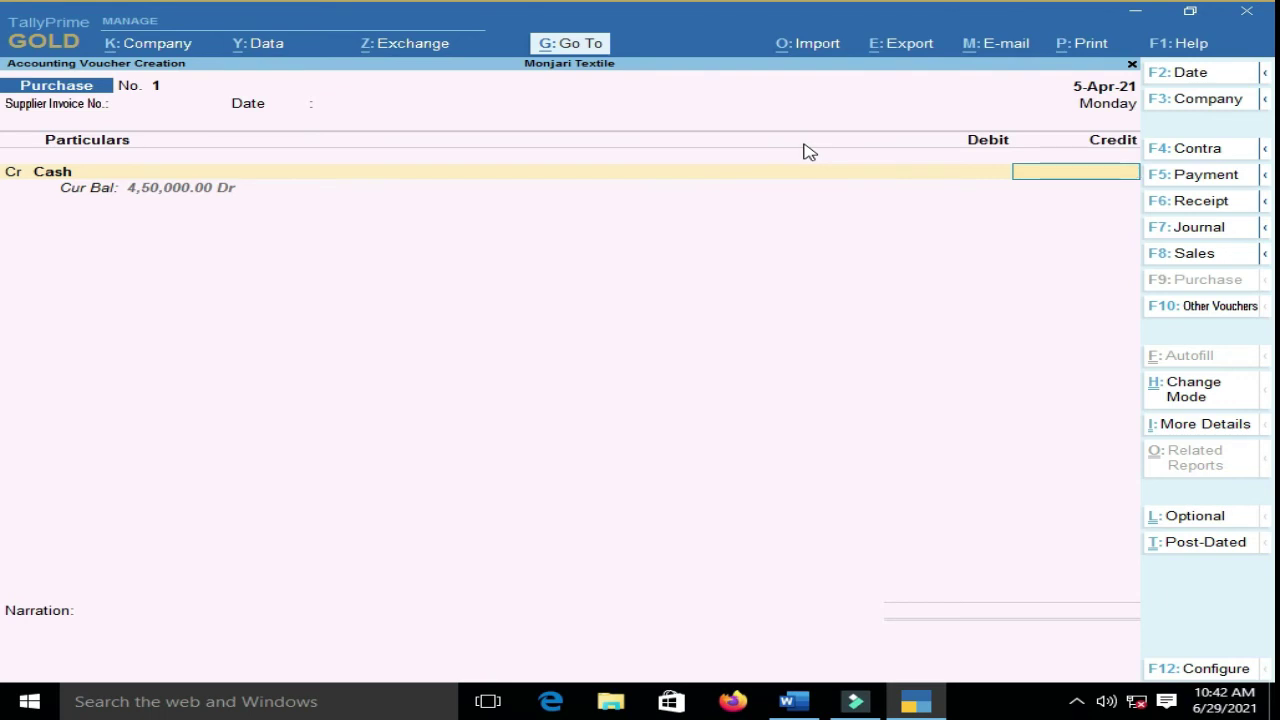
# - Credit Cash with 1,50,000 and debit Purchase Ac for the same amount in the purchase voucher
pyautogui.write('150000')
pyautogui.press('Return')
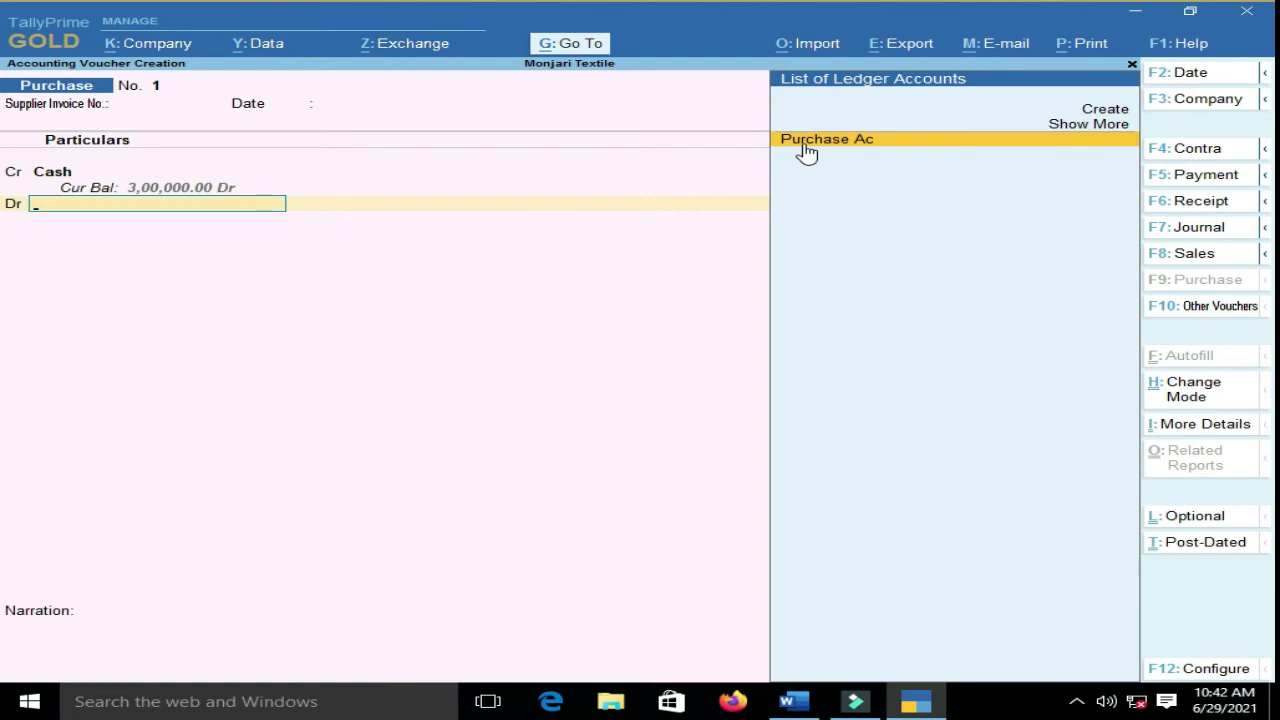
pyautogui.click(808, 150)
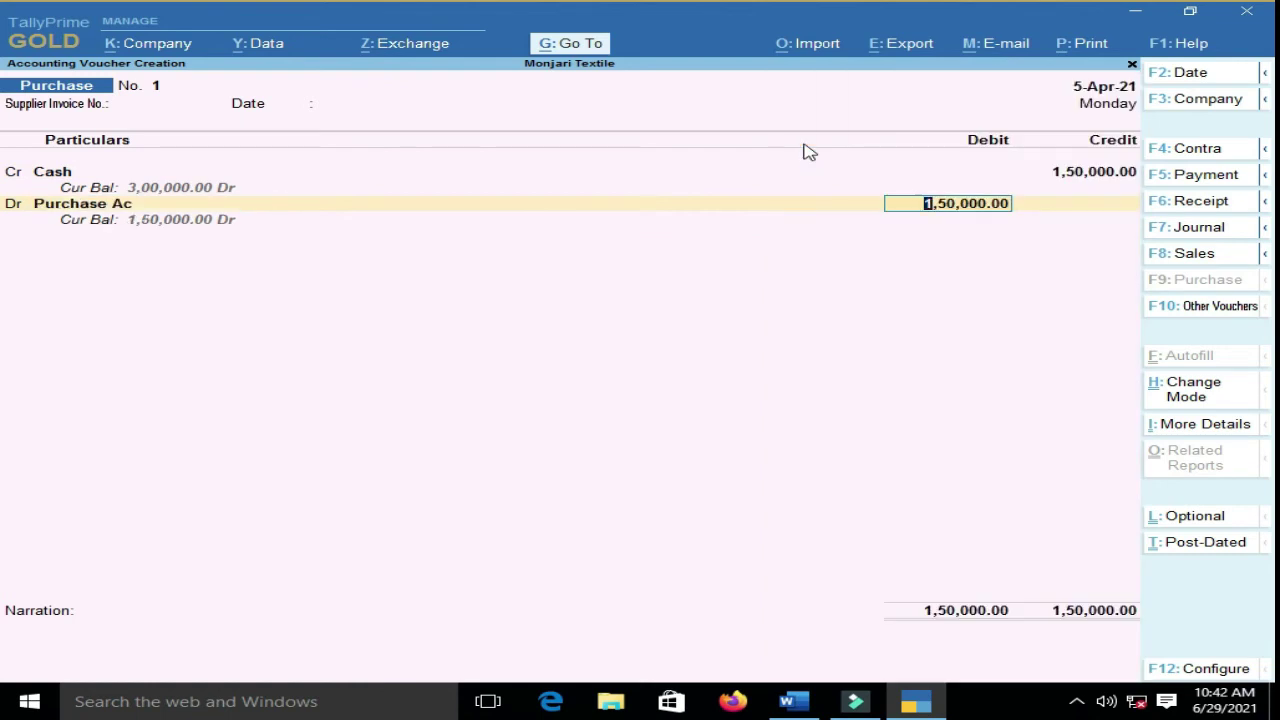
pyautogui.press('Return')
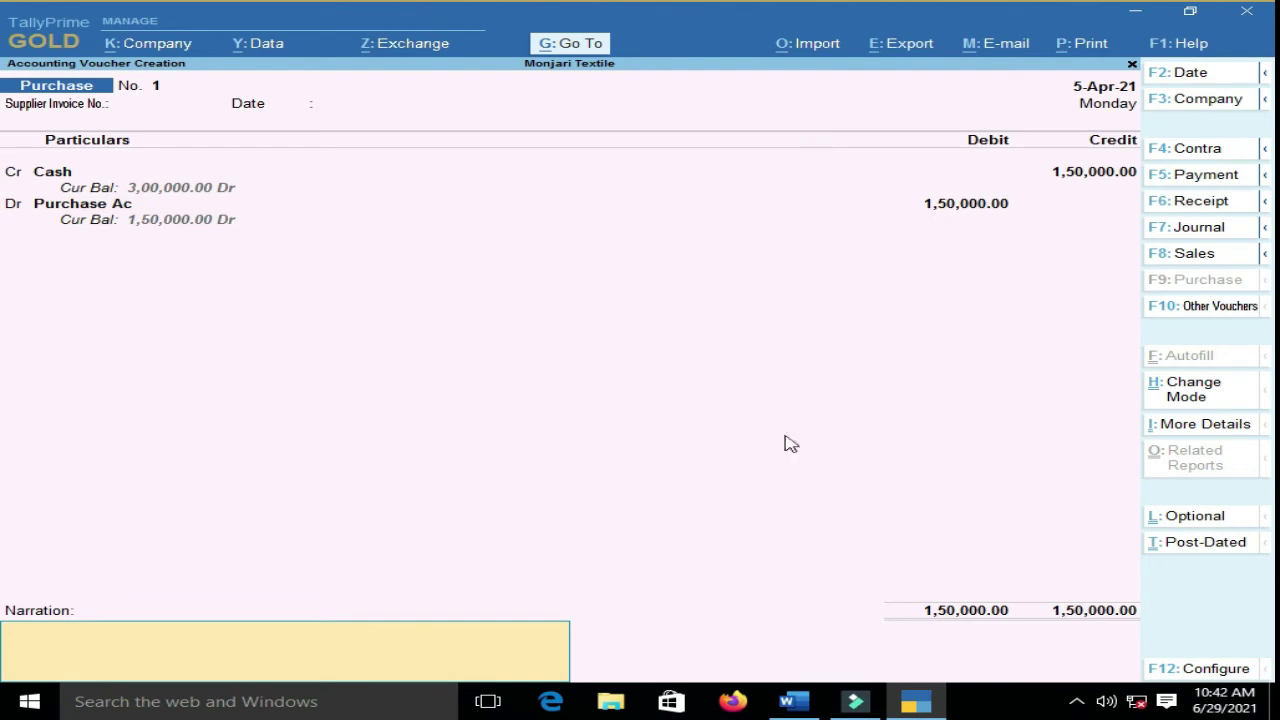
# - Check the 5 April transaction in the Word document, add the narration "buying cotton." to the purchase voucher in TallyPrime and save it
pyautogui.click(794, 702)
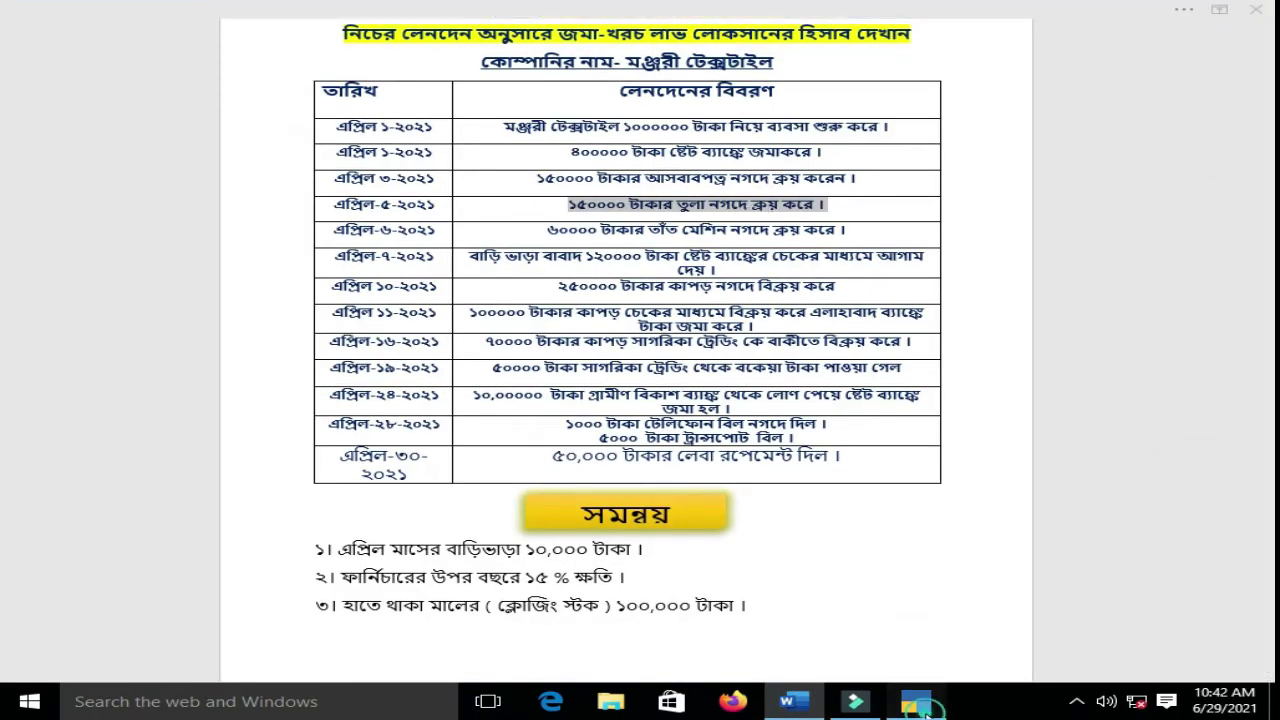
pyautogui.click(916, 702)
pyautogui.write('b')
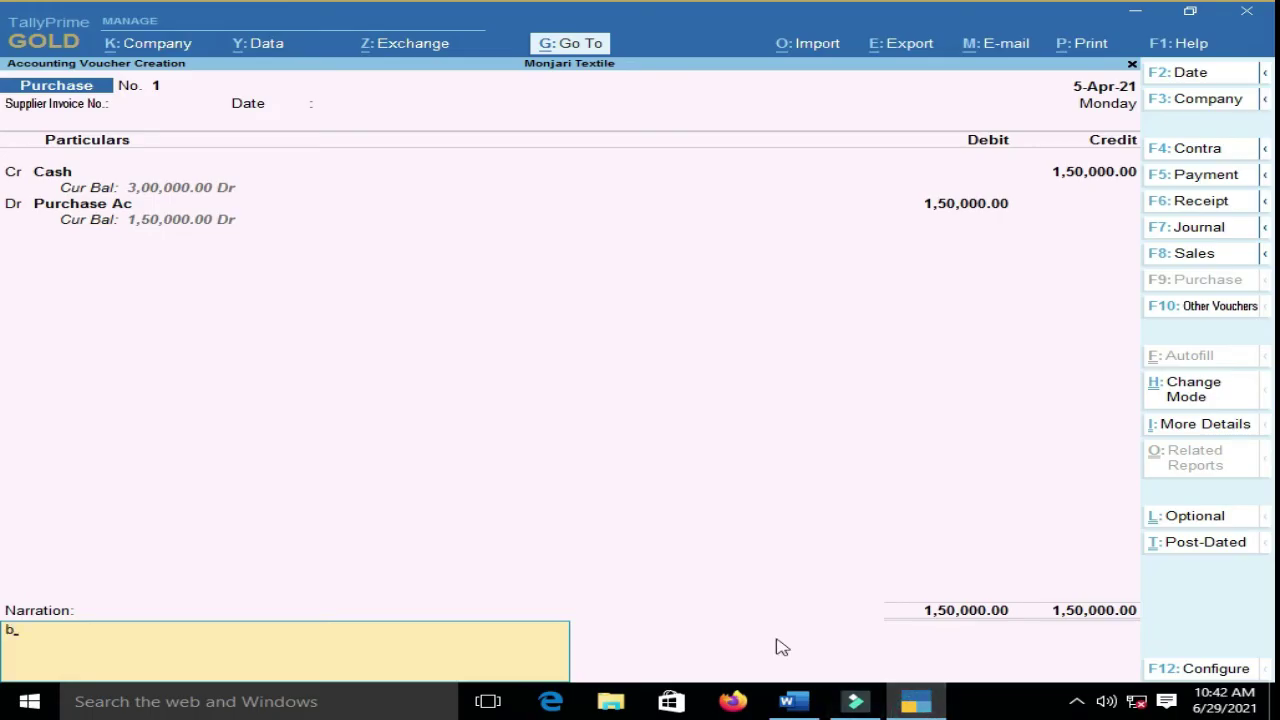
pyautogui.write('uying cotton.')
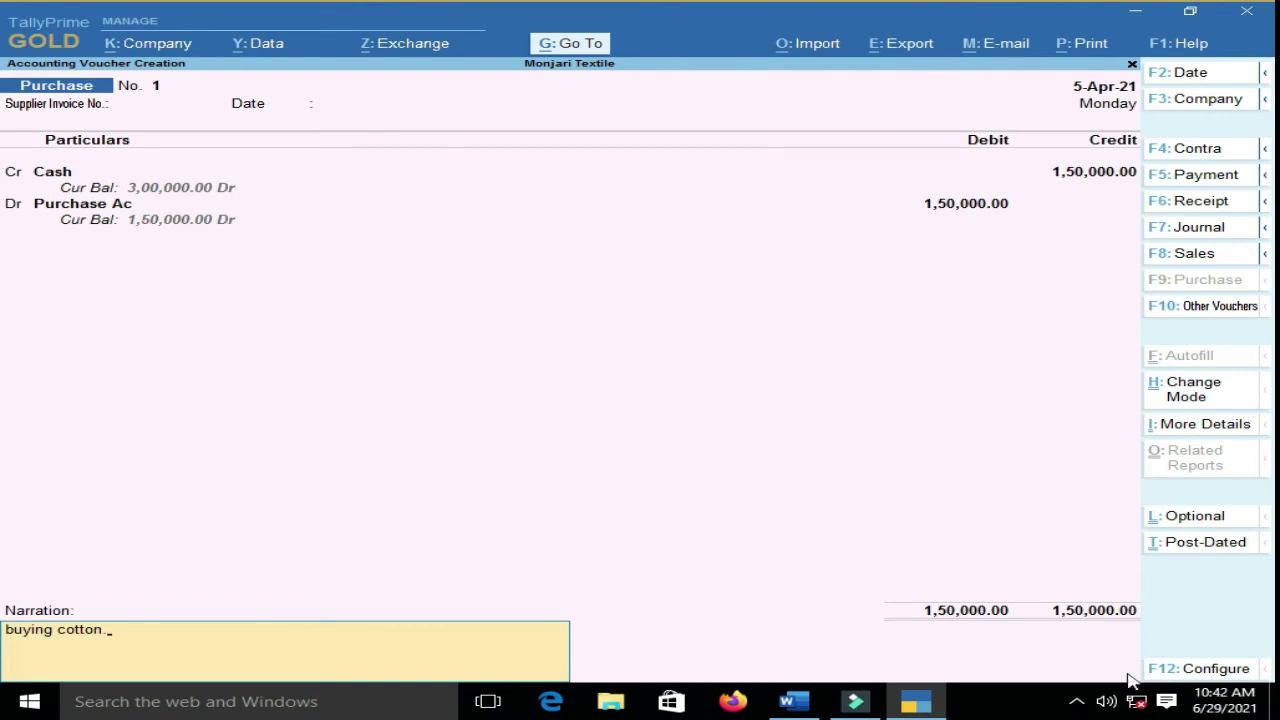
pyautogui.press('Return')
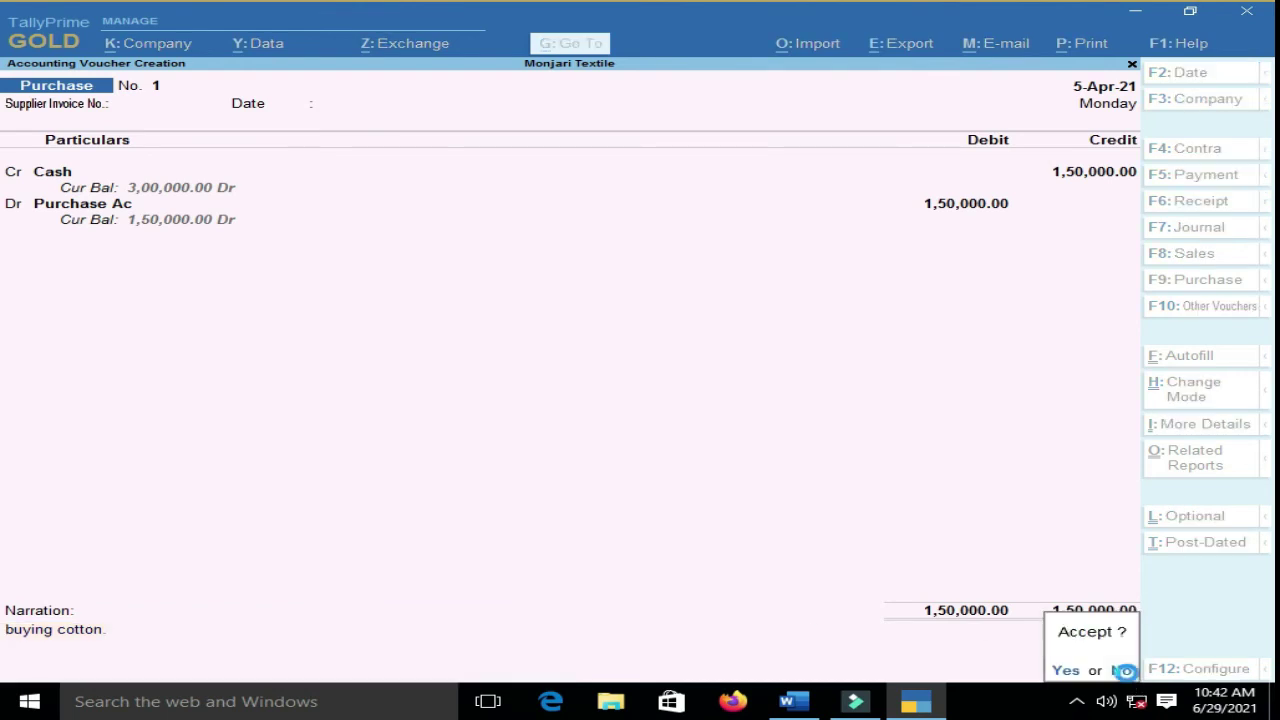
pyautogui.press('Return')
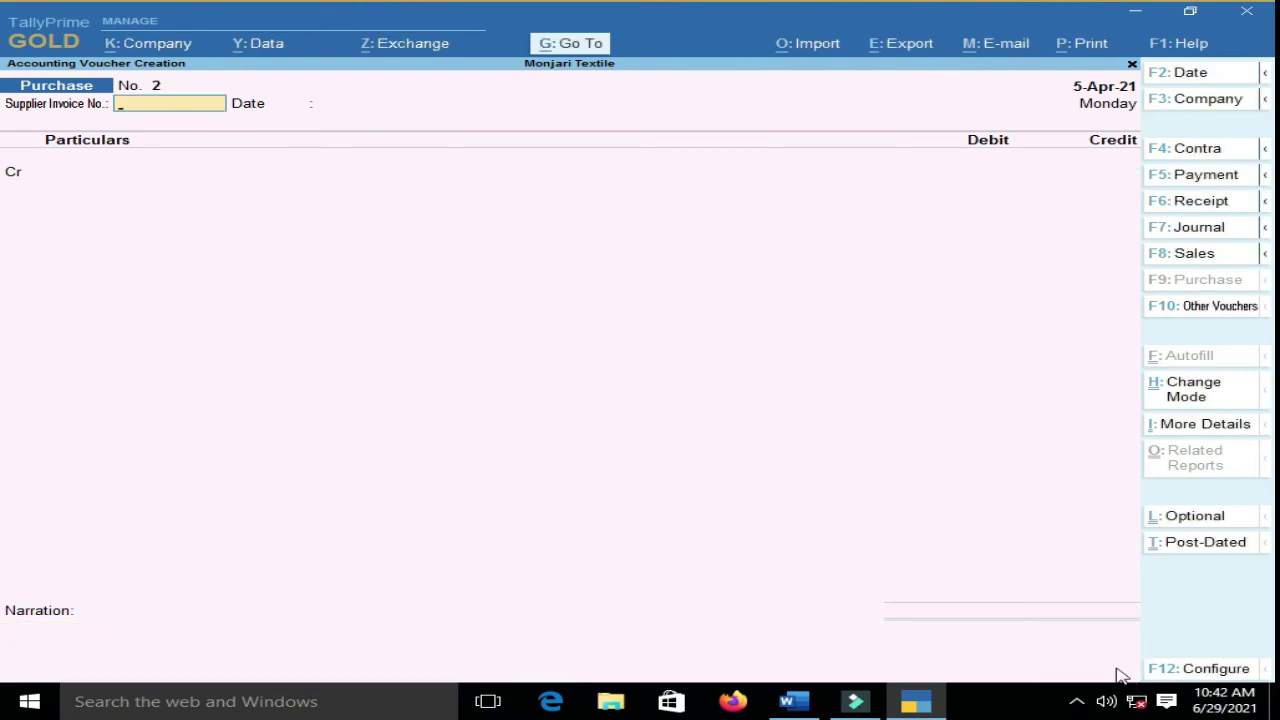
# - Check the 6 April loom machine purchase and its amount in the Word document, then return to TallyPrime
pyautogui.click(797, 701)
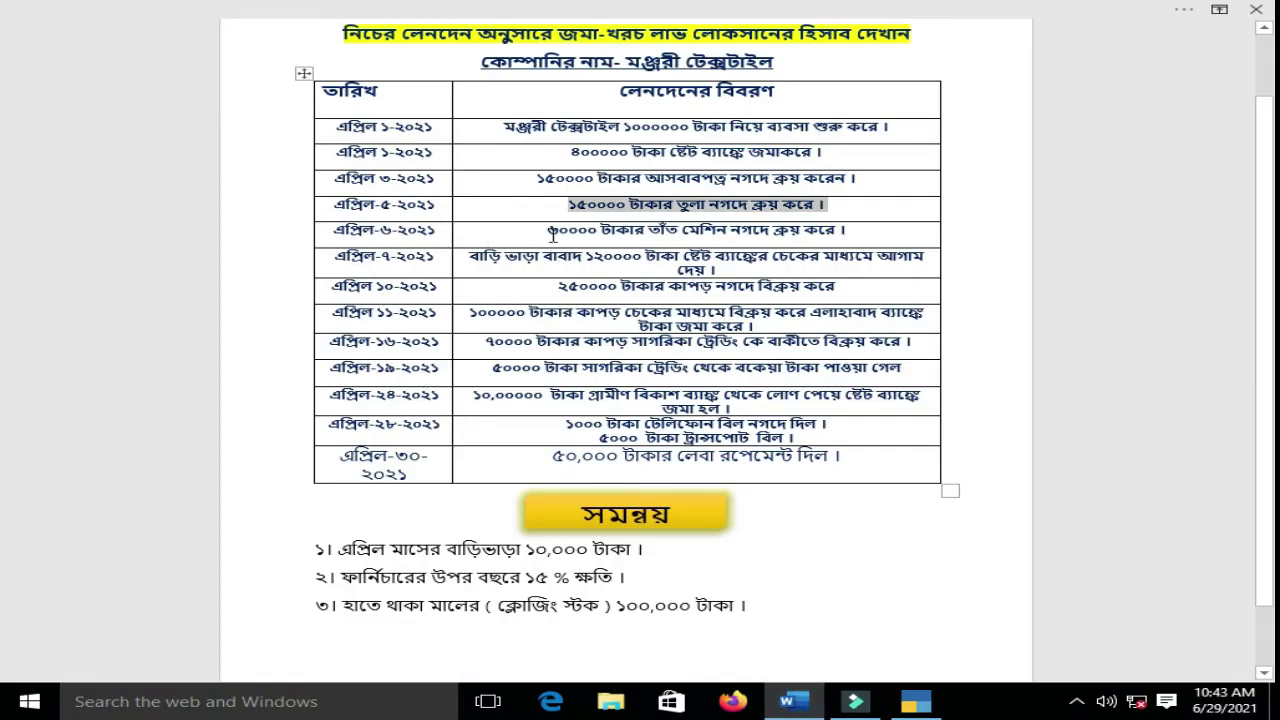
pyautogui.moveTo(547, 234); pyautogui.dragTo(830, 236)
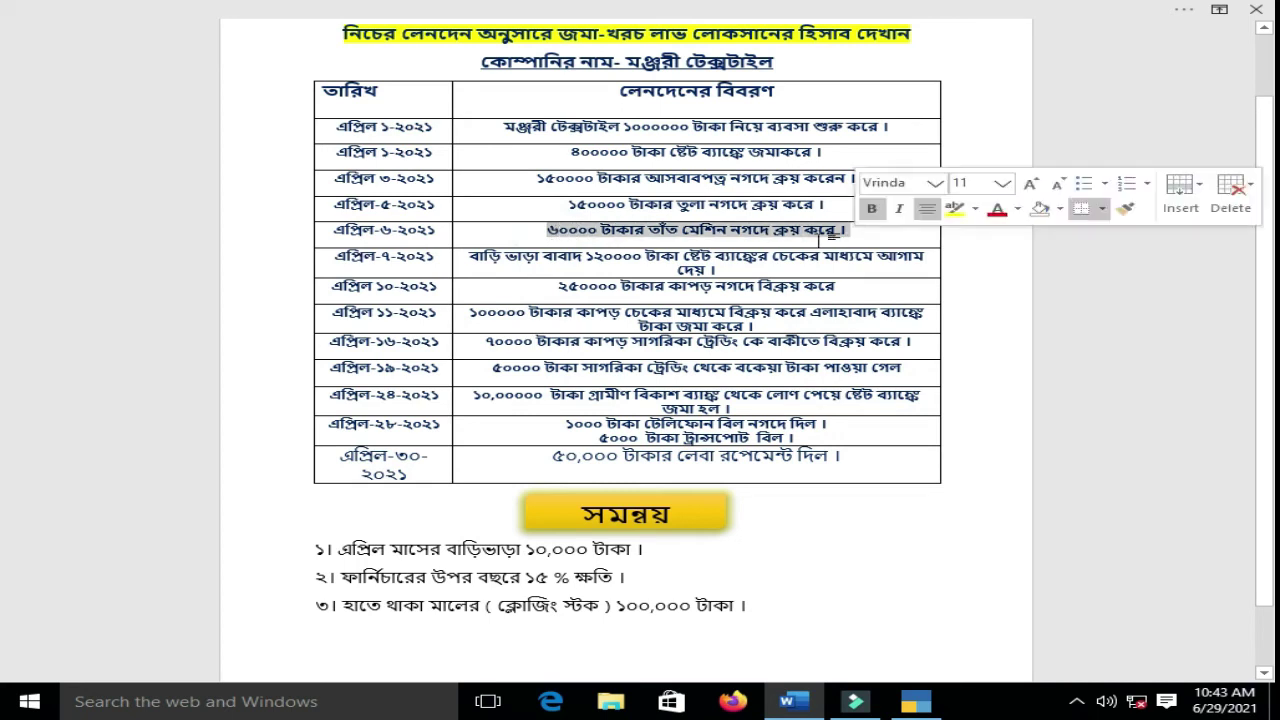
pyautogui.click(566, 230)
pyautogui.click(563, 228)
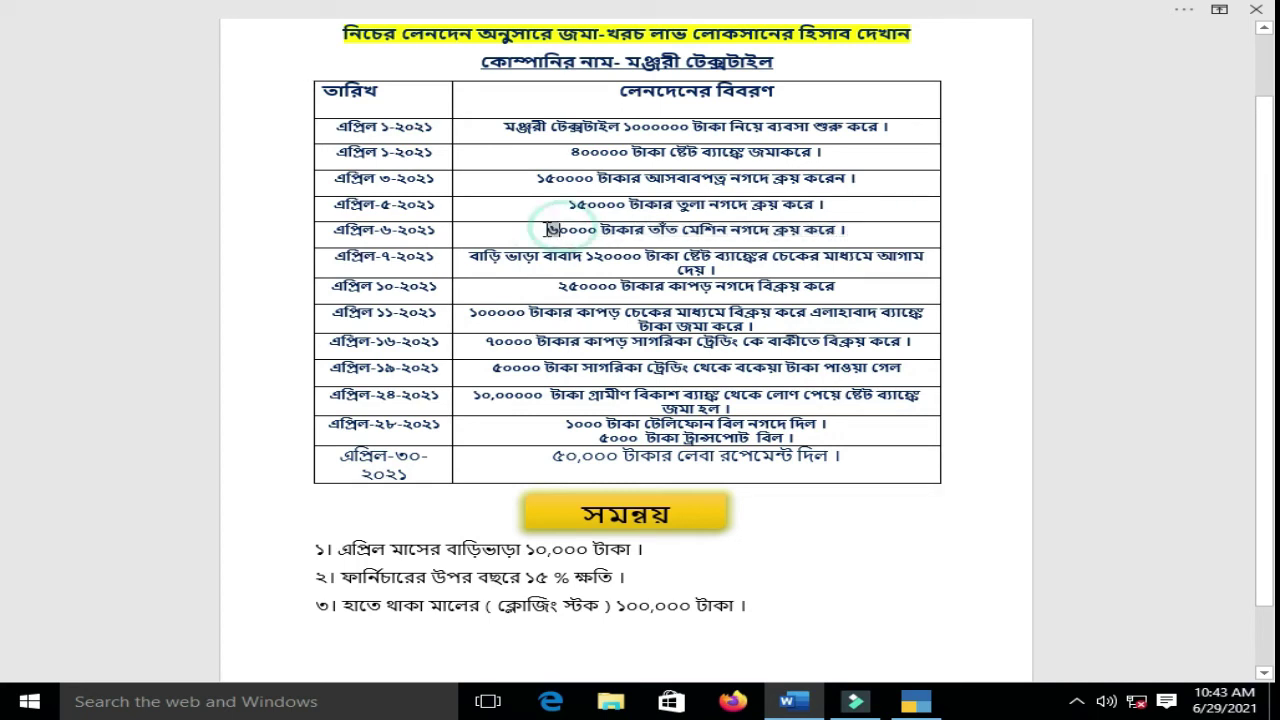
pyautogui.moveTo(560, 230)
pyautogui.mouseDown()
pyautogui.moveTo(547, 230)
pyautogui.moveTo(568, 231)
pyautogui.mouseUp()
pyautogui.click(545, 230)
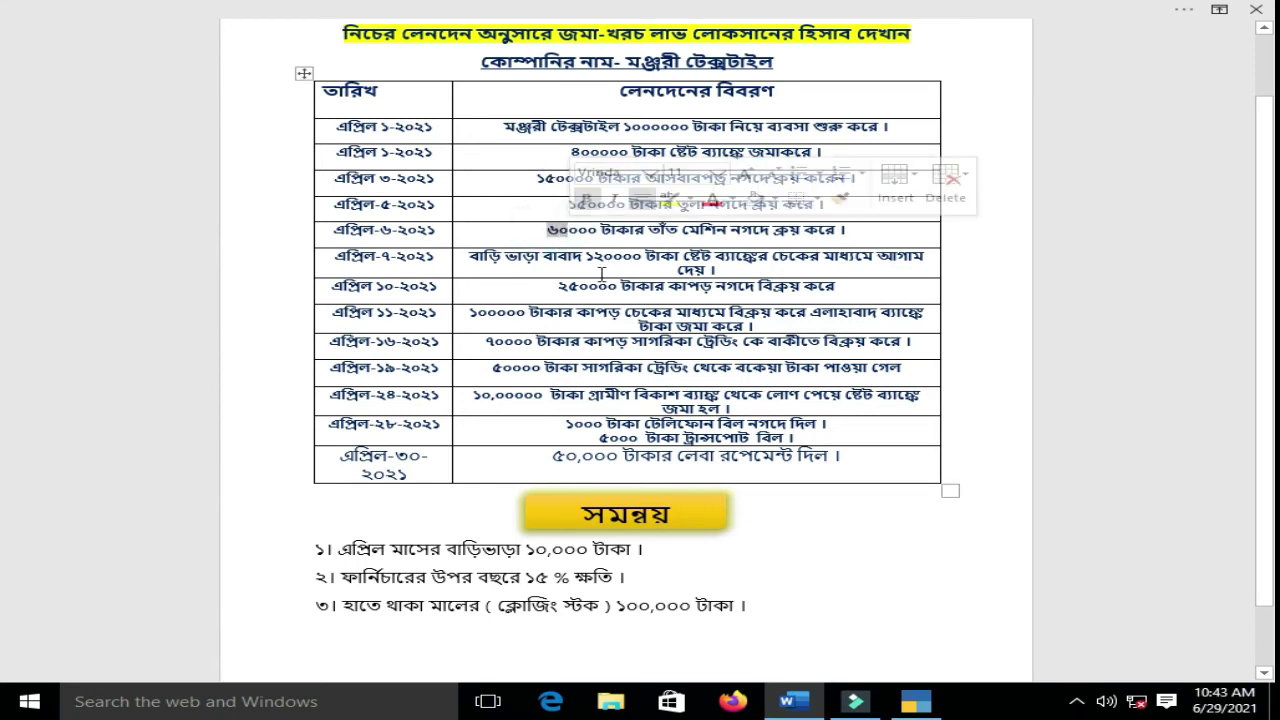
pyautogui.click(922, 705)
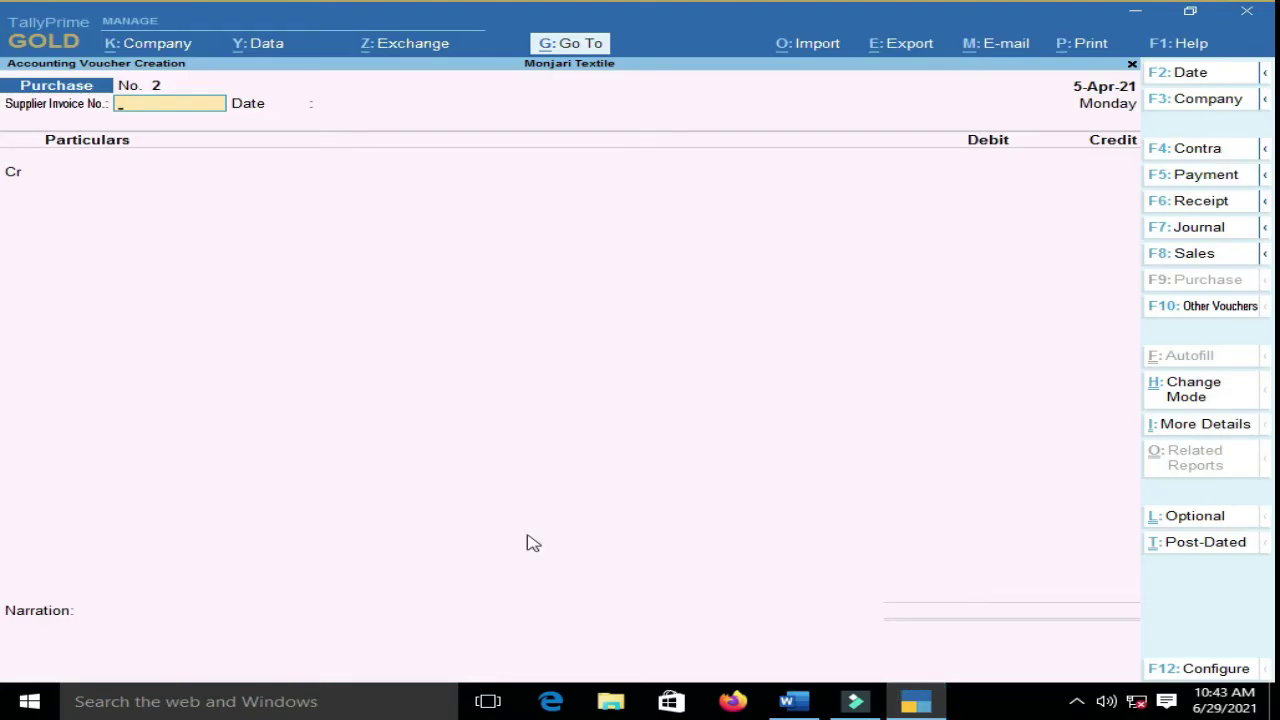
# - Start a payment voucher and set its date to 6-4-2021, checking the date against the Word document
pyautogui.click(1210, 184)
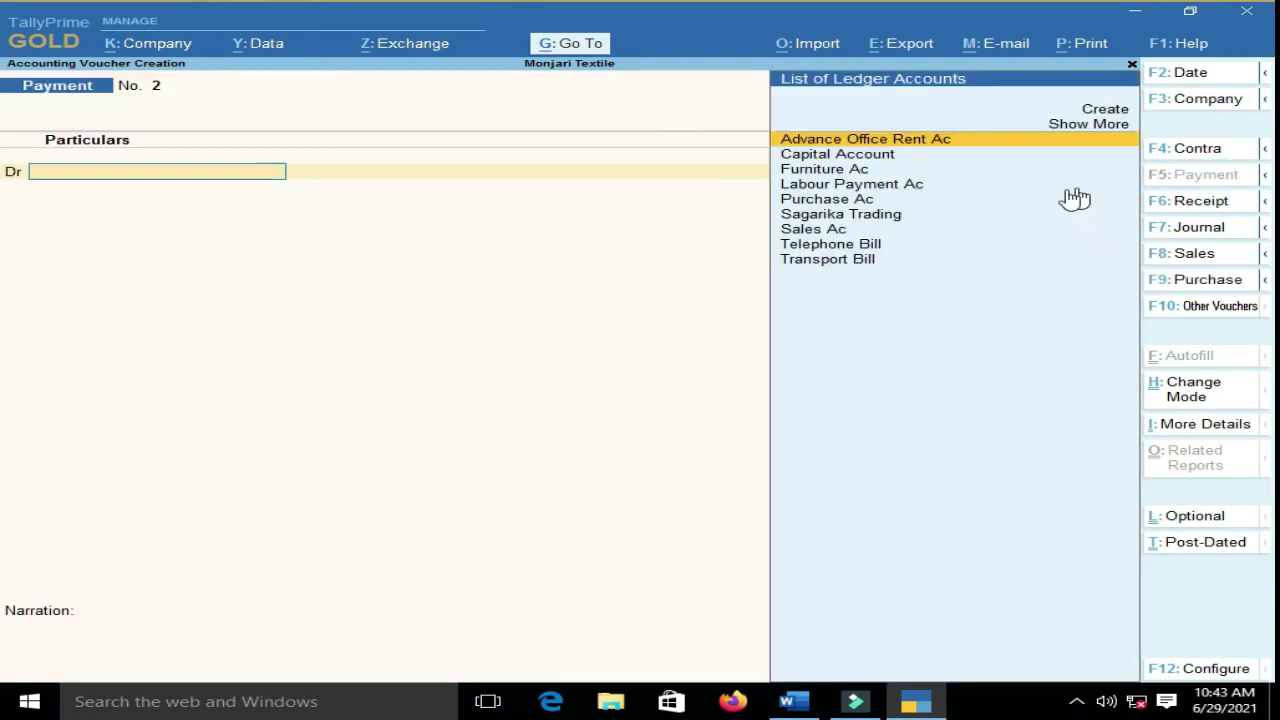
pyautogui.click(1185, 72)
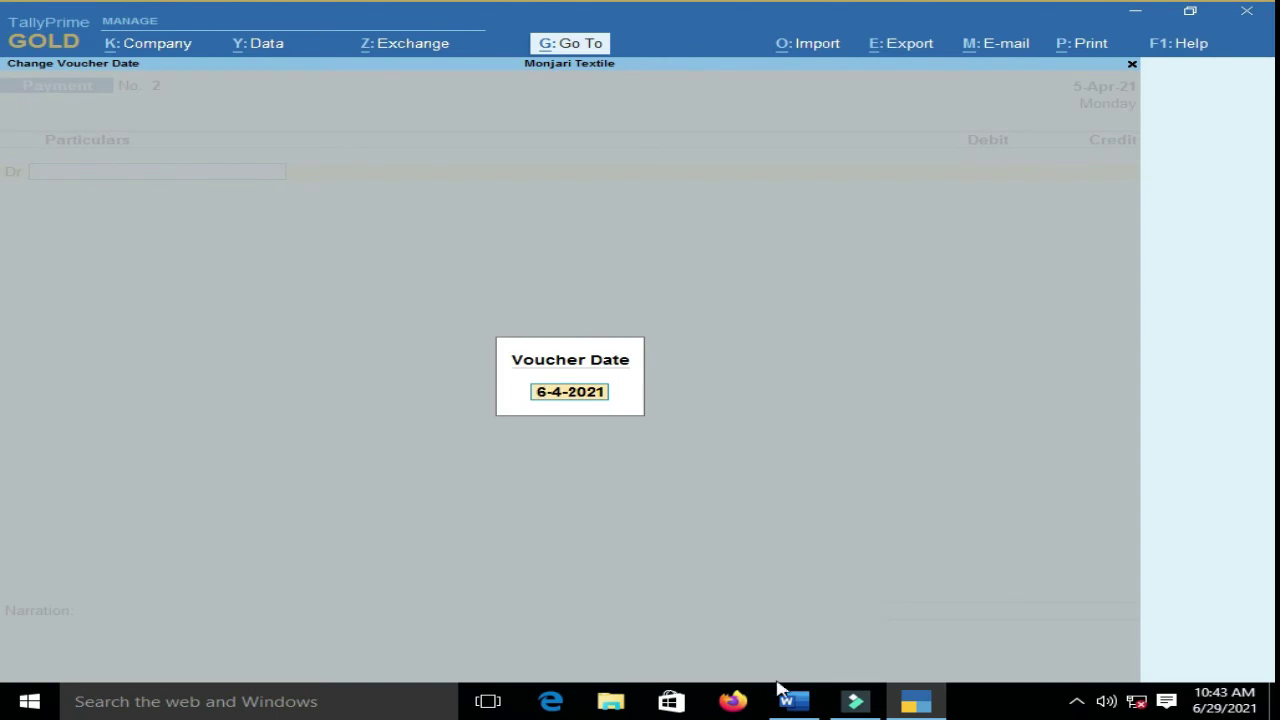
pyautogui.click(790, 700)
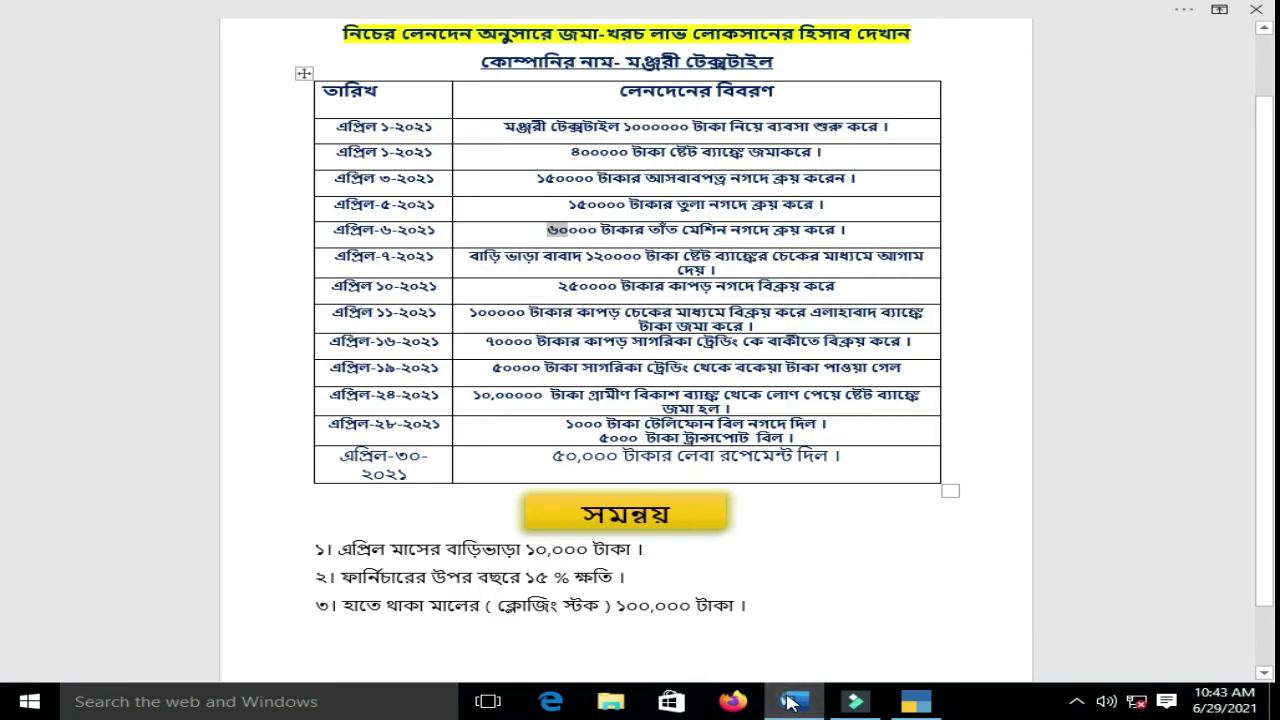
pyautogui.click(792, 701)
pyautogui.click(791, 699)
pyautogui.click(773, 705)
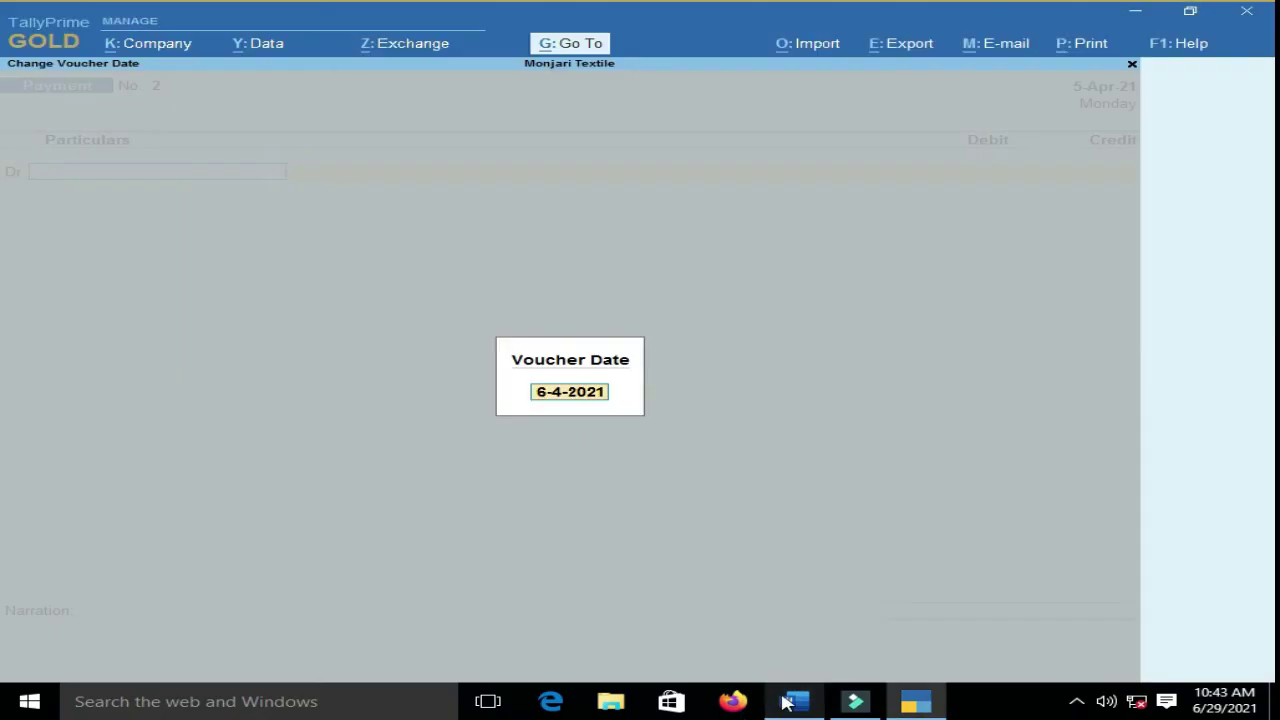
pyautogui.click(916, 701)
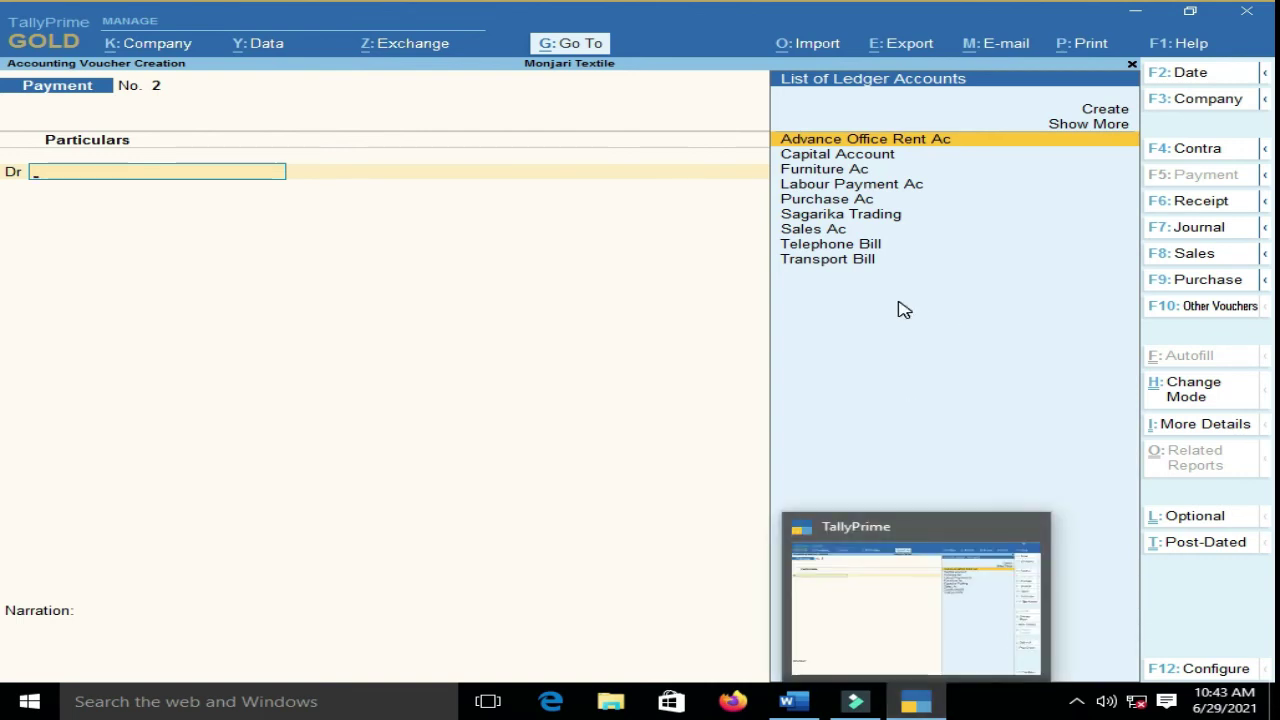
# - Debit Purchase Ac with 6,00,000 and choose Cash as the credit ledger in the payment voucher
pyautogui.click(838, 208)
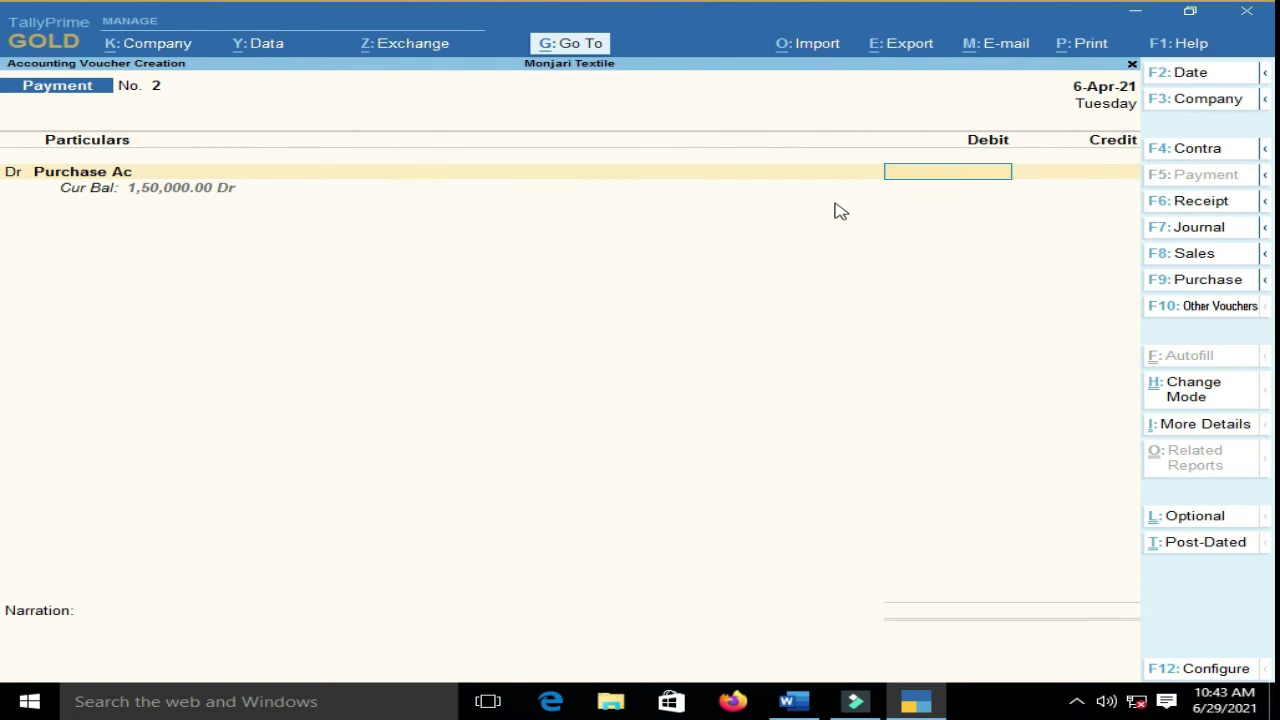
pyautogui.click(803, 714)
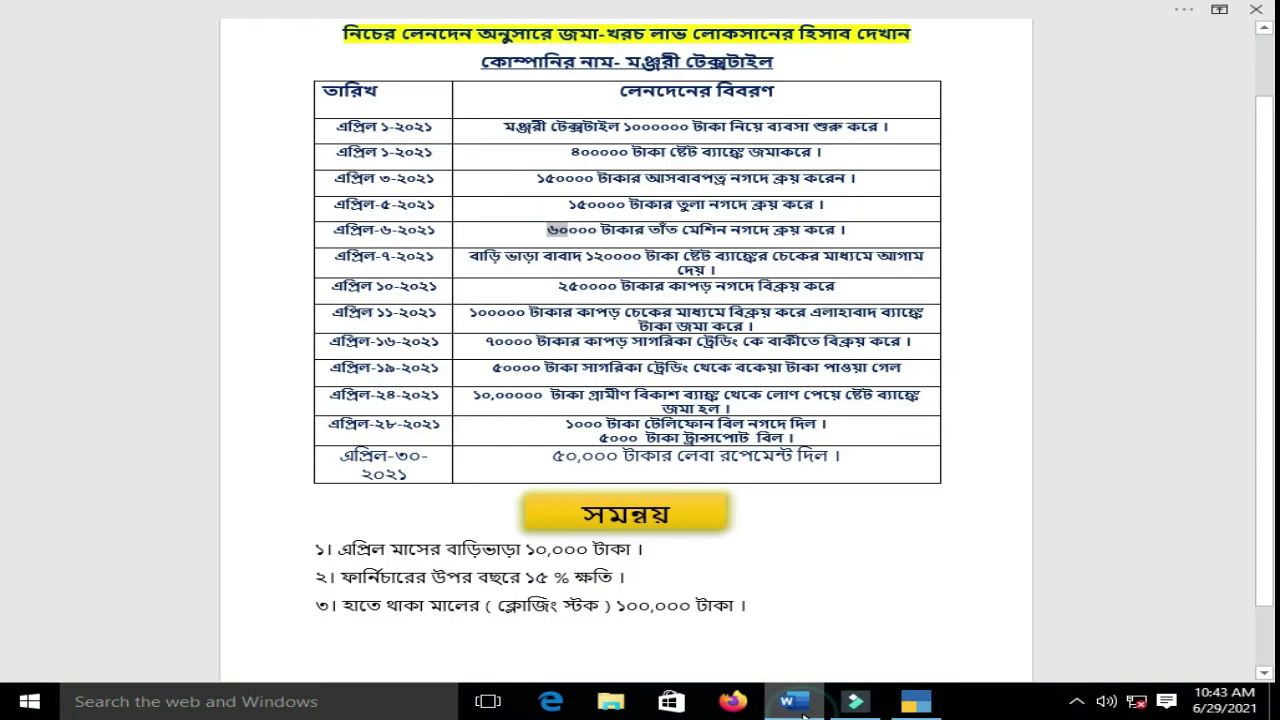
pyautogui.click(803, 714)
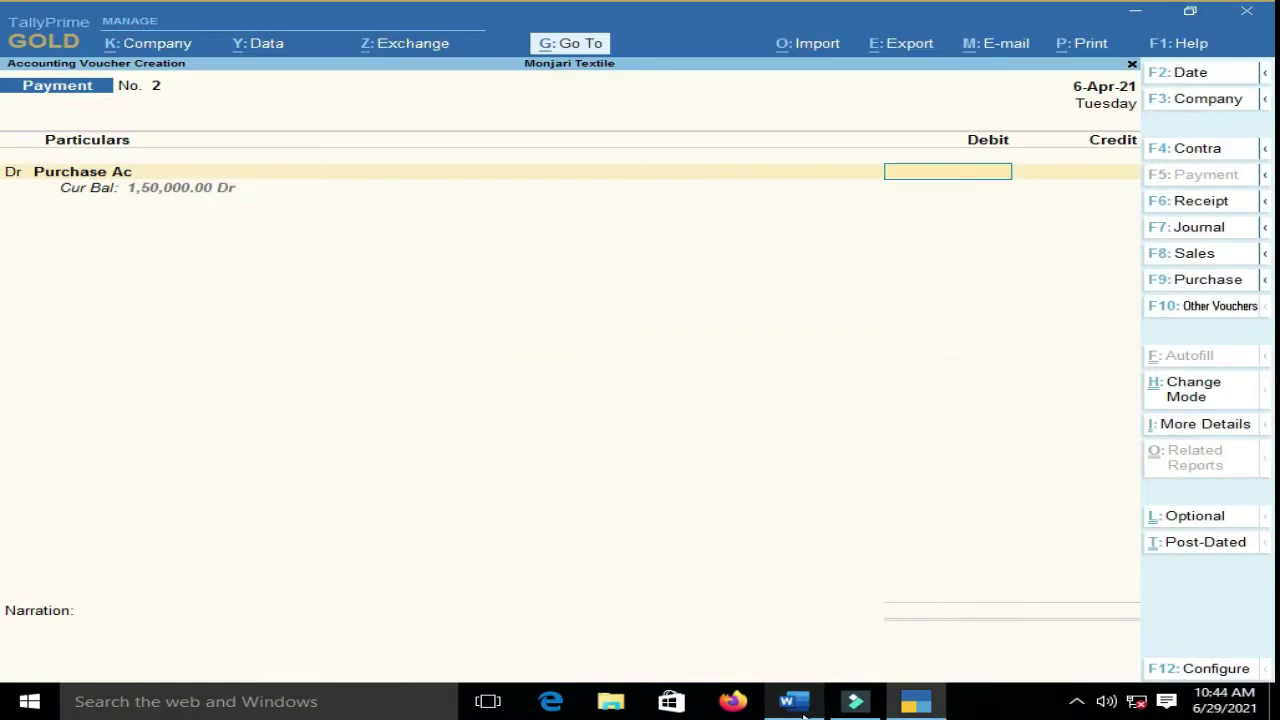
pyautogui.write('6000000')
pyautogui.press('BackSpace')
pyautogui.press('Return')
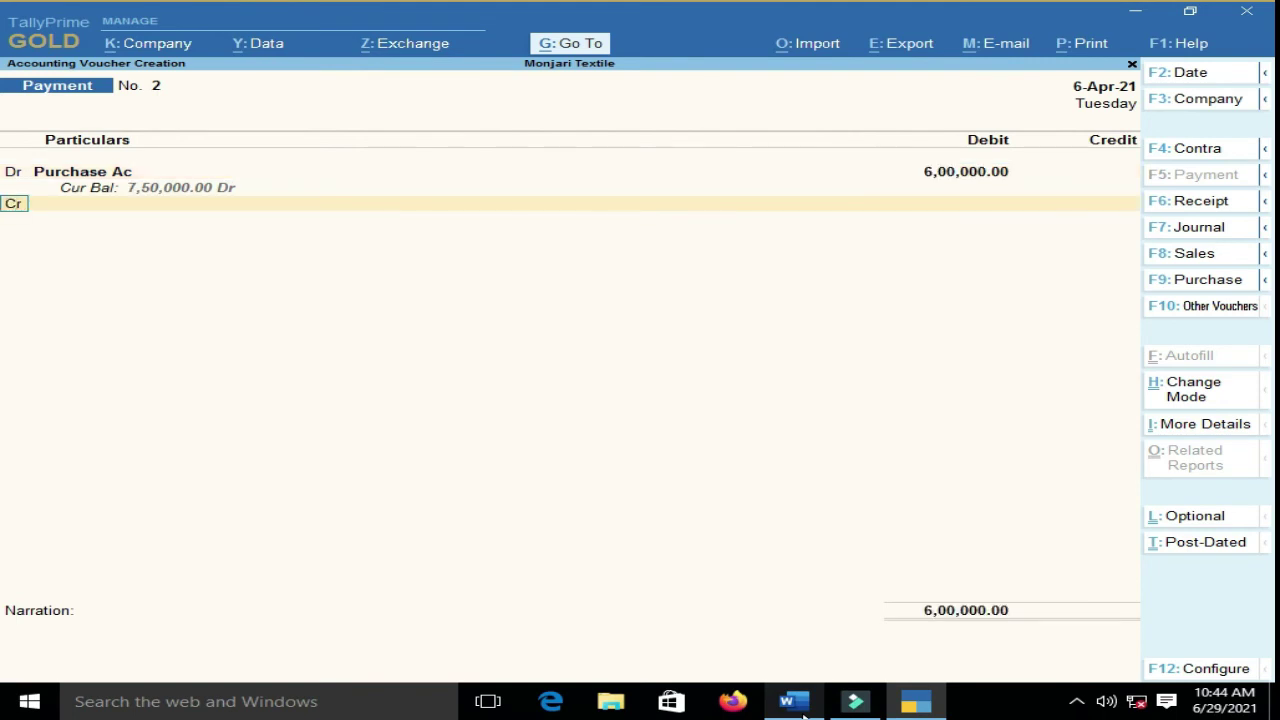
pyautogui.press('Return')
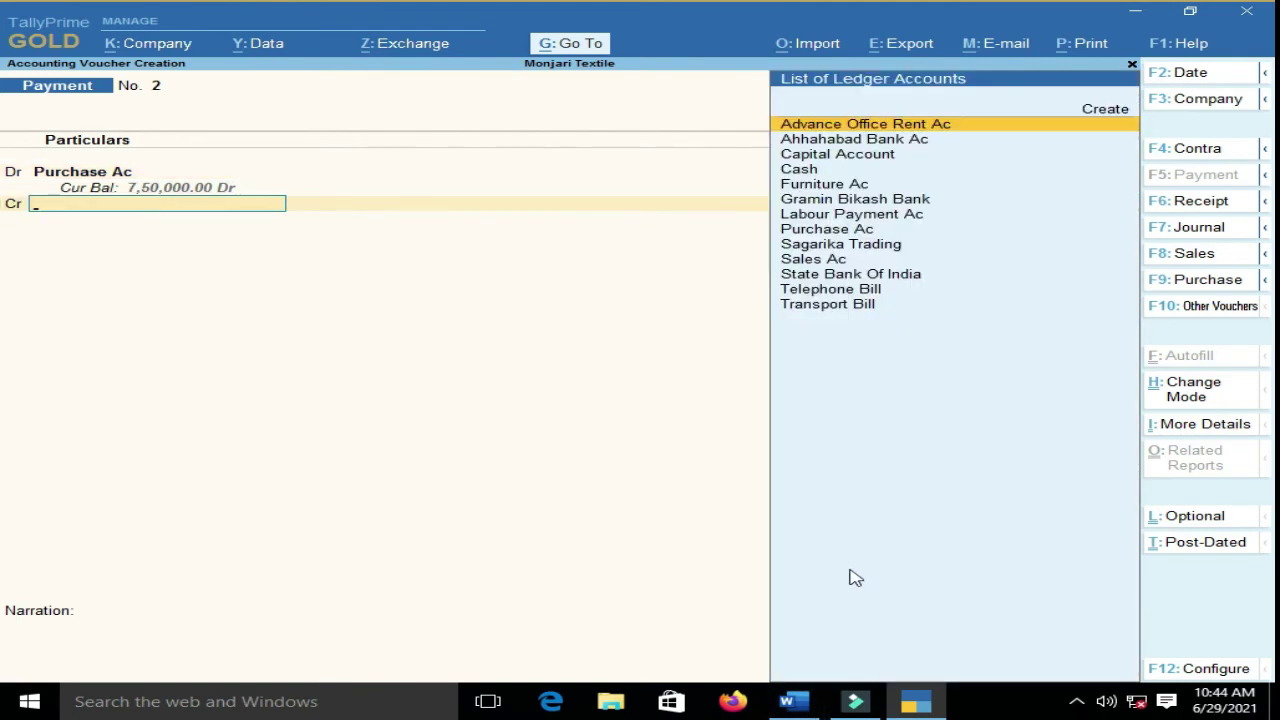
pyautogui.click(806, 174)
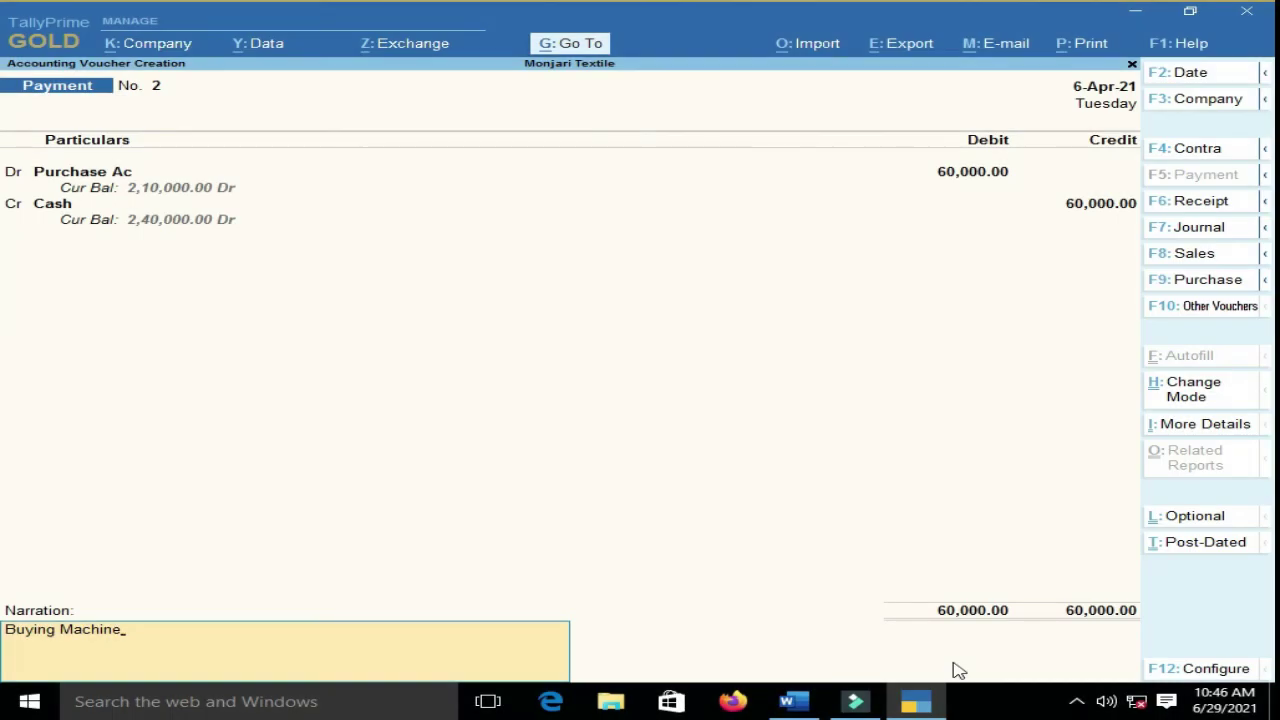
# - Change the narration to "Buying loom machine." and save the payment voucher
pyautogui.press('BackSpace')
pyautogui.press('BackSpace')
pyautogui.press('BackSpace')
pyautogui.press('BackSpace')
pyautogui.press('BackSpace')
pyautogui.press('BackSpace')
pyautogui.press('BackSpace')
pyautogui.write('loom machi')
pyautogui.press('Return')
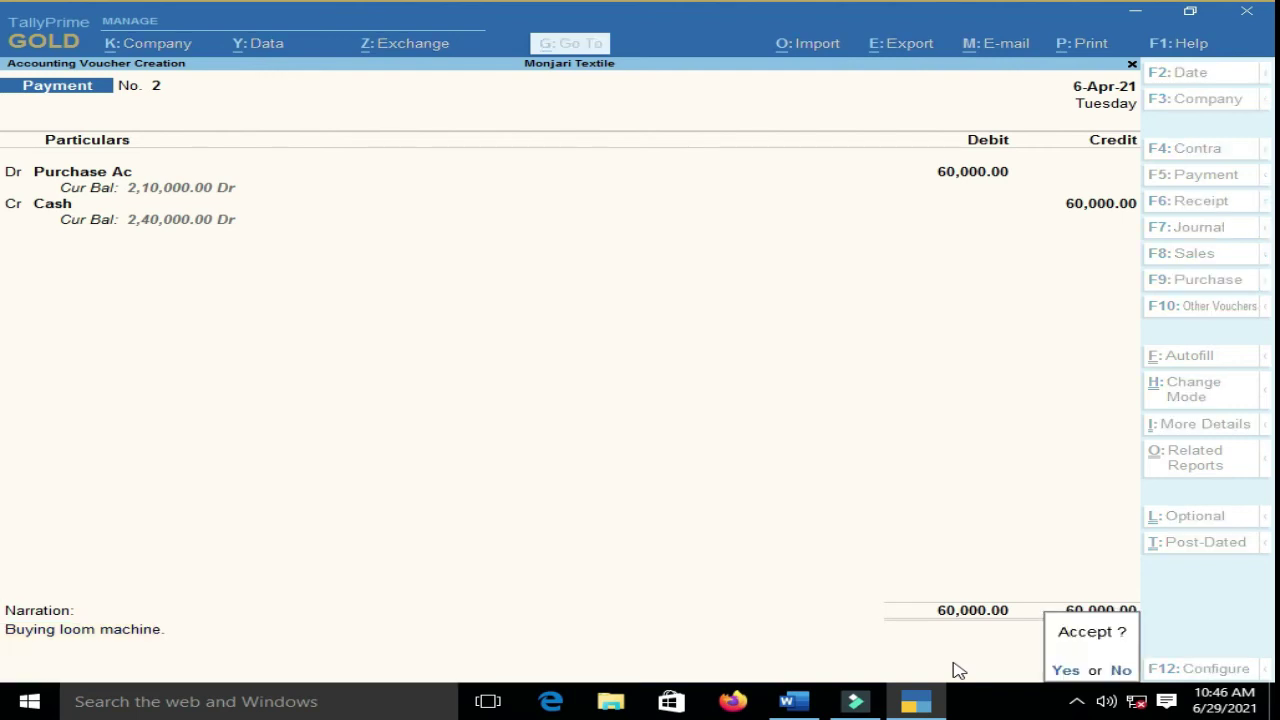
pyautogui.press('Return')
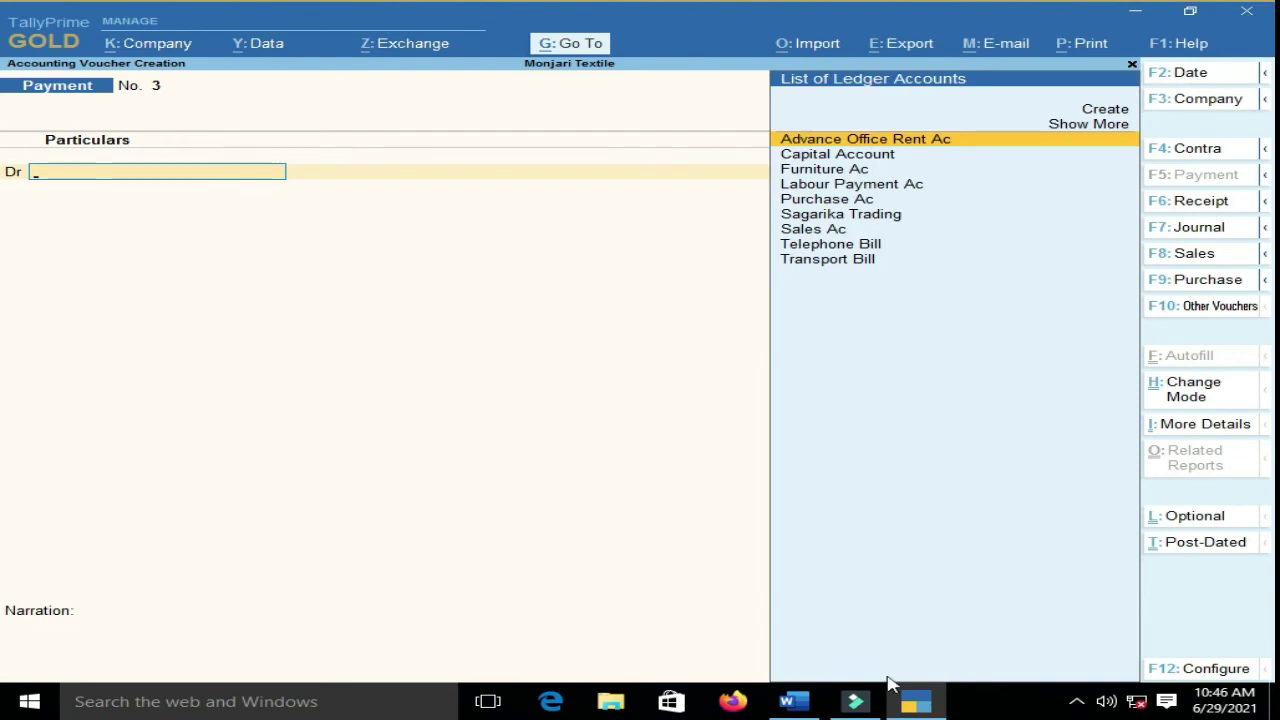
# - Check the 7 April house rent transaction in the Word document and date the new payment voucher 7-4-2021 in TallyPrime
pyautogui.click(795, 701)
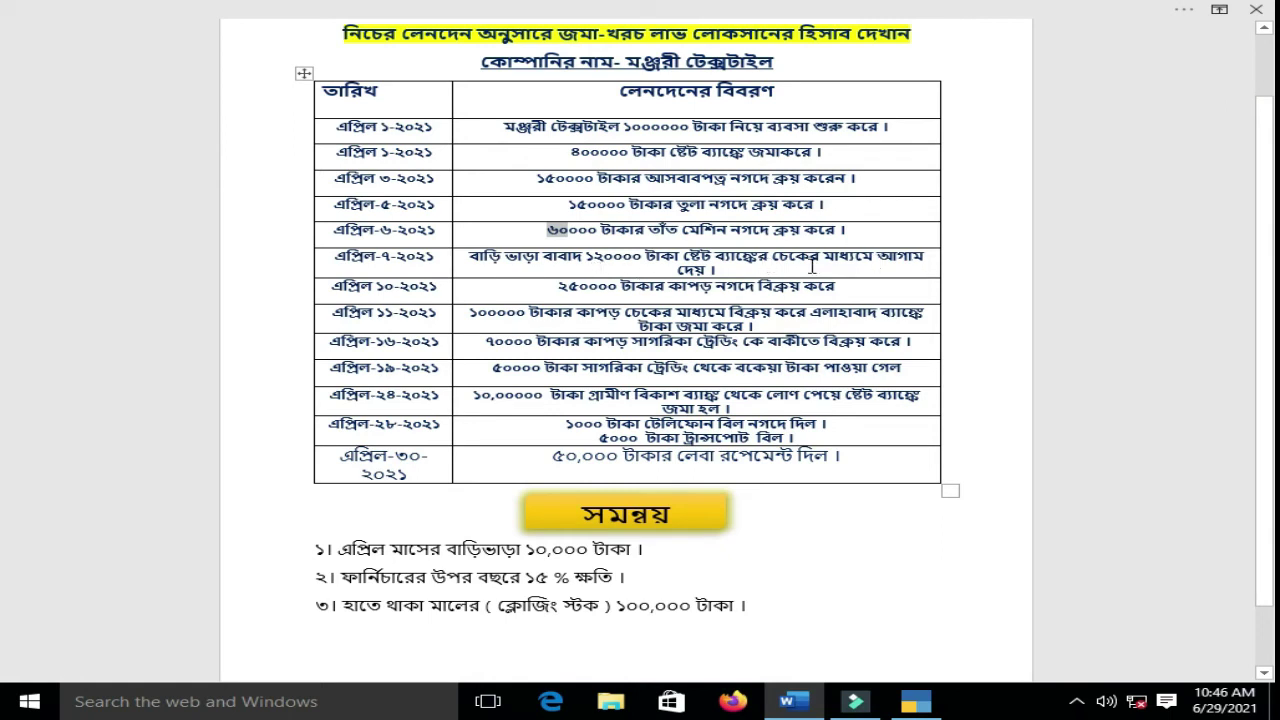
pyautogui.moveTo(472, 255); pyautogui.dragTo(733, 270)
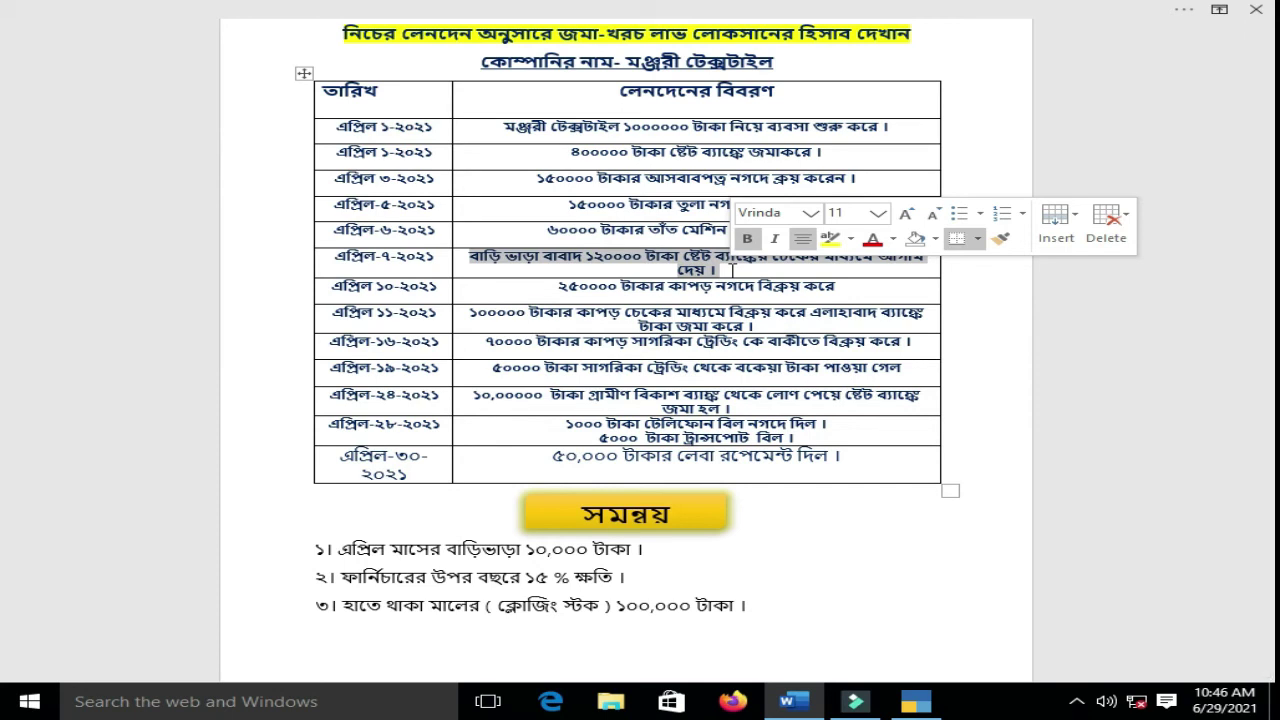
pyautogui.hotkey('alt', 'Tab')
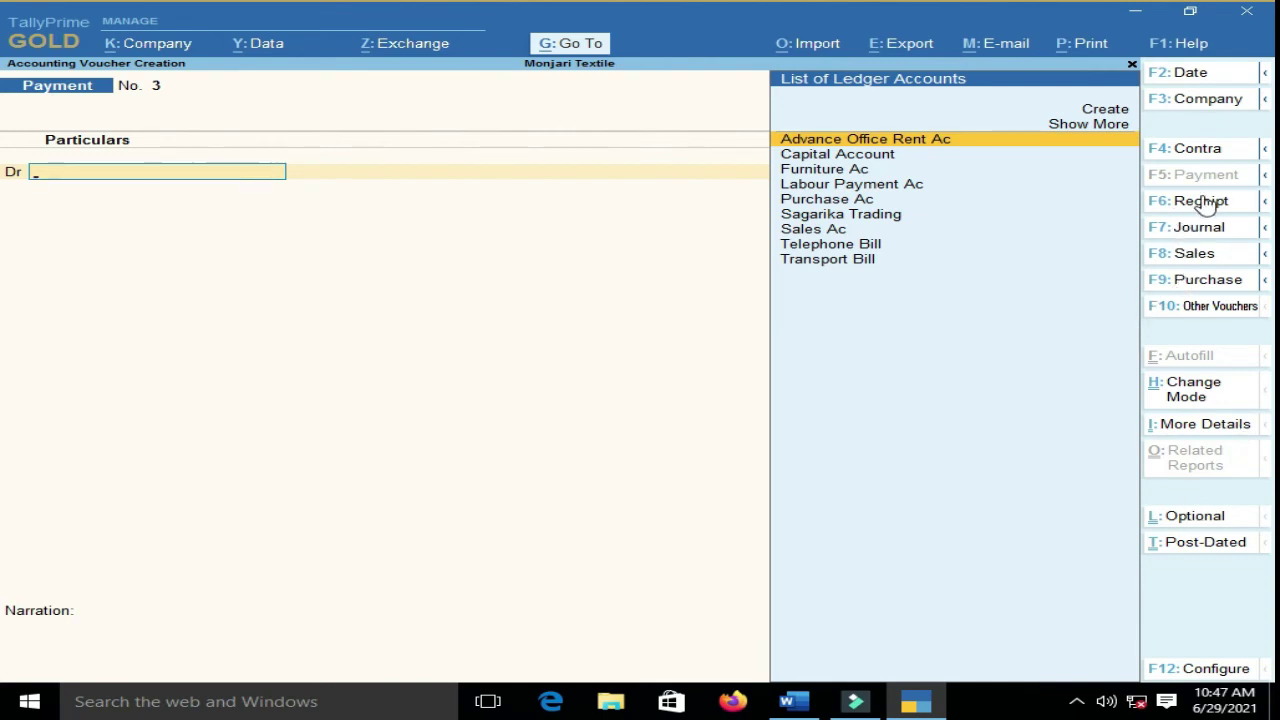
pyautogui.click(1171, 78)
pyautogui.click(793, 702)
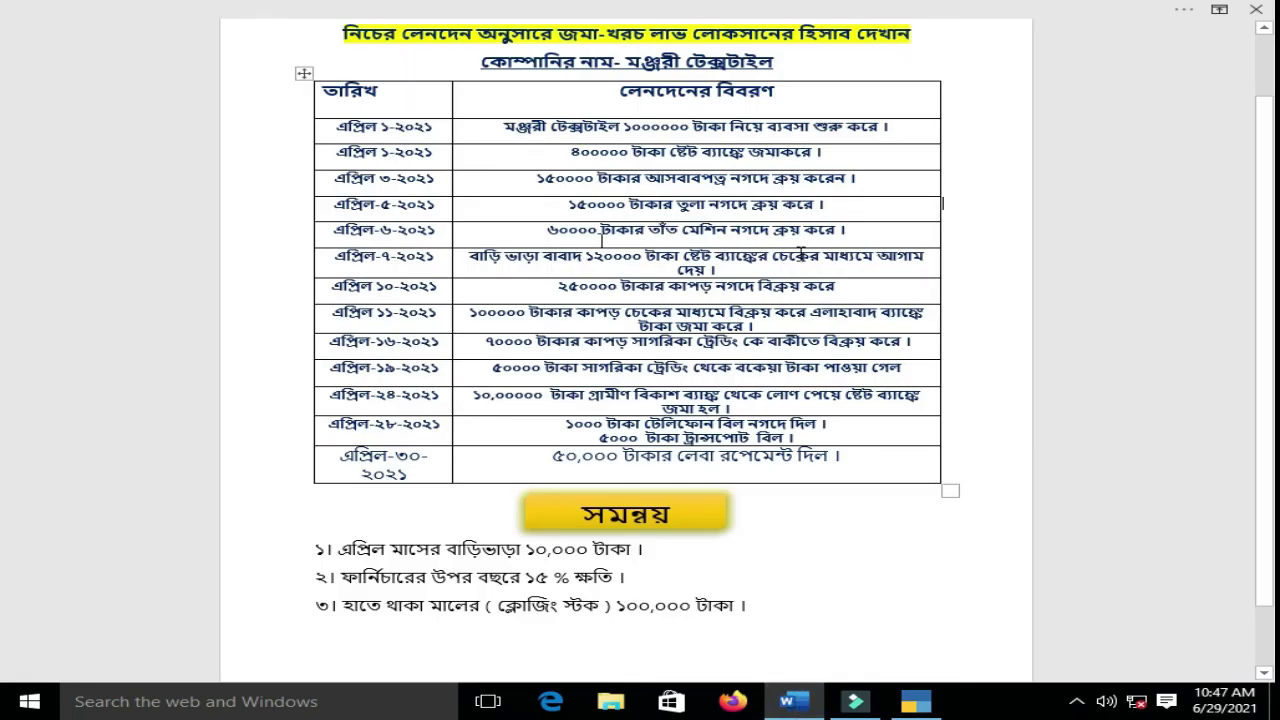
pyautogui.click(793, 701)
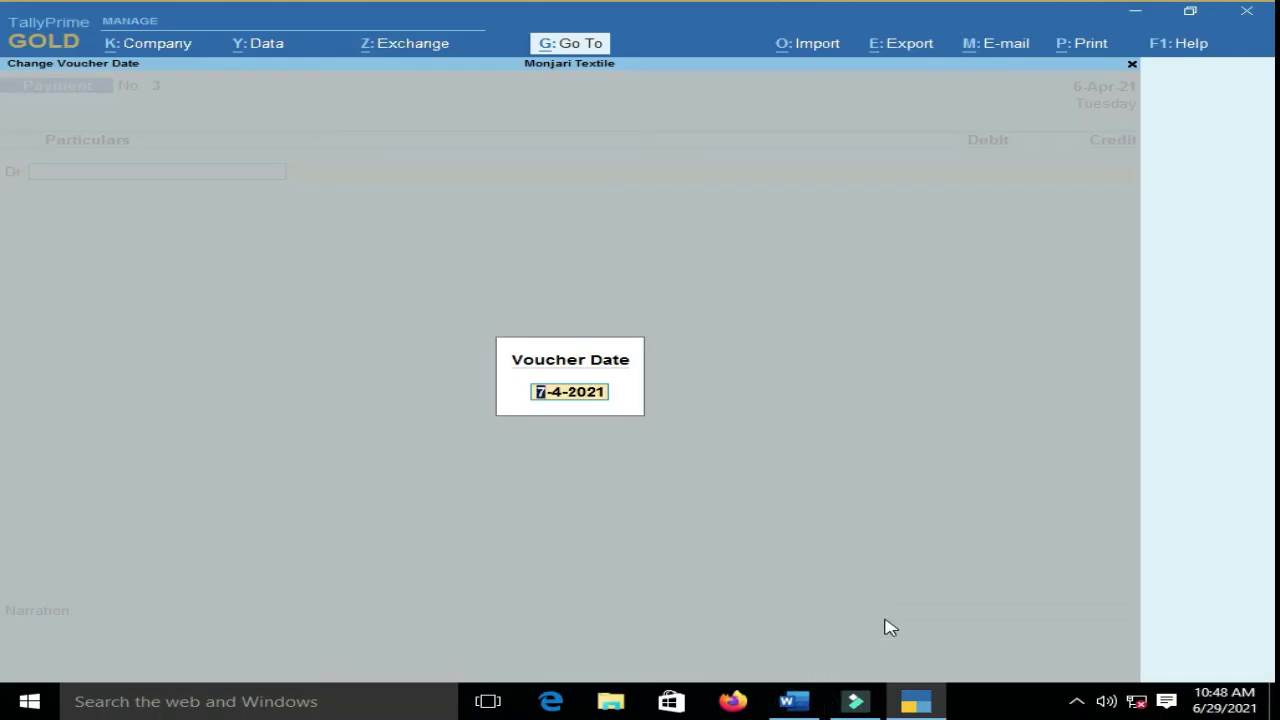
pyautogui.press('Return')
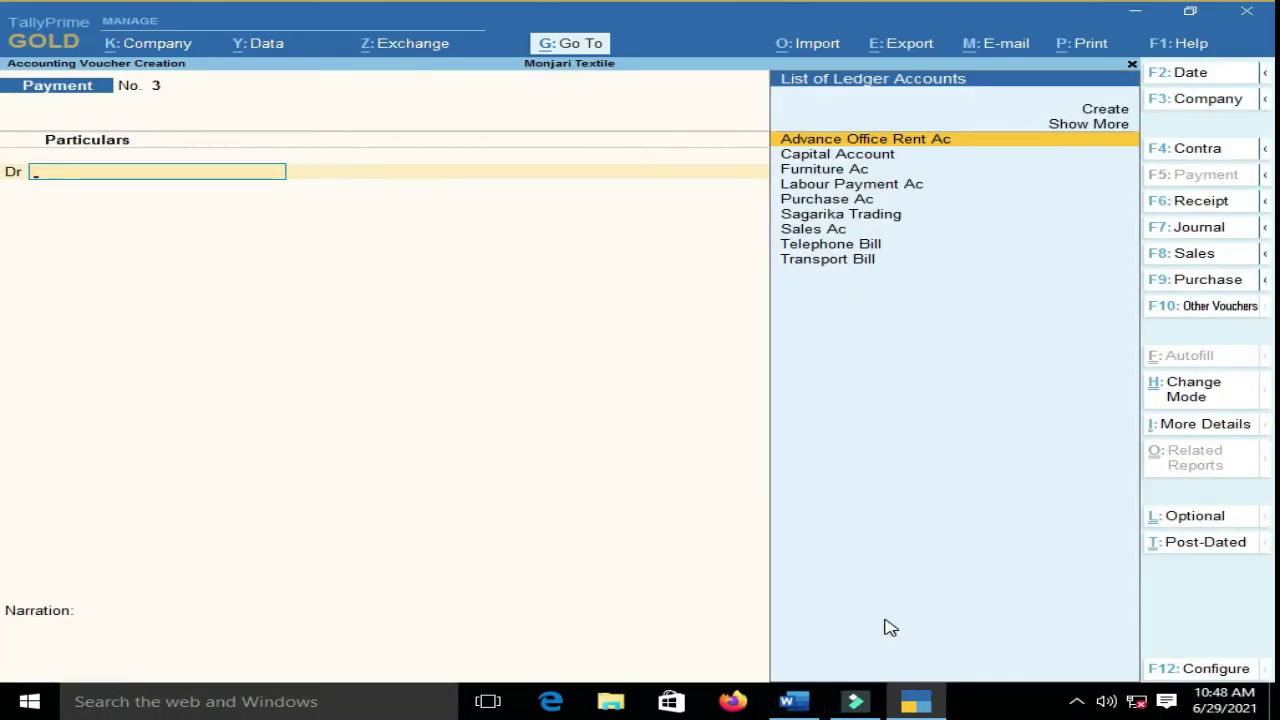
# - Debit Advance Office Rent Ac with 1,20,000 and credit State Bank Of India for the same amount
pyautogui.press('Return')
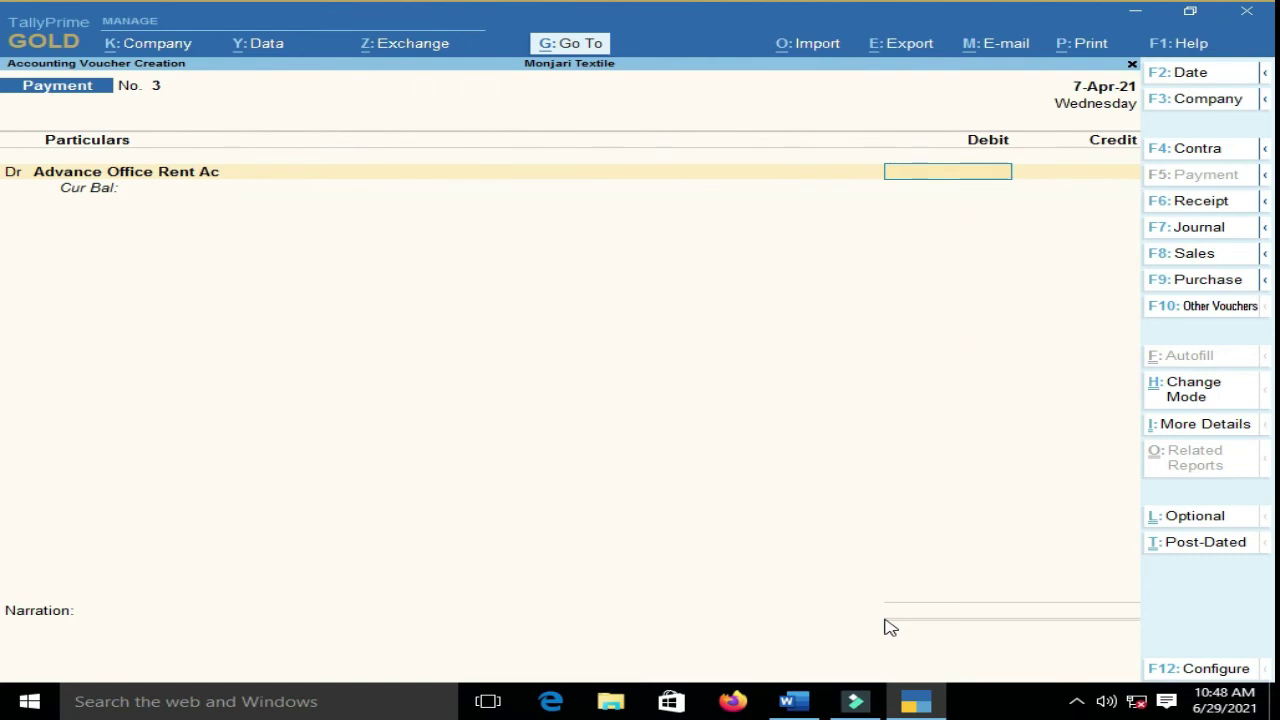
pyautogui.write('120000')
pyautogui.press('Return')
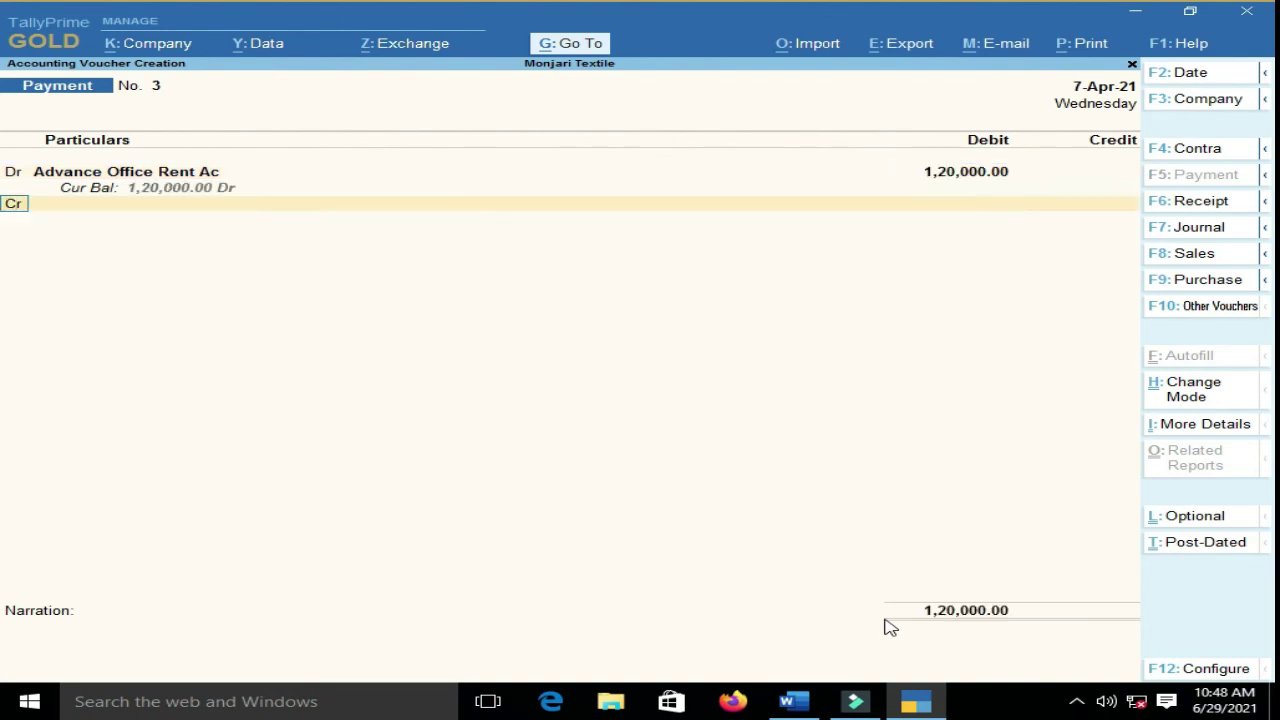
pyautogui.press('Return')
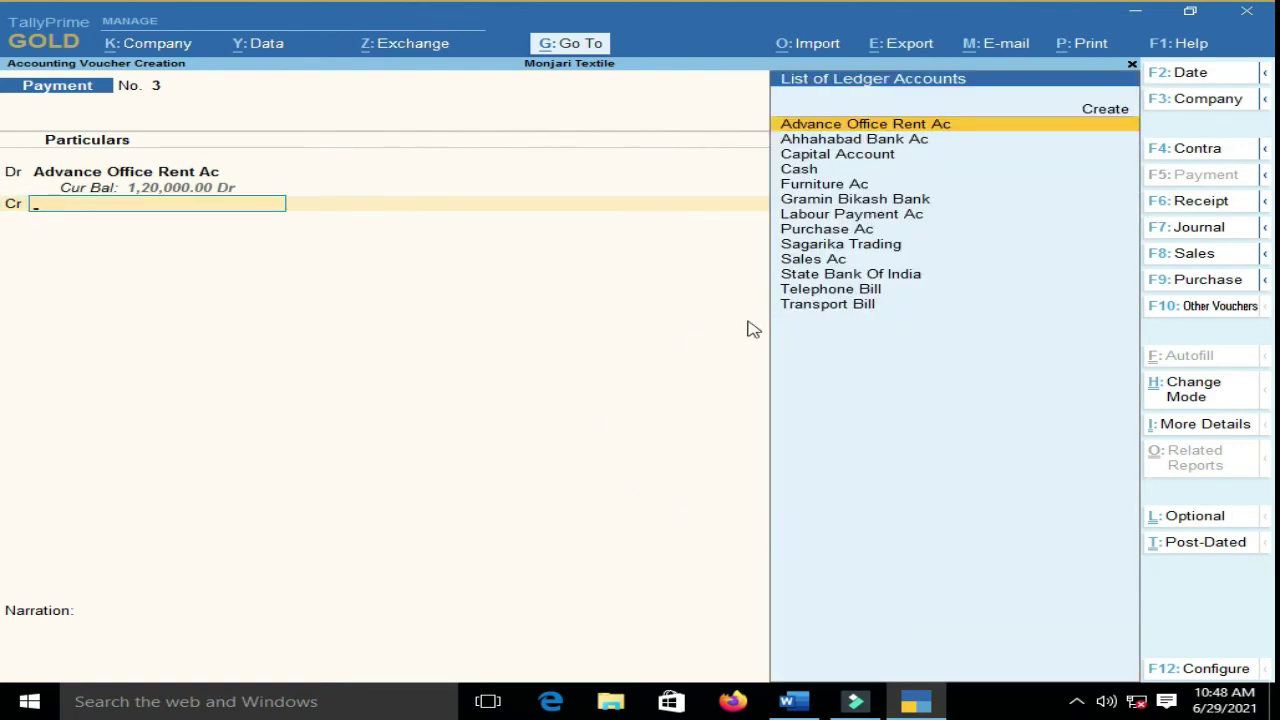
pyautogui.click(867, 285)
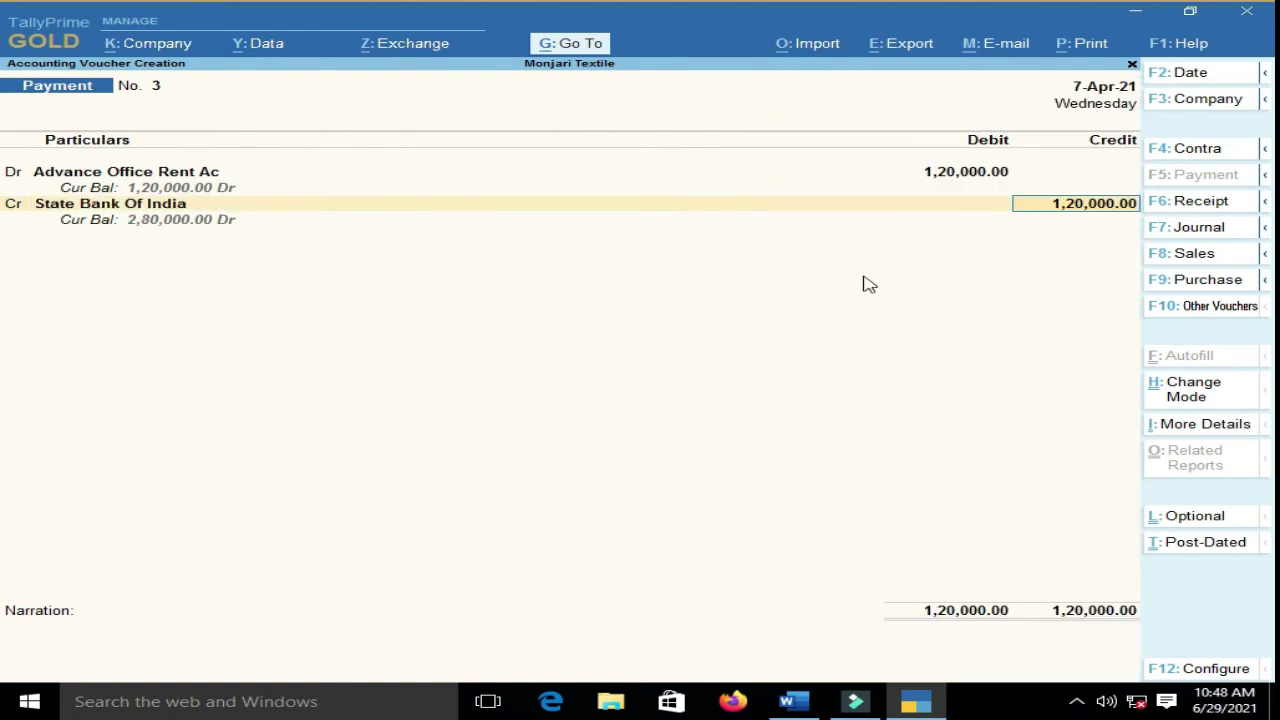
pyautogui.press('Return')
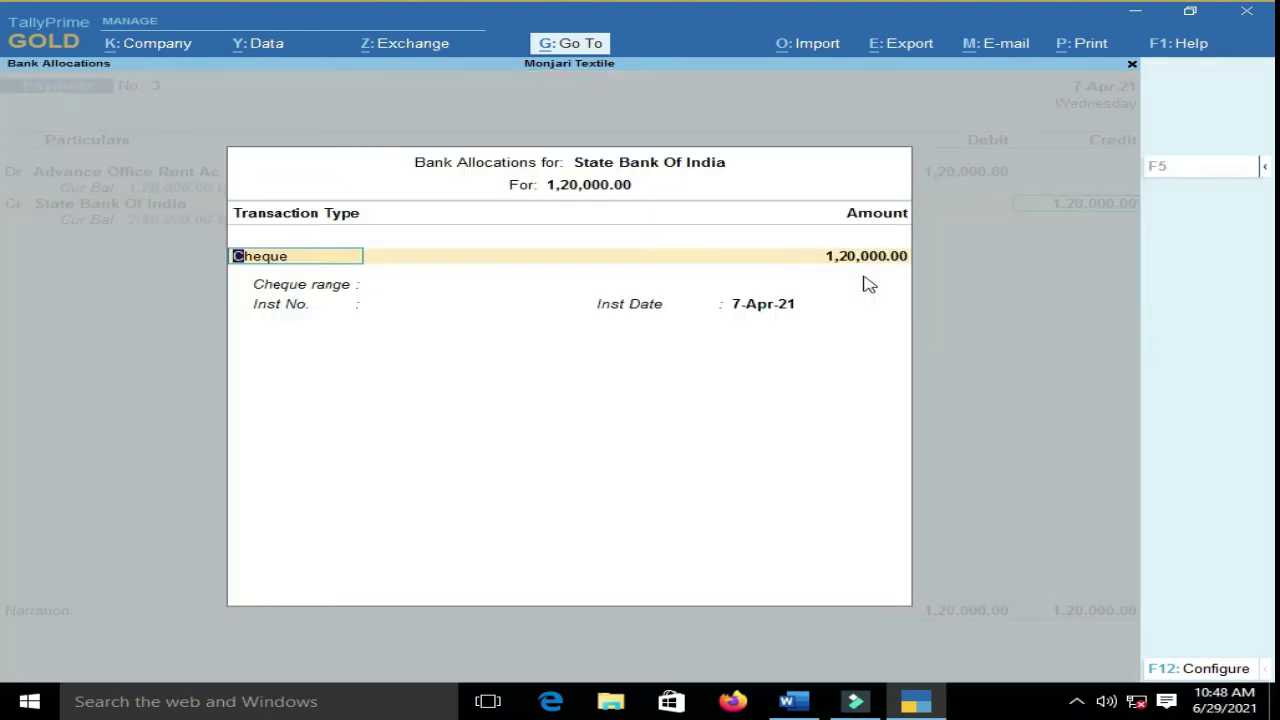
# - Allocate the State Bank Of India payment as a Cheque with cheque range Not Applicable, instrument number 123456 and date 7-Apr-21
pyautogui.press('Return')
pyautogui.press('Return')
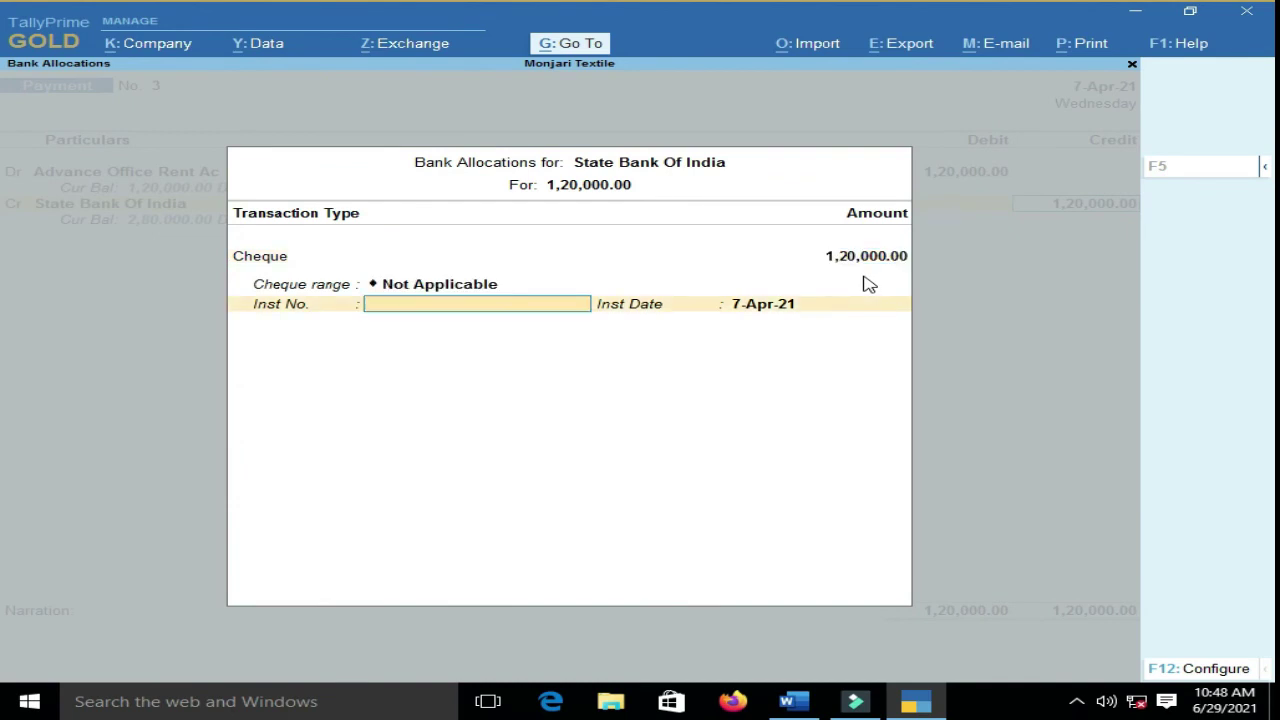
pyautogui.write('123456')
pyautogui.press('Return')
pyautogui.press('Return')
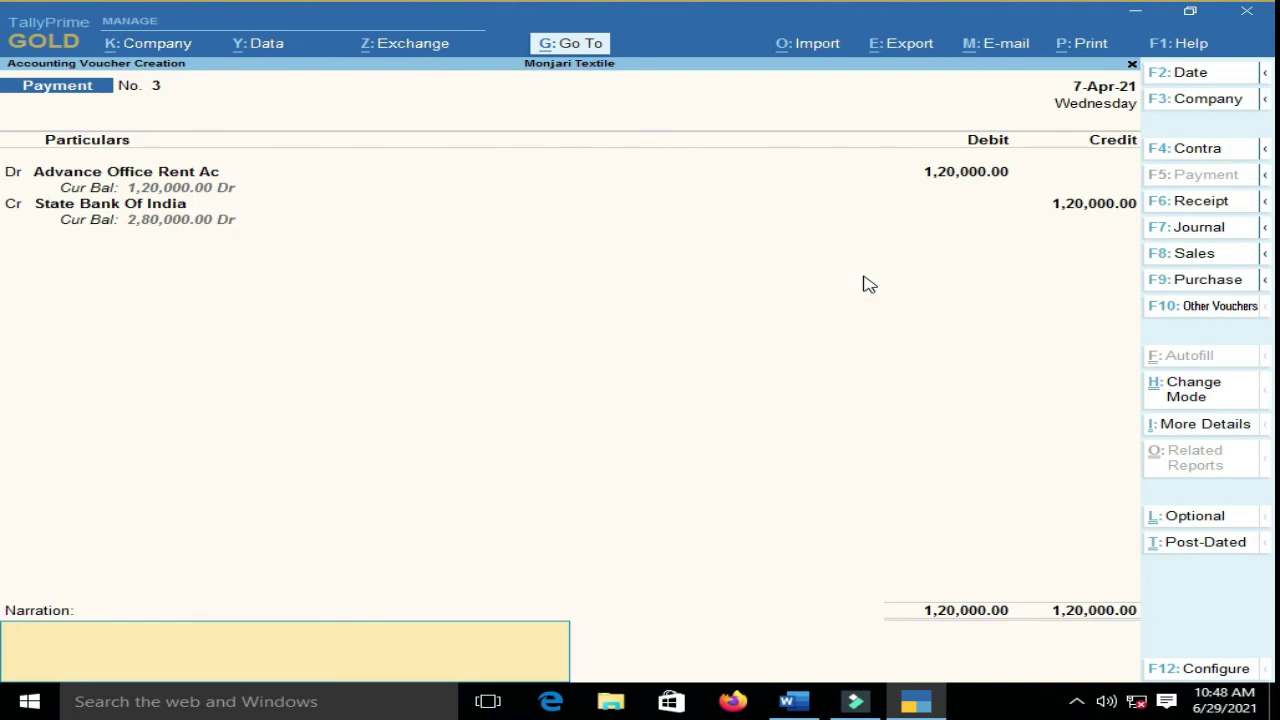
# - Add the narration "advance house rent payment.", save the payment voucher and switch back to the Word document
pyautogui.write('advance house rent pa')
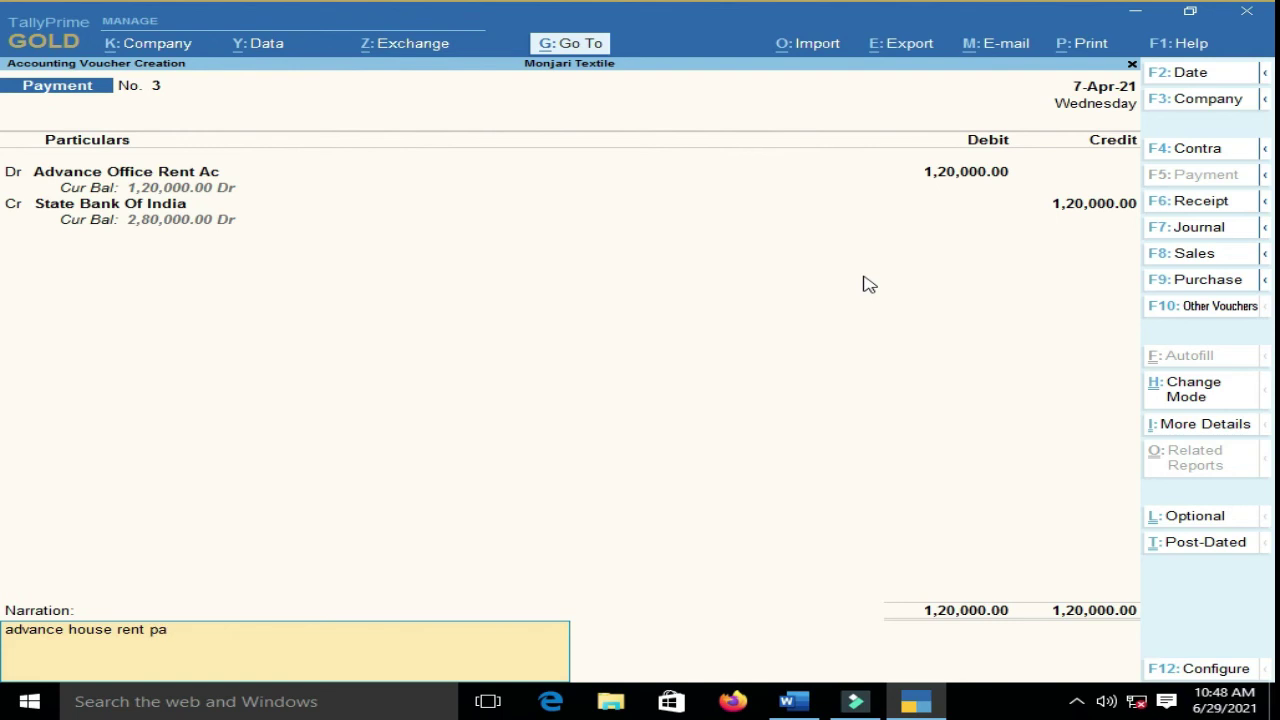
pyautogui.write('yment.')
pyautogui.press('Return')
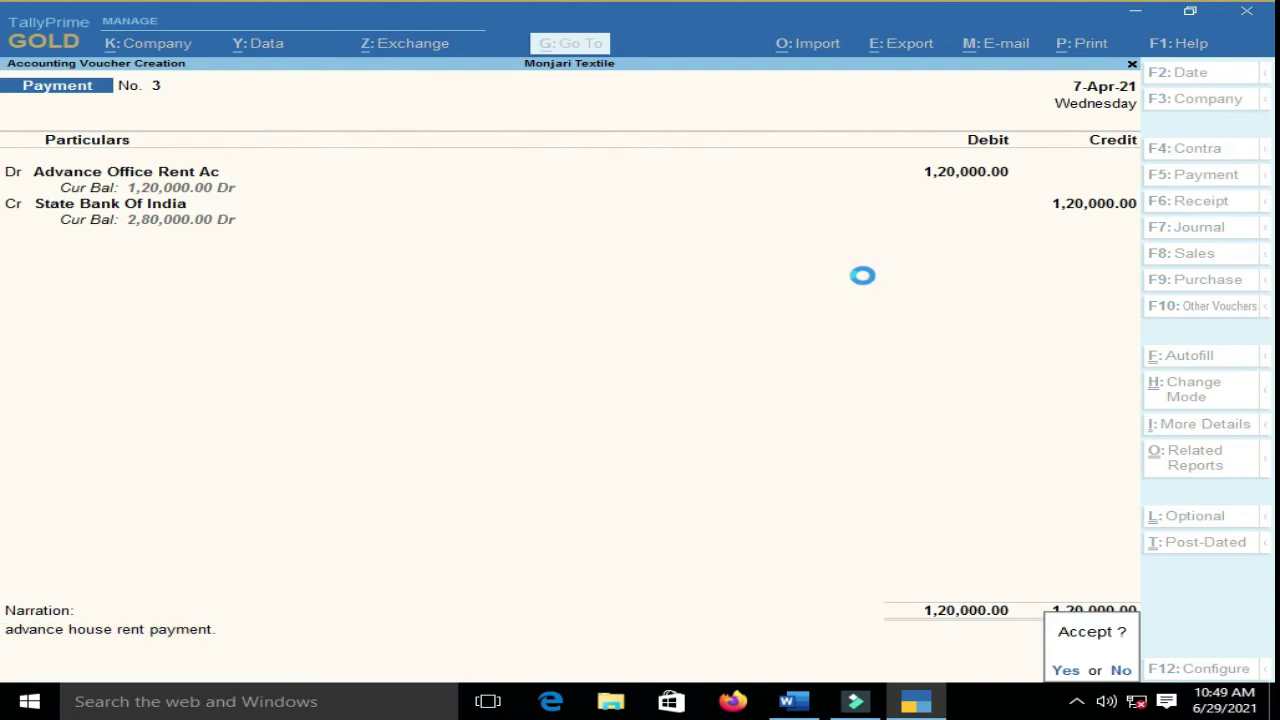
pyautogui.press('Return')
pyautogui.click(797, 704)
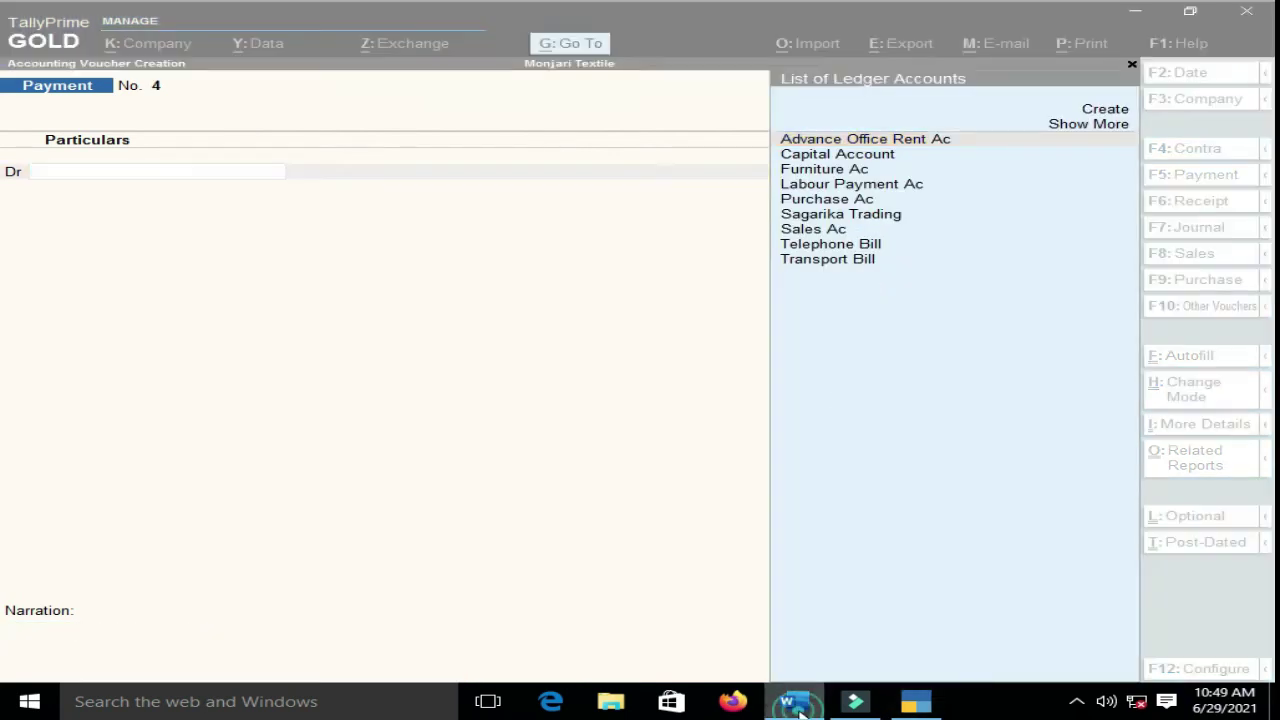
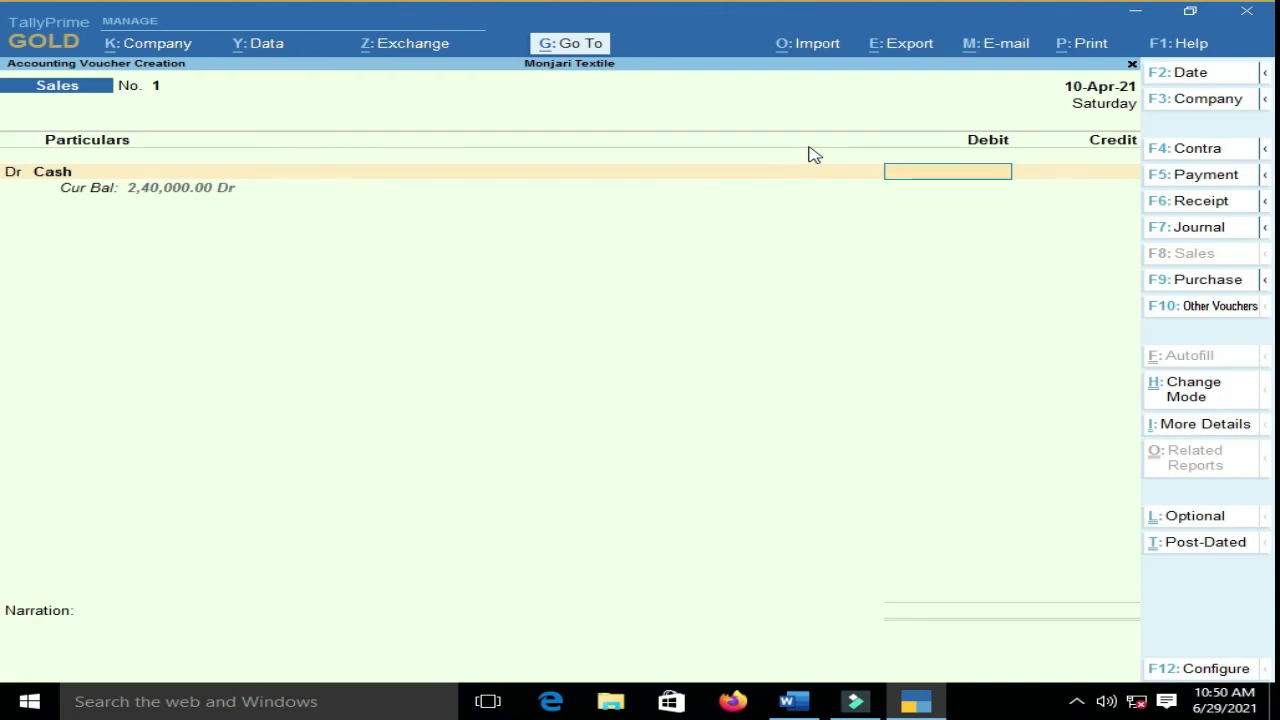
# - Check the 10 April cash sale in the Word document, debit Cash with 2,50,000 and credit Sales Ac for the same amount
pyautogui.click(797, 703)
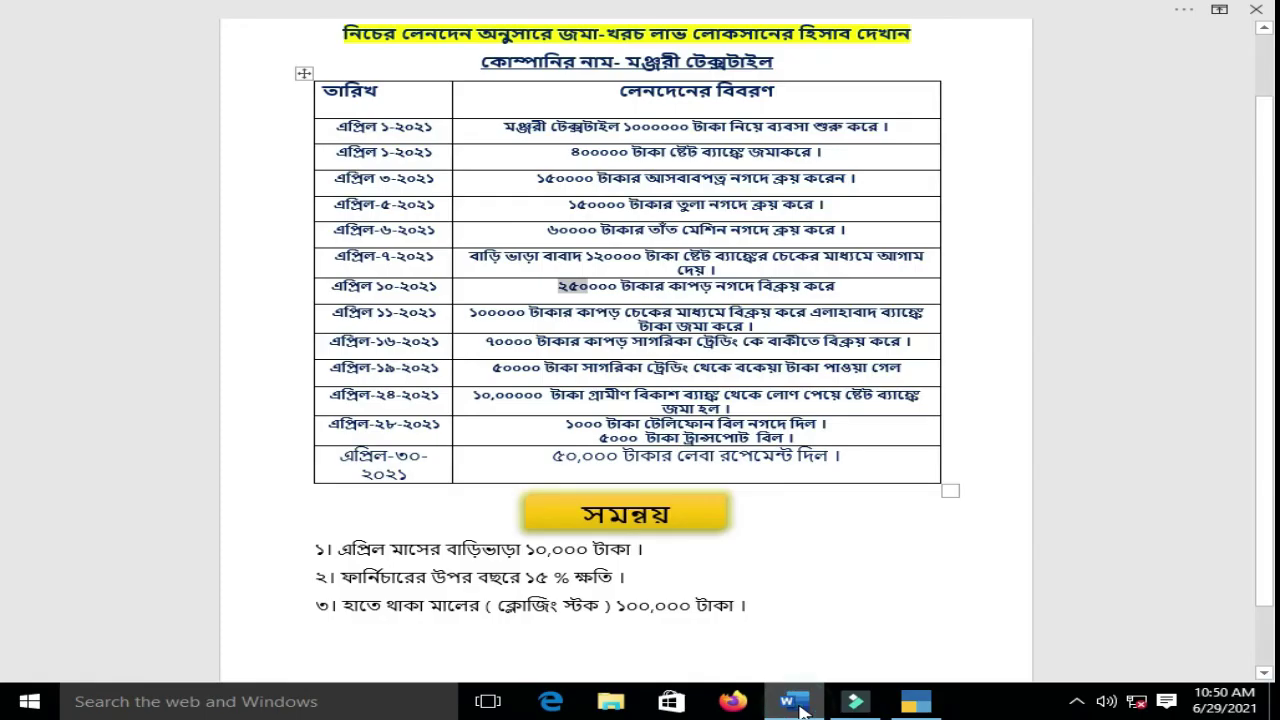
pyautogui.click(918, 700)
pyautogui.write('250')
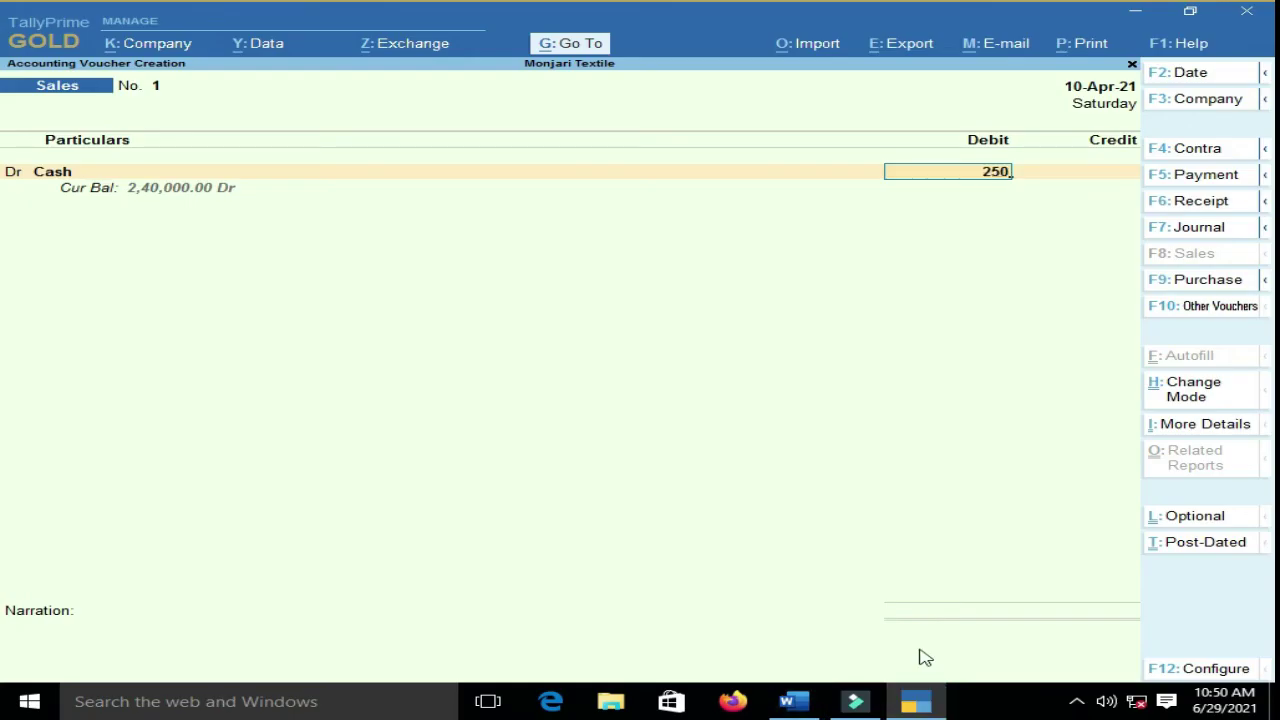
pyautogui.write('000')
pyautogui.press('Return')
pyautogui.write('s')
pyautogui.press('Return')
pyautogui.press('Return')
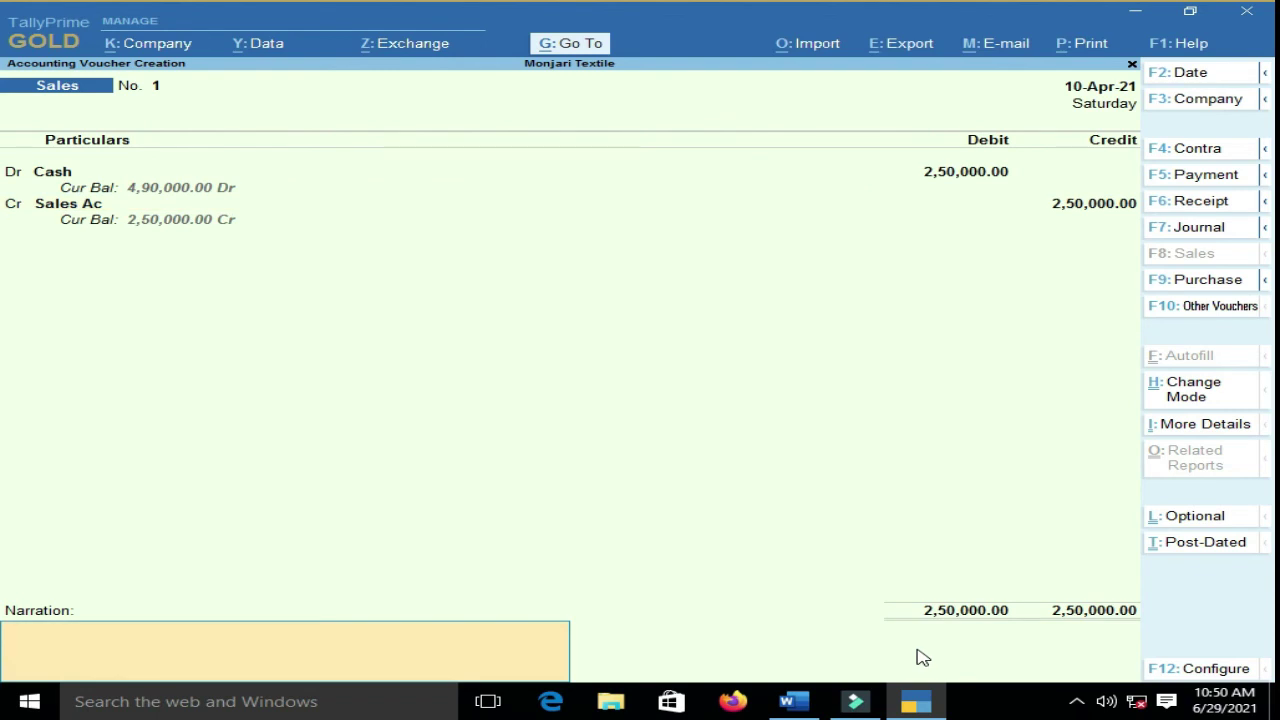
# - Add the narration "selling cloths." and save the 10 April sales voucher
pyautogui.write('selling c')
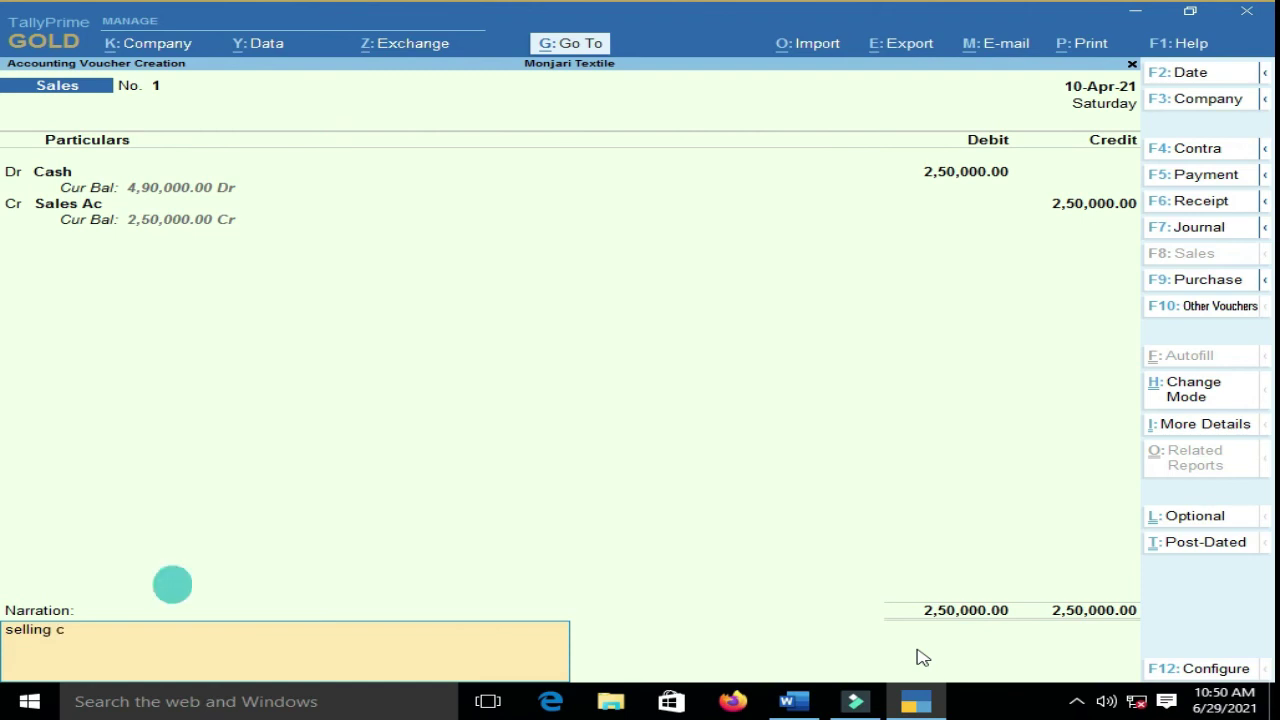
pyautogui.write('loths.')
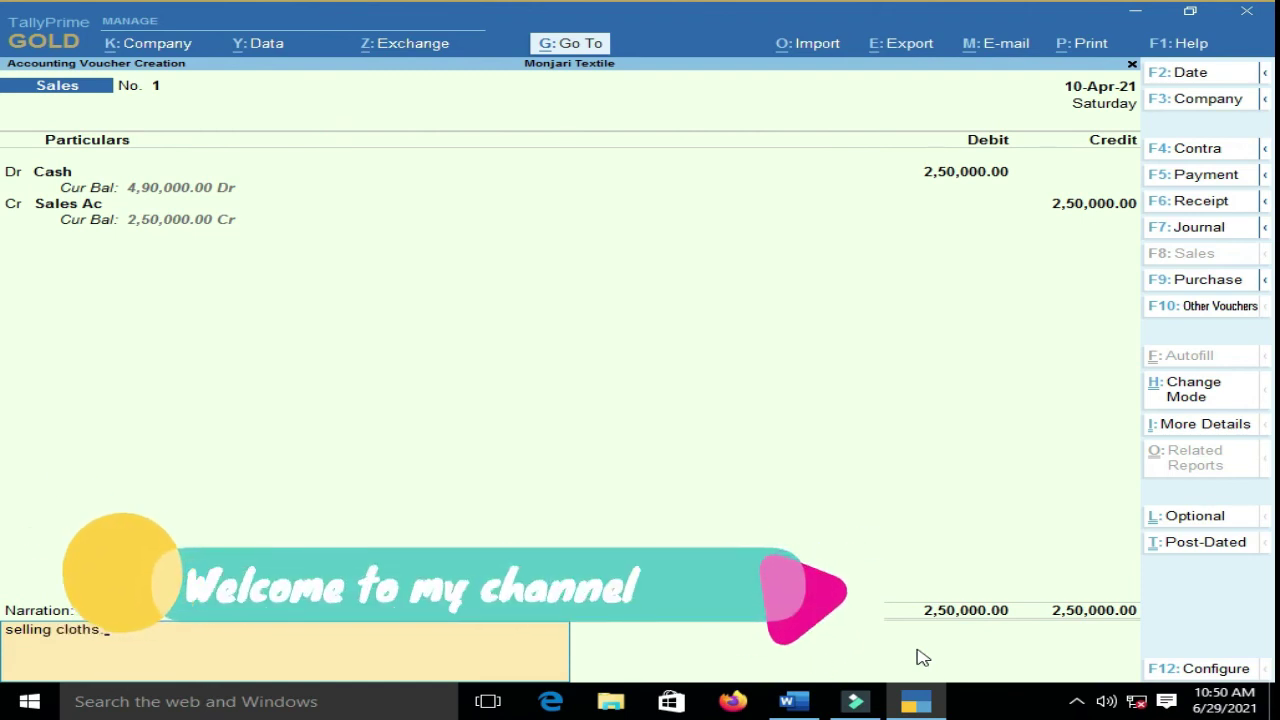
pyautogui.press('Return')
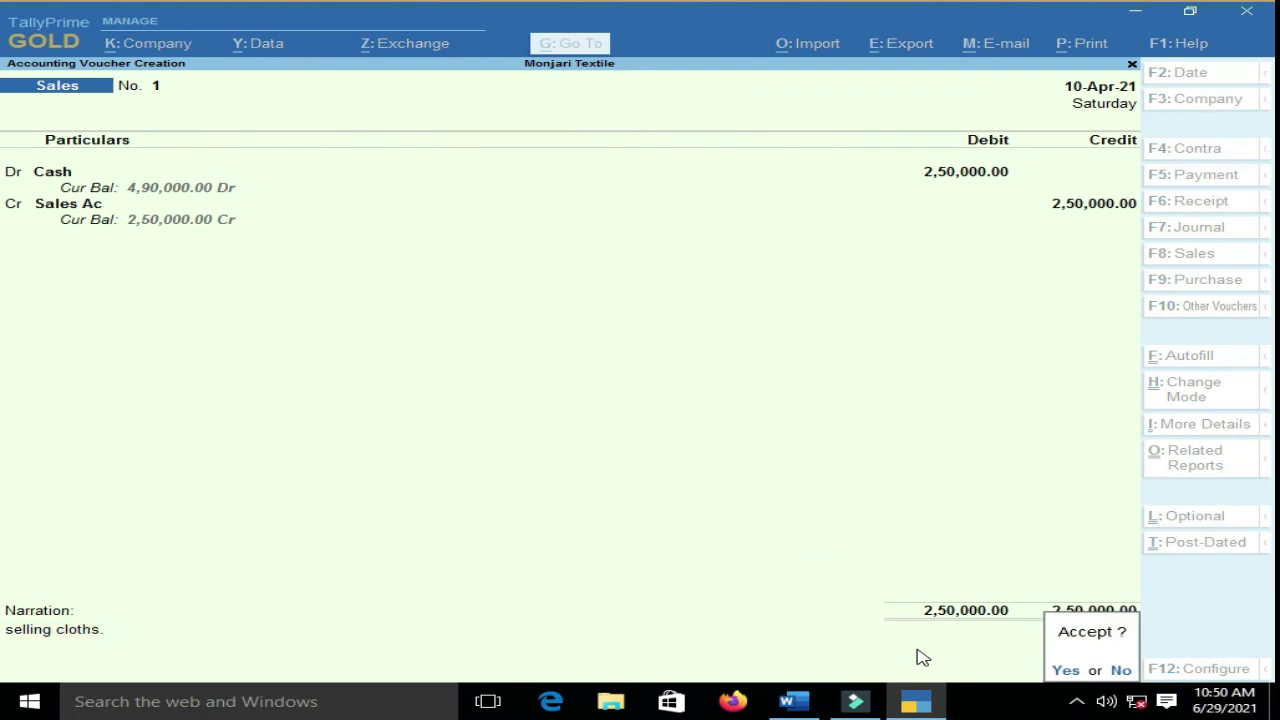
pyautogui.press('Return')
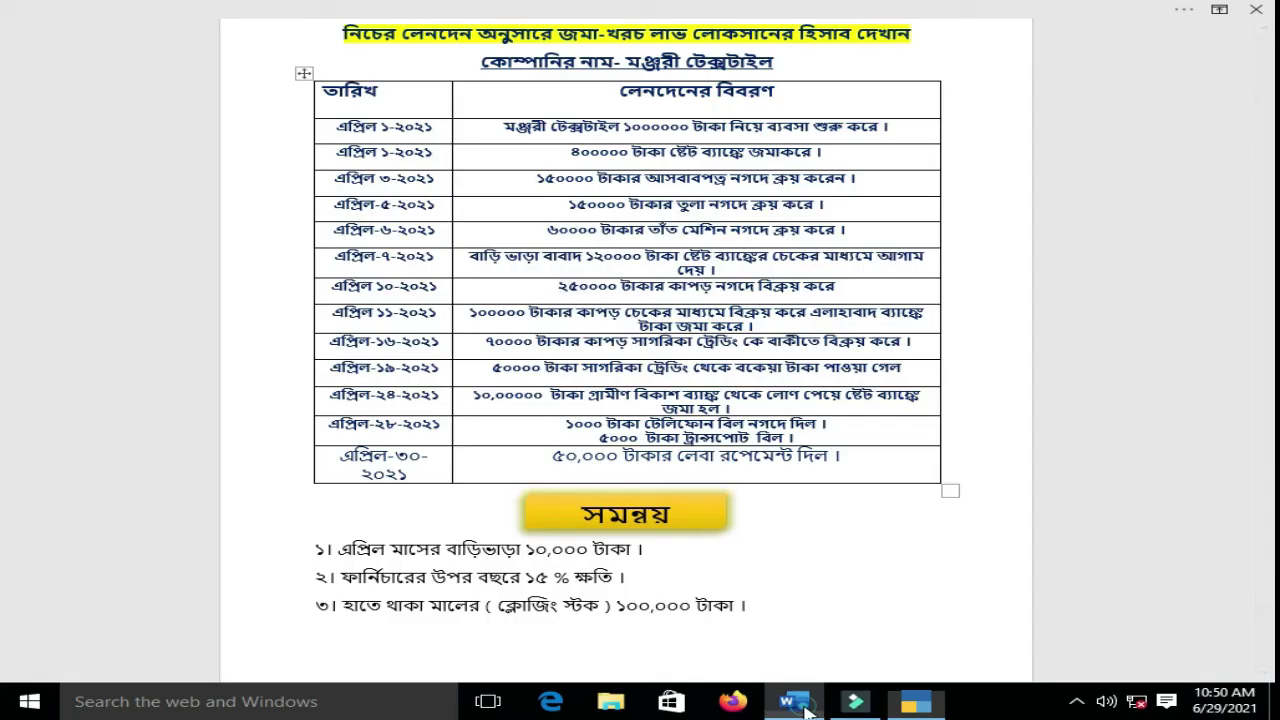
# - Check the 11 April cheque sale in the Word document and date the new sales voucher 11-4-2021 in TallyPrime
pyautogui.click(793, 701)
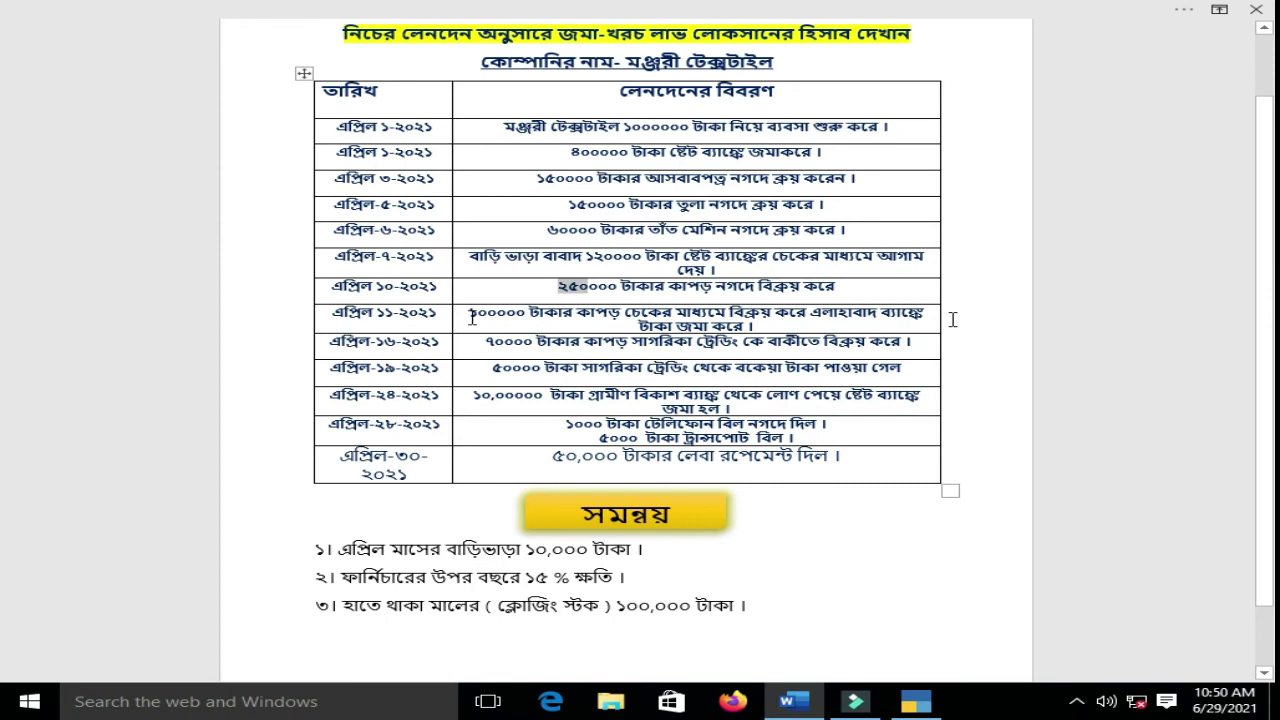
pyautogui.moveTo(471, 313); pyautogui.dragTo(498, 313)
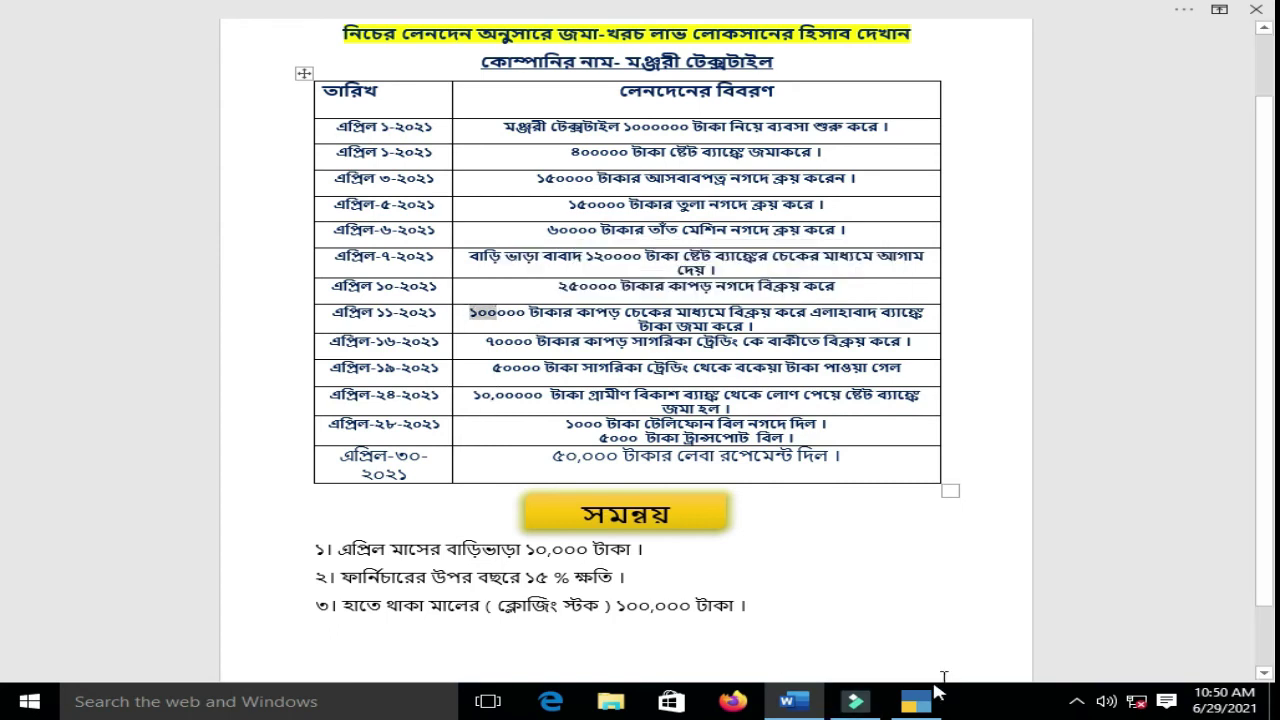
pyautogui.click(936, 692)
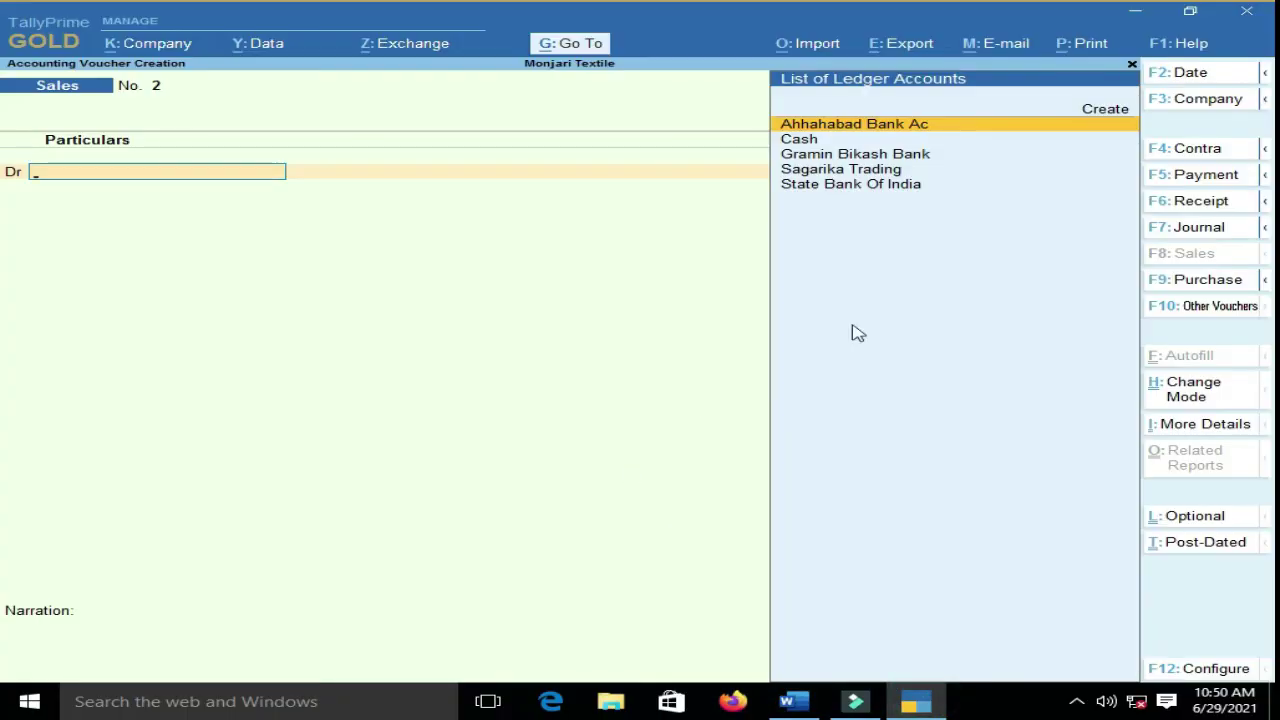
pyautogui.click(1195, 76)
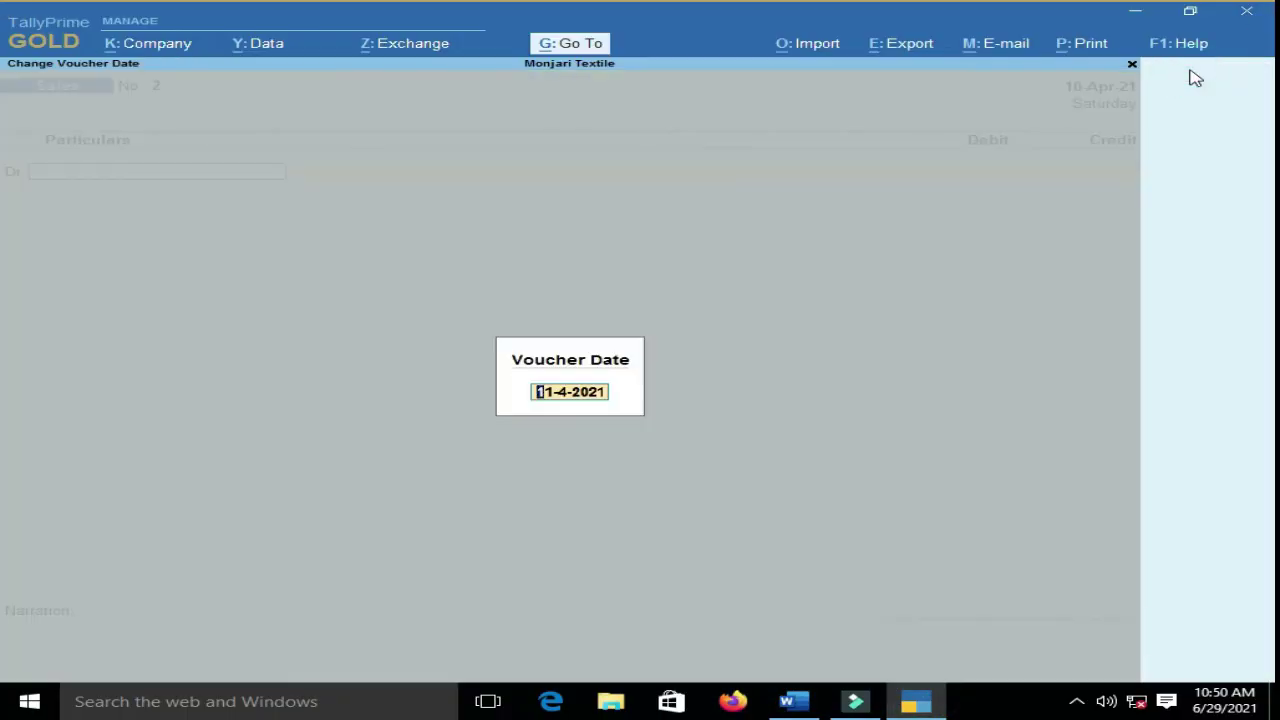
pyautogui.press('Return')
# - Choose Ahhahabad Bank Ac as the debit ledger and compare it with the bank named in the Word document's 11 April entry
pyautogui.press('Return')
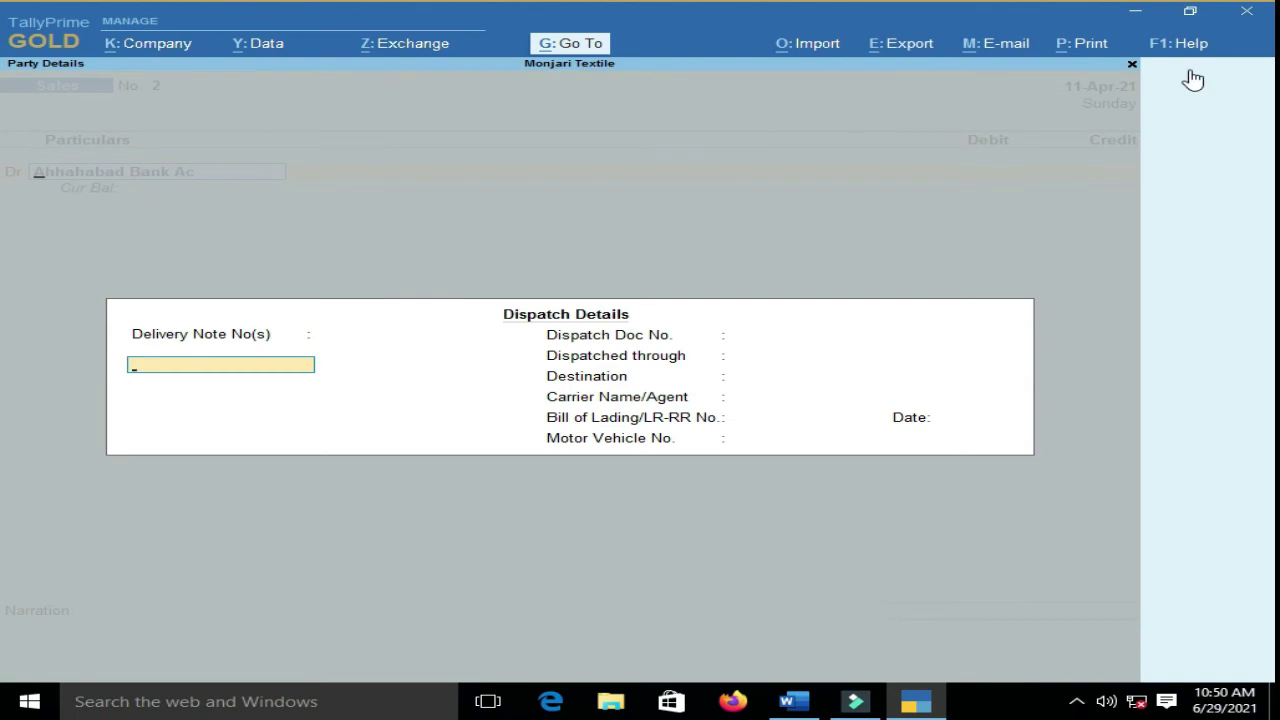
pyautogui.press('Escape')
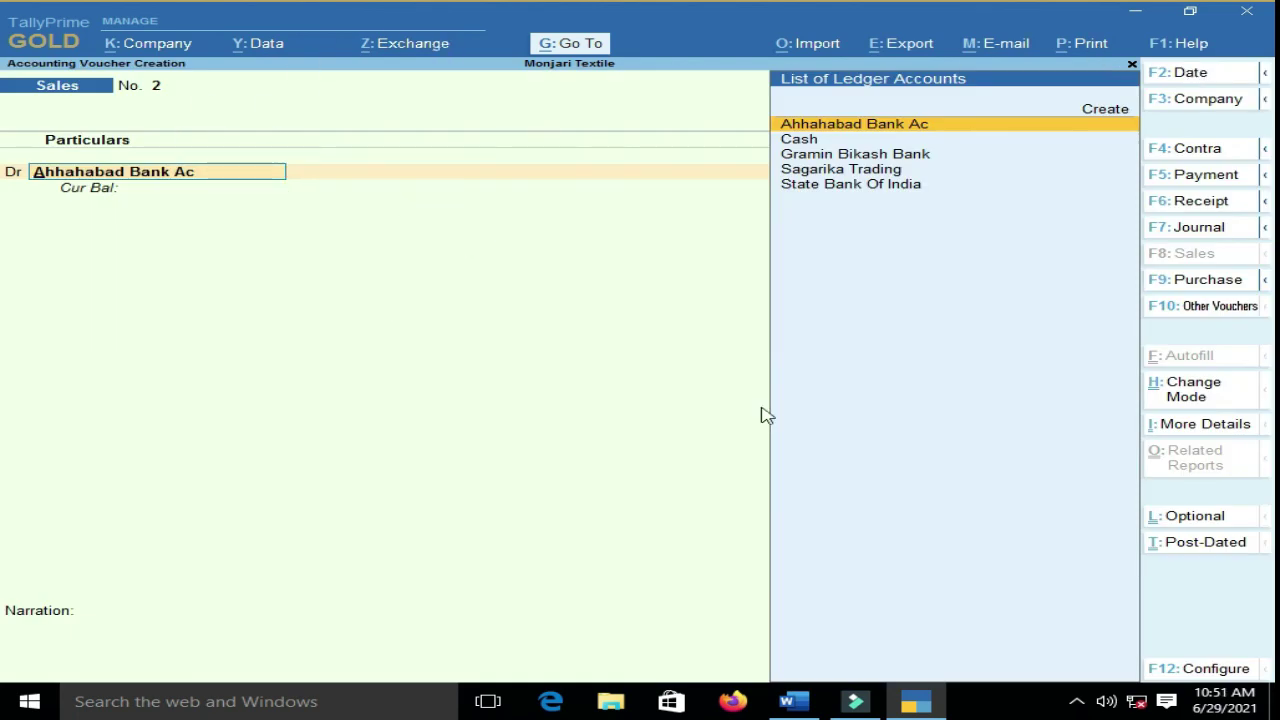
pyautogui.click(798, 700)
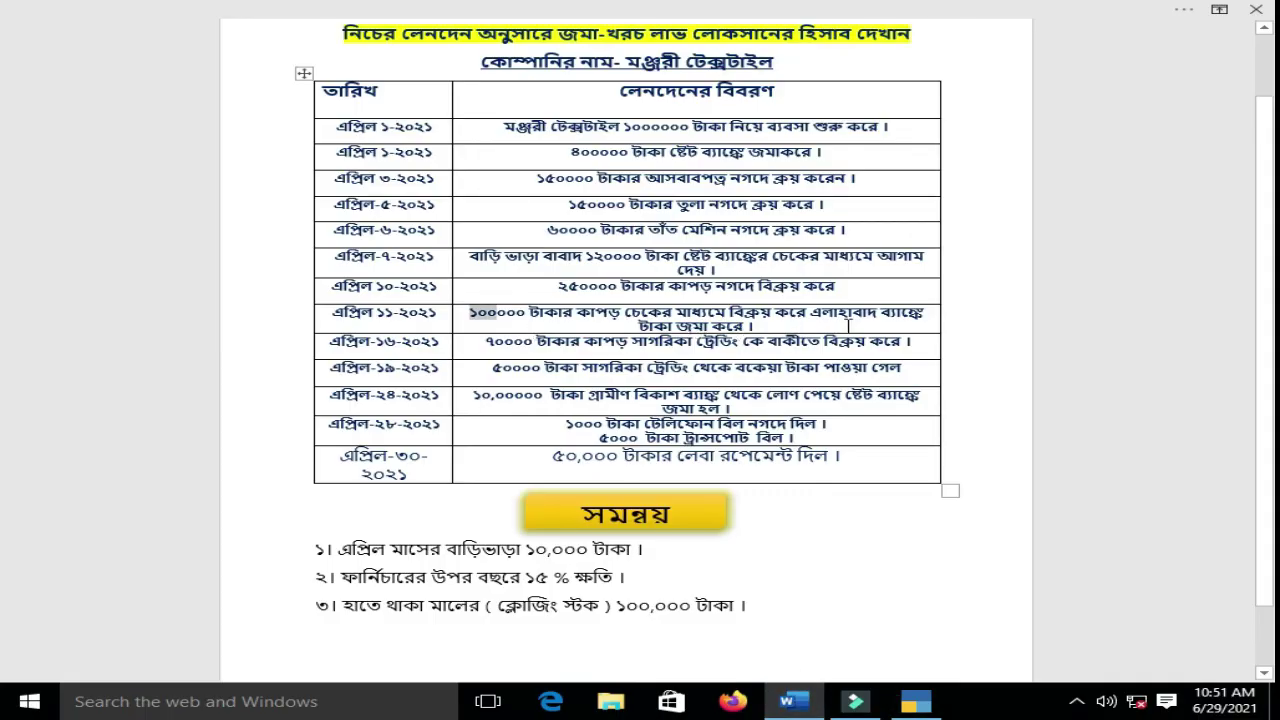
pyautogui.click(912, 700)
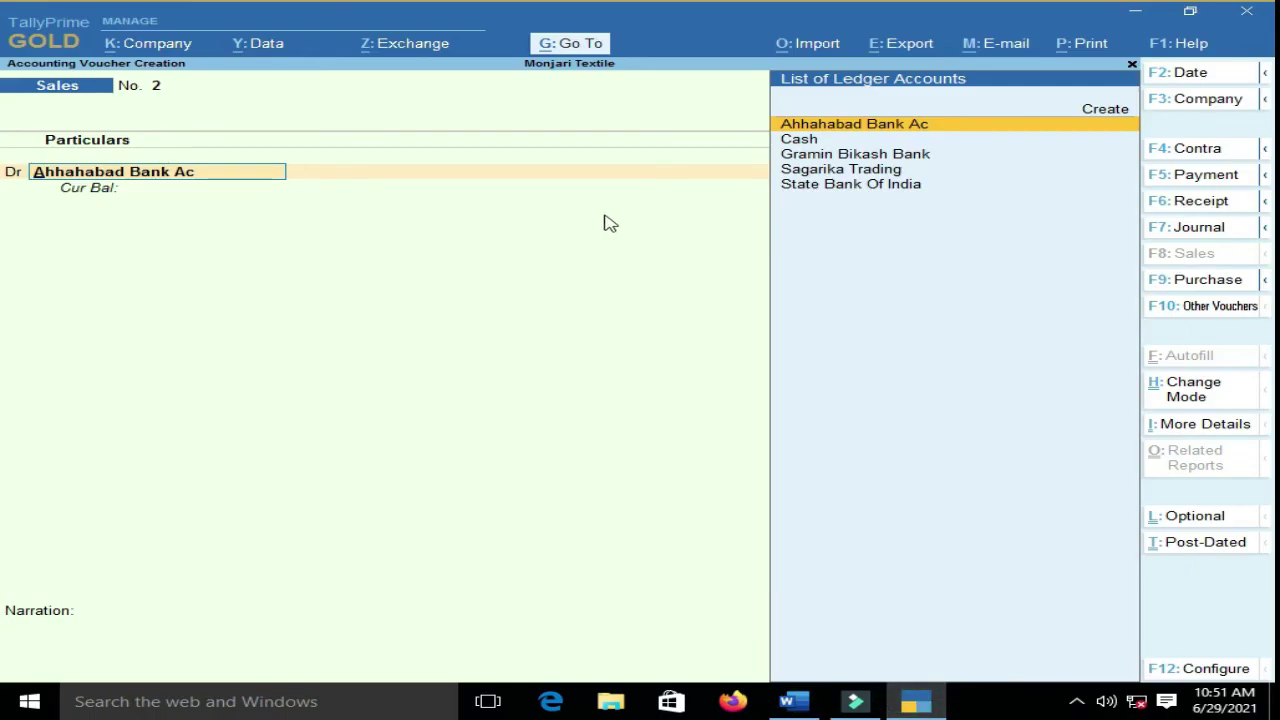
# - Confirm Ahhahabad Bank Ac as the debit ledger, leaving its dispatch details blank and keeping its party details with state West Bengal
pyautogui.press('Return')
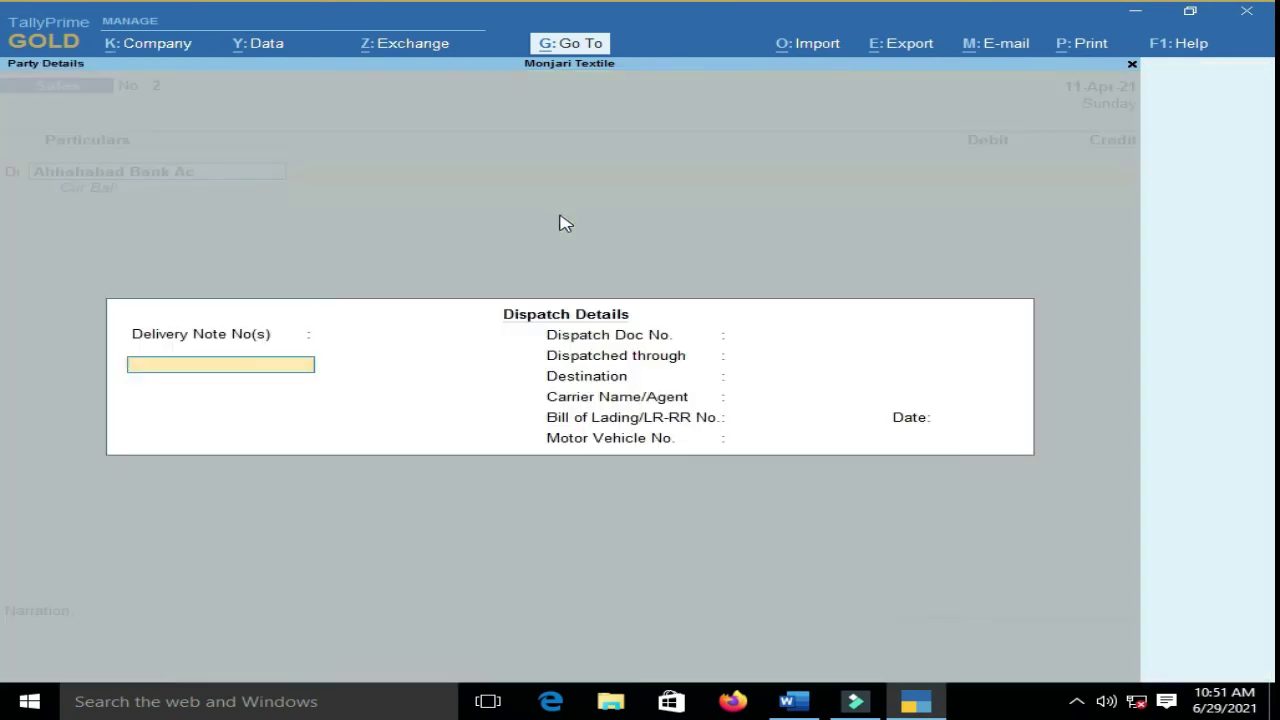
pyautogui.press('Return')
pyautogui.press('Return')
pyautogui.press('Return')
pyautogui.press('Return')
pyautogui.press('Return')
pyautogui.press('Return')
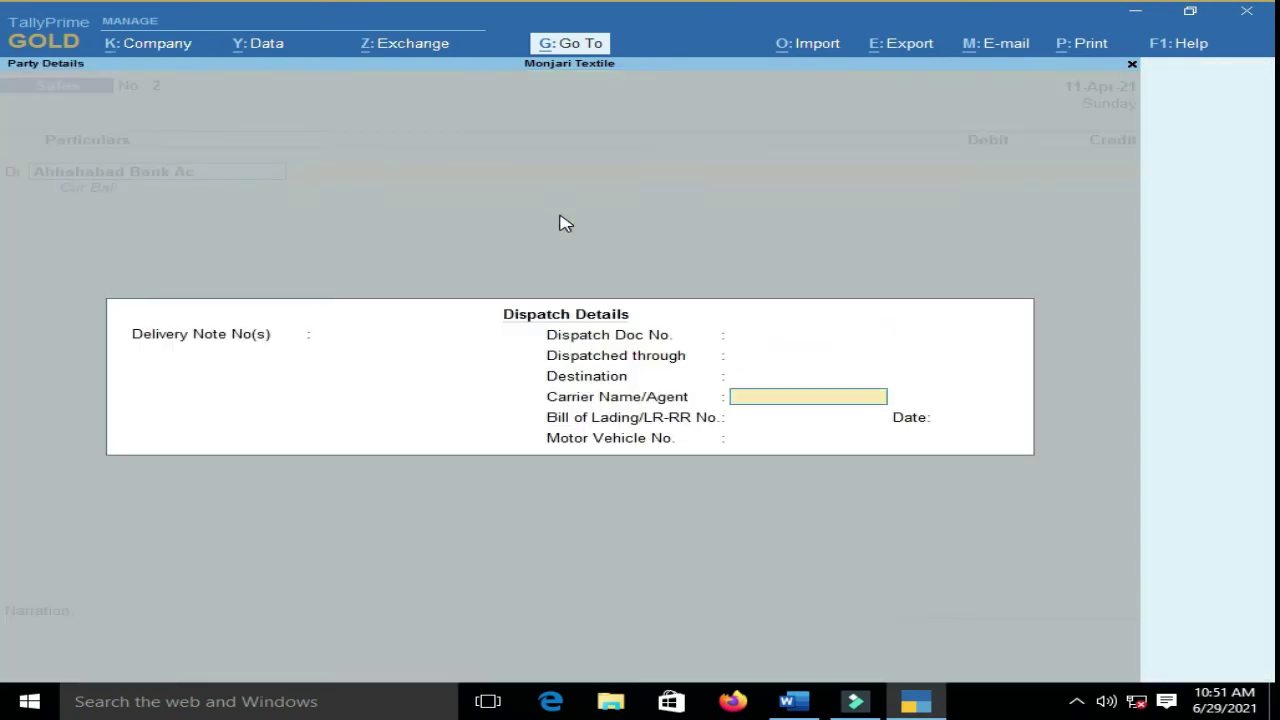
pyautogui.press('Return')
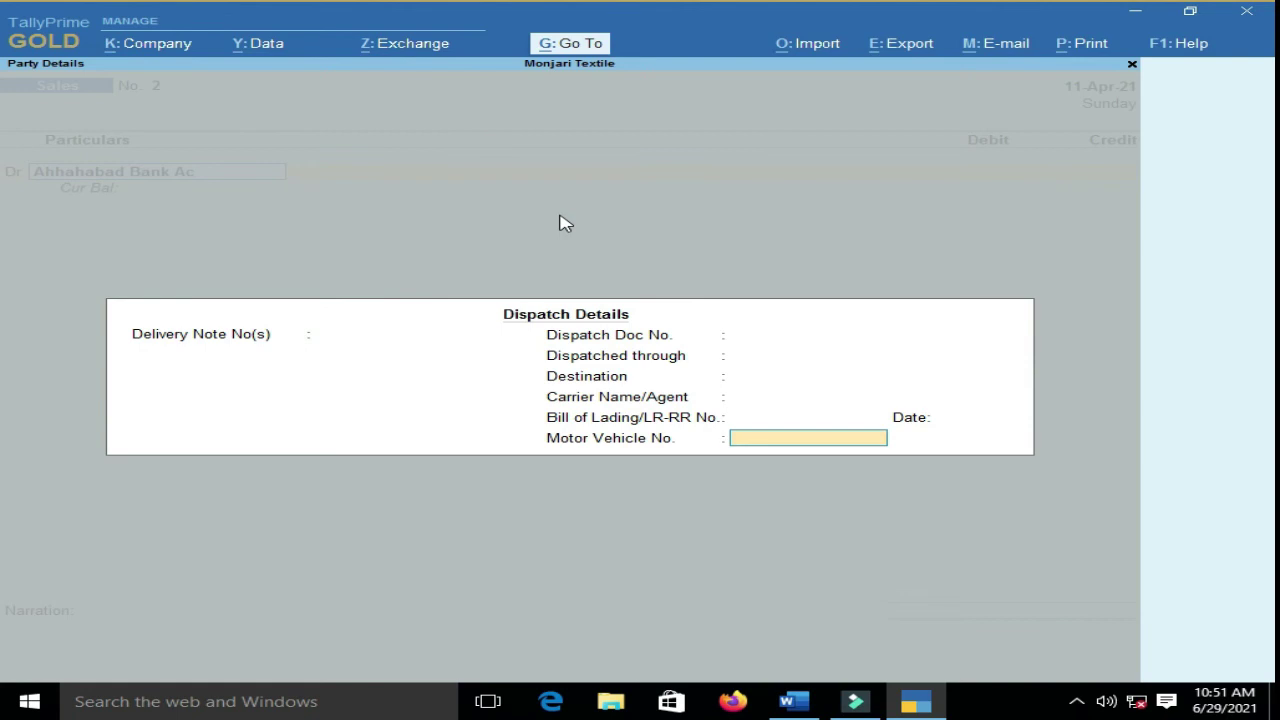
pyautogui.press('Return')
pyautogui.press('Return')
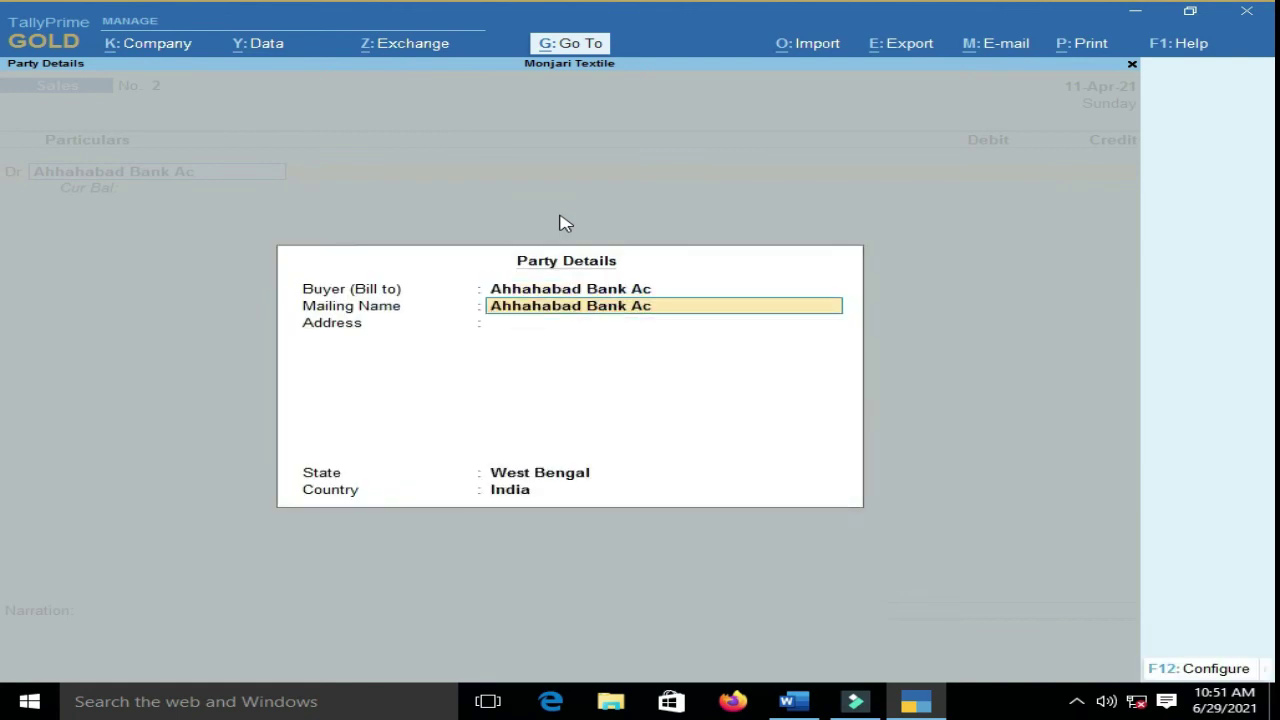
pyautogui.press('Return')
pyautogui.press('Return')
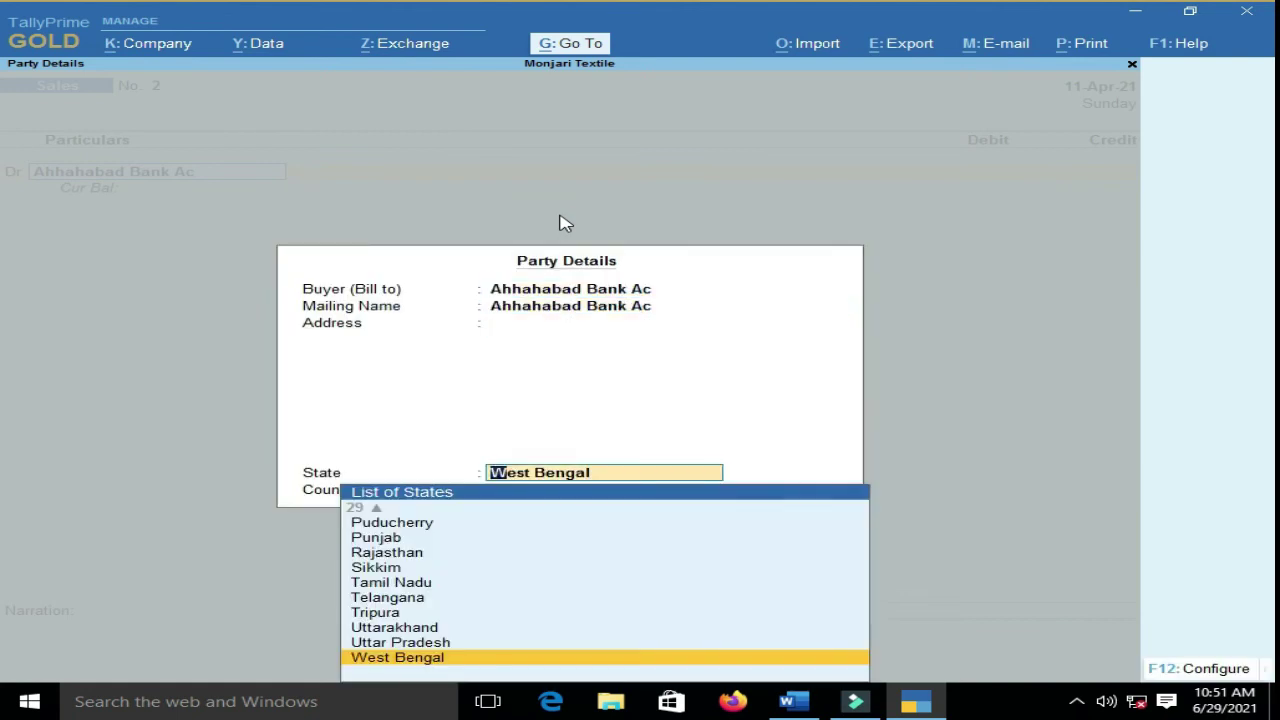
pyautogui.press('Return')
# - Debit Ahhahabad Bank Ac with 1,00,000 and accept its bank allocation as Cheque/DD dated 11-Apr-21
pyautogui.write('100')
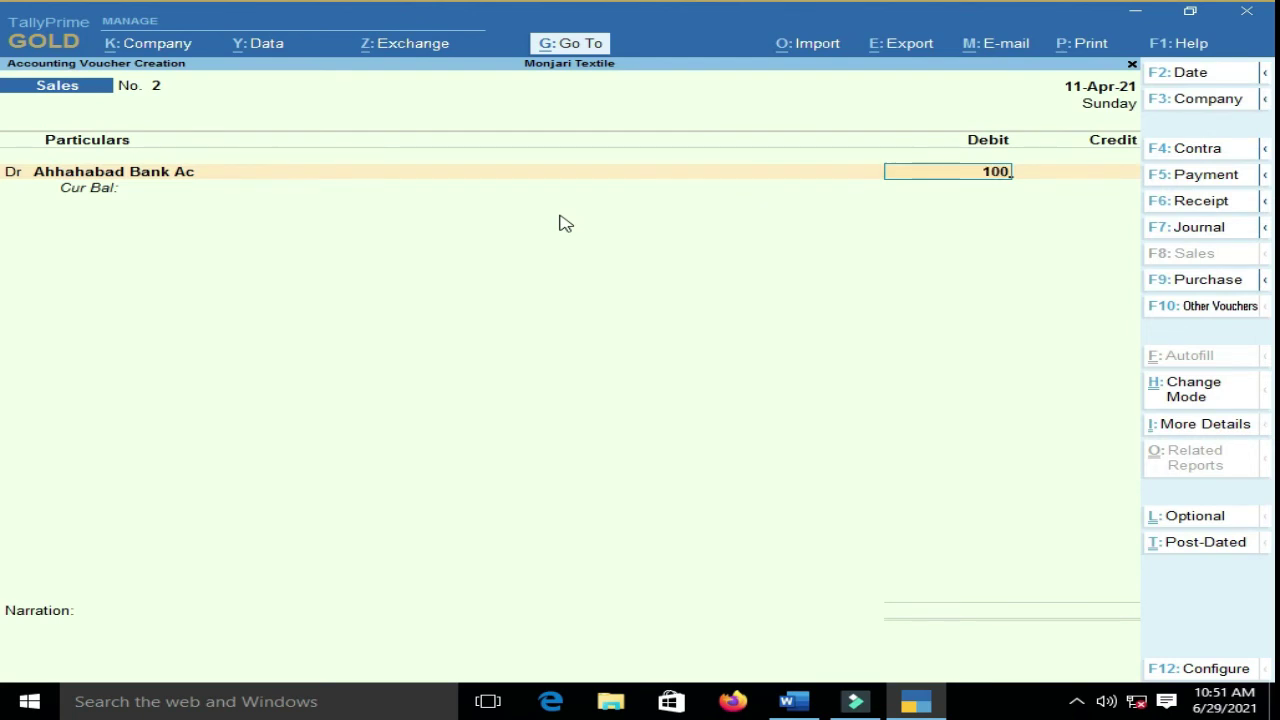
pyautogui.write('000')
pyautogui.press('Return')
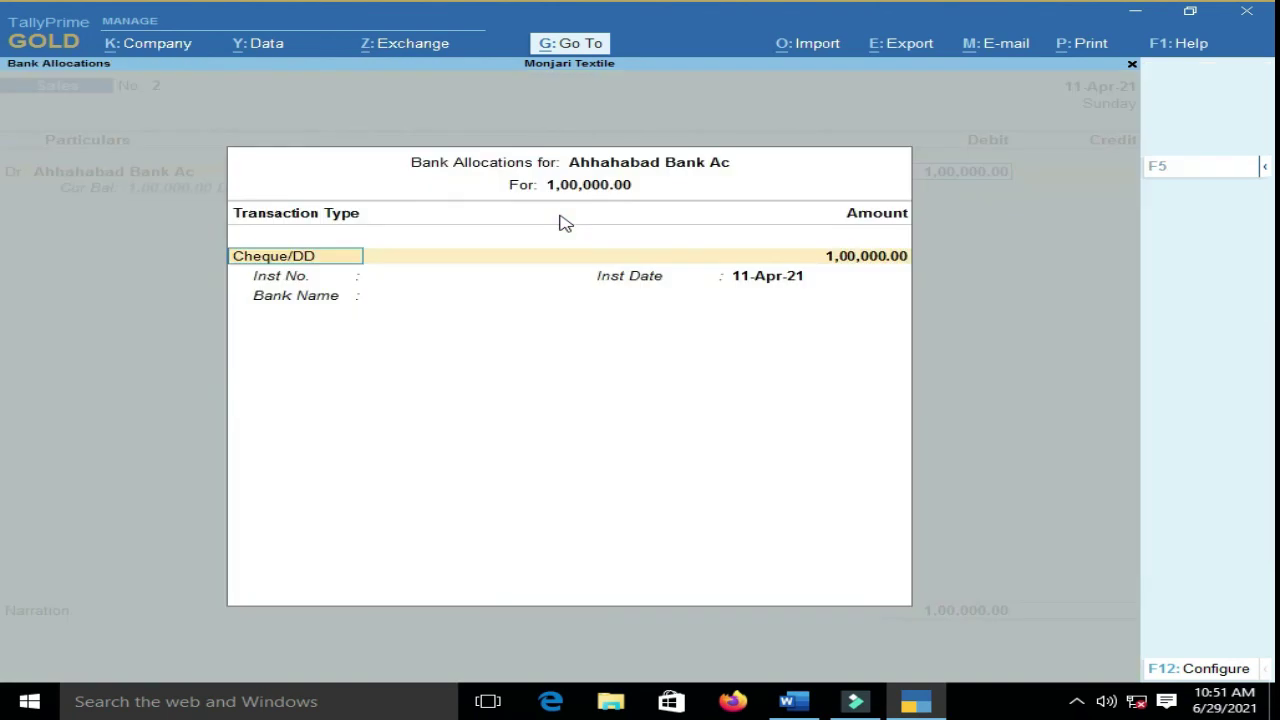
pyautogui.press('Return')
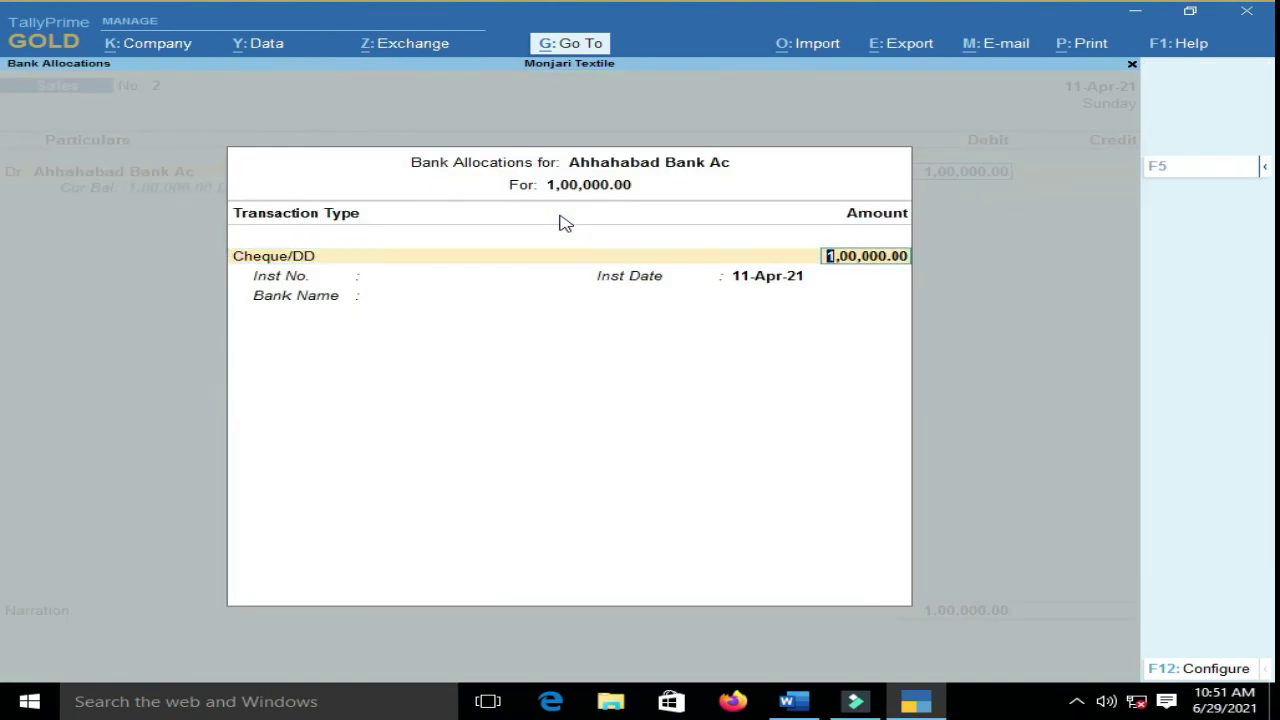
pyautogui.press('Return')
pyautogui.press('Return')
pyautogui.press('Return')
pyautogui.press('Return')
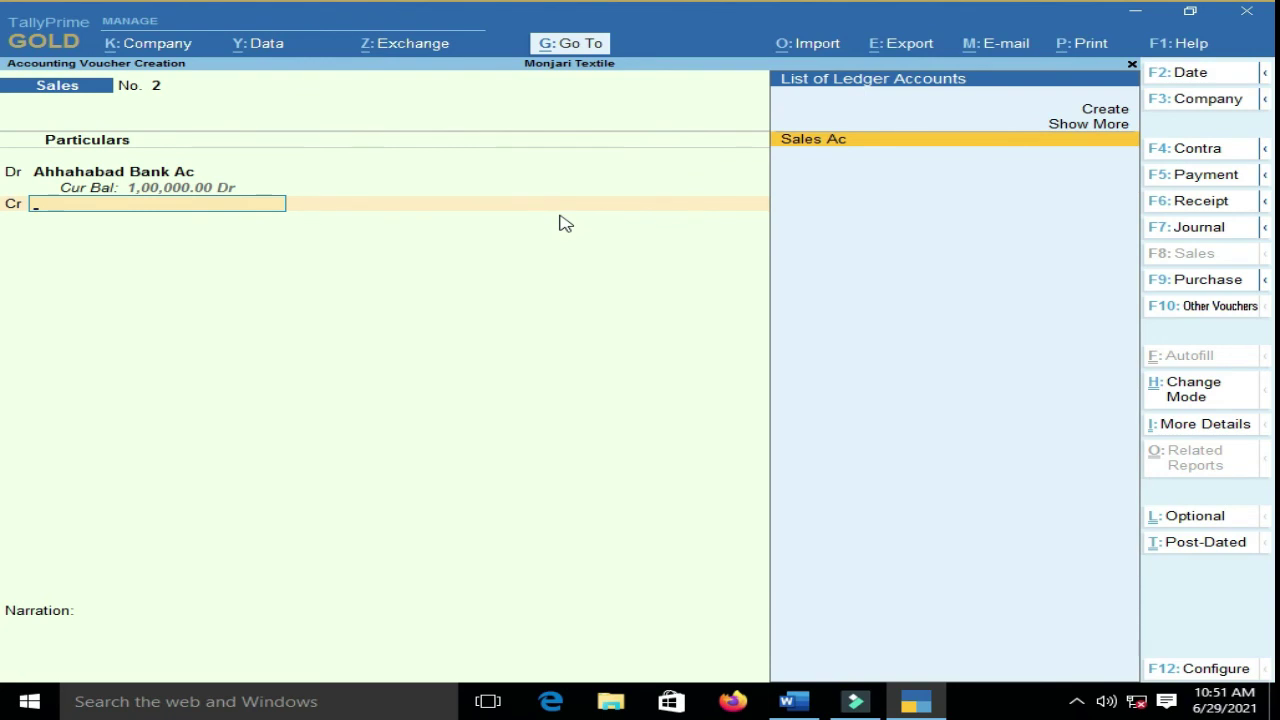
# - Credit Sales Ac with 1,00,000, add the narration "selling cloths." and save the sales voucher
pyautogui.press('Return')
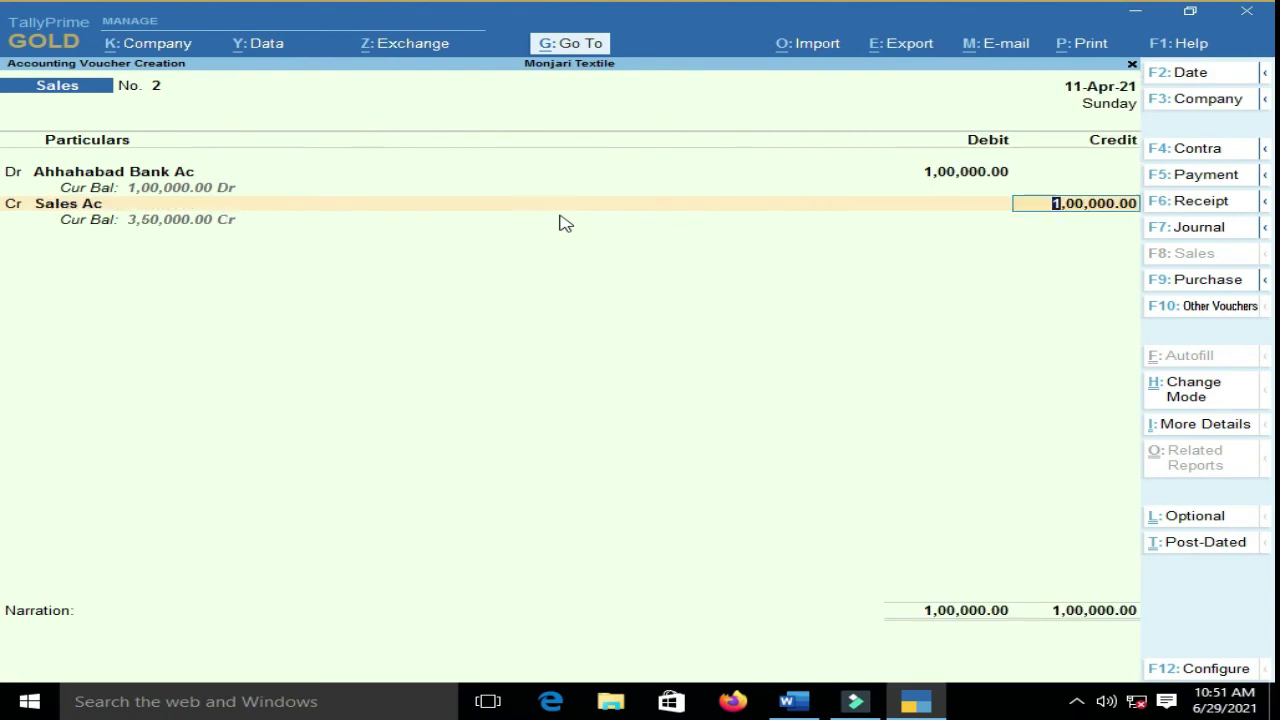
pyautogui.press('Return')
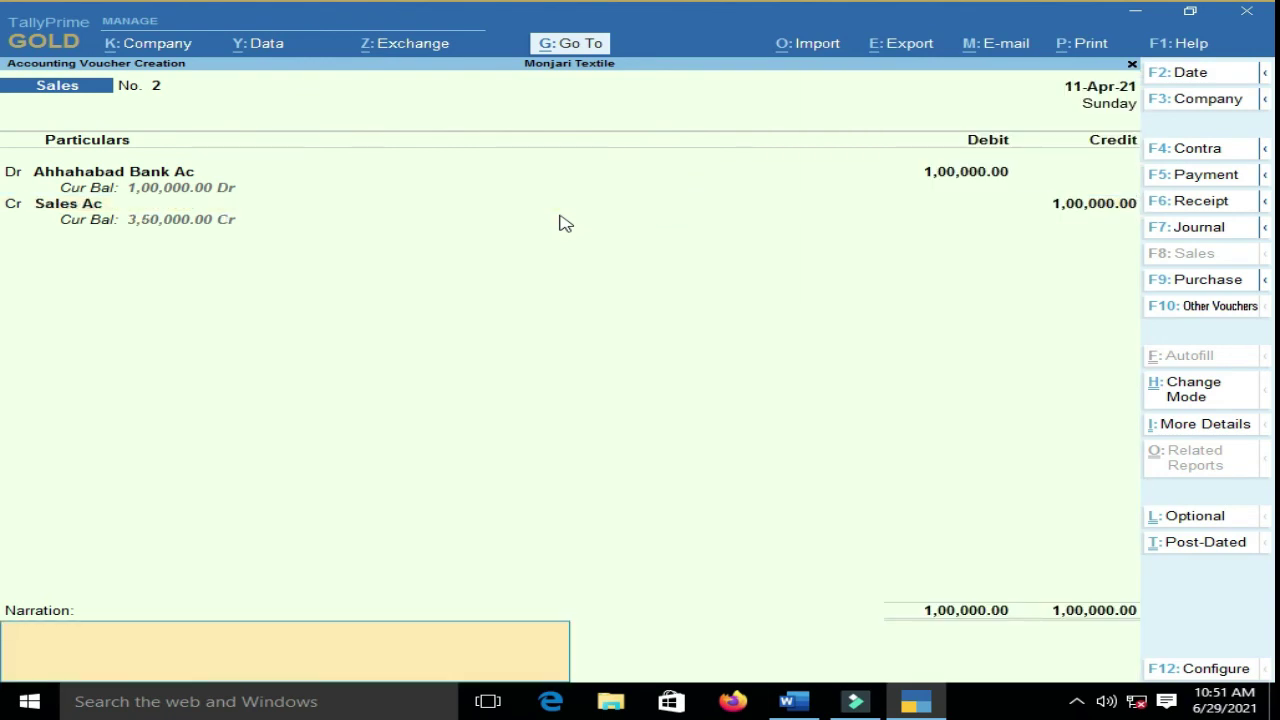
pyautogui.write('selling')
pyautogui.press('Return')
pyautogui.press('Return')
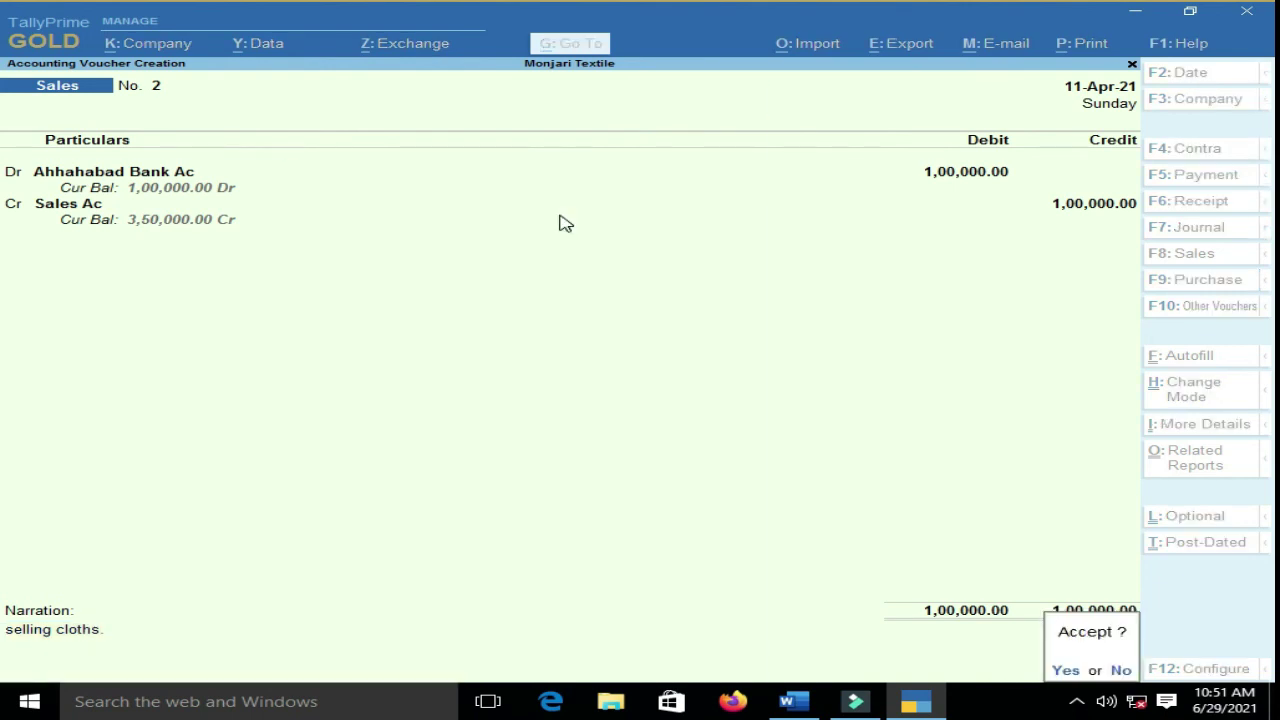
# - Check the 16 April credit sale in the Word document and pick Sagarika Trading as the new sales voucher's debit ledger in TallyPrime
pyautogui.click(792, 701)
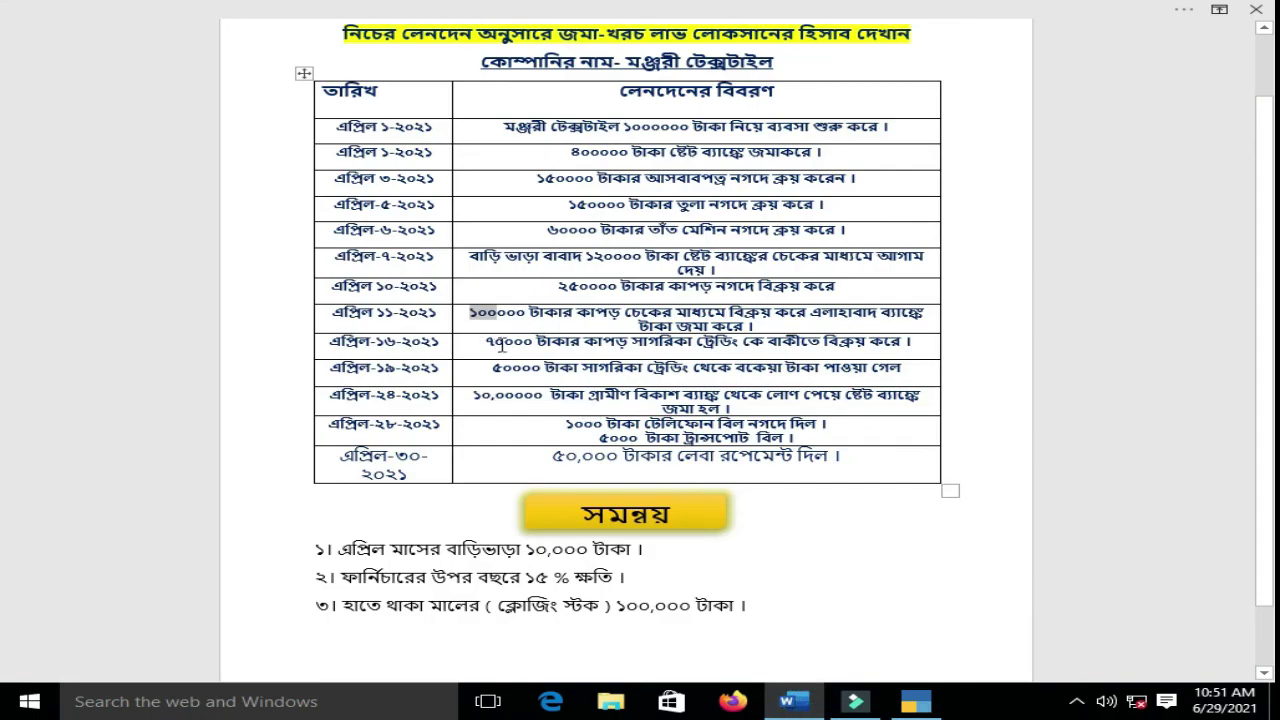
pyautogui.moveTo(487, 344); pyautogui.dragTo(532, 348)
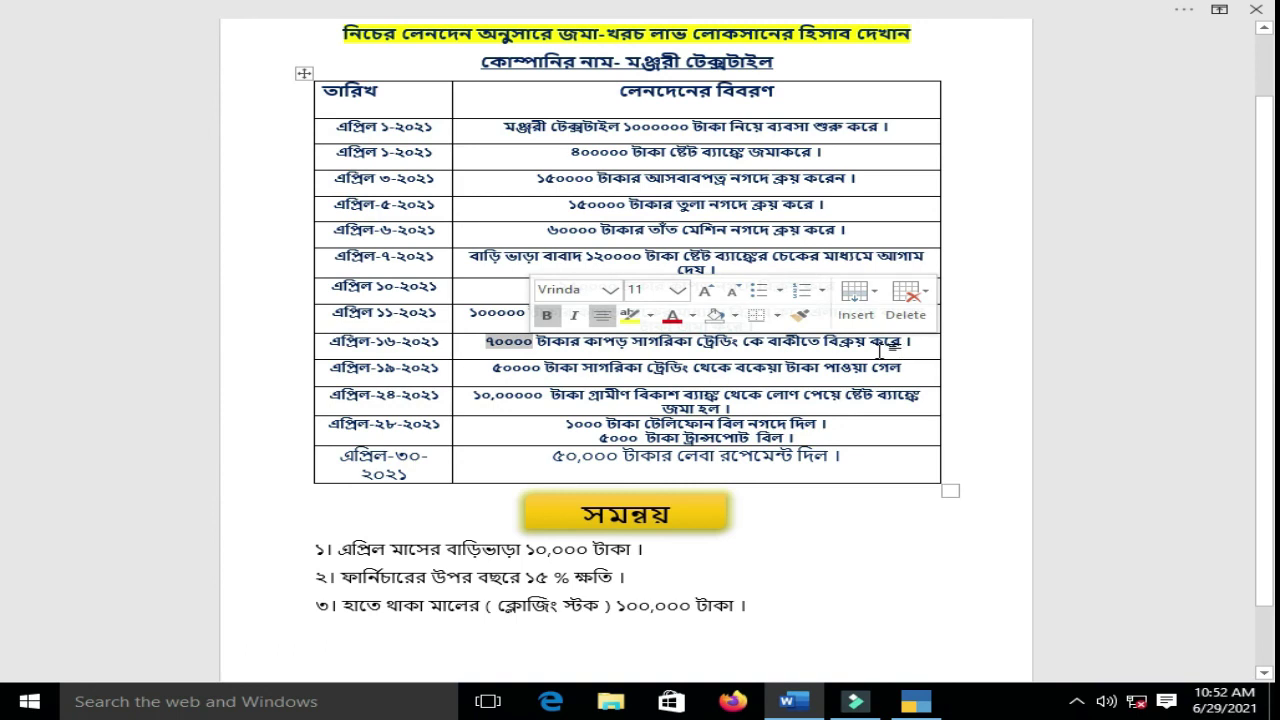
pyautogui.click(911, 343)
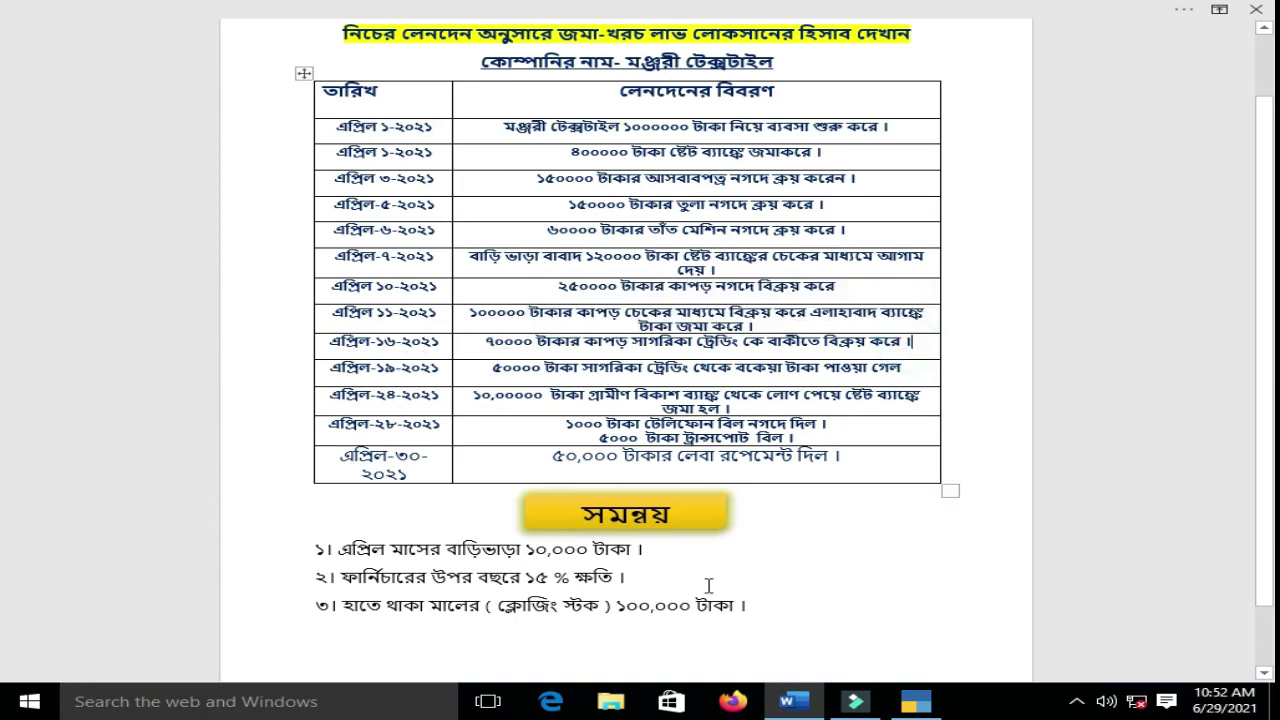
pyautogui.click(916, 701)
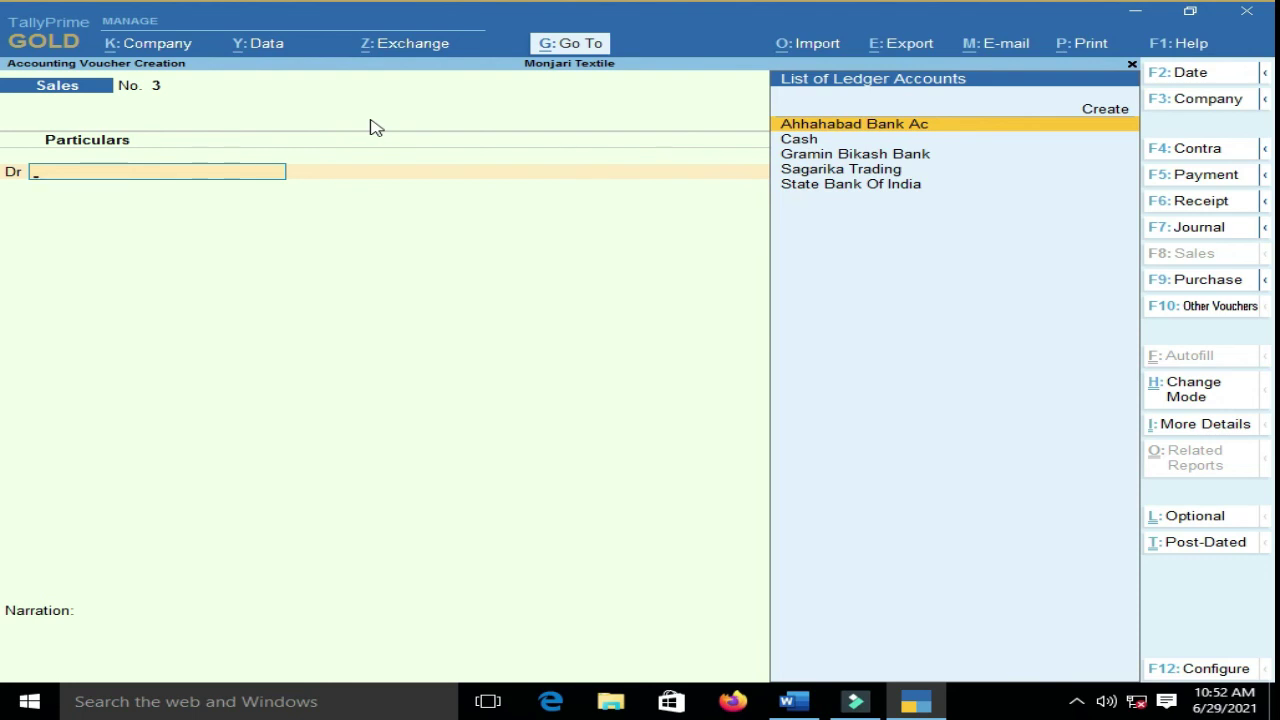
pyautogui.click(856, 173)
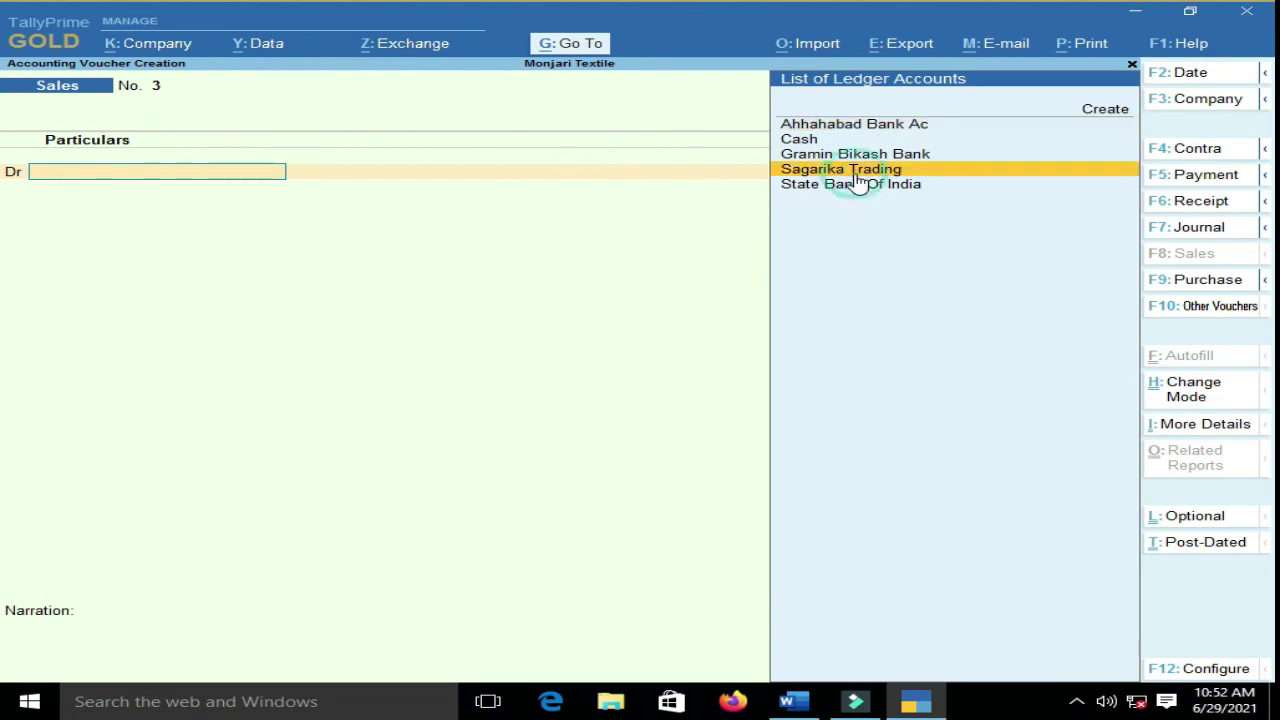
pyautogui.click(856, 176)
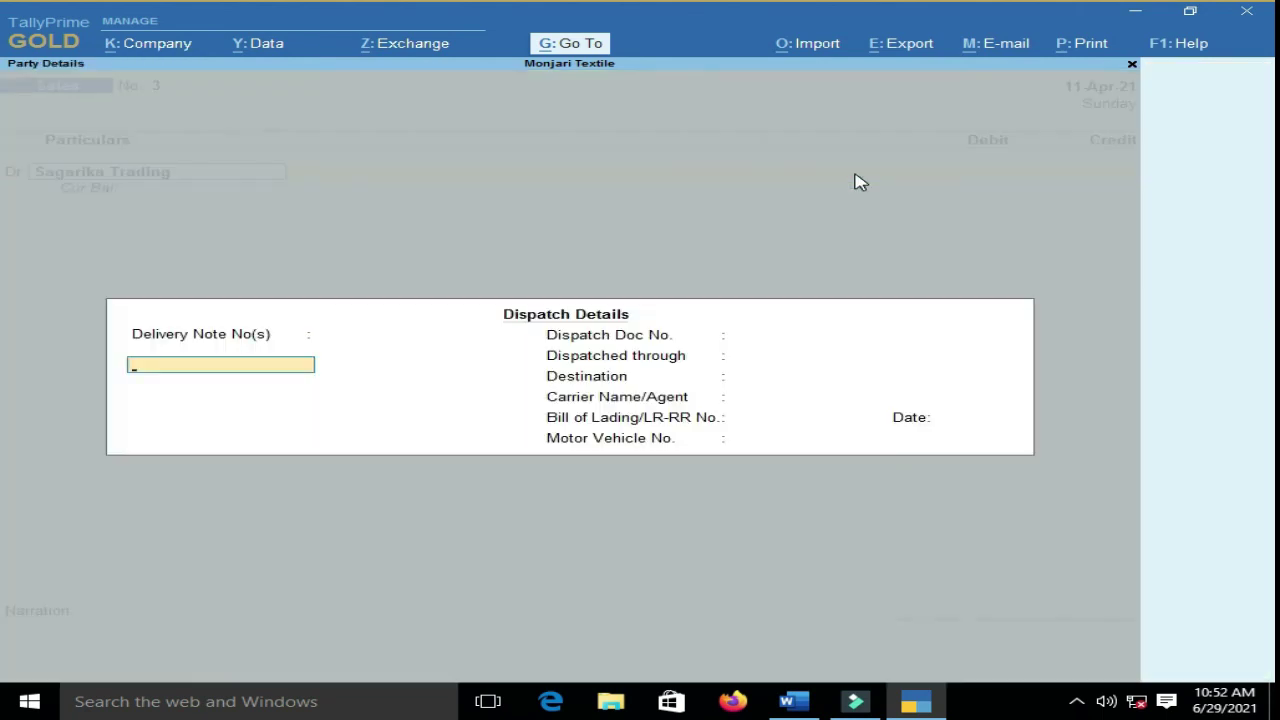
# - Leave the dispatch details blank and keep the party details for Sagarika Trading with state West Bengal and no address
pyautogui.press('Return')
pyautogui.press('Return')
pyautogui.press('Return')
pyautogui.press('Return')
pyautogui.press('Return')
pyautogui.press('Return')
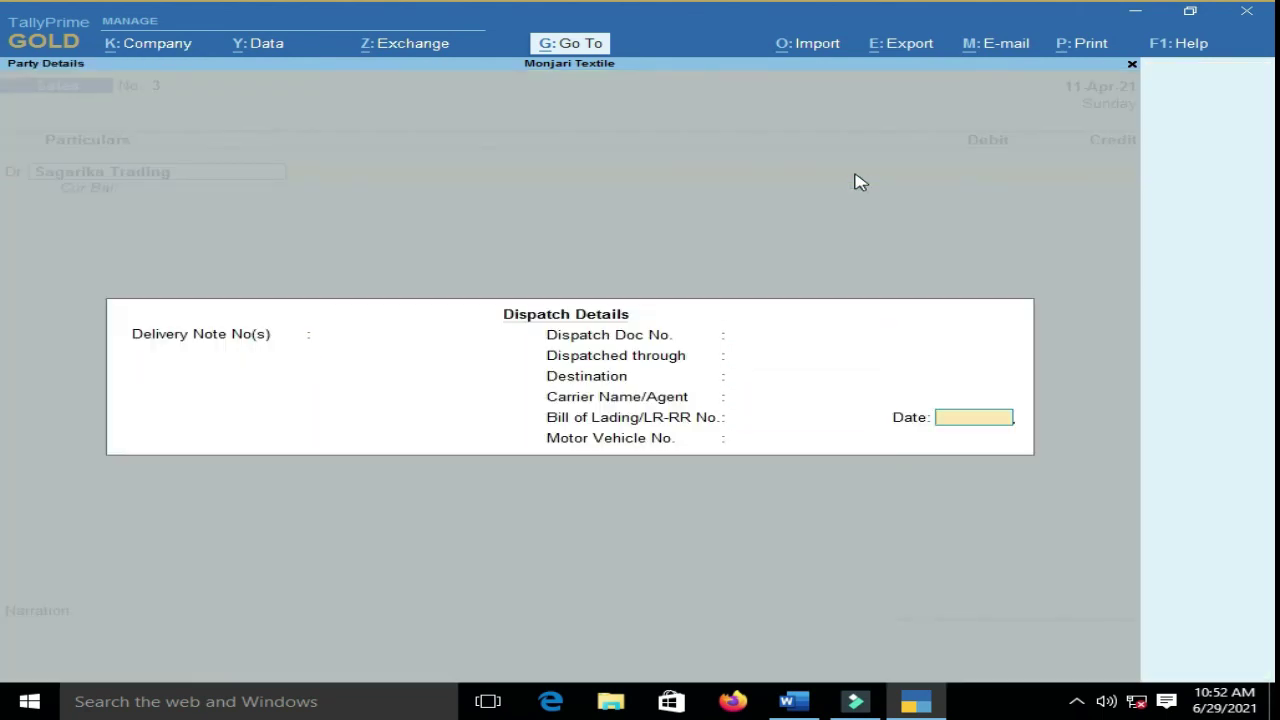
pyautogui.press('Return')
pyautogui.press('Return')
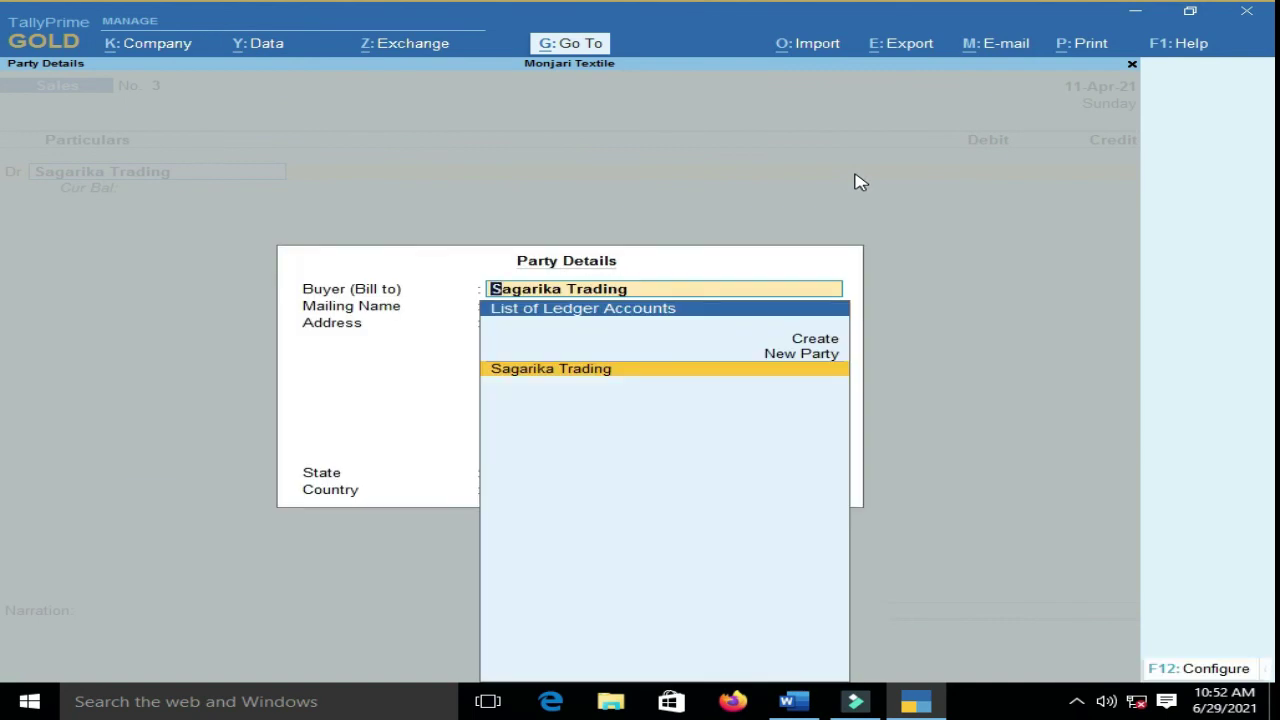
pyautogui.press('Return')
pyautogui.press('Return')
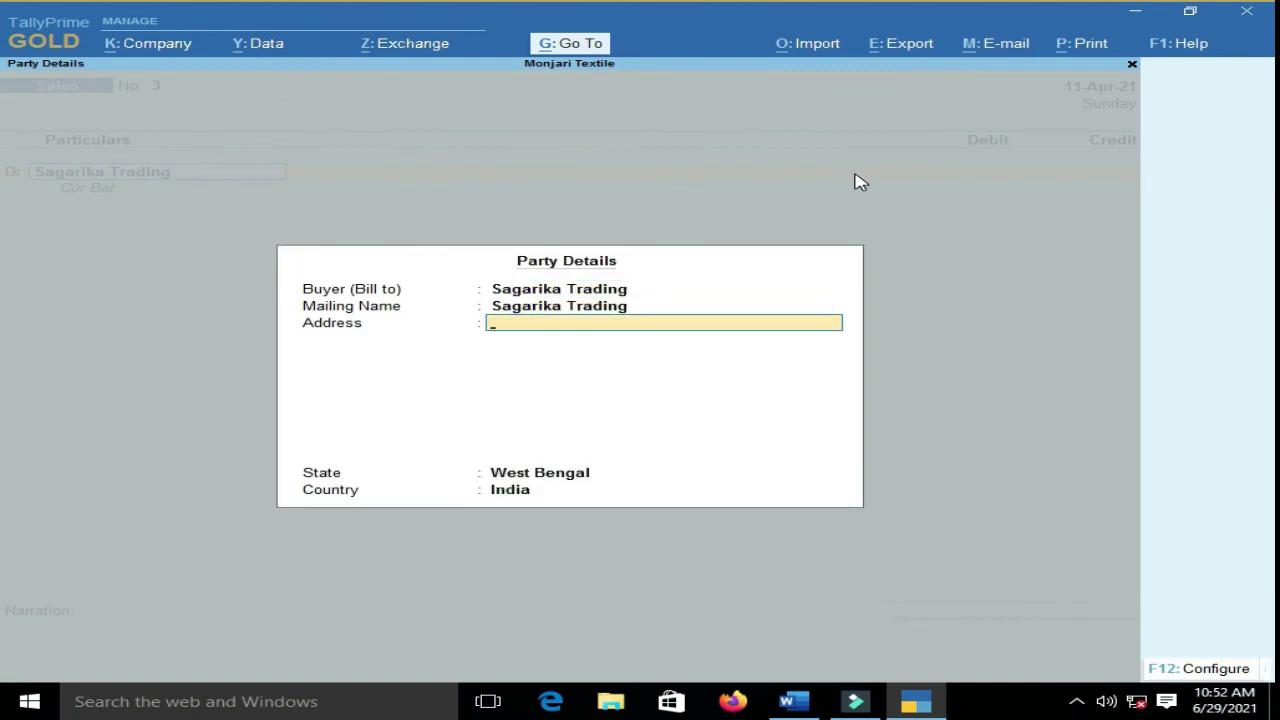
pyautogui.press('Return')
pyautogui.press('Return')
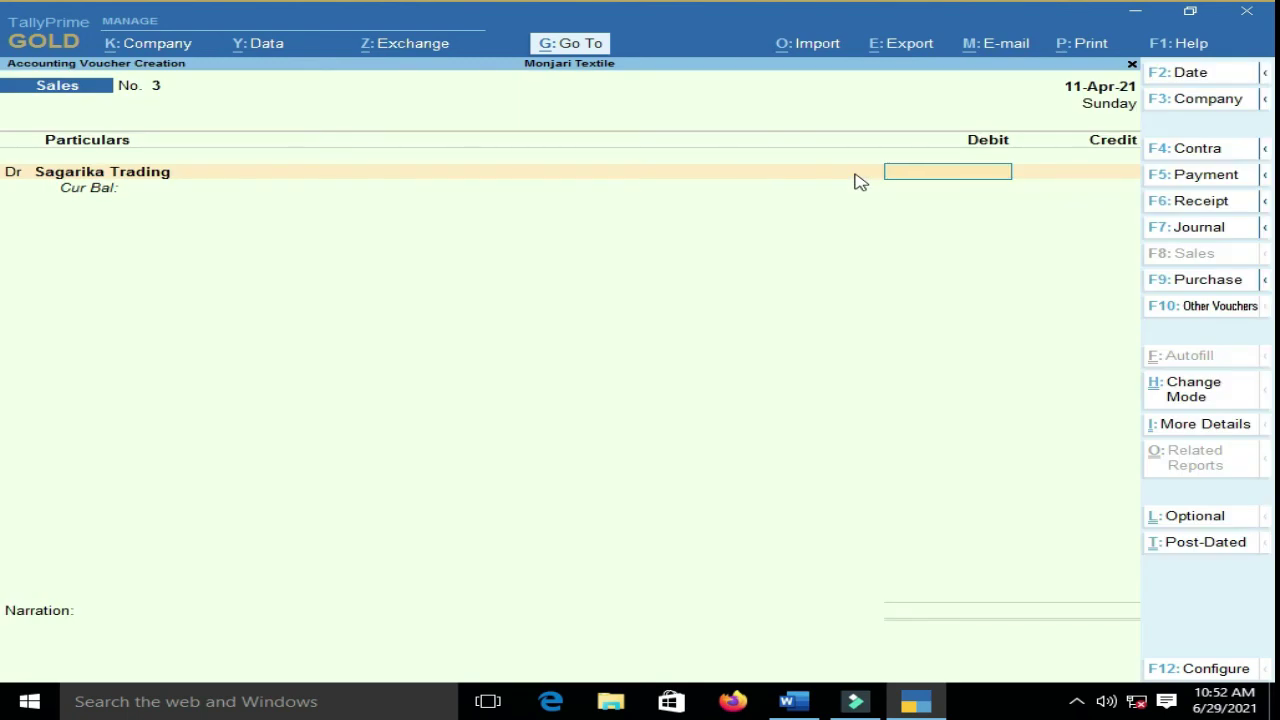
# - Debit Sagarika Trading with 70,000 and allocate the full amount to a New Ref bill named 1 without a due date
pyautogui.write('70000')
pyautogui.press('Return')
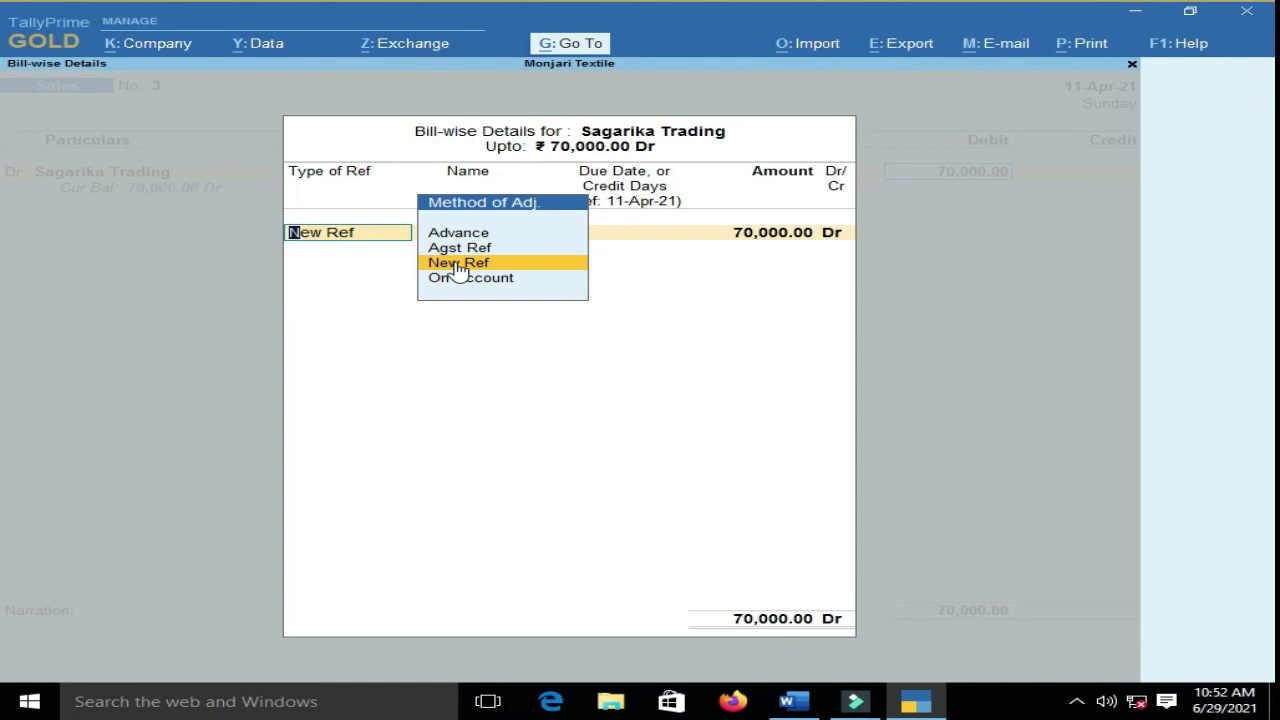
pyautogui.press('Return')
pyautogui.write('1')
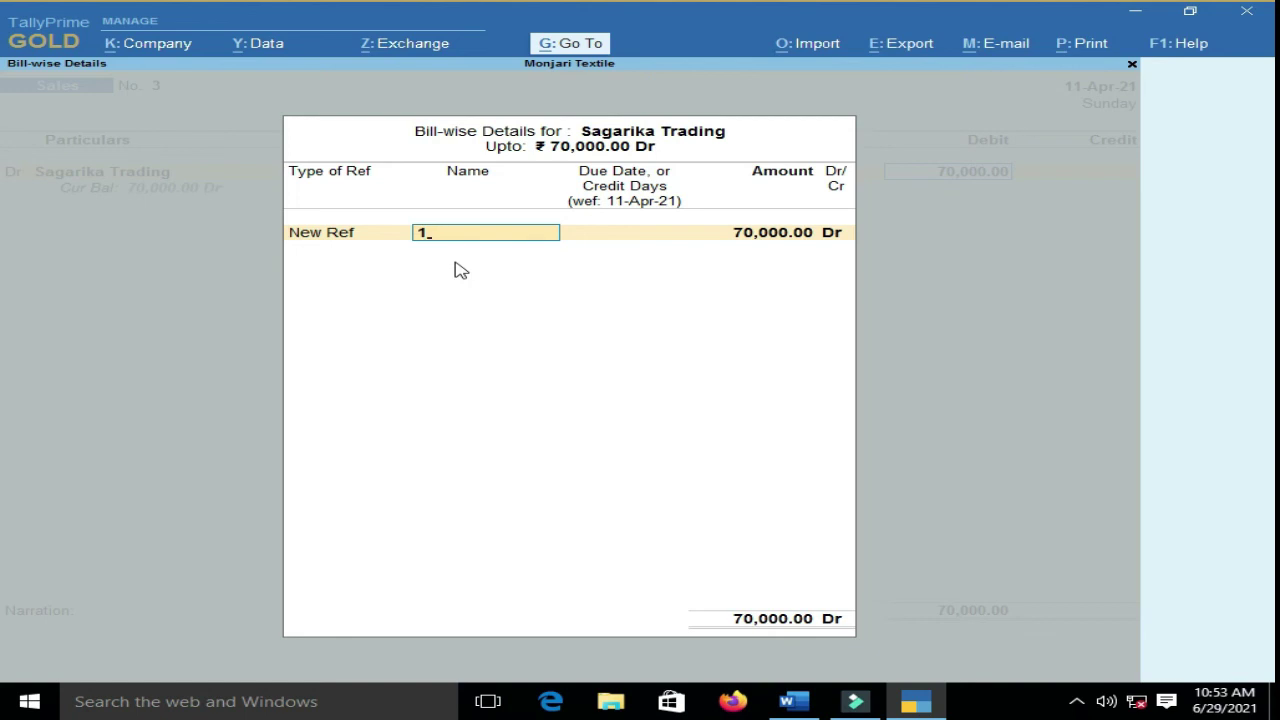
pyautogui.press('Return')
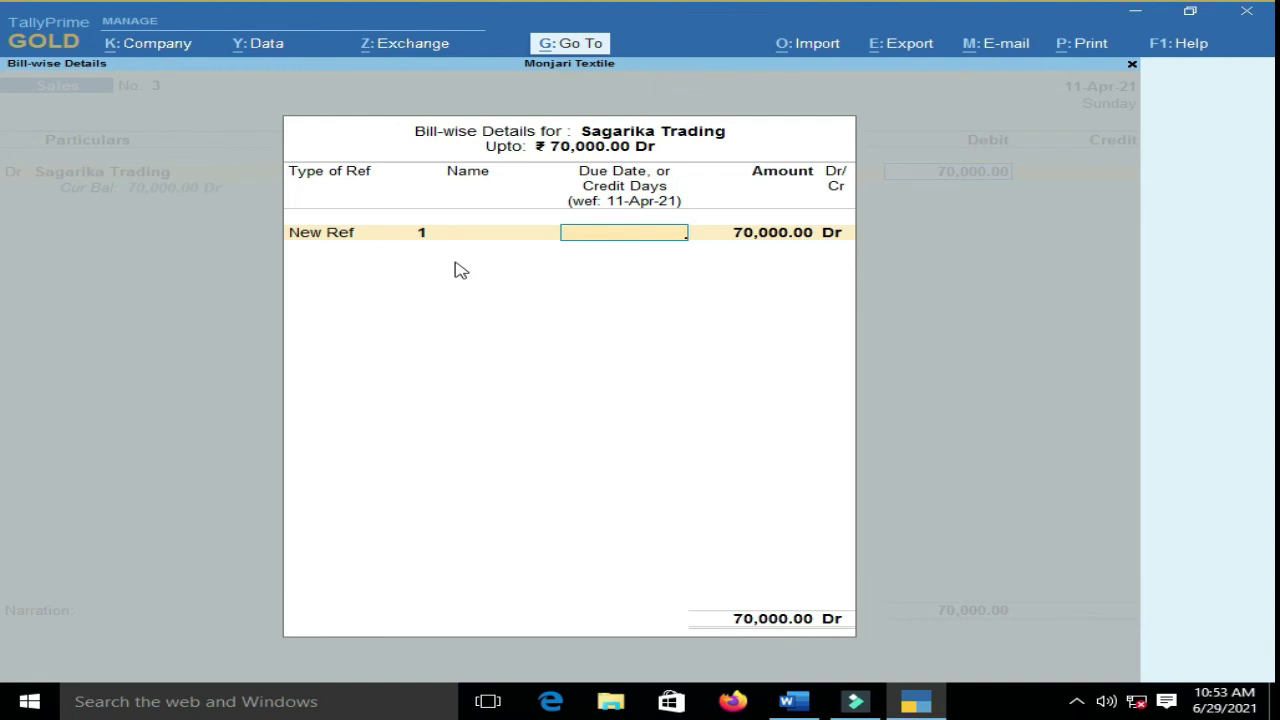
pyautogui.press('Return')
pyautogui.press('Return')
pyautogui.press('Return')
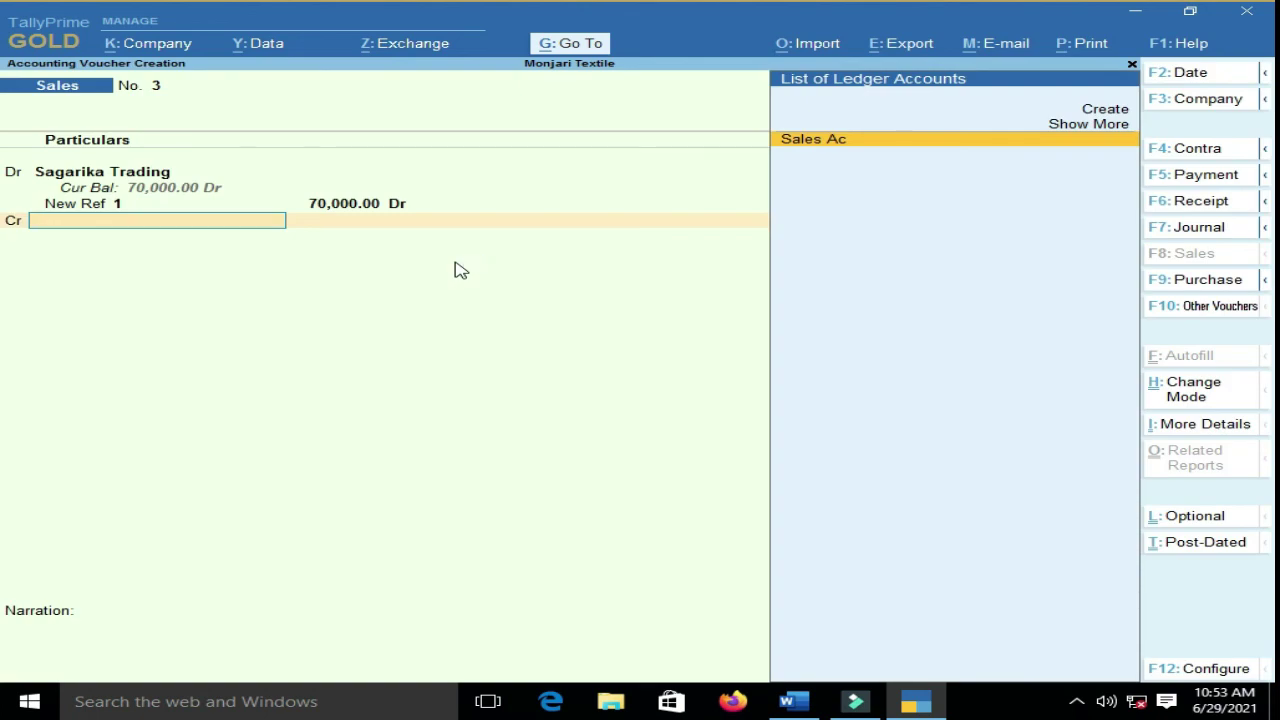
# - Credit Sales Ac with 70,000 and save the sales voucher without a narration
pyautogui.press('Return')
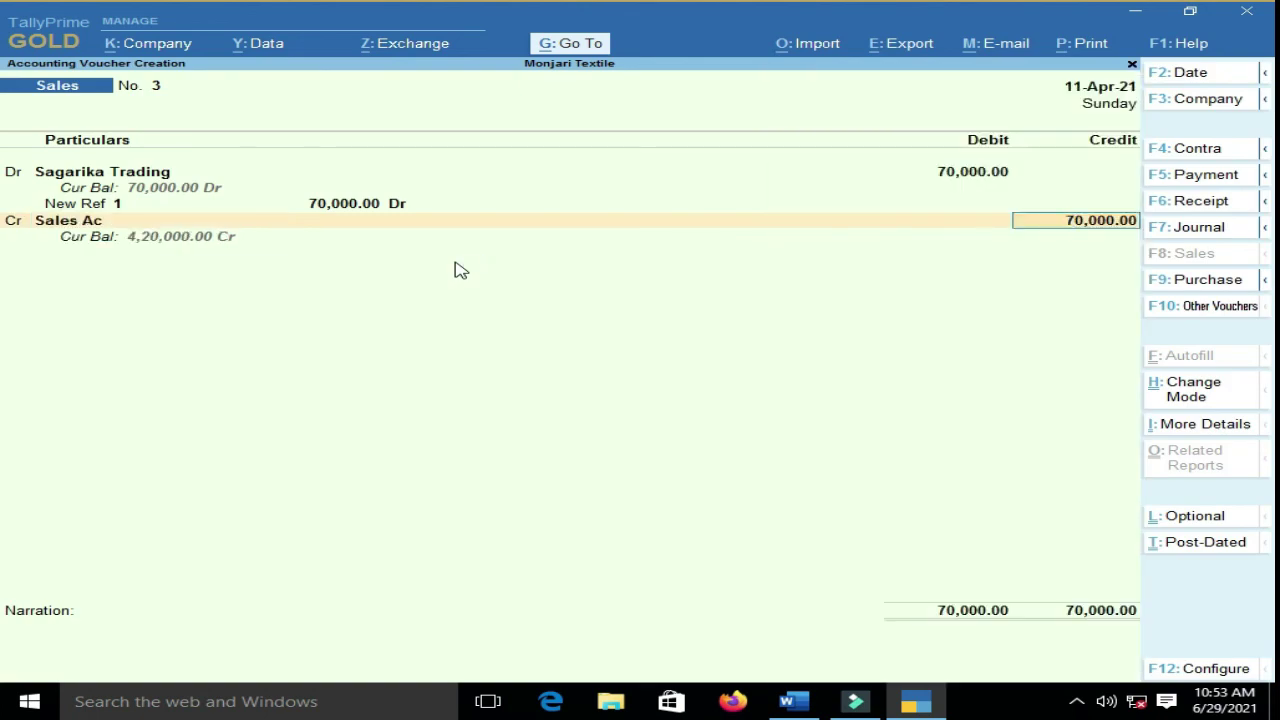
pyautogui.press('Return')
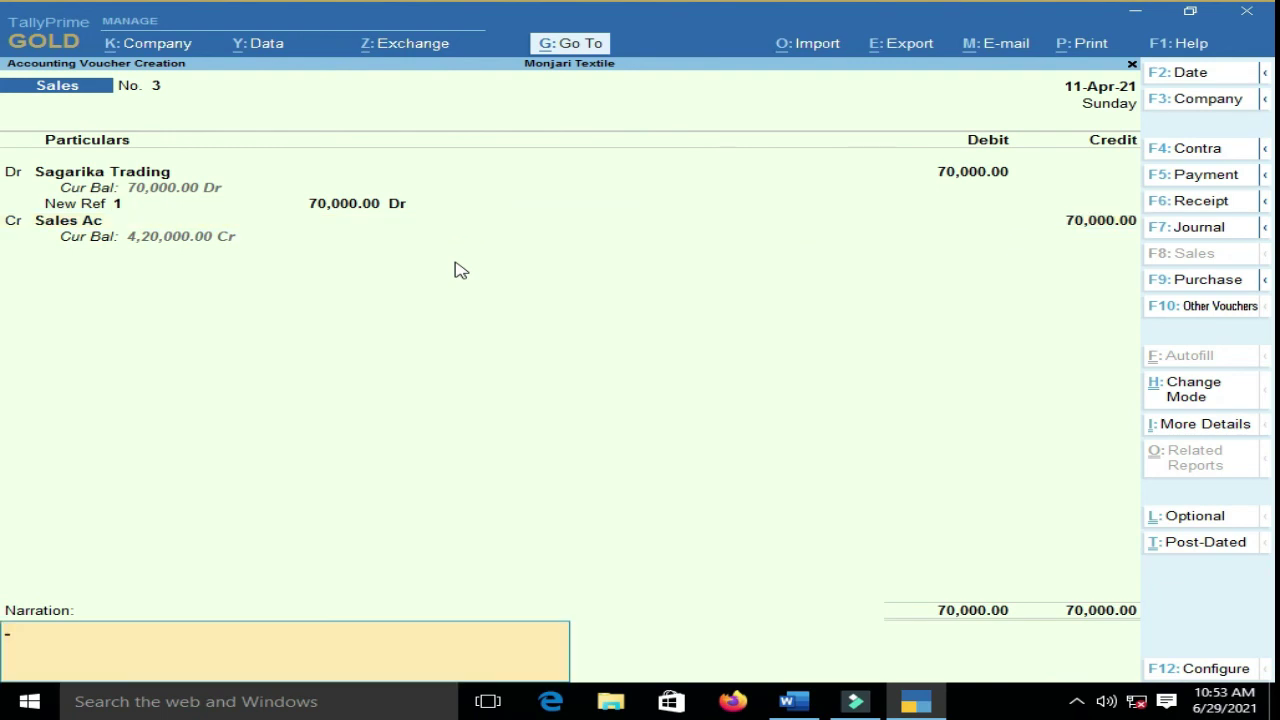
pyautogui.press('Return')
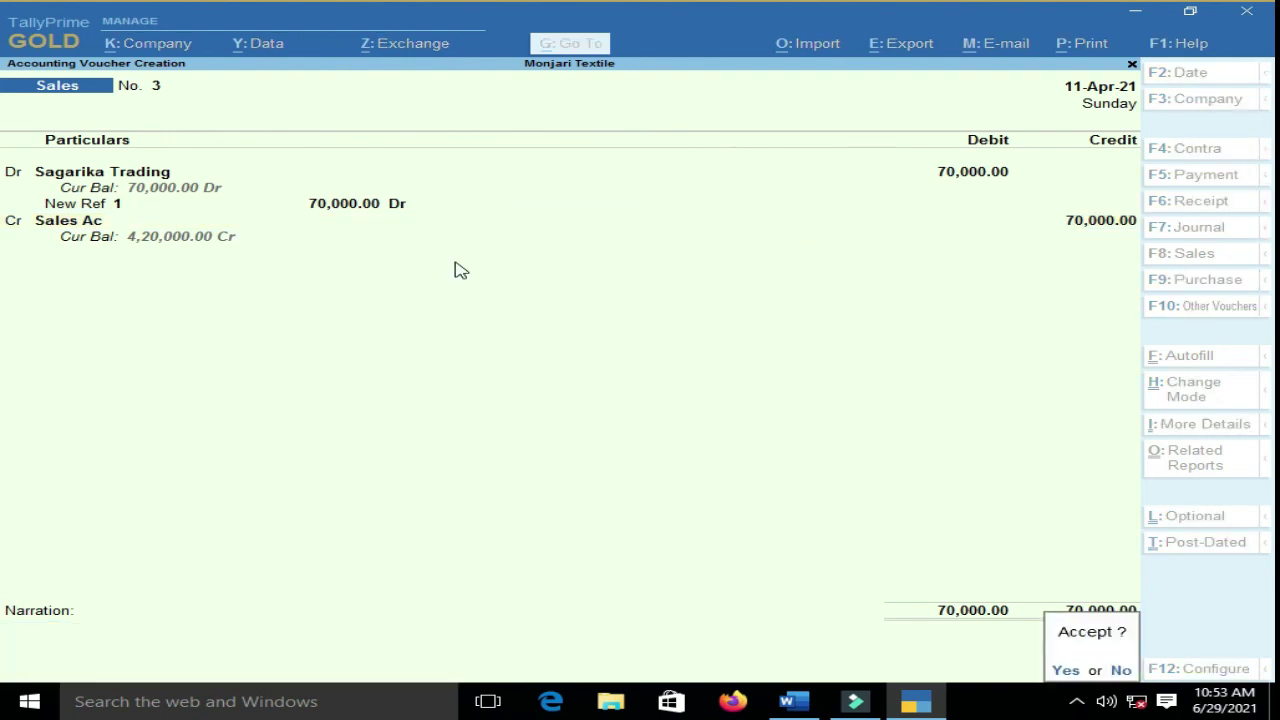
pyautogui.press('Return')
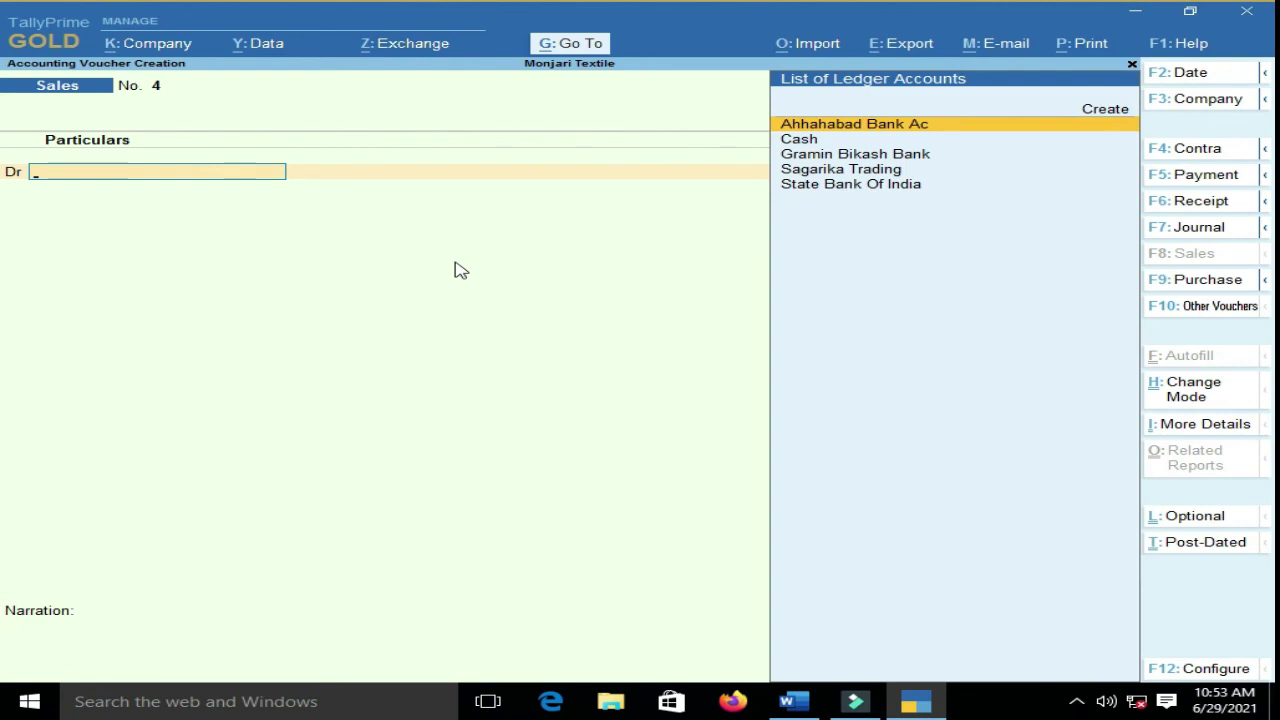
# - Check the 19 April receipt from Sagarika Trading in the Word document and start a receipt voucher dated 19-Apr-21 in TallyPrime
pyautogui.click(790, 701)
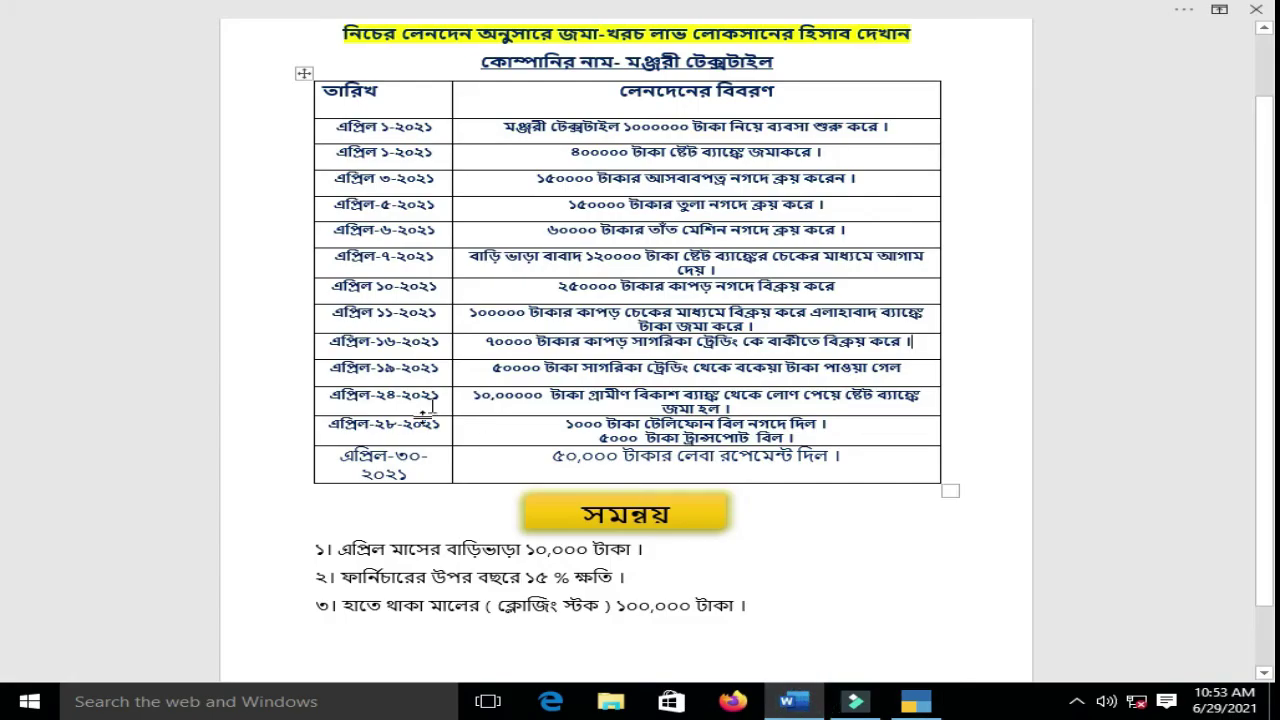
pyautogui.moveTo(497, 373); pyautogui.dragTo(764, 374)
pyautogui.moveTo(813, 376); pyautogui.dragTo(926, 379)
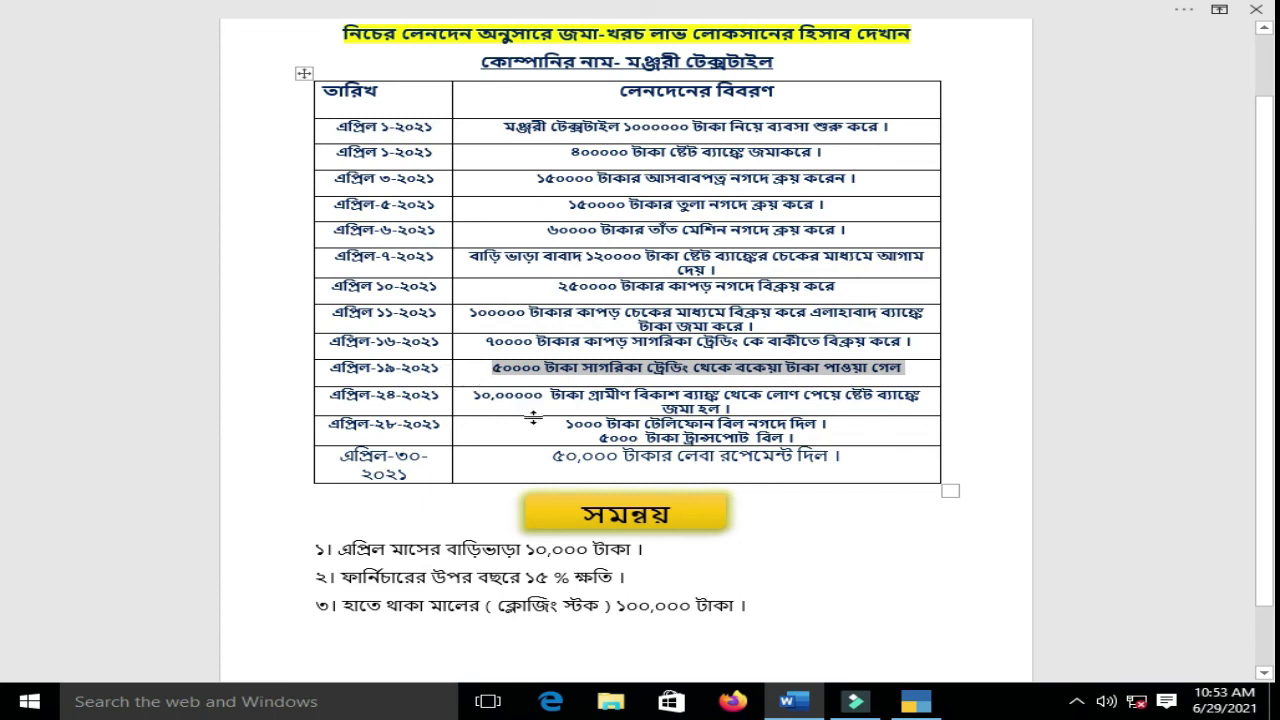
pyautogui.click(917, 704)
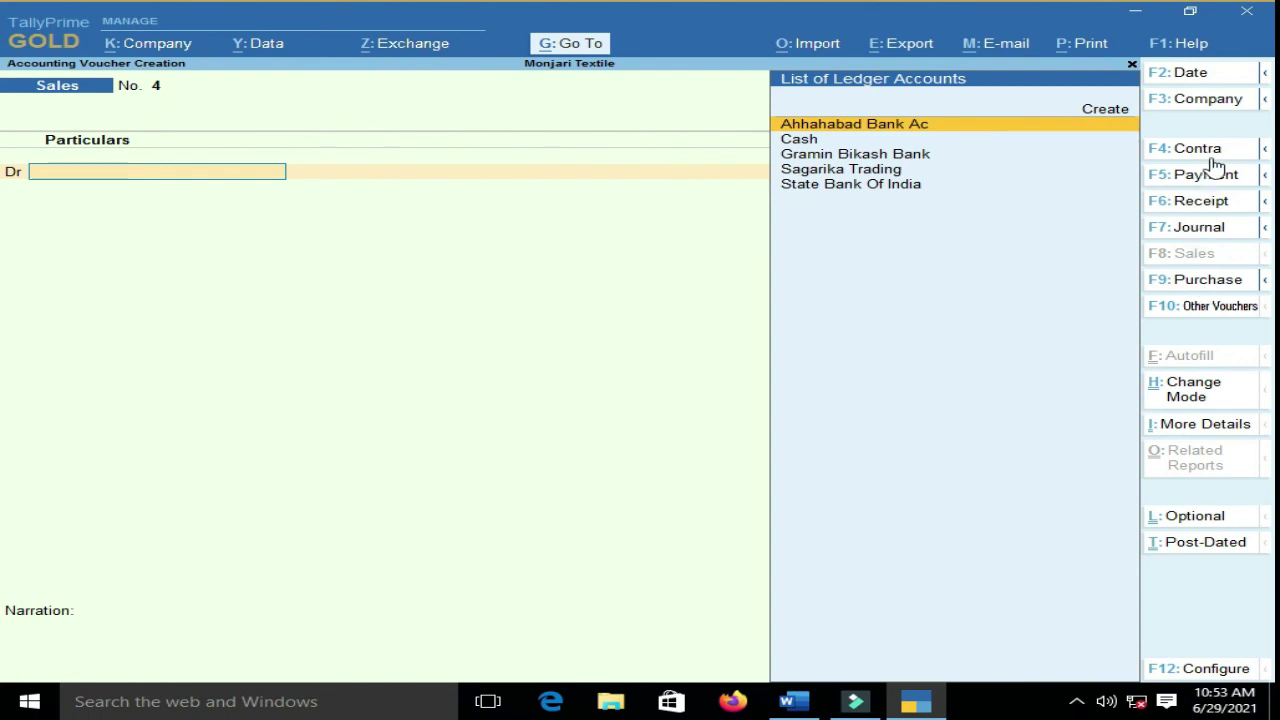
pyautogui.click(1206, 200)
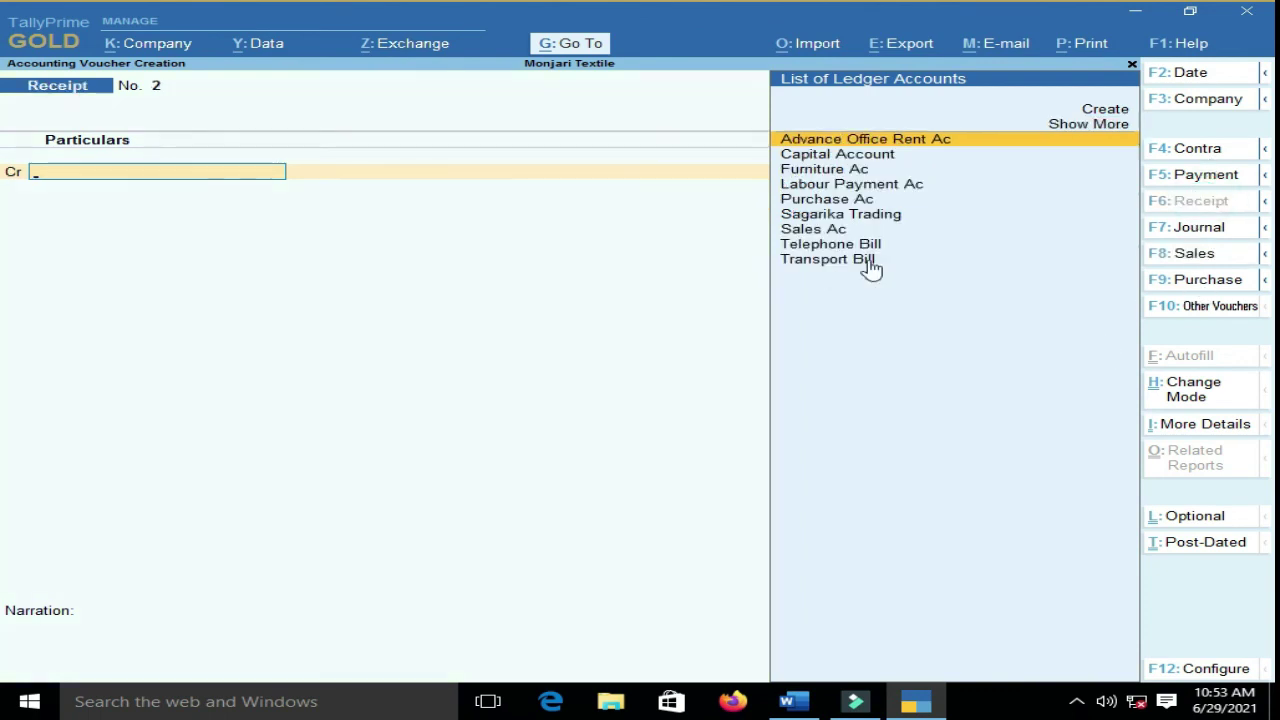
pyautogui.click(1168, 77)
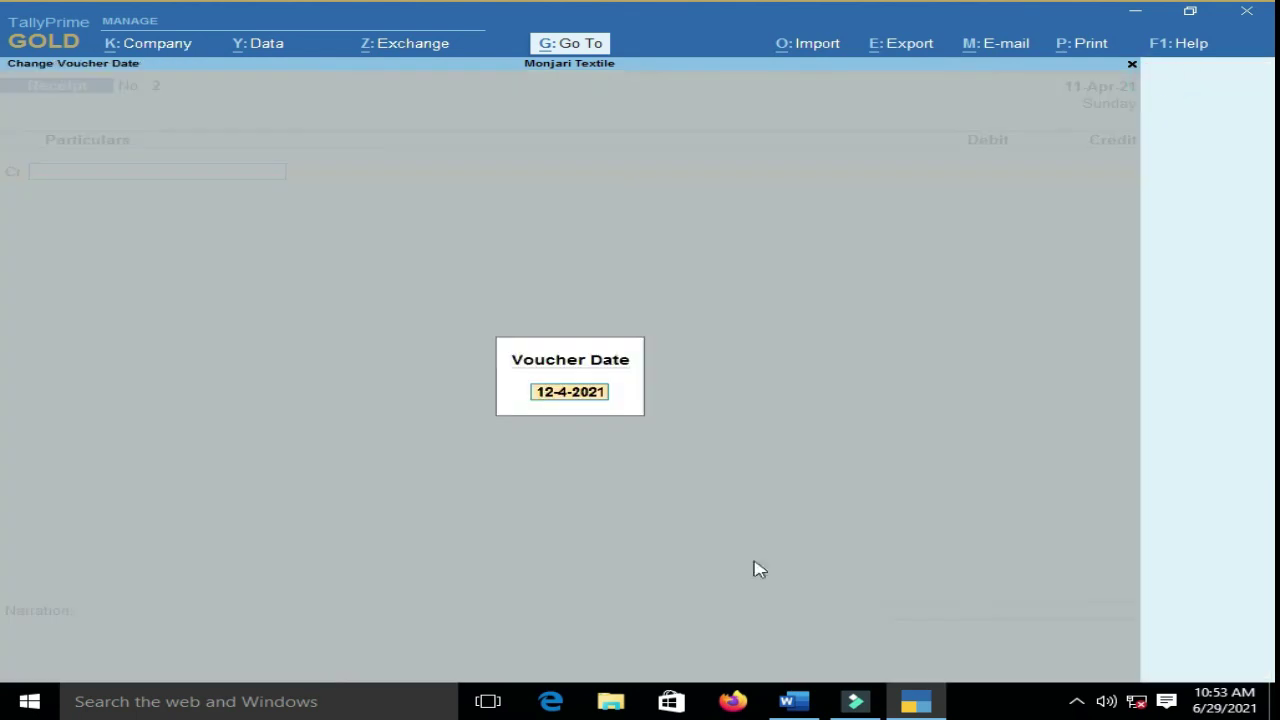
pyautogui.click(783, 704)
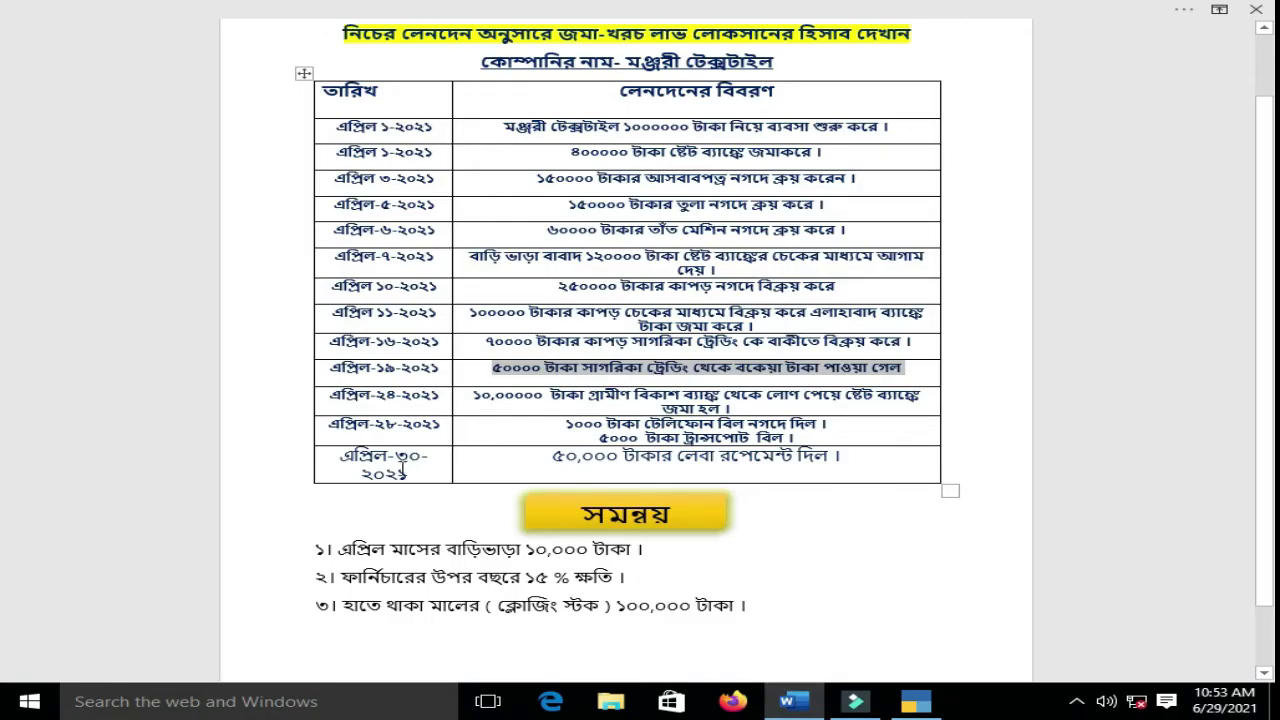
pyautogui.click(915, 701)
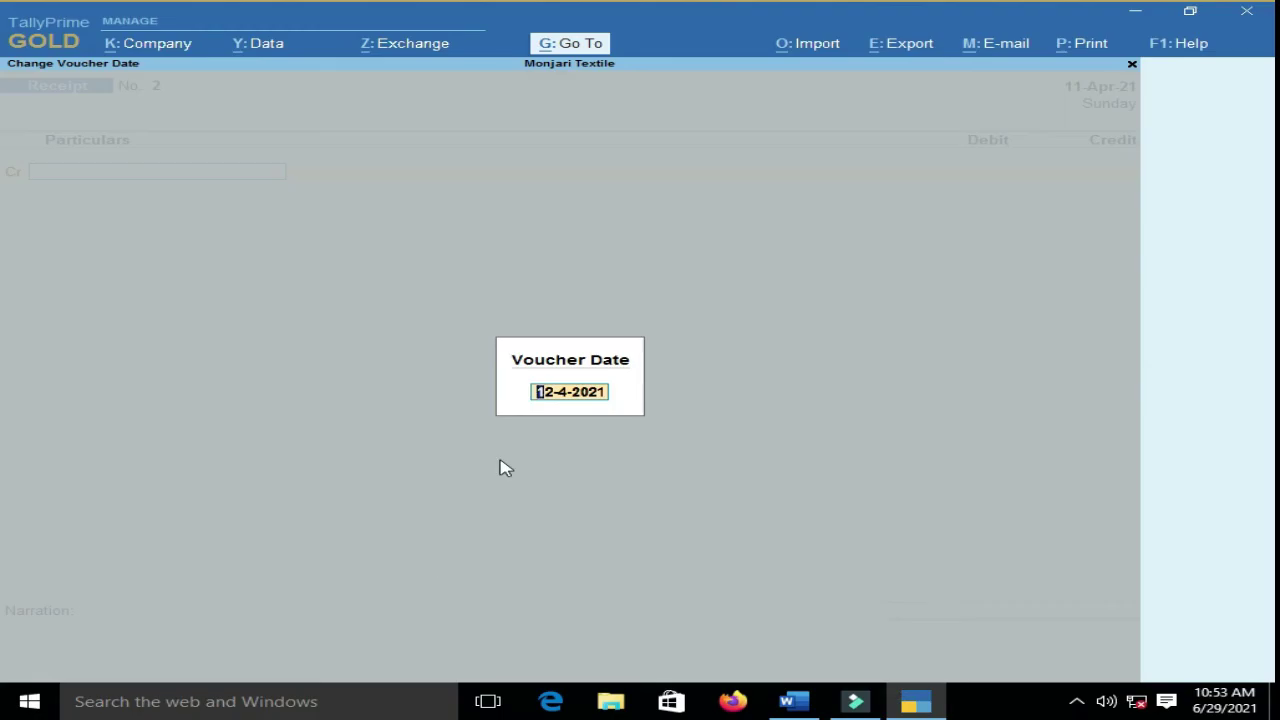
pyautogui.write('19')
pyautogui.press('Return')
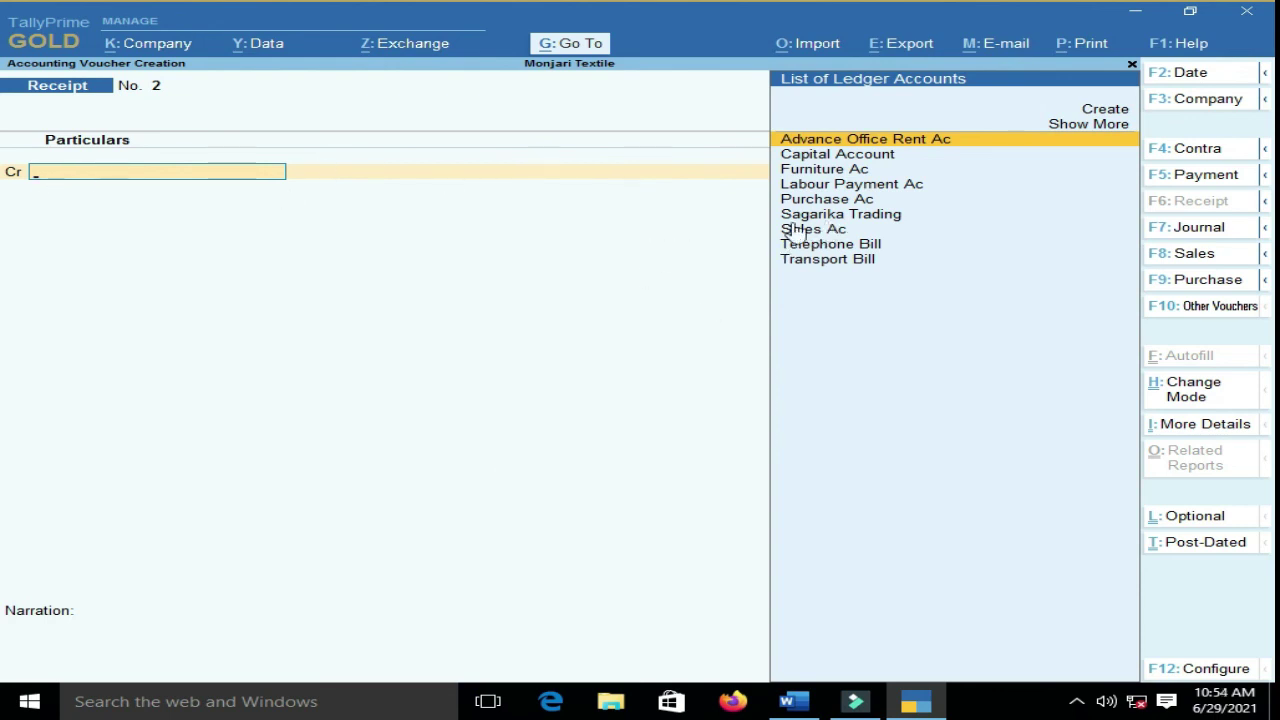
# - Credit Sagarika Trading with 50,000 and allocate it as Agst Ref to pending bill 1
pyautogui.click(848, 216)
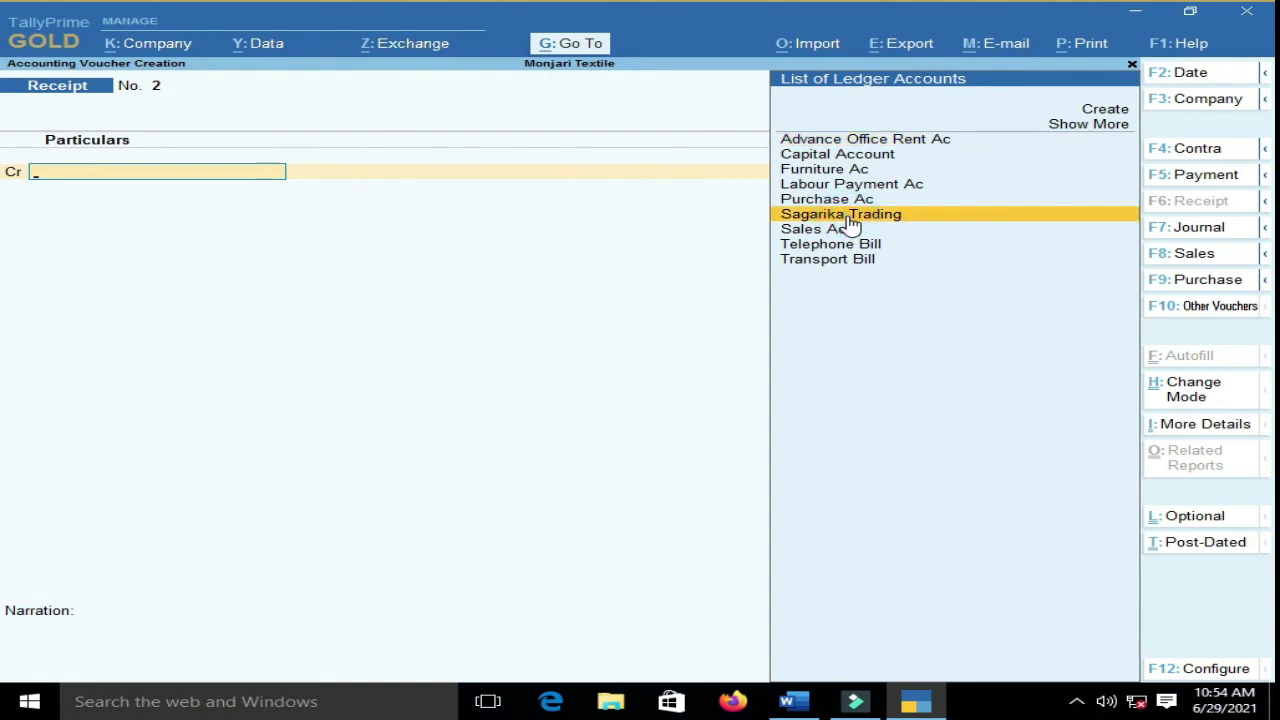
pyautogui.click(848, 216)
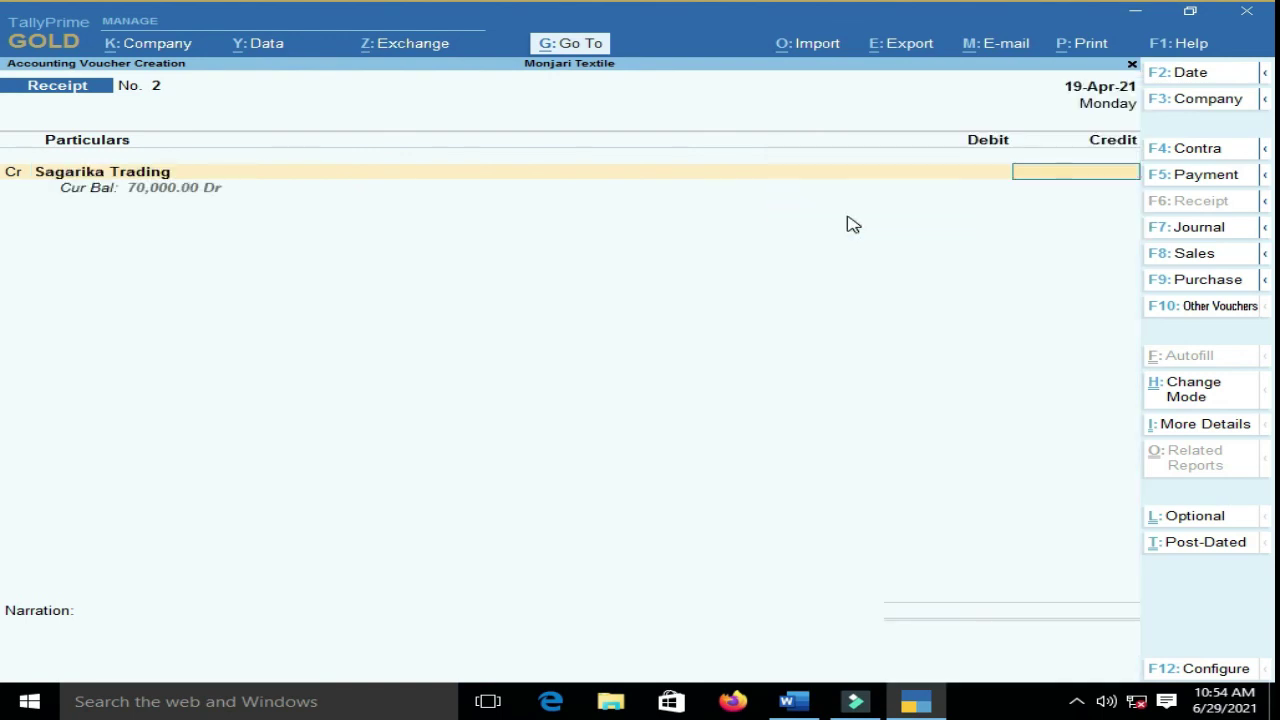
pyautogui.write('50,000.00')
pyautogui.press('Return')
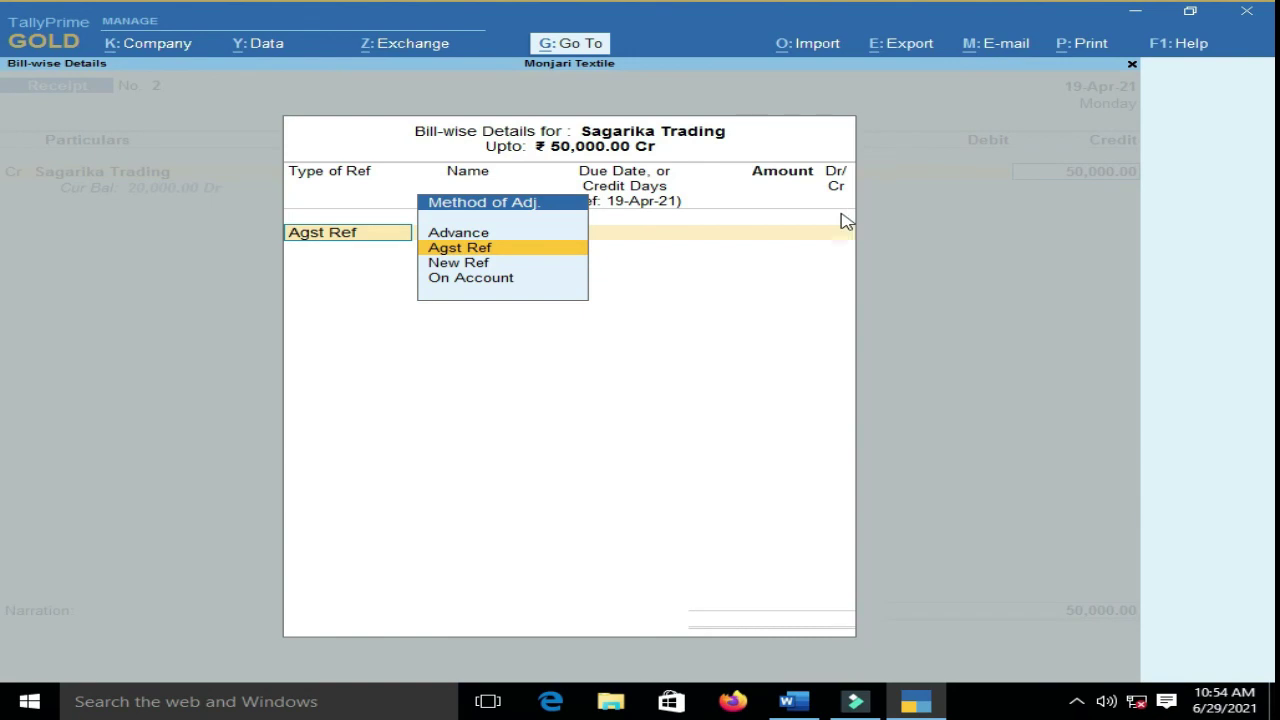
pyautogui.click(472, 249)
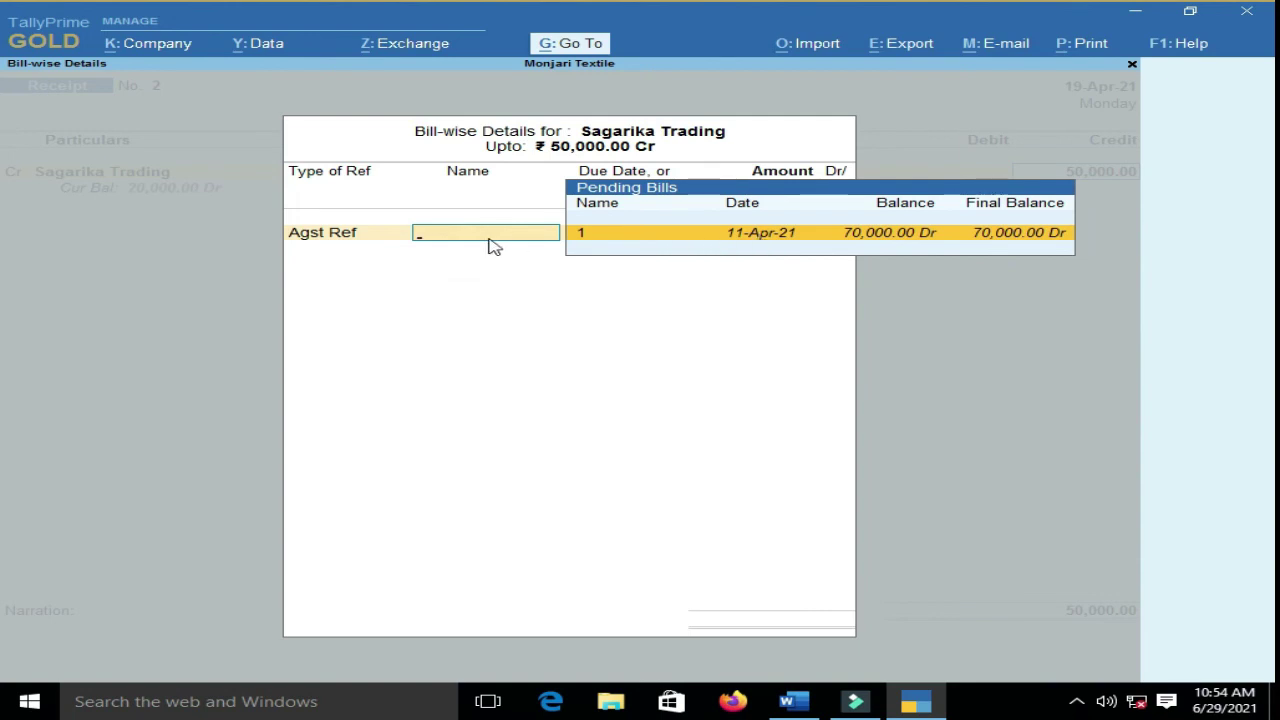
pyautogui.click(612, 238)
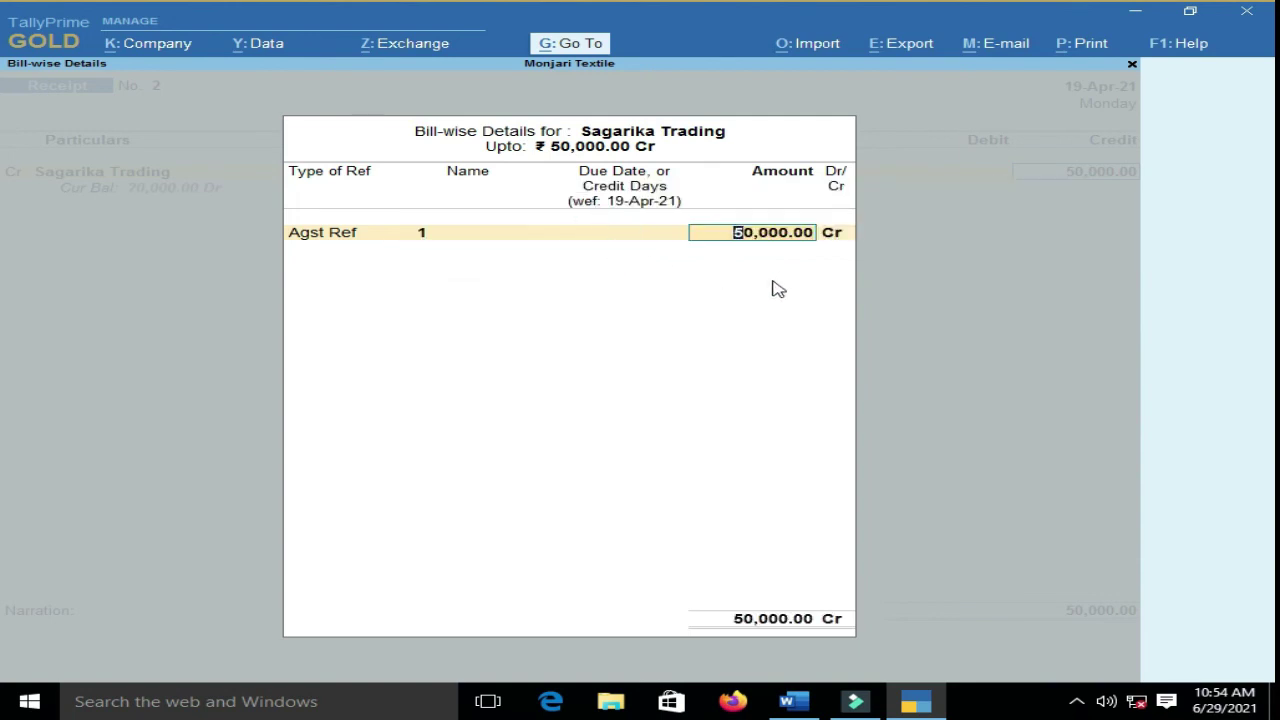
pyautogui.press('Return')
pyautogui.press('Return')
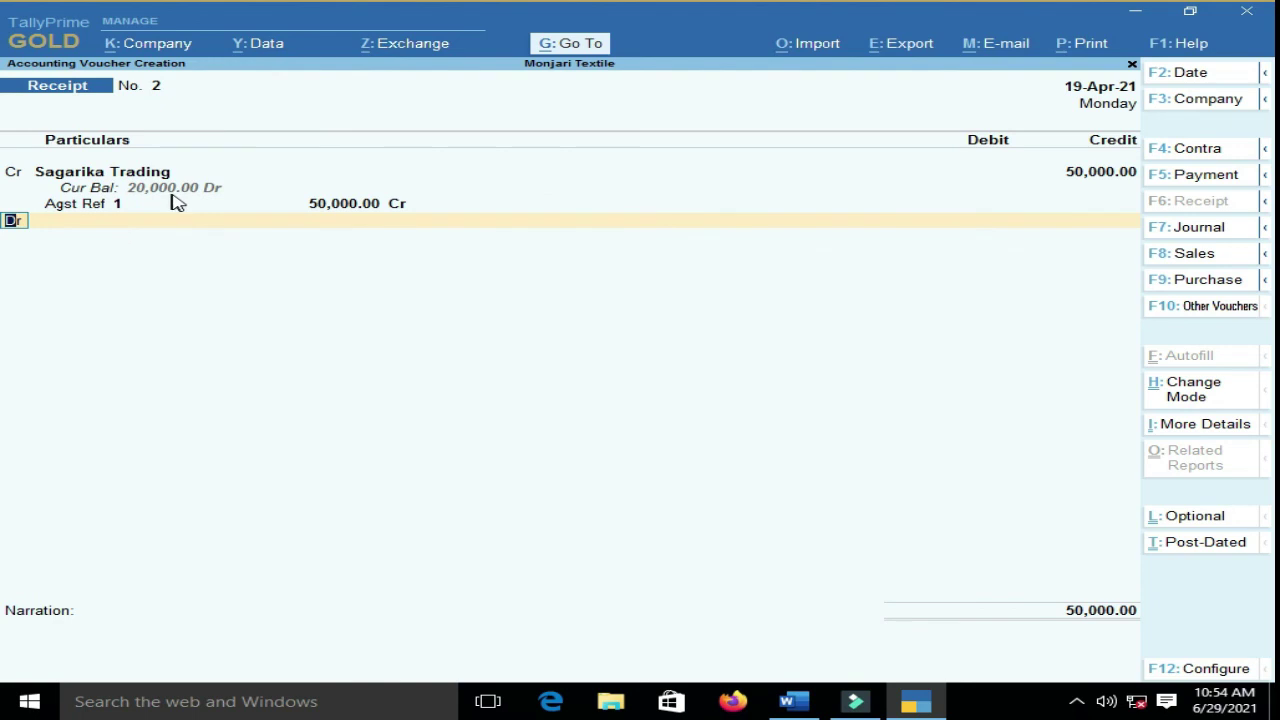
# - Debit Cash with 50,000 after rechecking the Word document, and save the receipt voucher without a narration
pyautogui.press('Return')
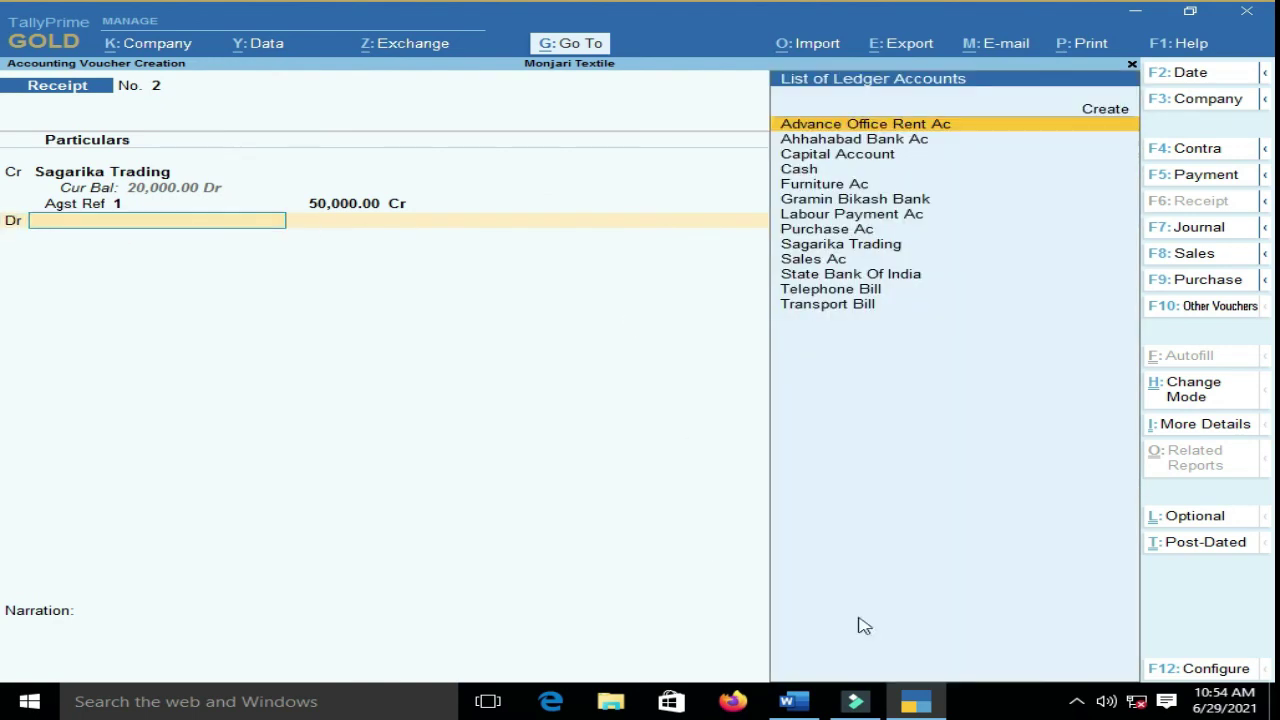
pyautogui.click(787, 701)
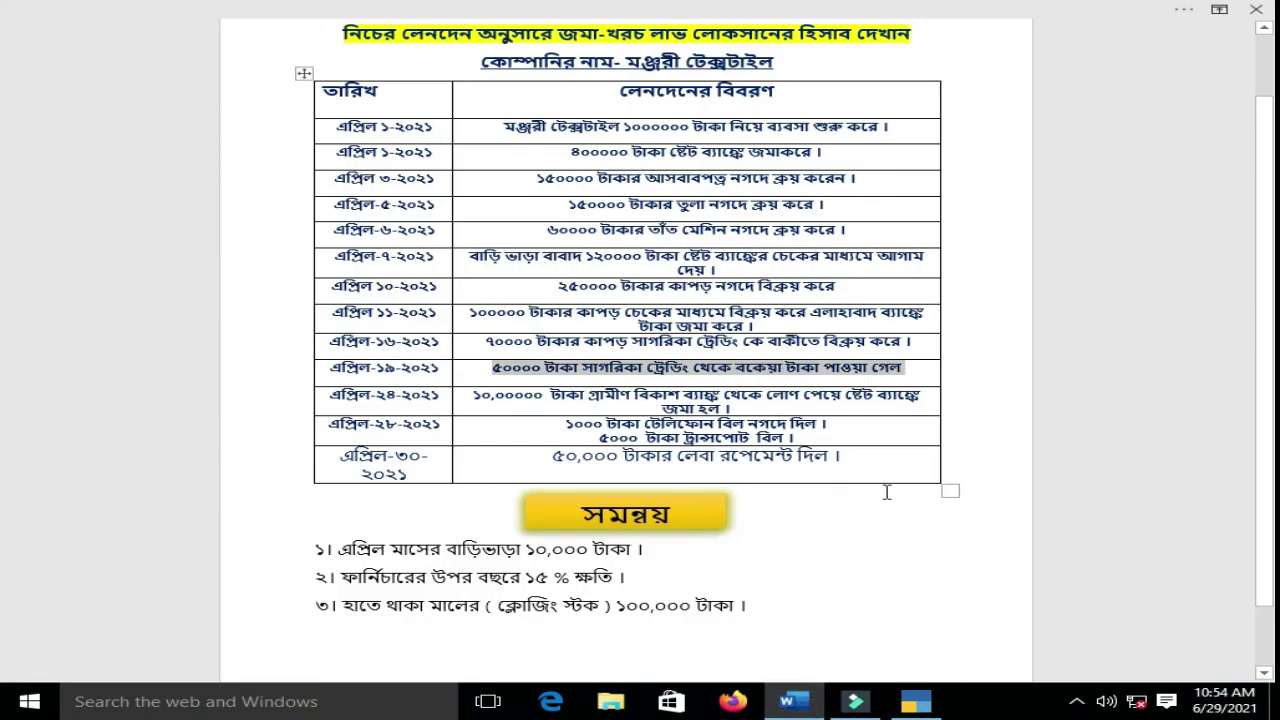
pyautogui.click(915, 693)
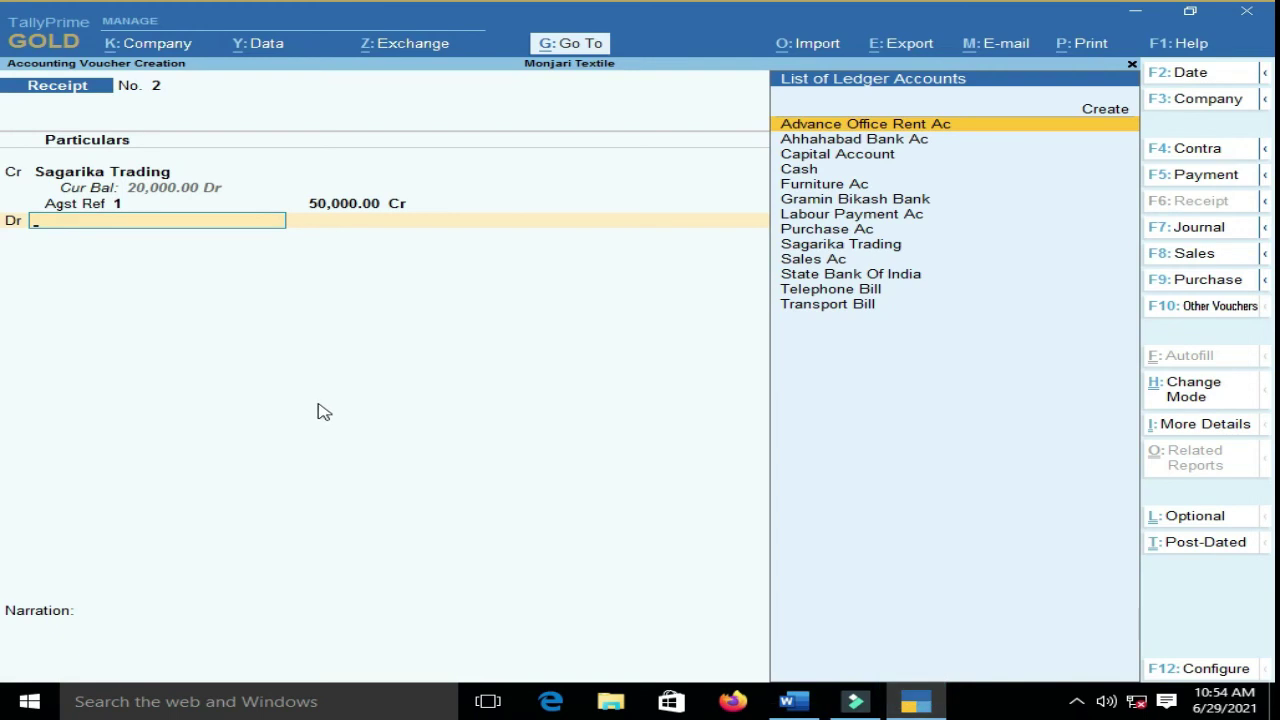
pyautogui.click(800, 177)
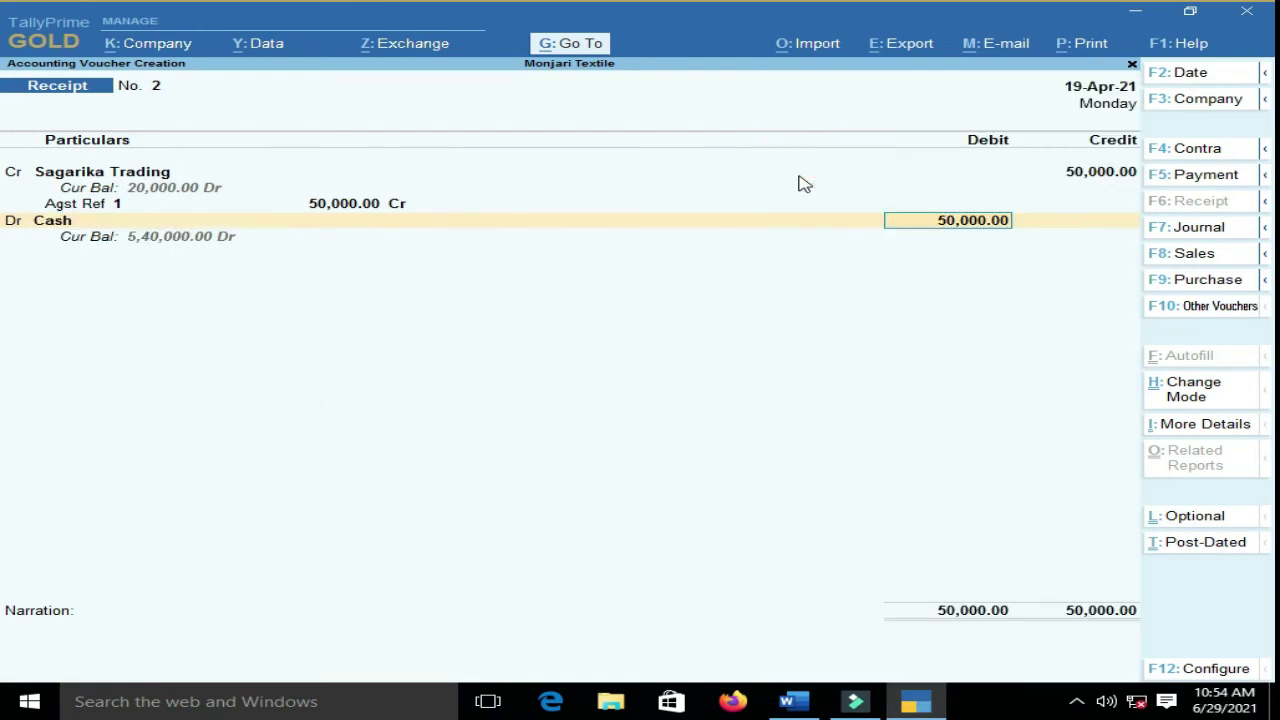
pyautogui.press('Return')
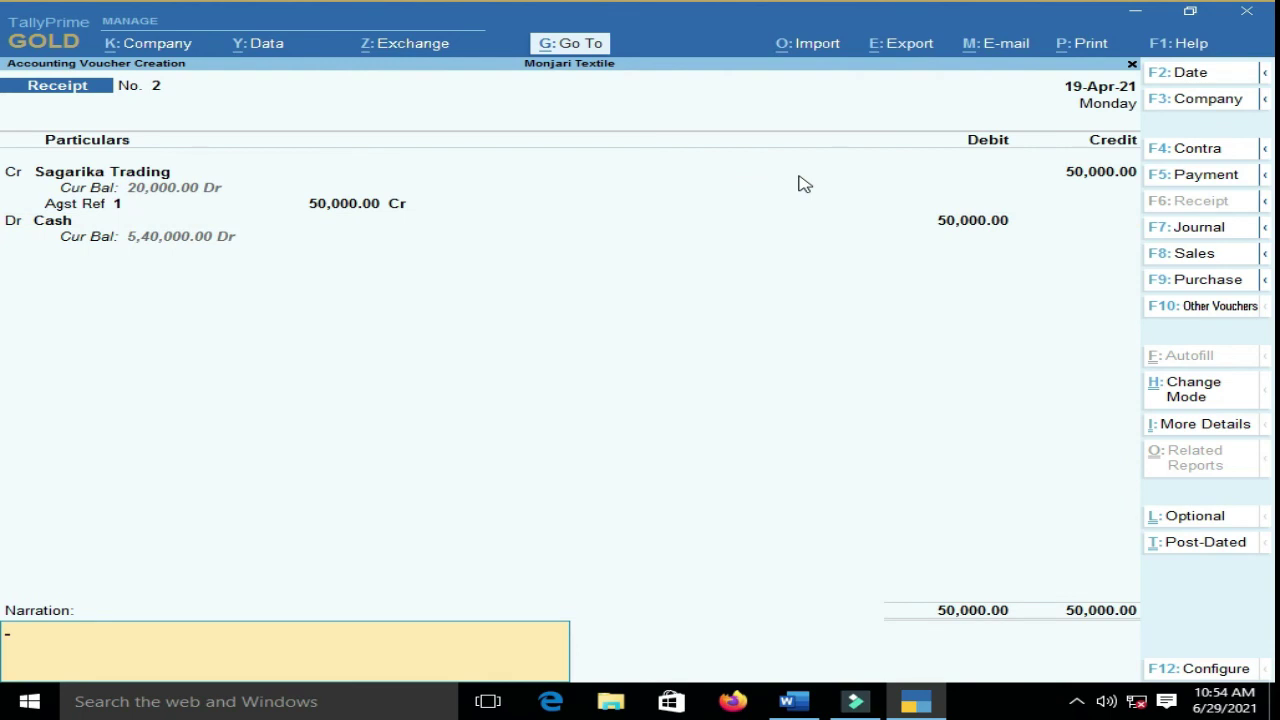
pyautogui.press('Return')
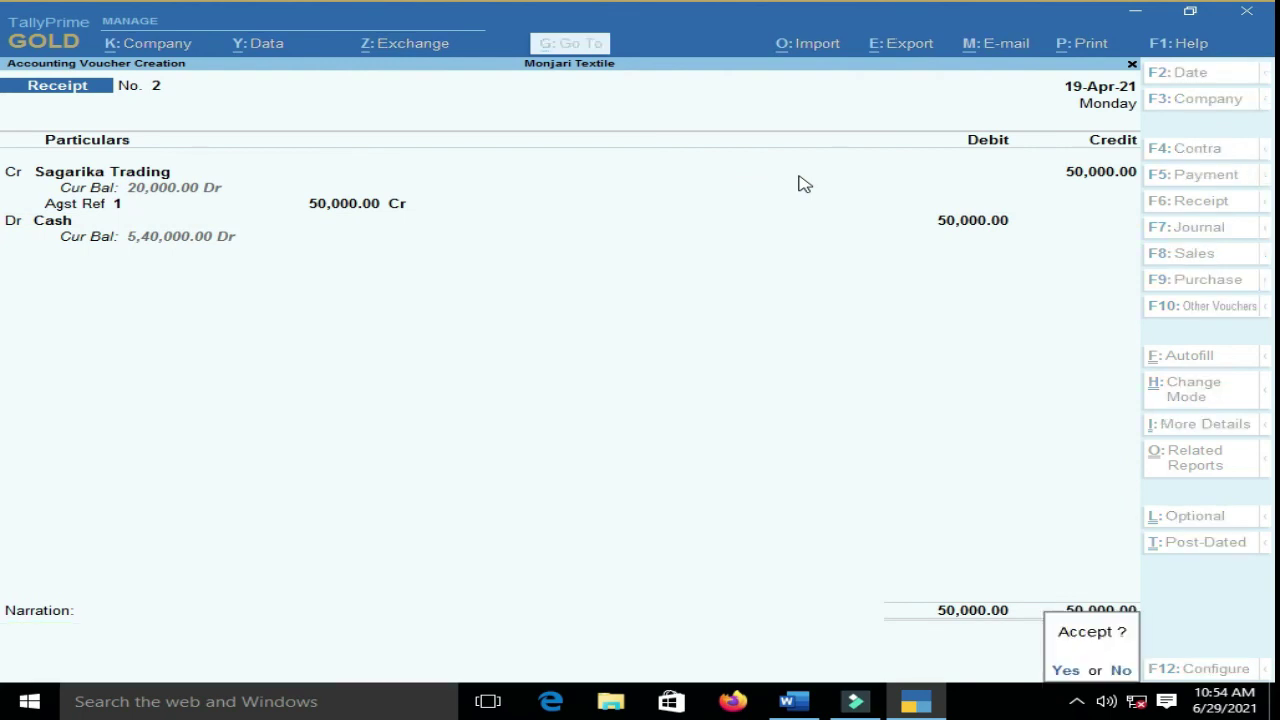
pyautogui.press('Return')
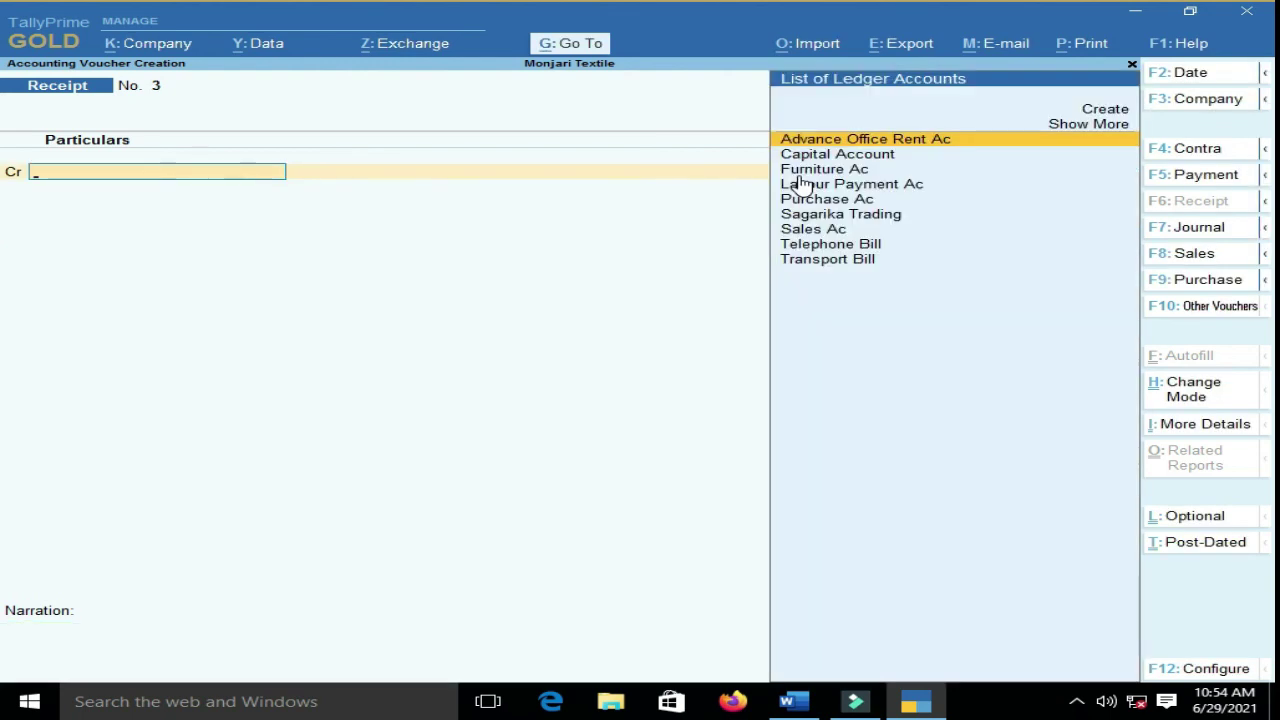
# - Check the 24 April Gramin Bikash Bank loan in the Word document and start a contra voucher in TallyPrime
pyautogui.click(802, 700)
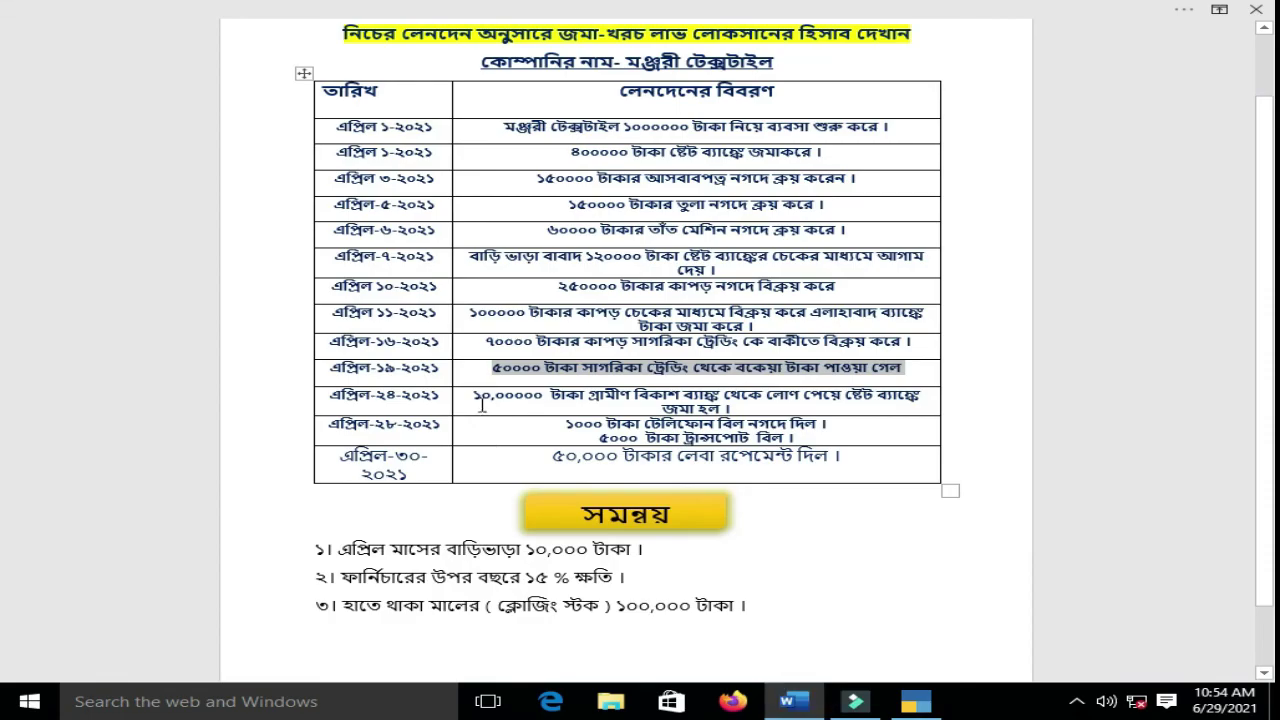
pyautogui.moveTo(474, 395); pyautogui.dragTo(903, 408)
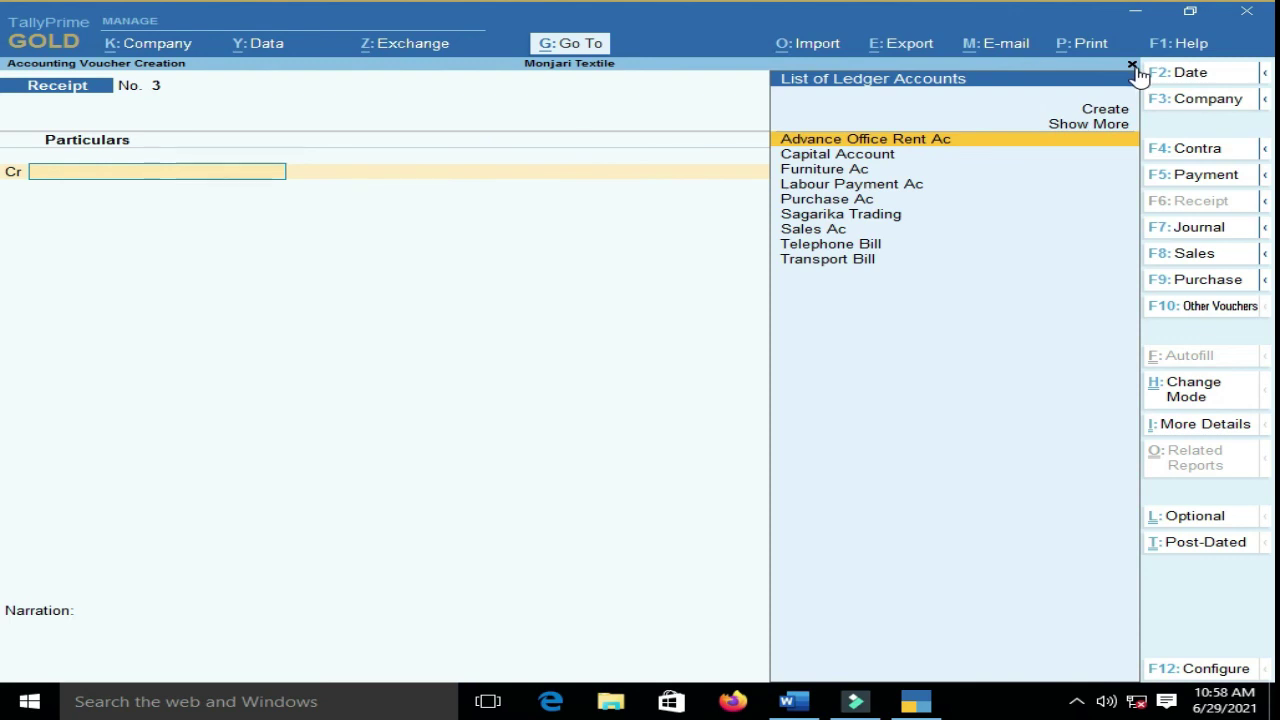
pyautogui.click(1185, 151)
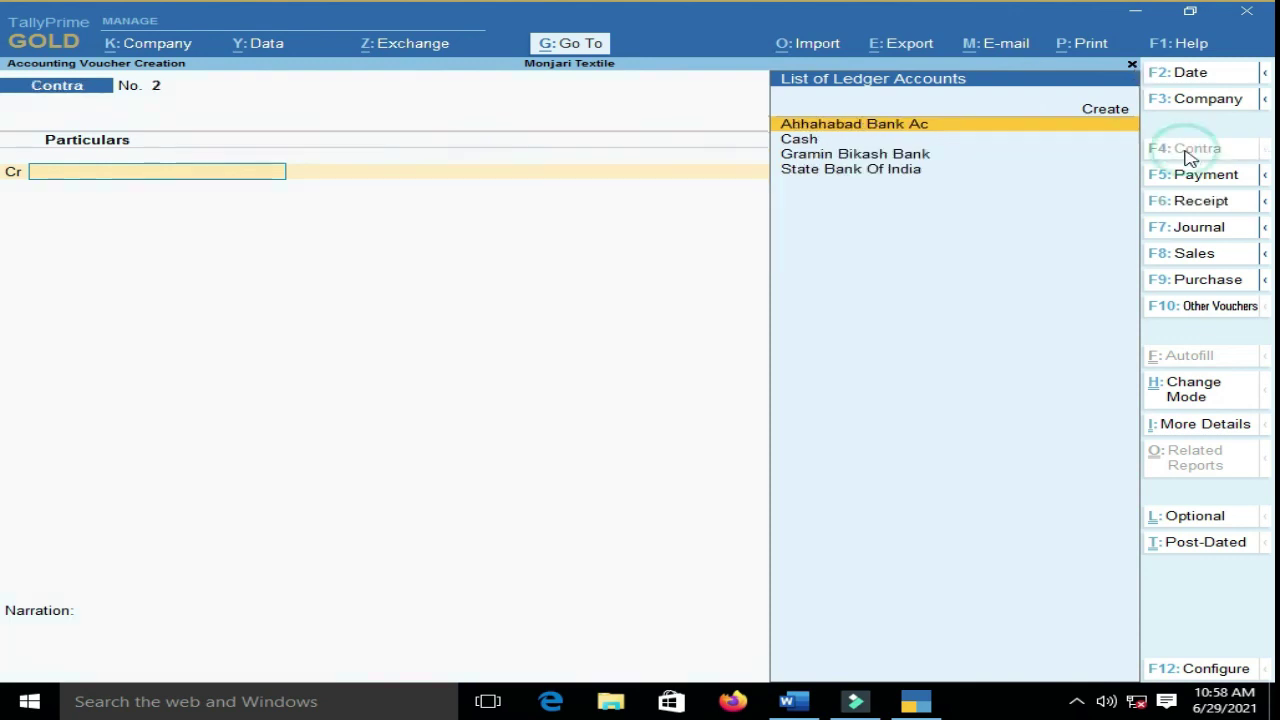
# - Credit Gramin Bikash Bank with 10,00,000 and accept the Cheque bank allocation without an instrument number
pyautogui.click(865, 156)
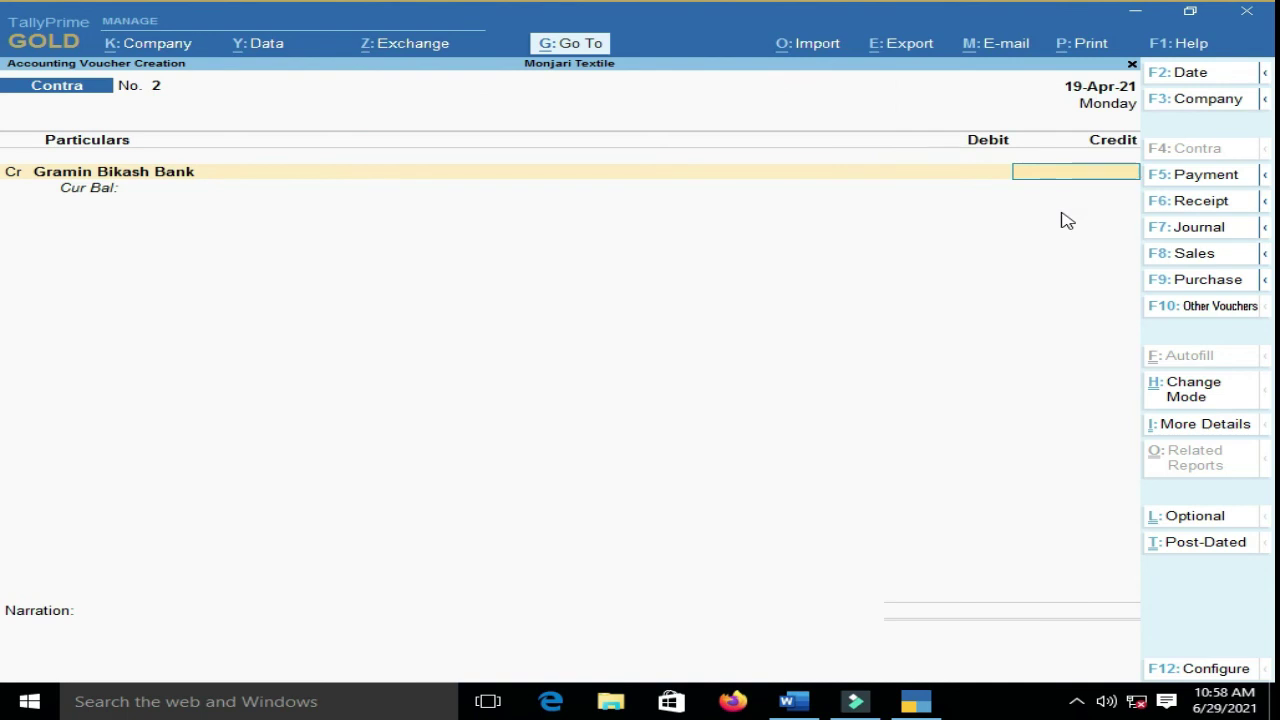
pyautogui.write('1000000')
pyautogui.press('Return')
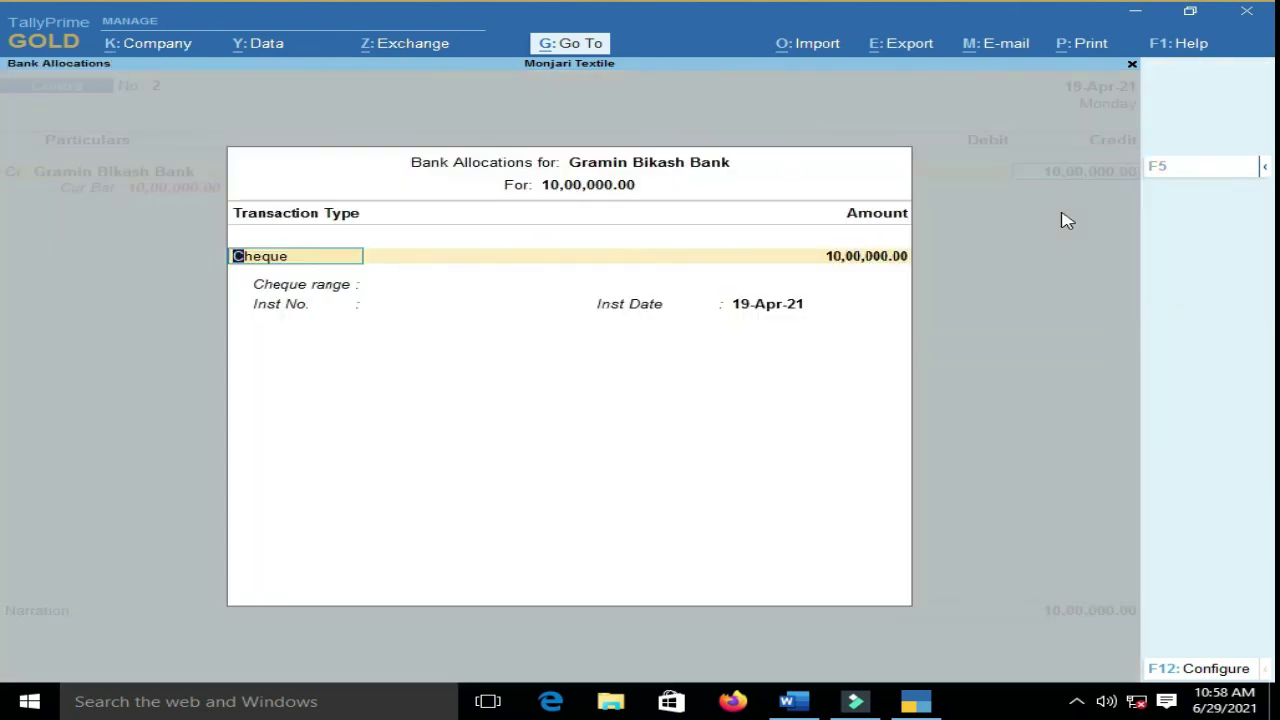
pyautogui.press('Return')
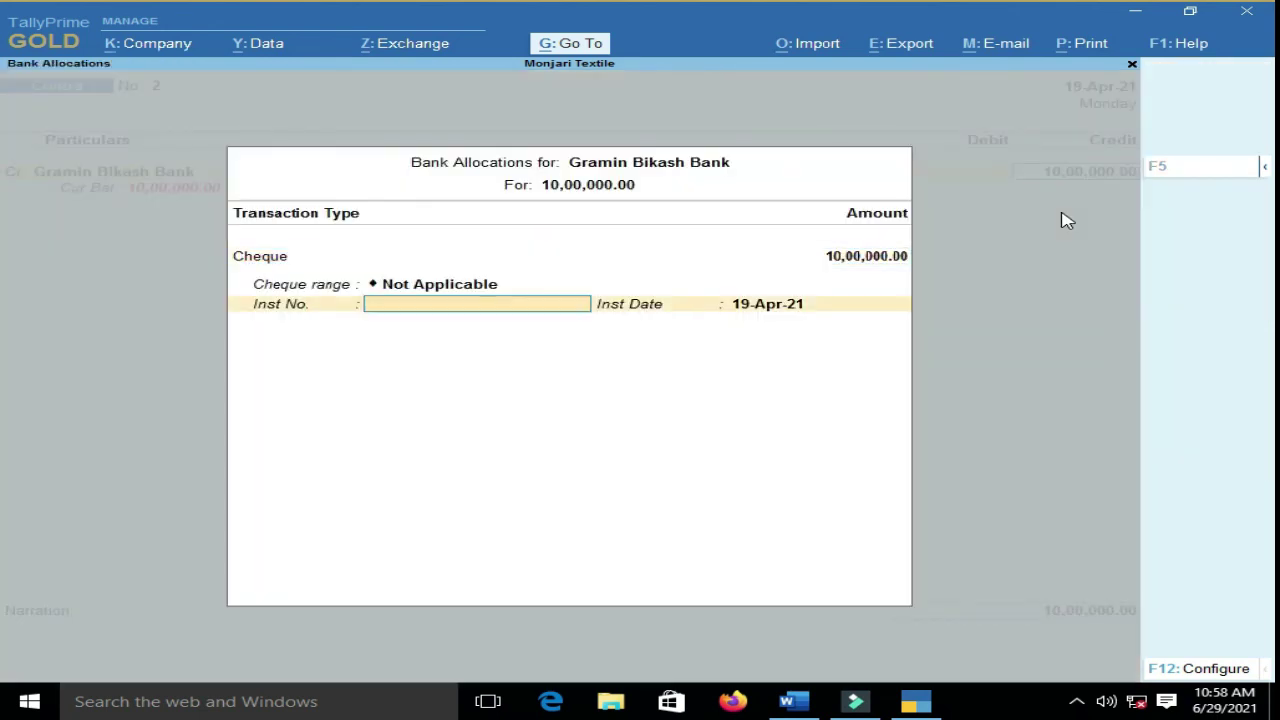
pyautogui.press('Return')
pyautogui.press('Return')
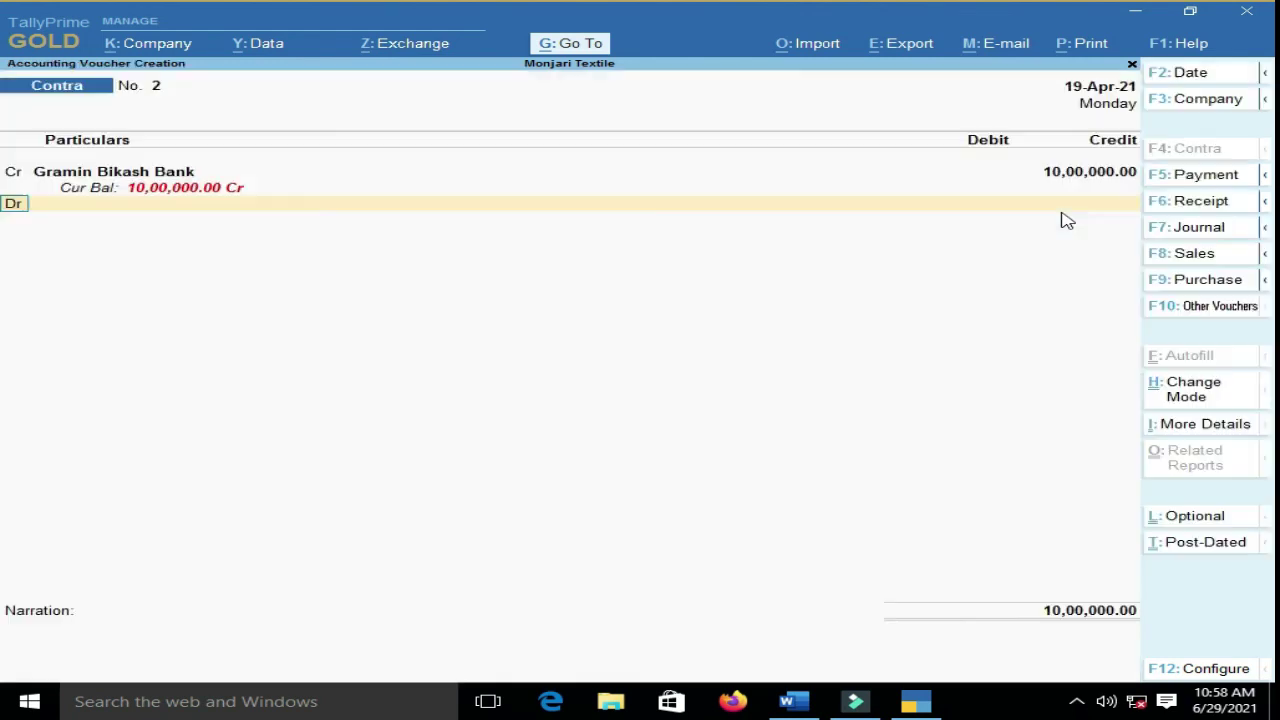
# - Debit State Bank Of India with 10,00,000 after rechecking the Word document, and accept its Cheque/DD allocation without an instrument number
pyautogui.press('Return')
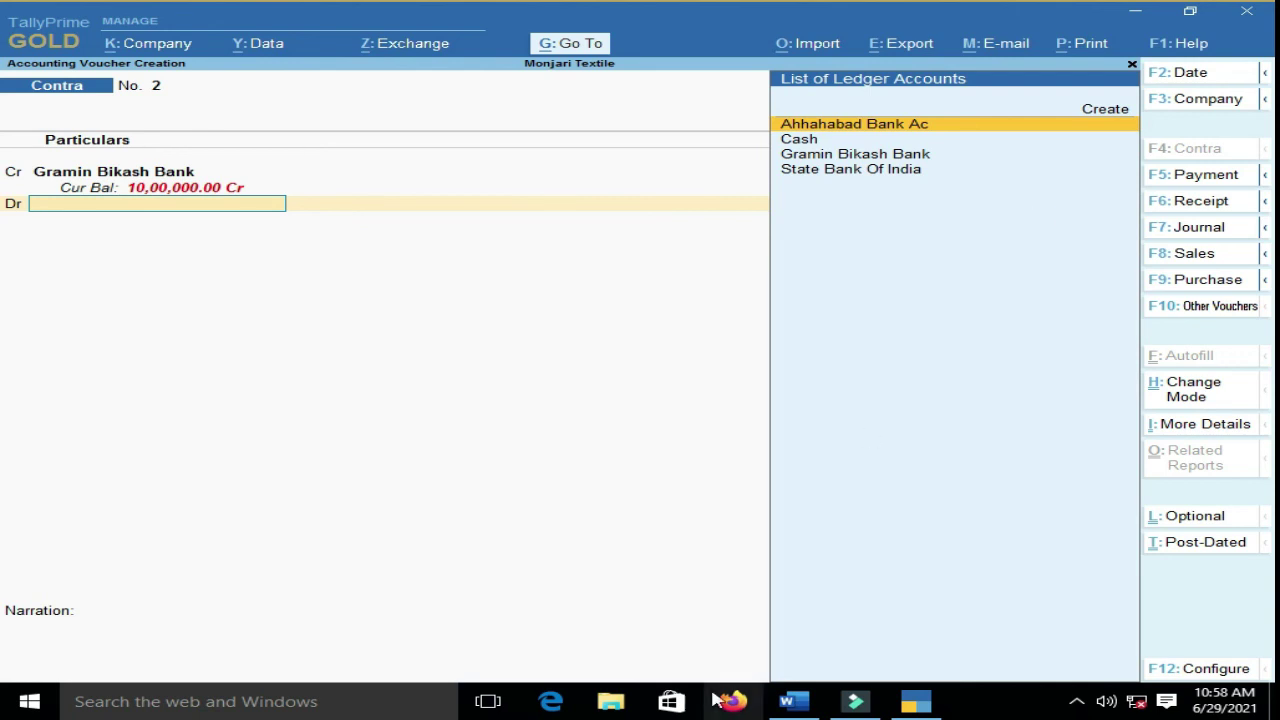
pyautogui.click(793, 702)
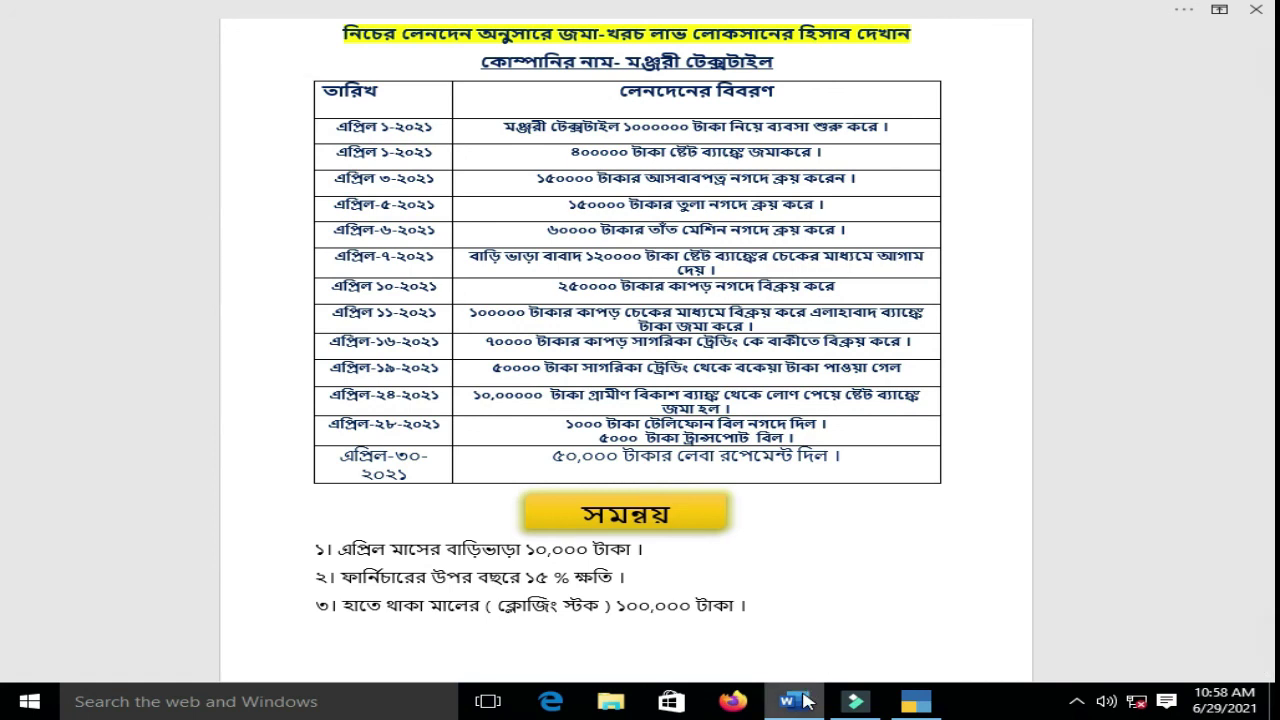
pyautogui.click(915, 701)
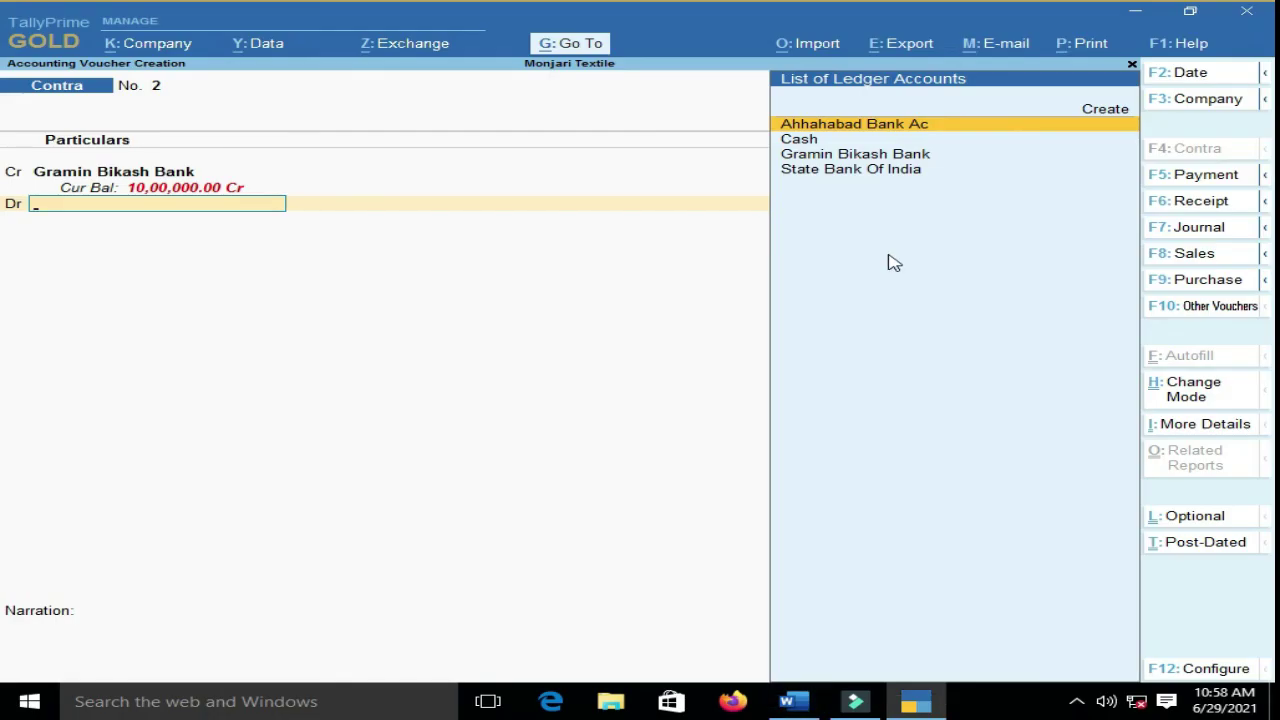
pyautogui.click(855, 172)
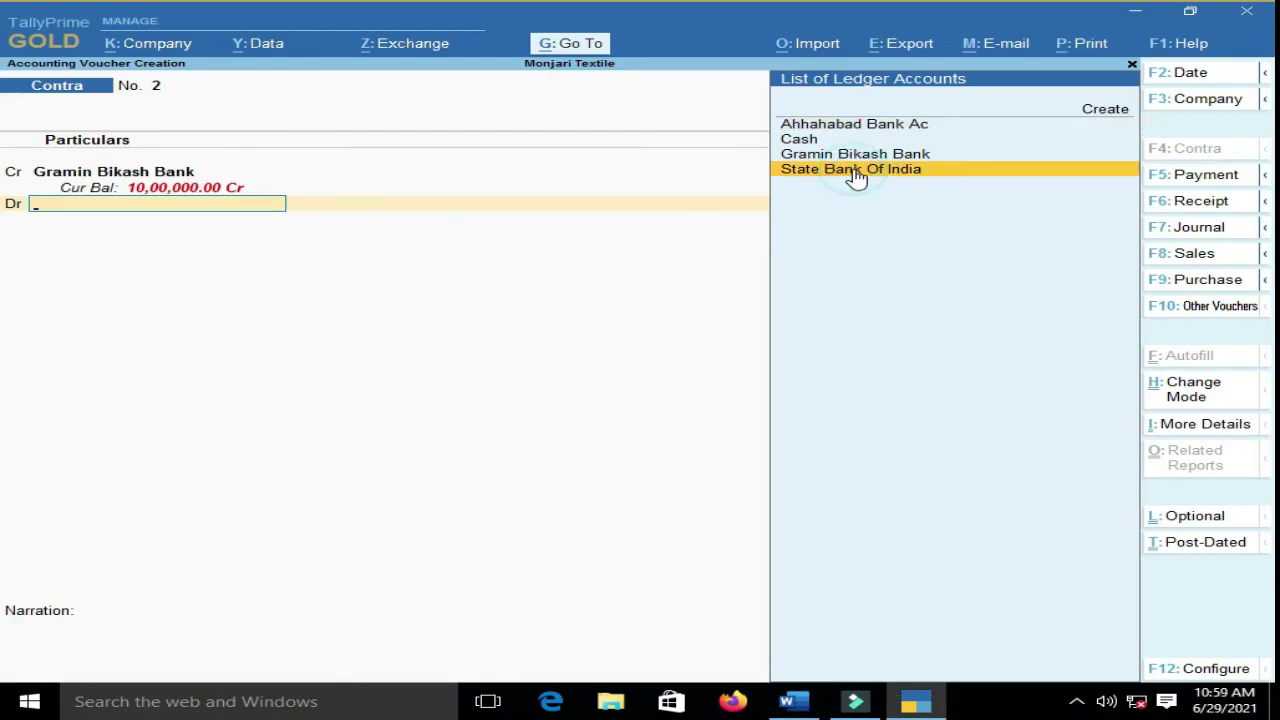
pyautogui.press('Return')
pyautogui.press('Return')
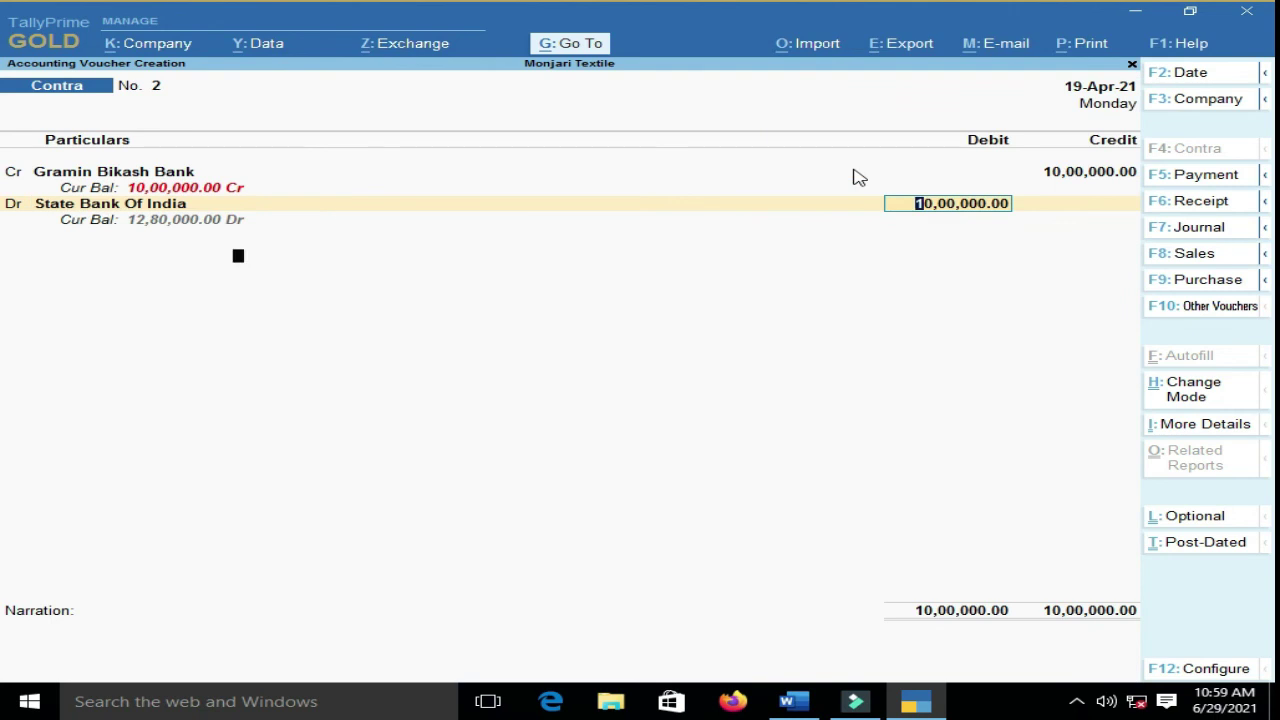
pyautogui.press('Return')
pyautogui.press('Return')
pyautogui.press('Return')
pyautogui.press('Return')
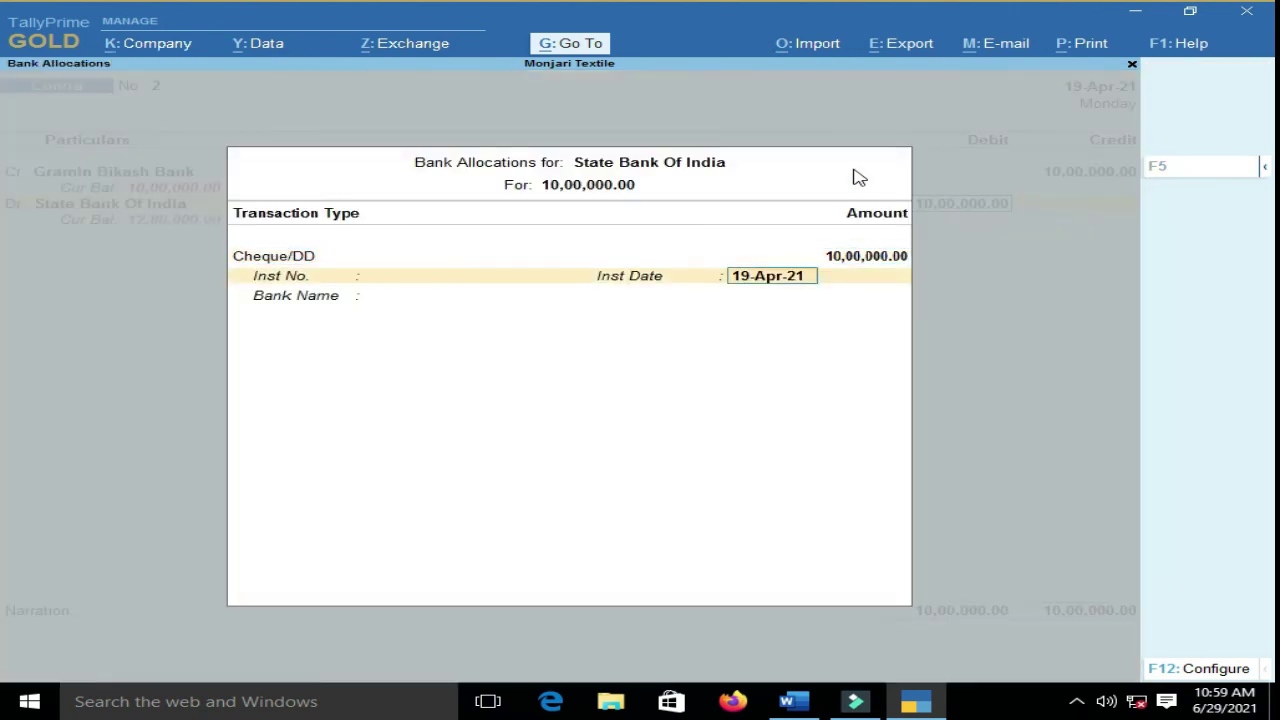
pyautogui.press('Return')
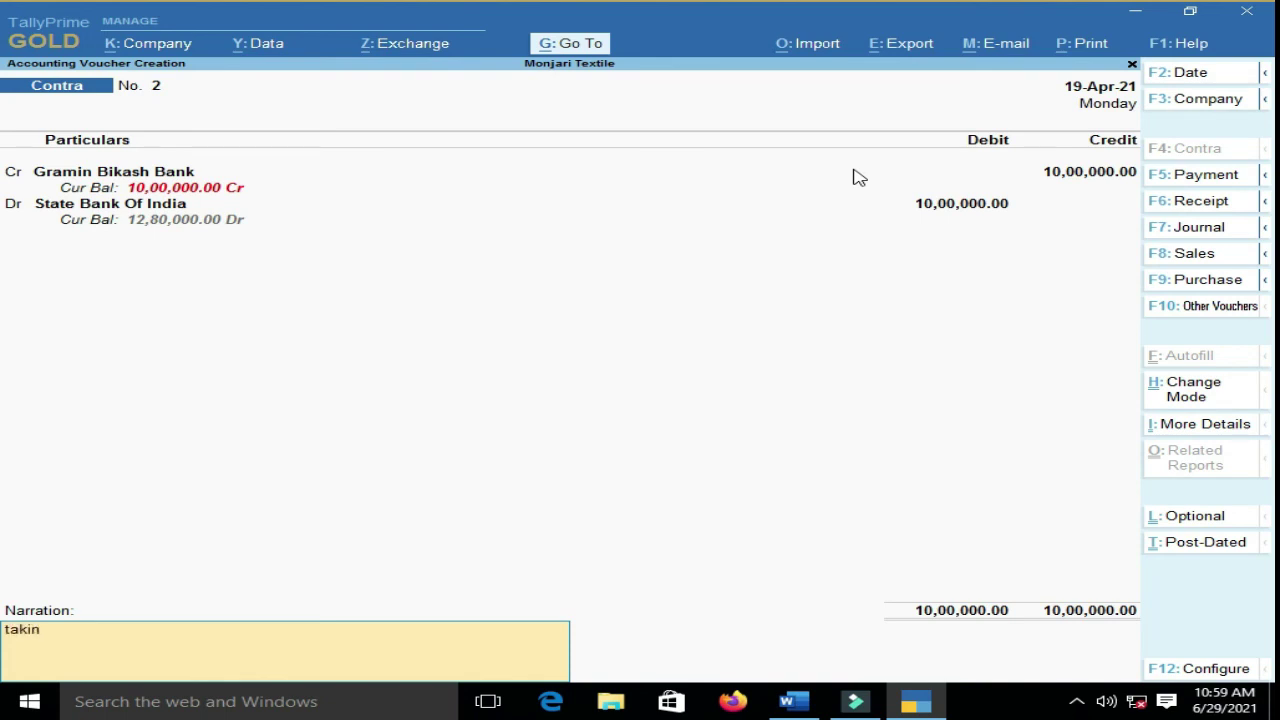
# - Enter the narration "taking loan." and save the contra voucher
pyautogui.write('taking loan.')
pyautogui.press('Return')
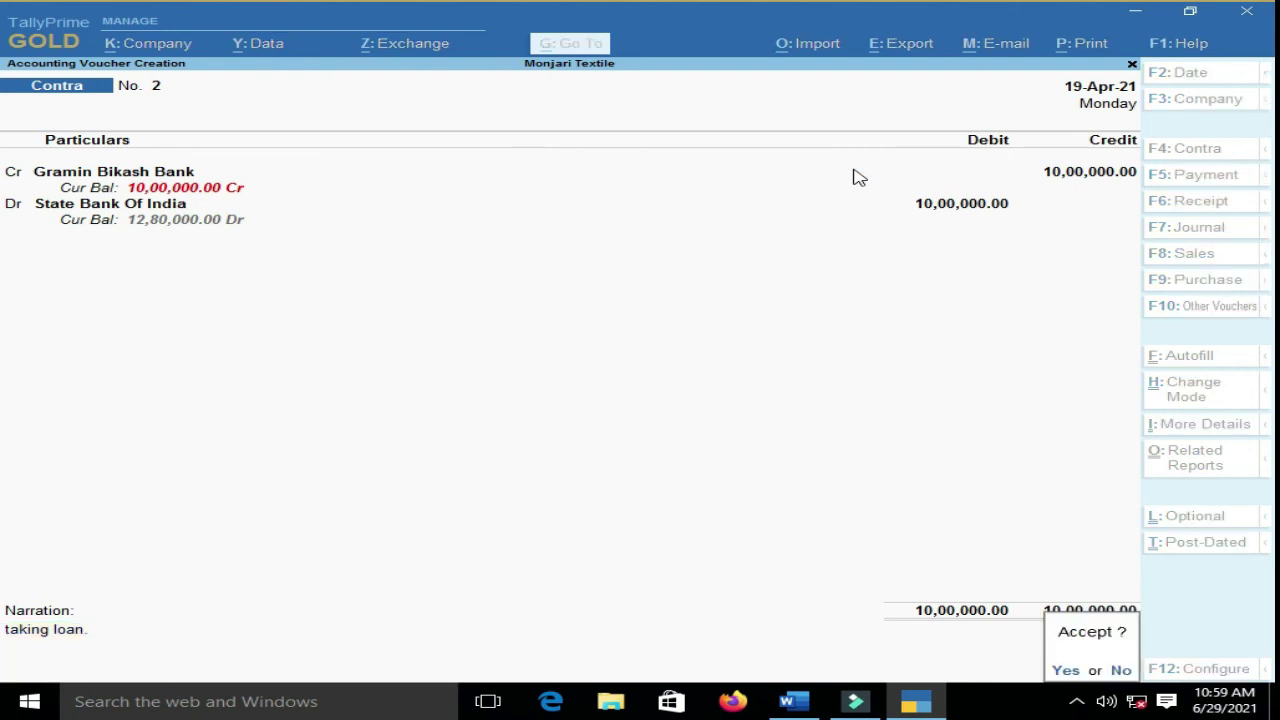
pyautogui.press('Return')
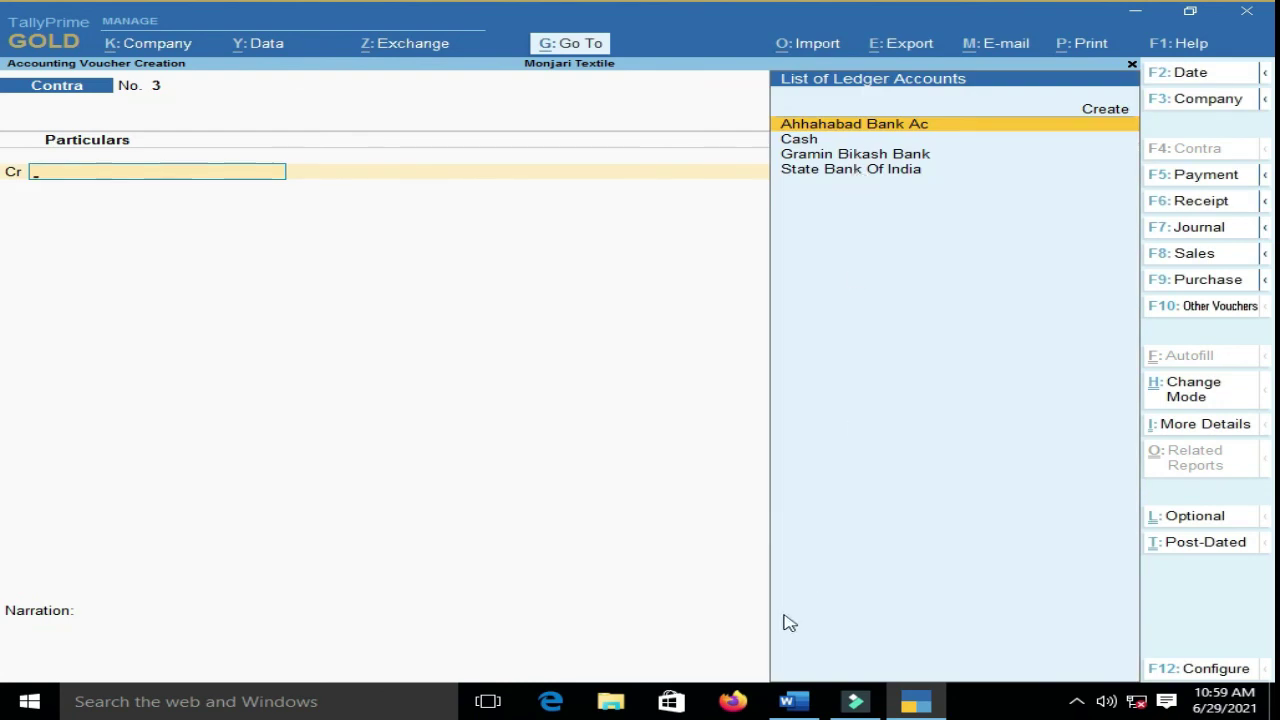
# - Check the 28 April telephone bill in the Word document and start a payment voucher in TallyPrime
pyautogui.click(808, 708)
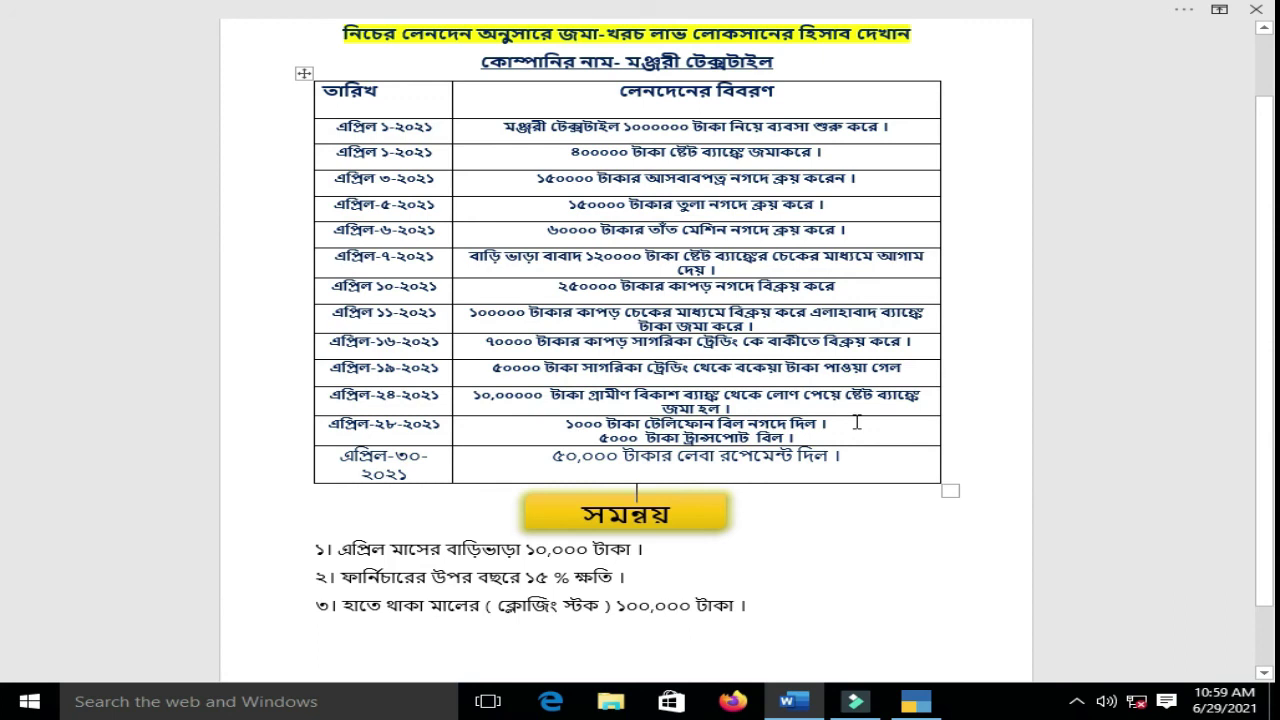
pyautogui.click(912, 702)
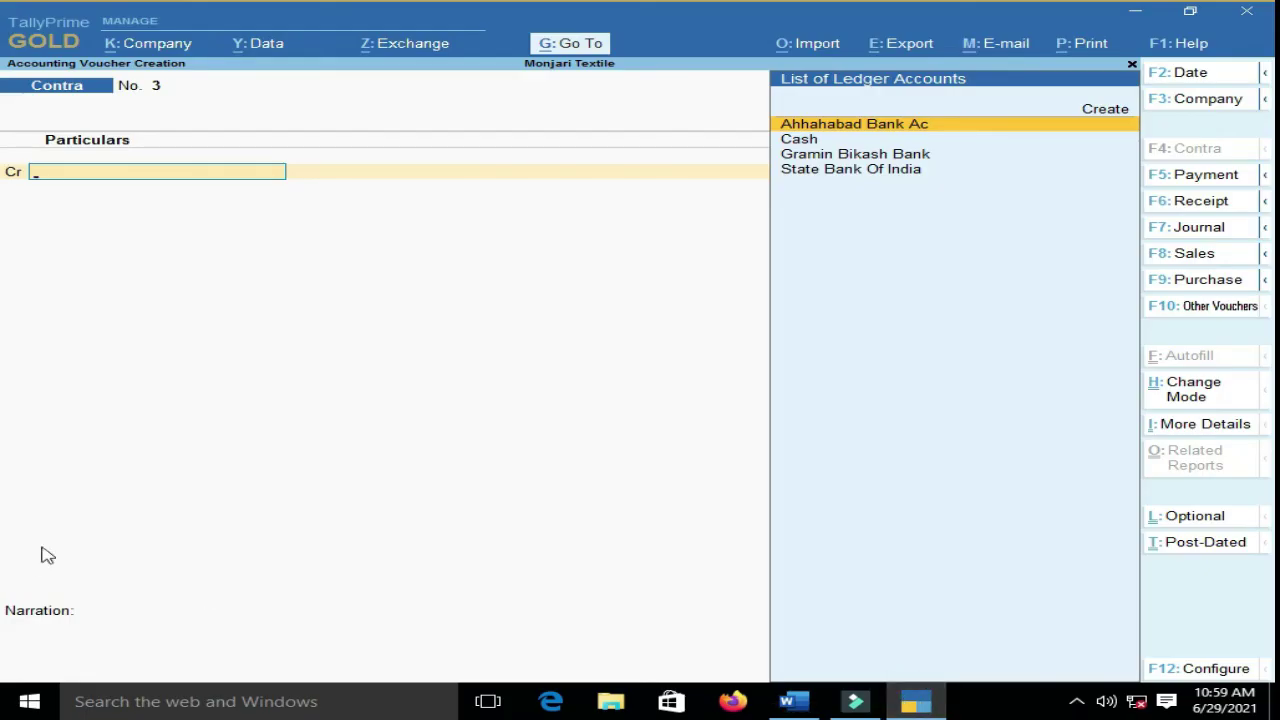
pyautogui.click(1206, 176)
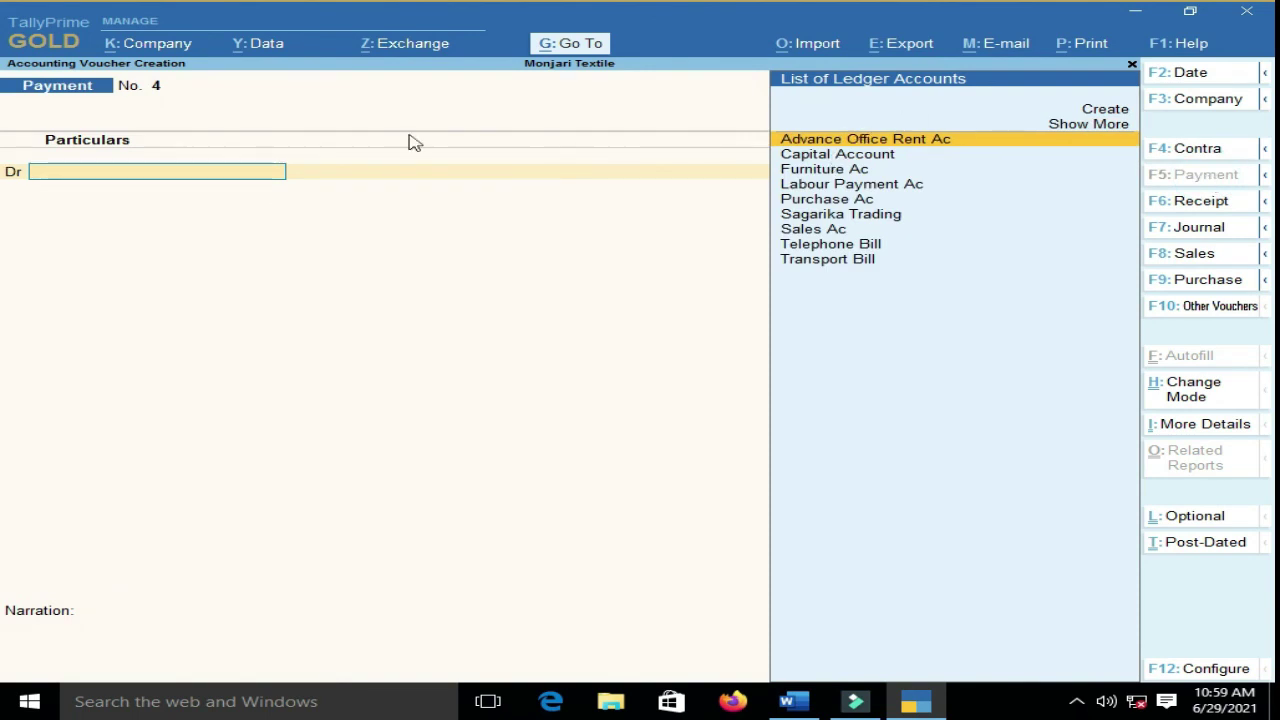
# - Debit Telephone Bill with 1,000 in the payment voucher, rechecking the amount in the Word document
pyautogui.click(825, 248)
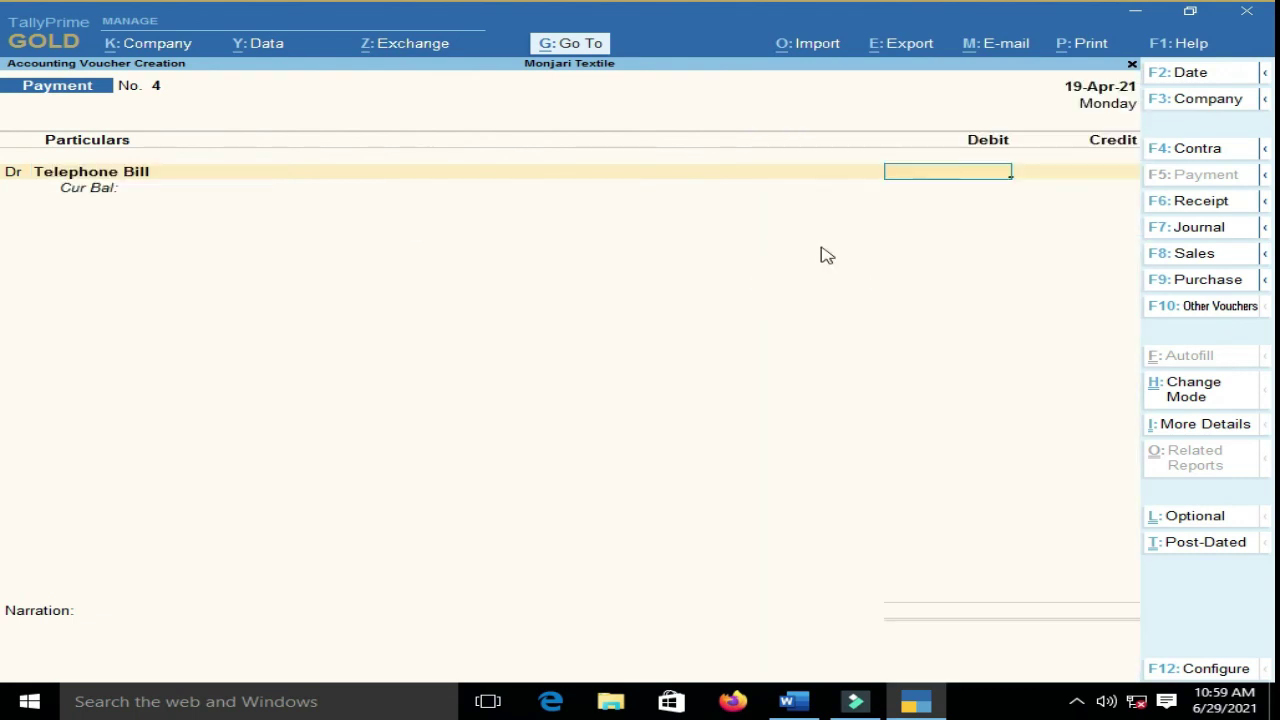
pyautogui.click(793, 703)
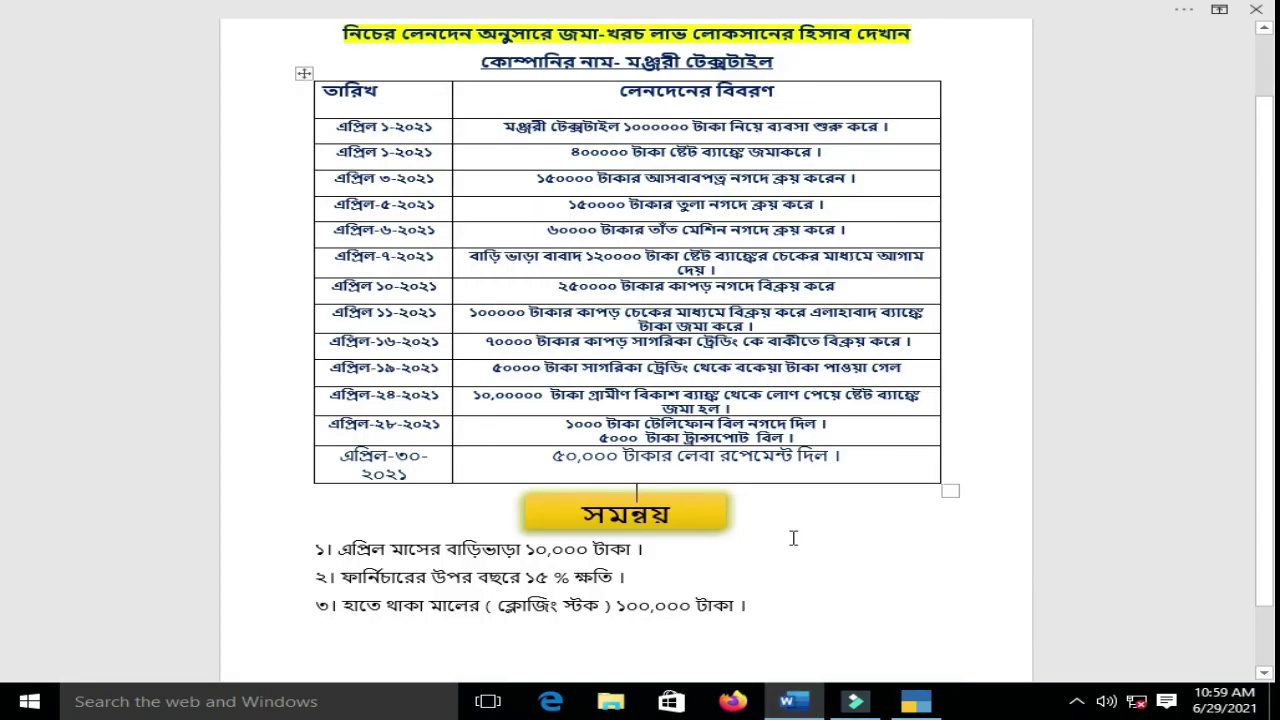
pyautogui.click(909, 705)
pyautogui.write('100')
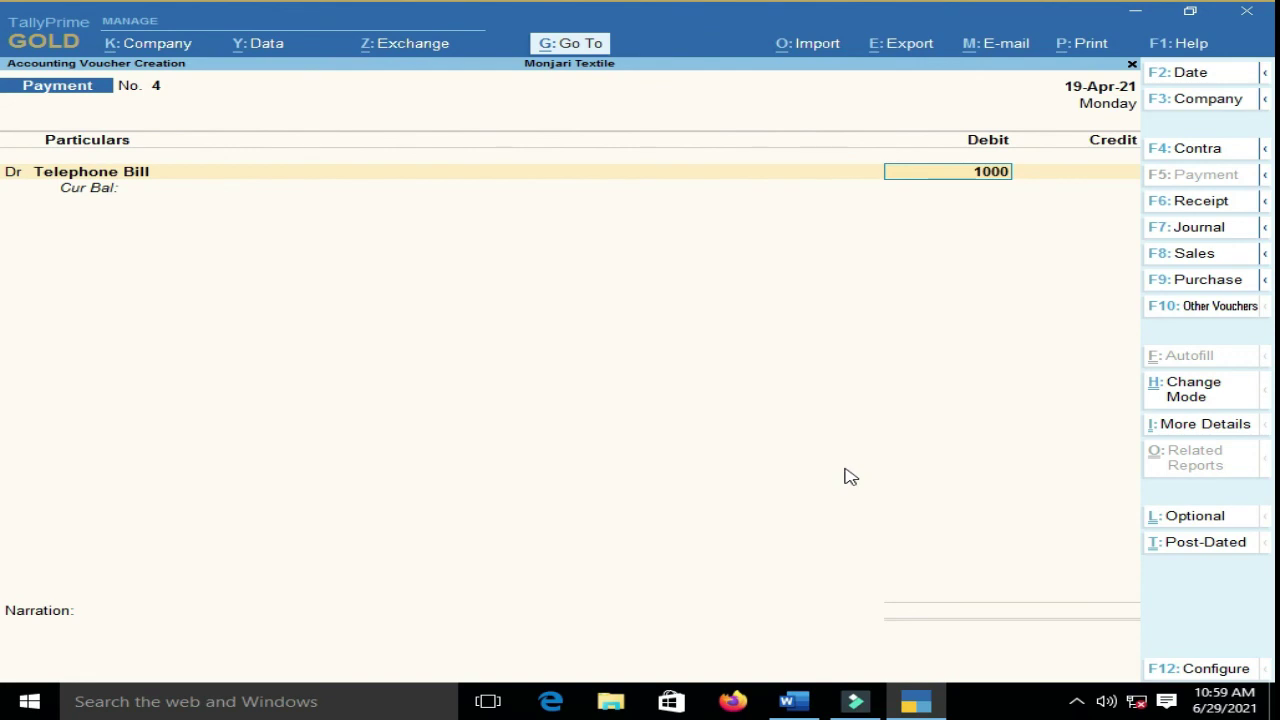
pyautogui.write('0')
pyautogui.press('Return')
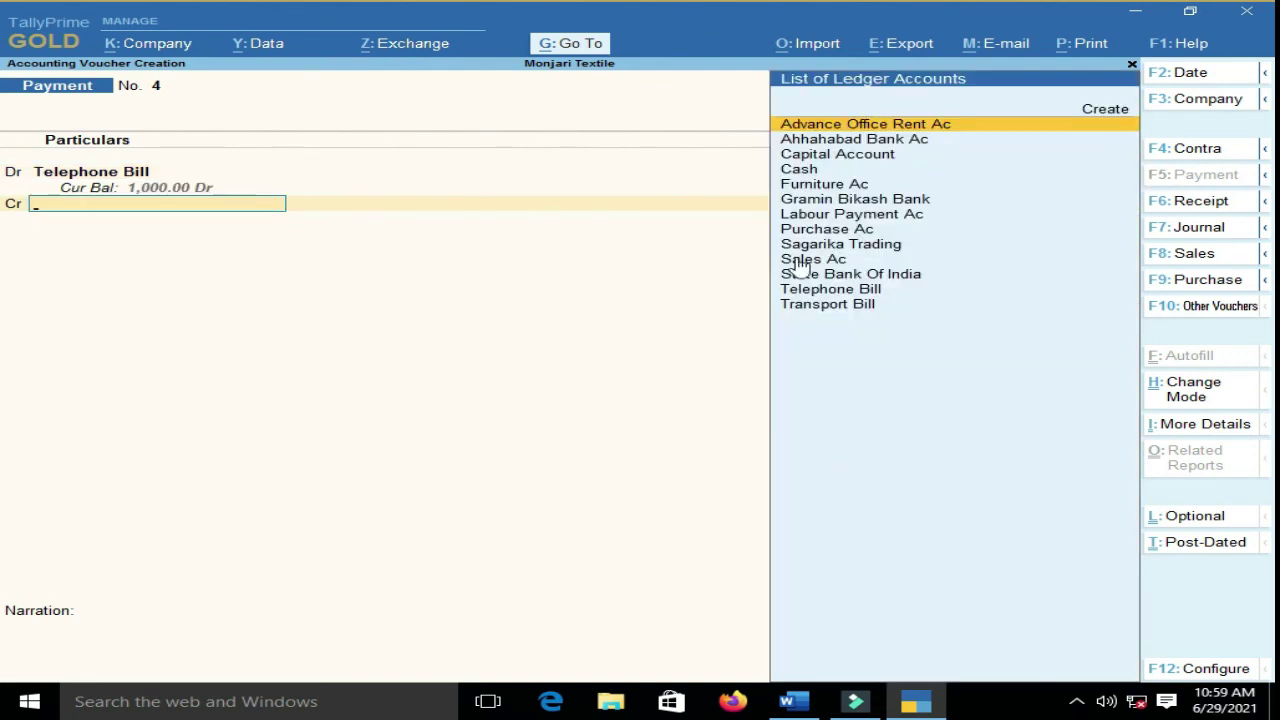
# - Credit Cash with 1,000, enter the narration "telephone bill." and save the payment voucher
pyautogui.click(814, 177)
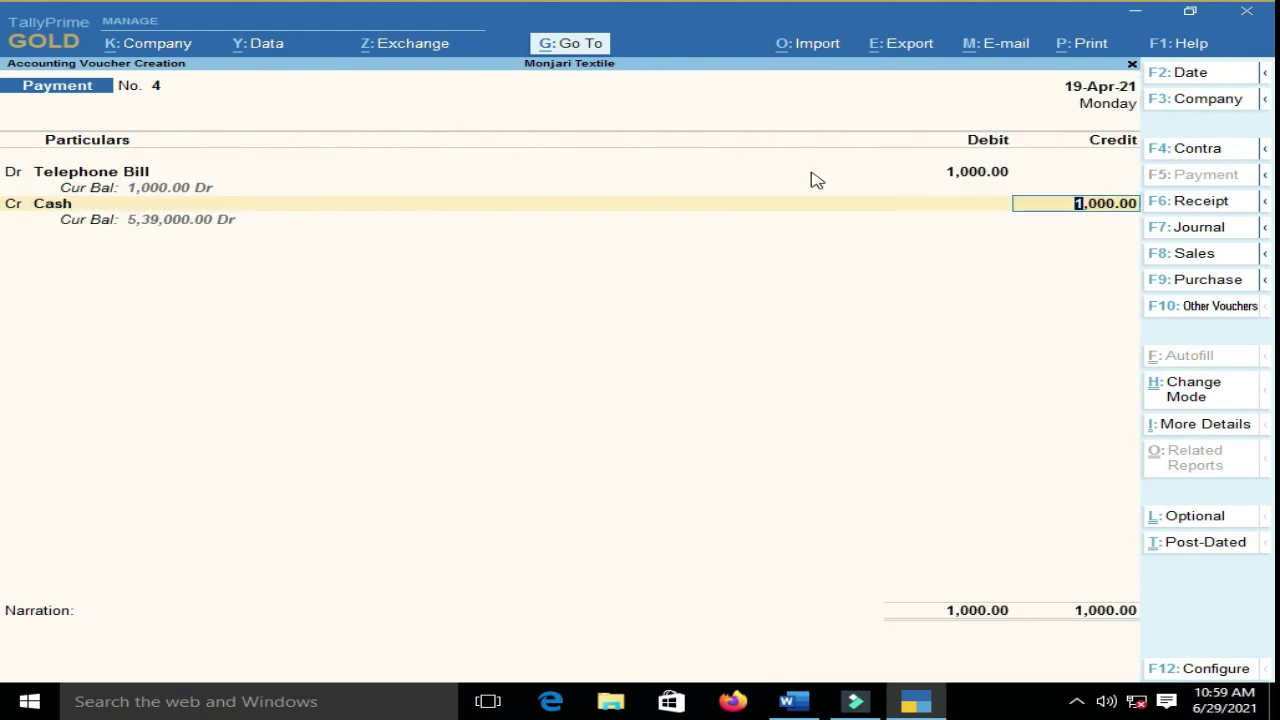
pyautogui.press('Return')
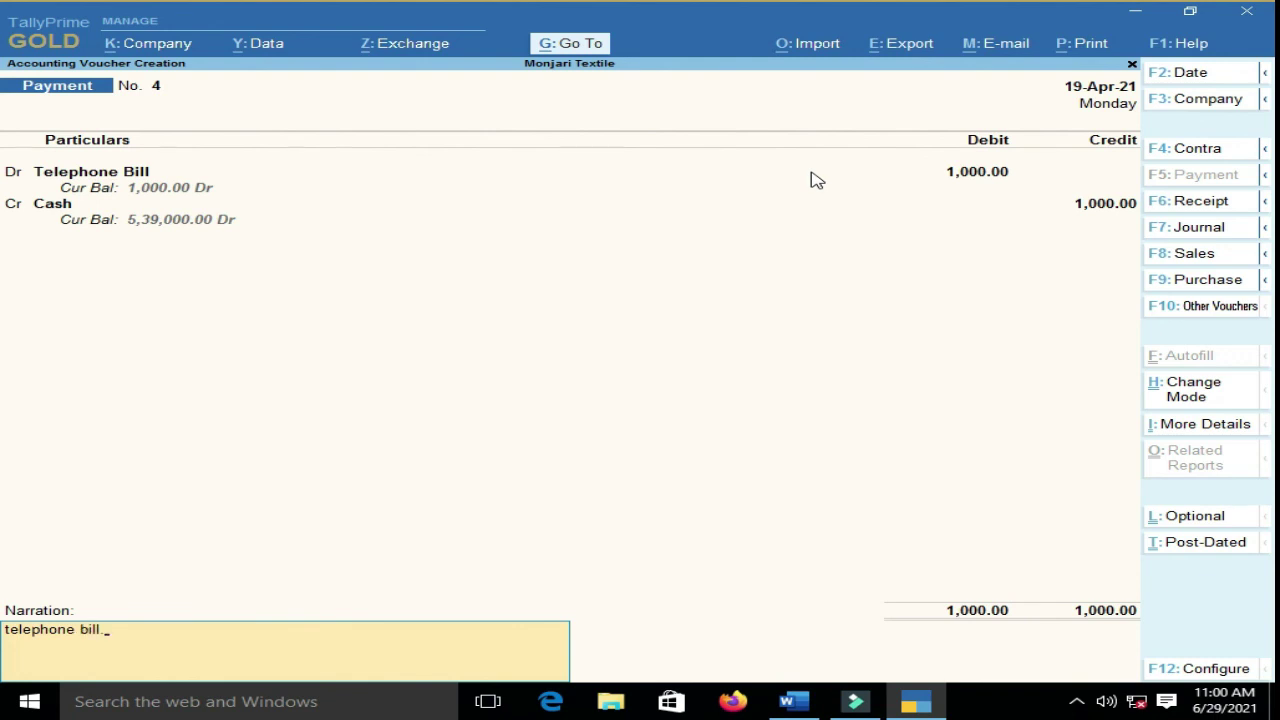
pyautogui.press('Return')
pyautogui.press('Return')
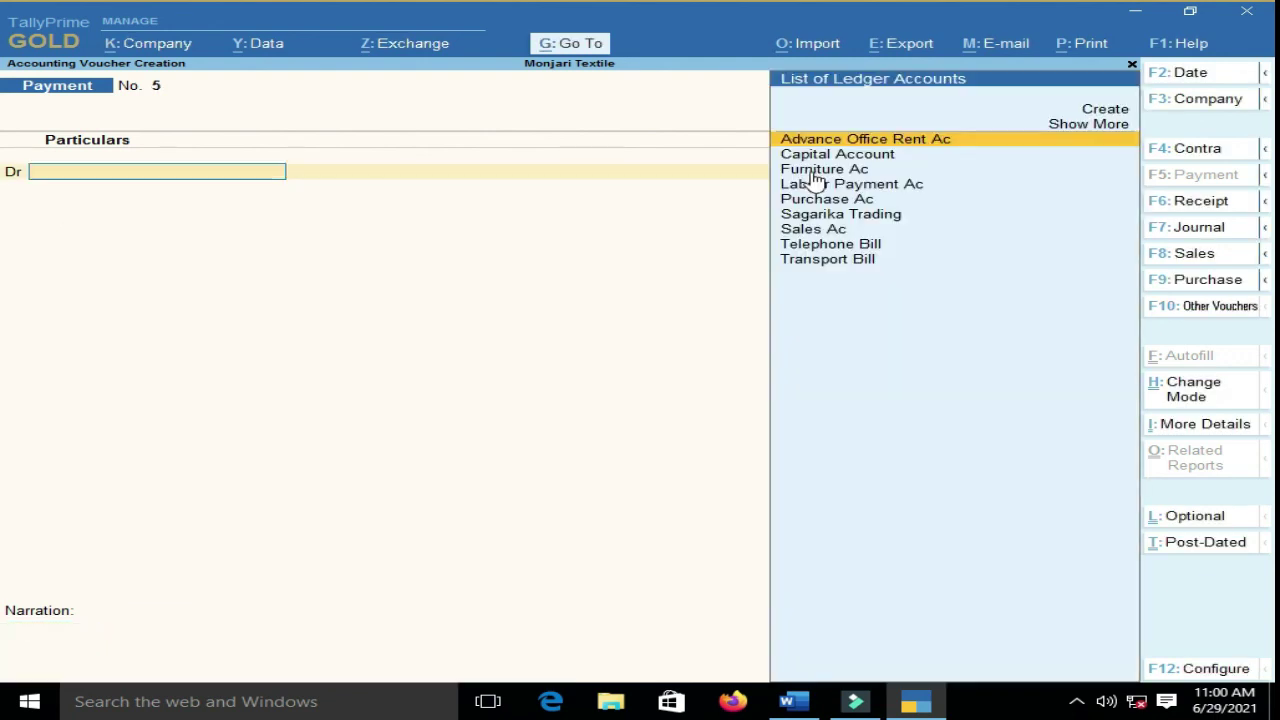
# - Check the transport bill and its date in the Word document and set the new payment voucher's date to 28-Apr-21 in TallyPrime
pyautogui.click(793, 702)
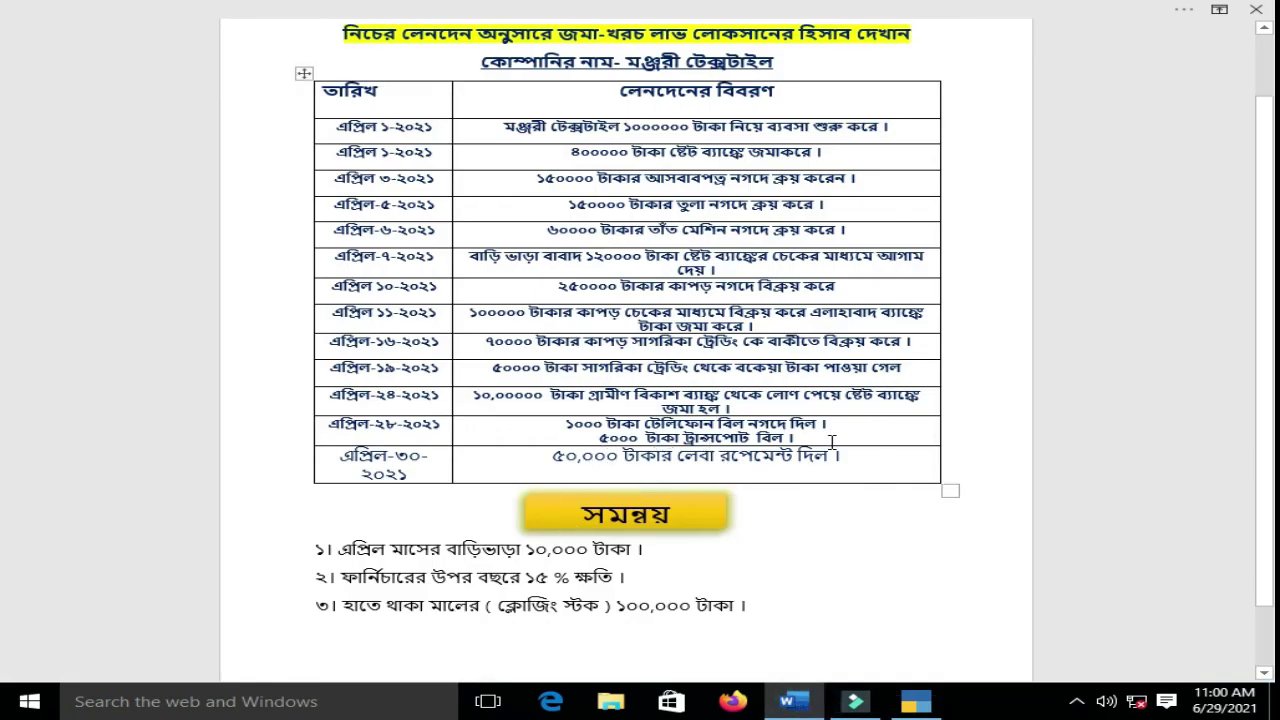
pyautogui.click(912, 700)
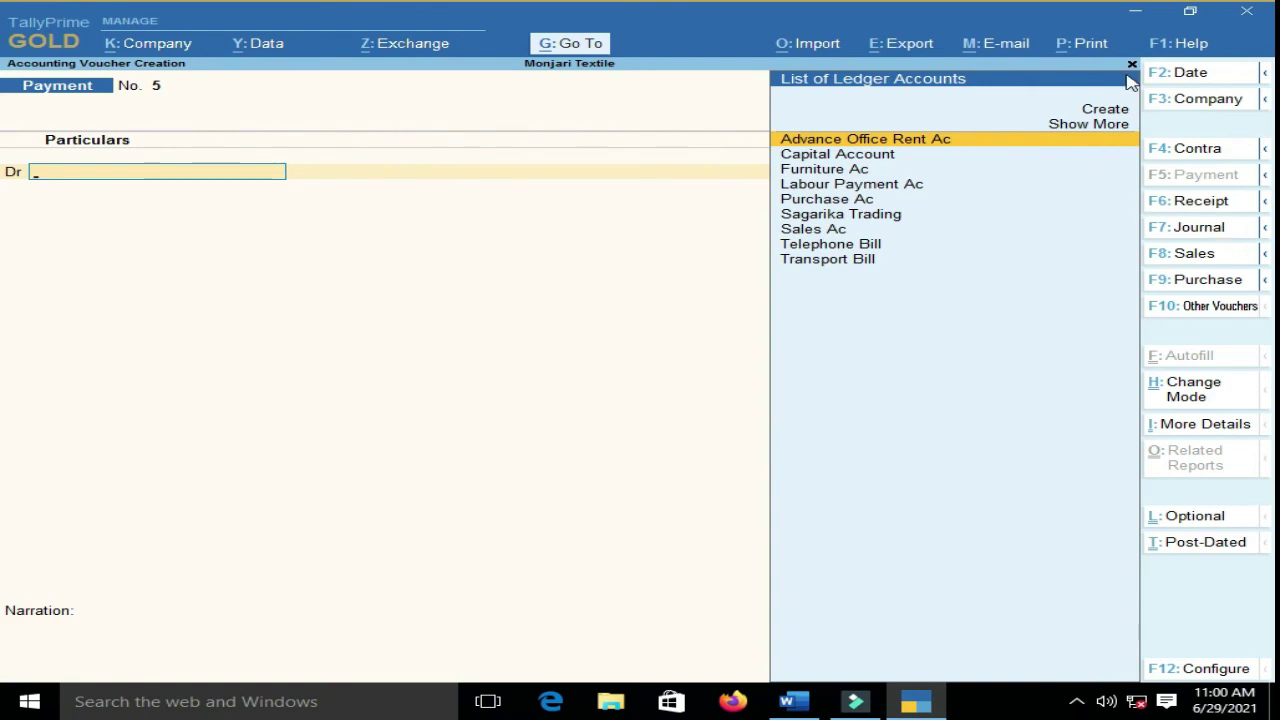
pyautogui.click(1192, 74)
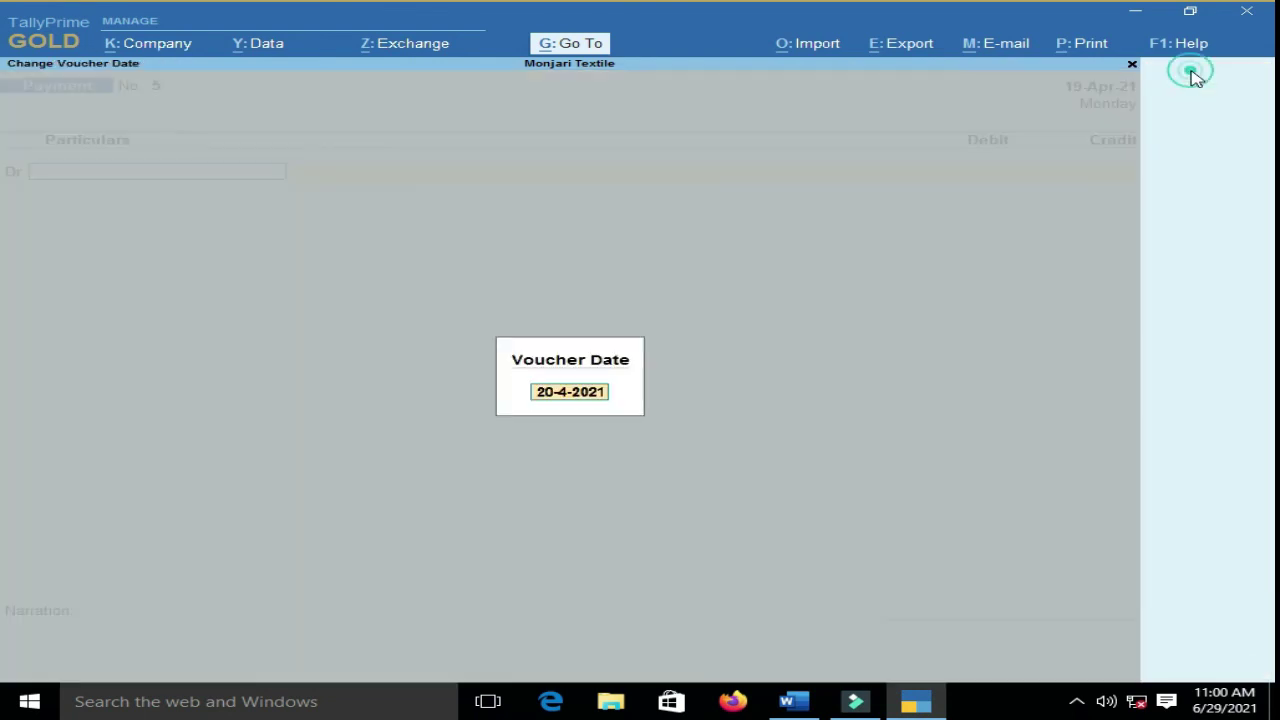
pyautogui.click(810, 703)
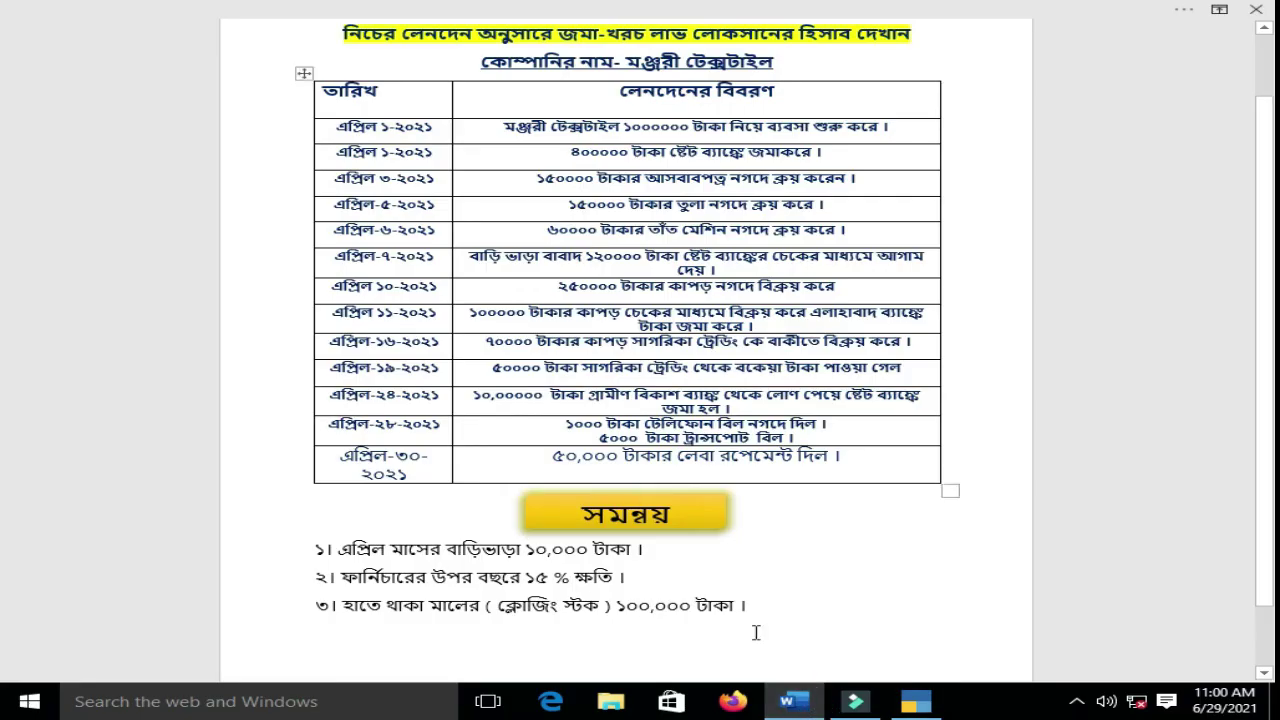
pyautogui.click(790, 700)
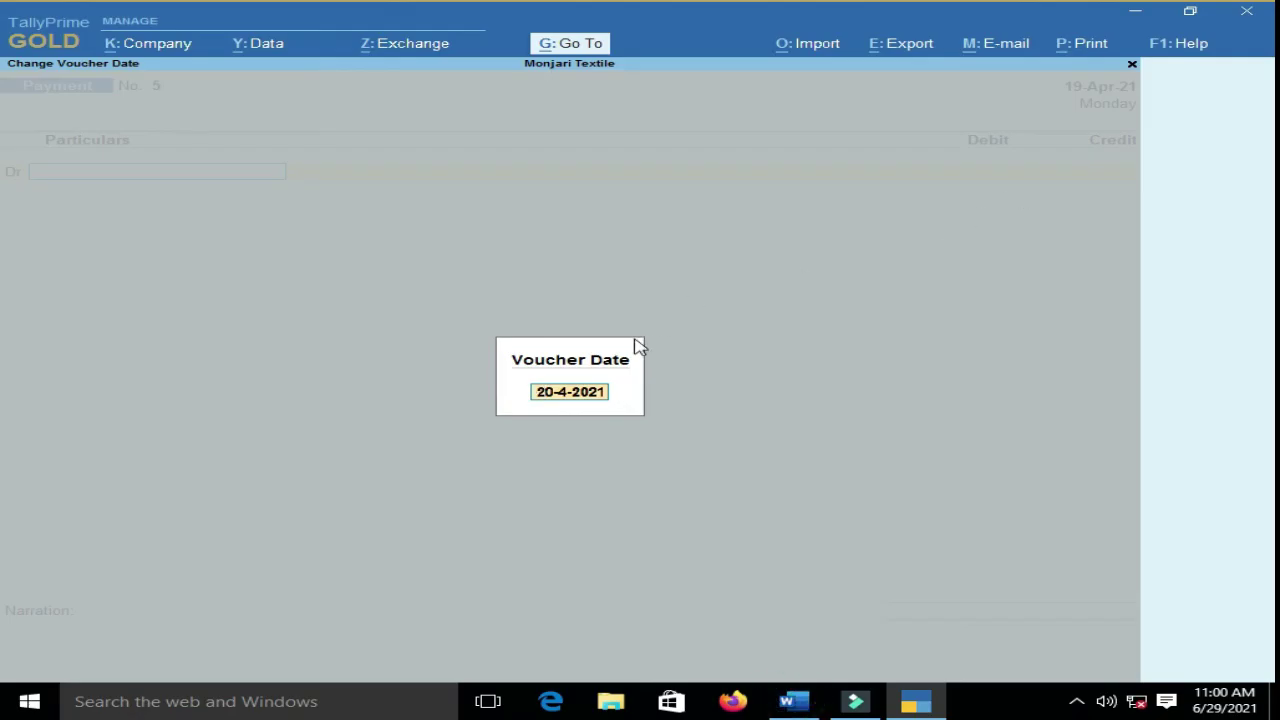
pyautogui.write('28')
pyautogui.press('Return')
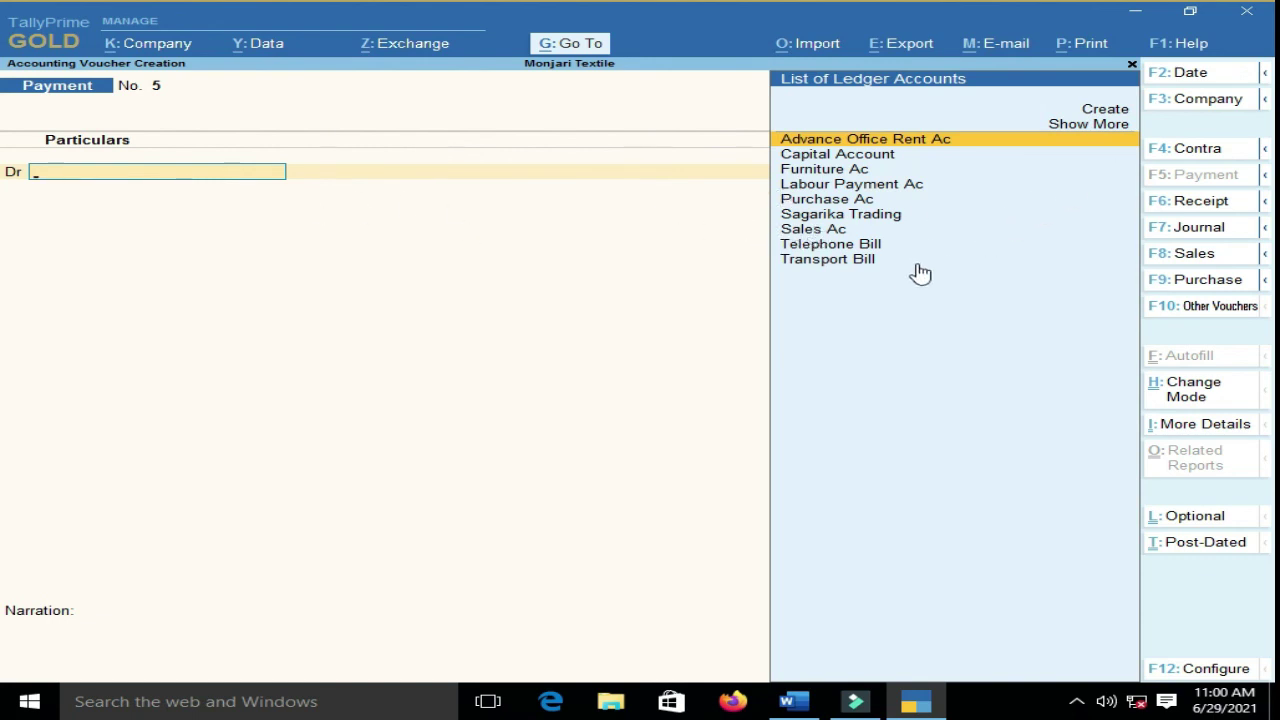
# - Debit Transport Bill with 5,000 in the payment voucher
pyautogui.click(838, 262)
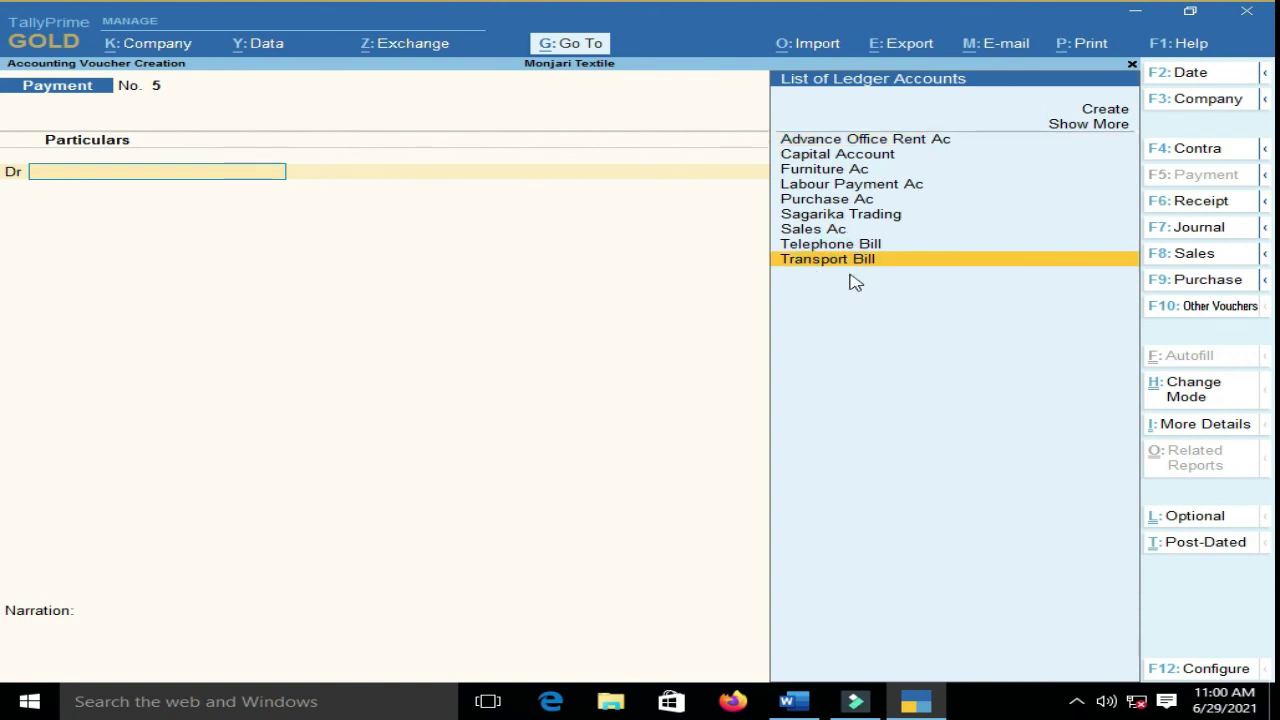
pyautogui.press('Return')
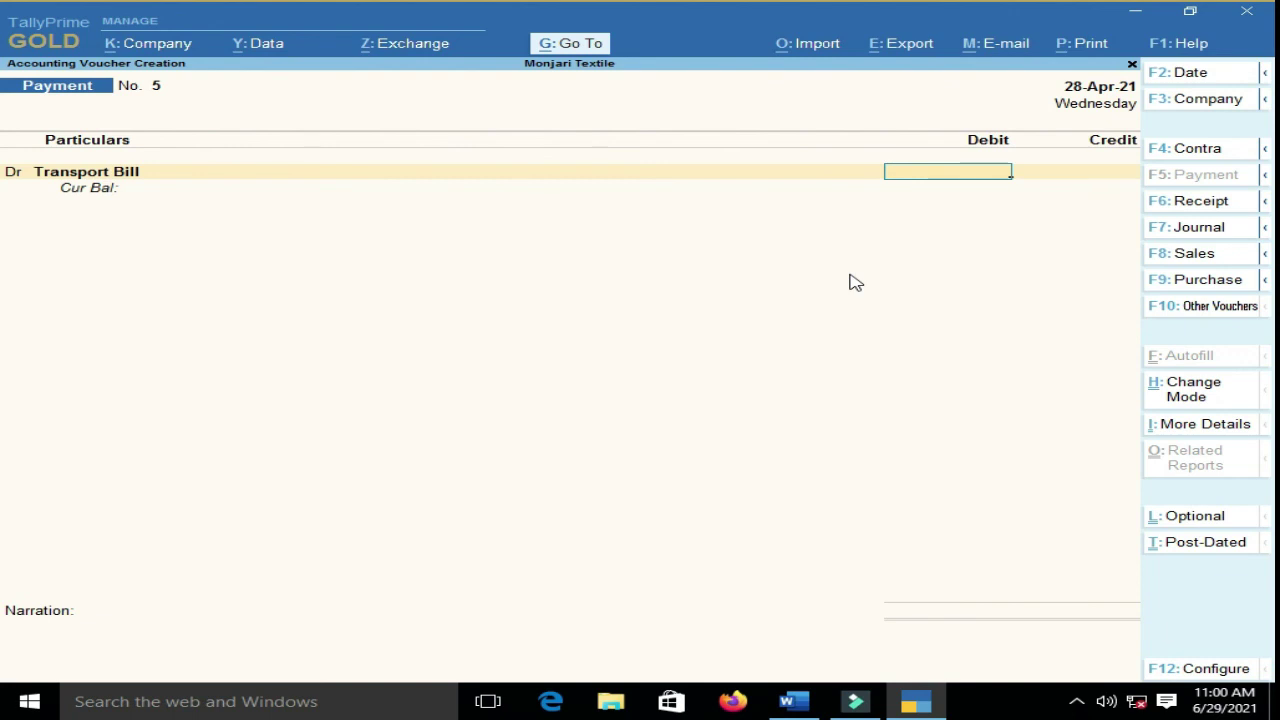
pyautogui.write('5000')
pyautogui.press('Return')
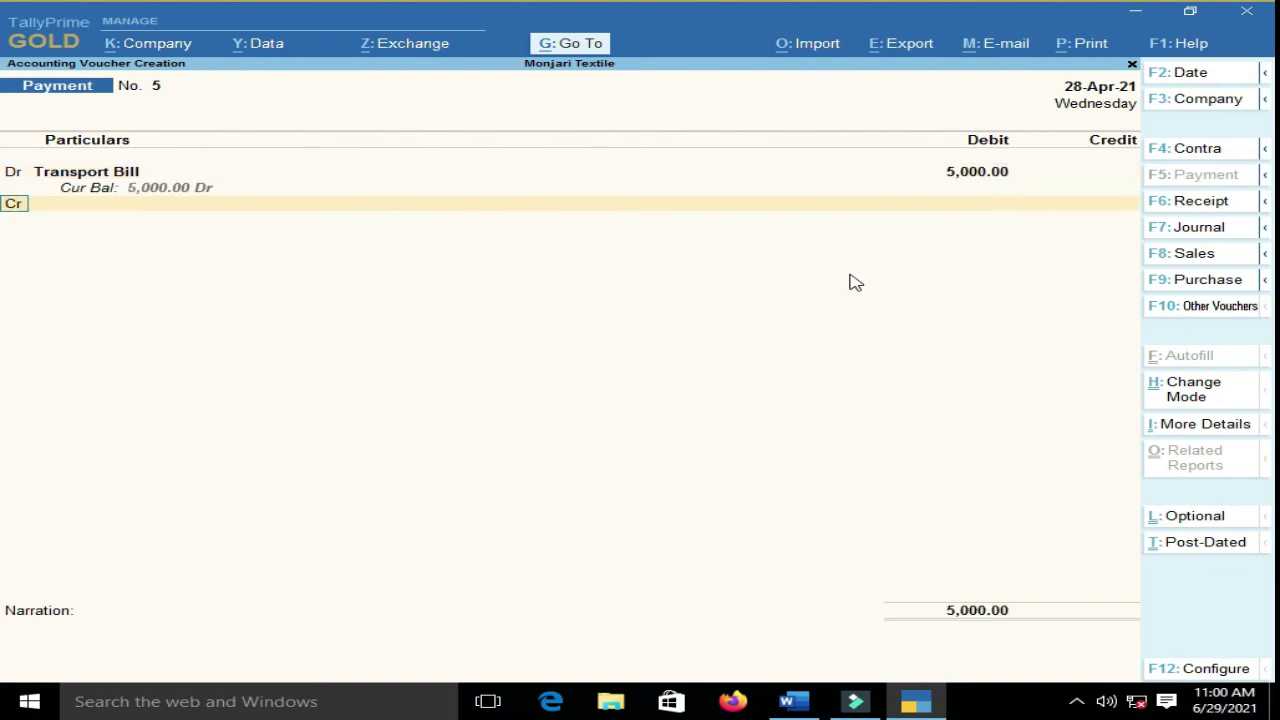
# - Credit Cash with 5,000 for the transport bill and save the payment voucher without a narration
pyautogui.press('Return')
pyautogui.write('Cas')
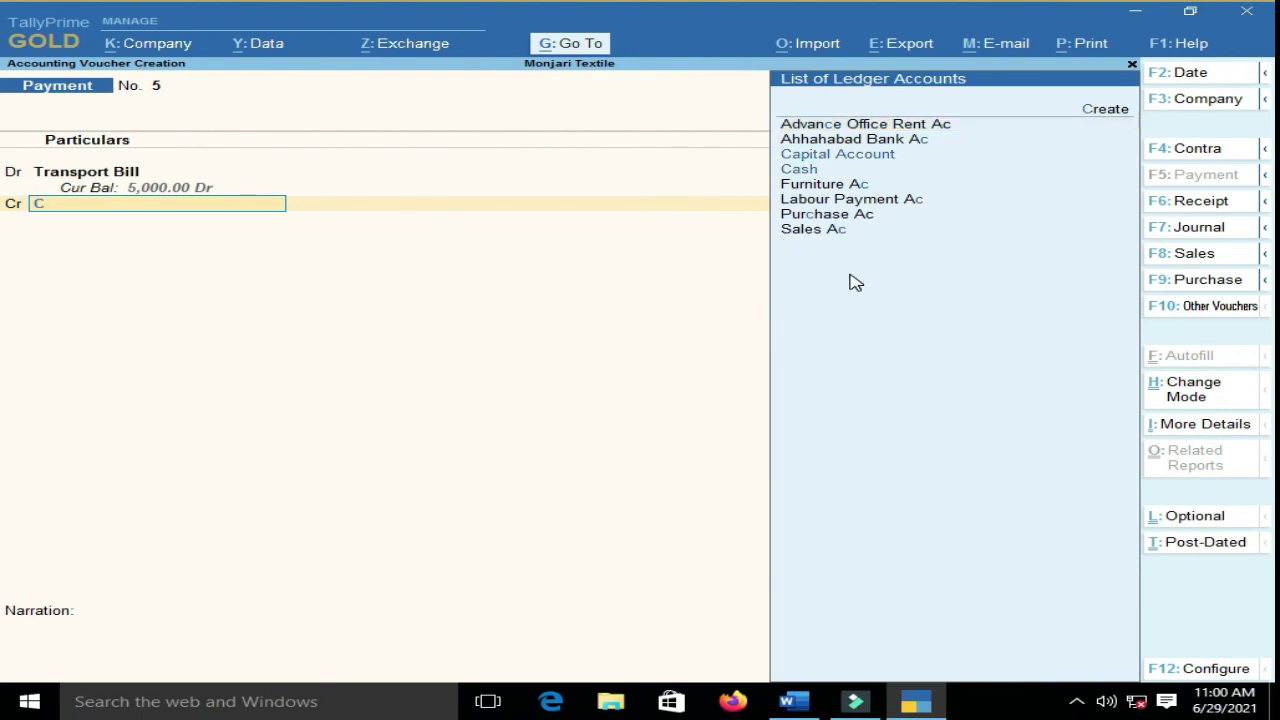
pyautogui.press('Return')
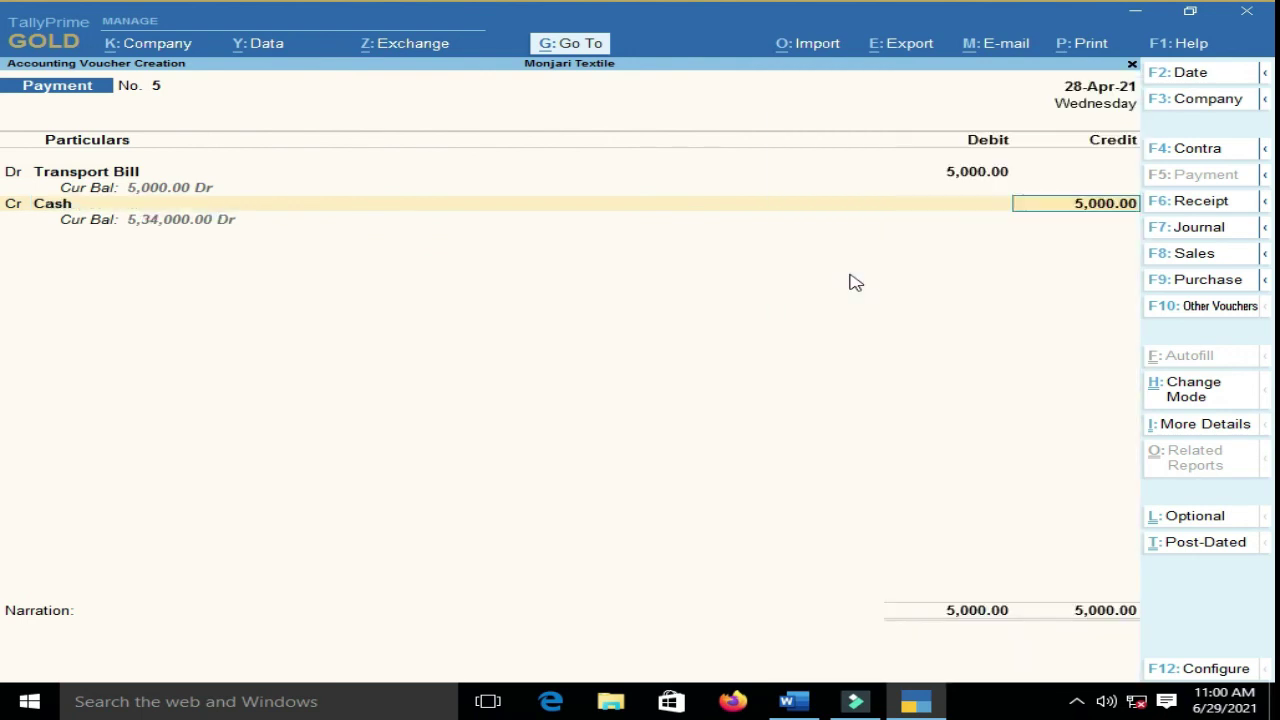
pyautogui.press('Return')
pyautogui.press('Return')
pyautogui.press('Return')
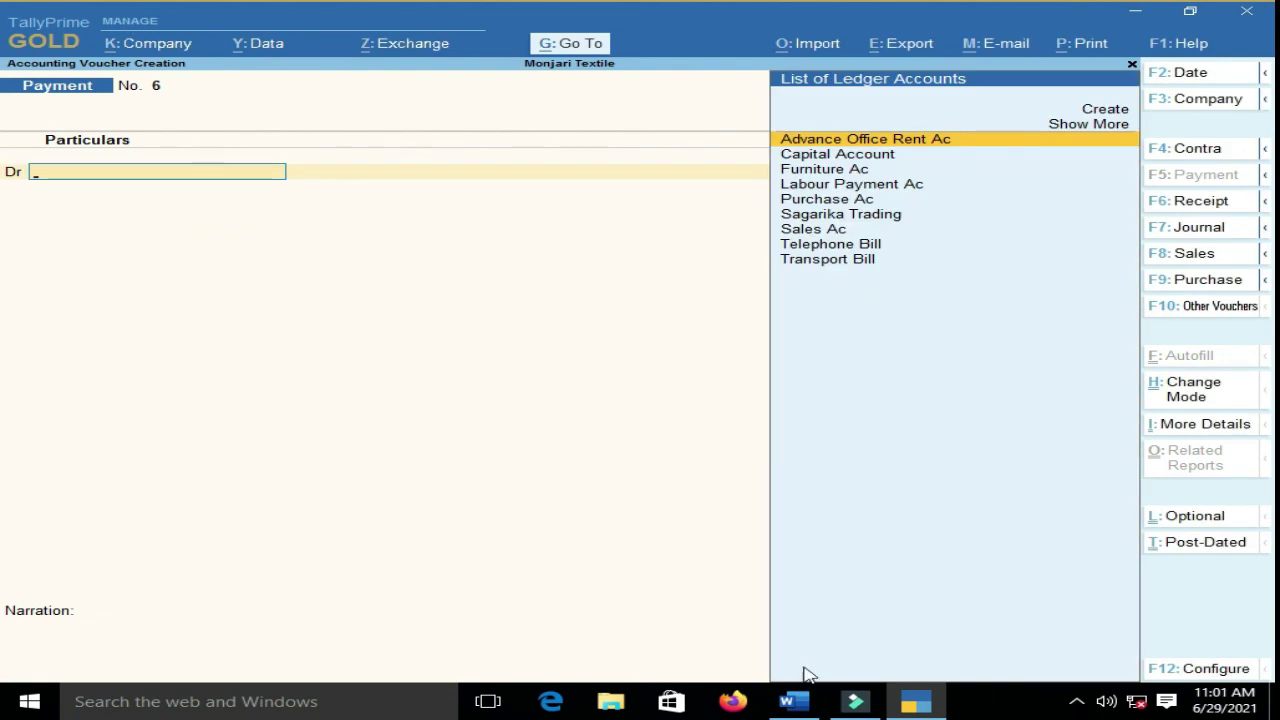
# - Check the 30 April labour payment entry in the Word document and set the new payment voucher's date to 30-Apr-21 in TallyPrime
pyautogui.click(795, 701)
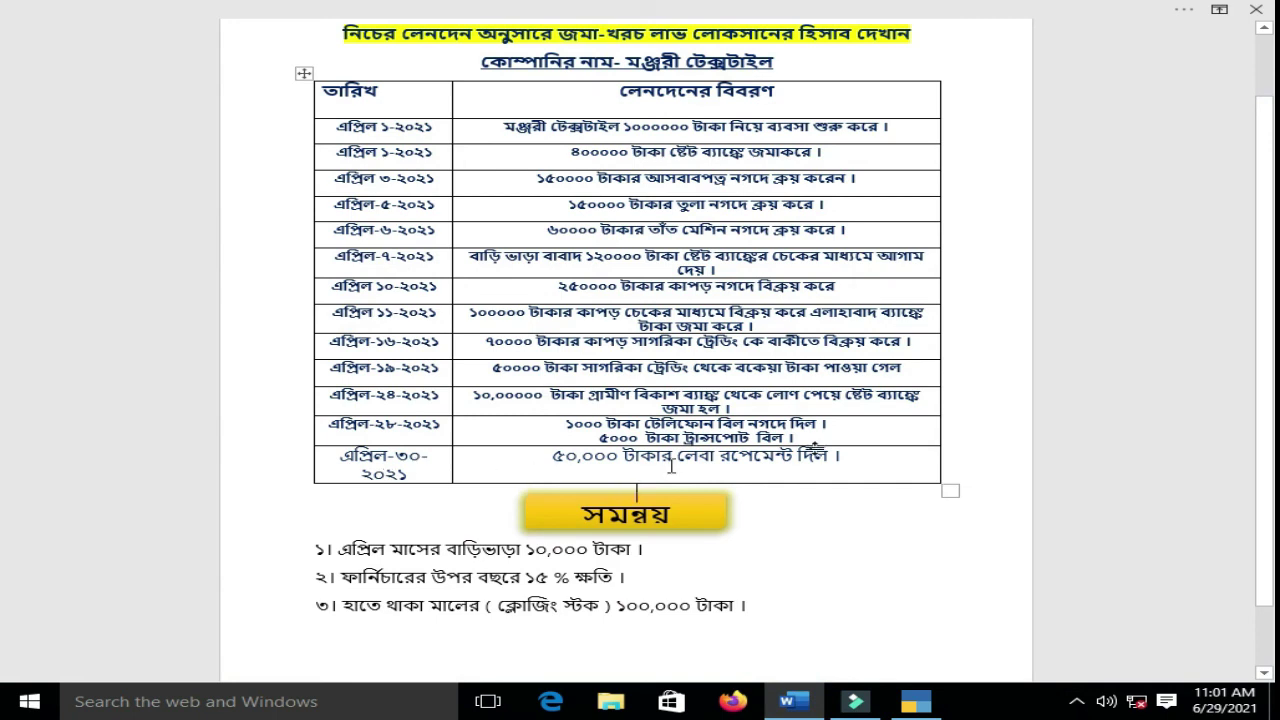
pyautogui.click(922, 703)
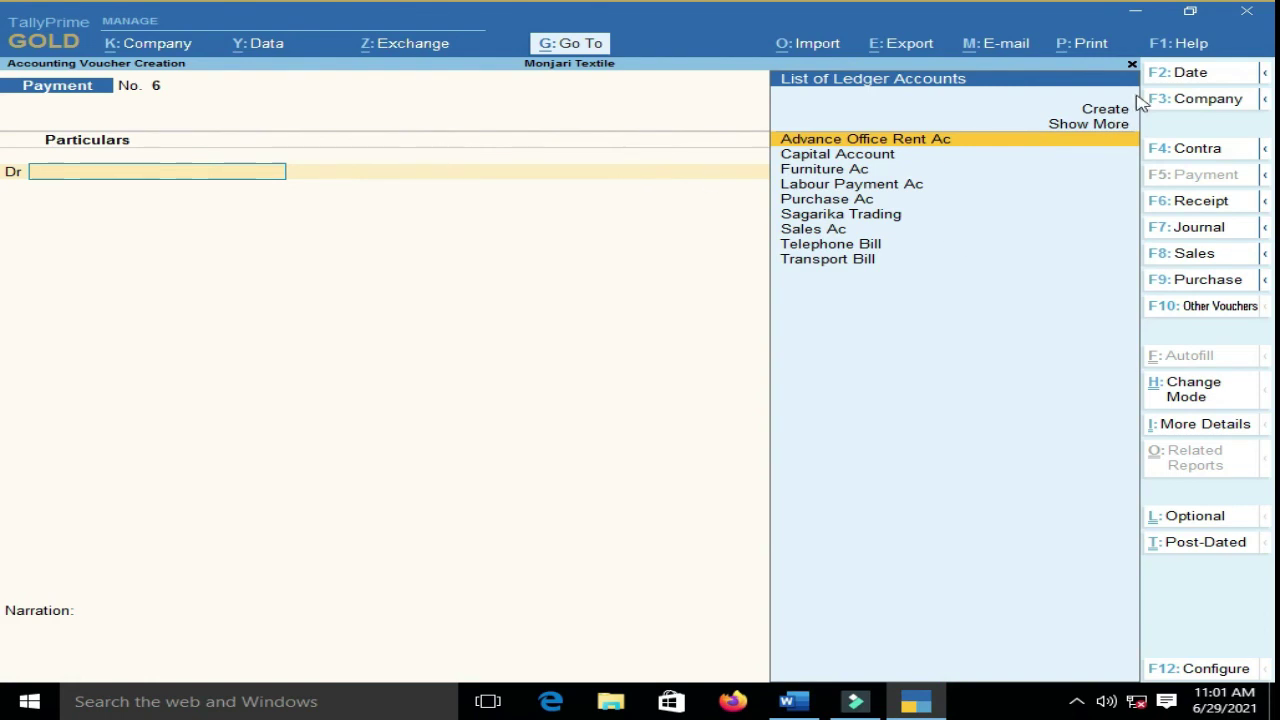
pyautogui.click(1168, 78)
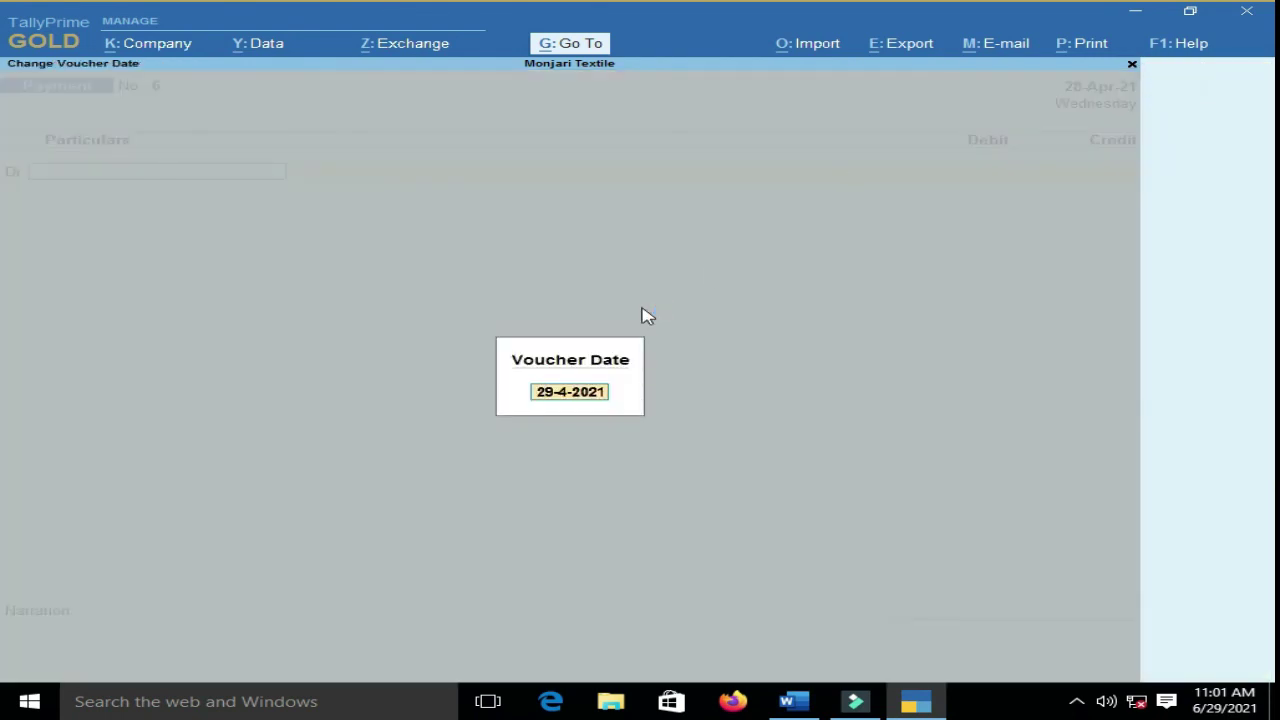
pyautogui.write('20')
pyautogui.press('BackSpace')
pyautogui.write('30')
pyautogui.press('Return')
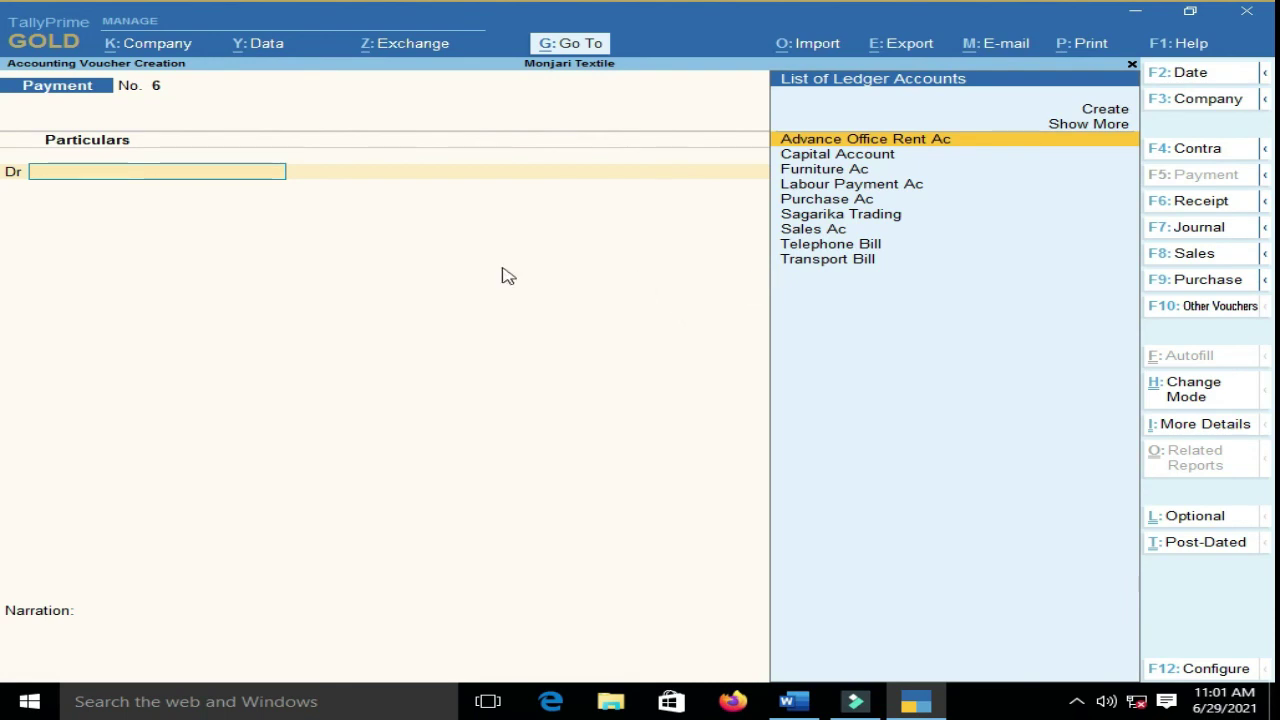
# - Debit Labour Payment Ac with 50,000 in the payment voucher
pyautogui.click(869, 188)
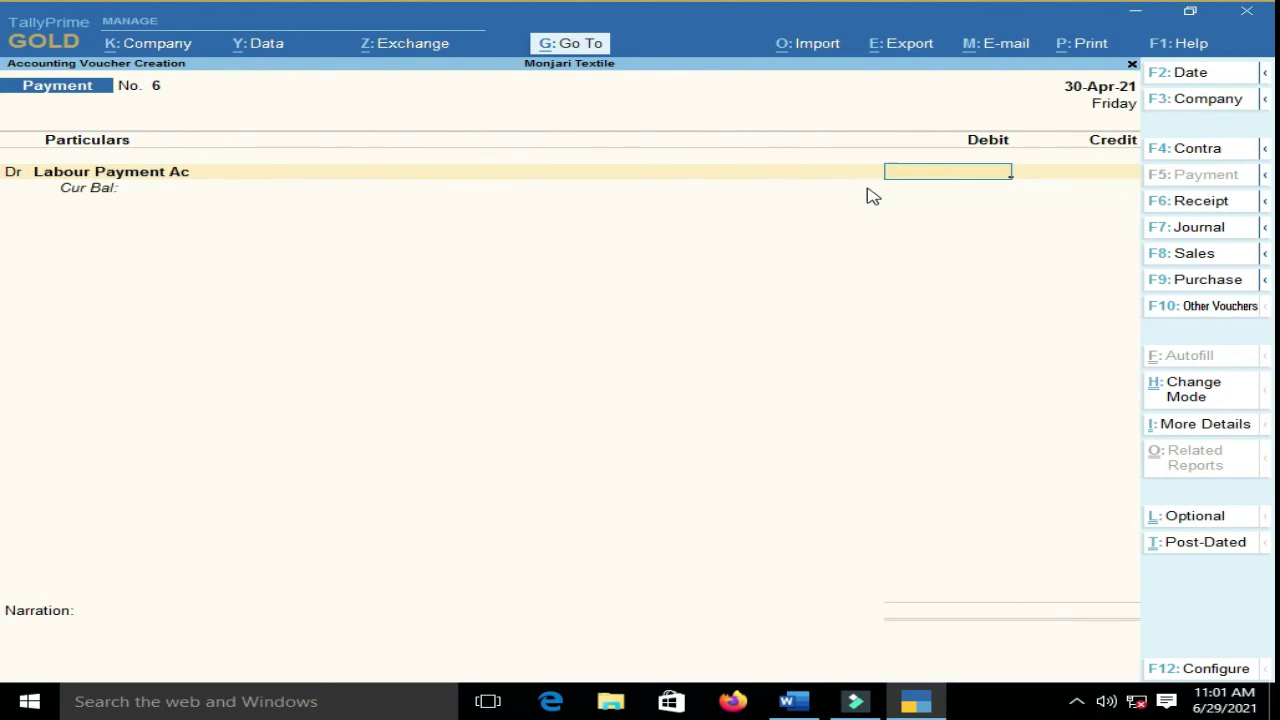
pyautogui.write('50000')
pyautogui.press('Return')
pyautogui.press('Return')
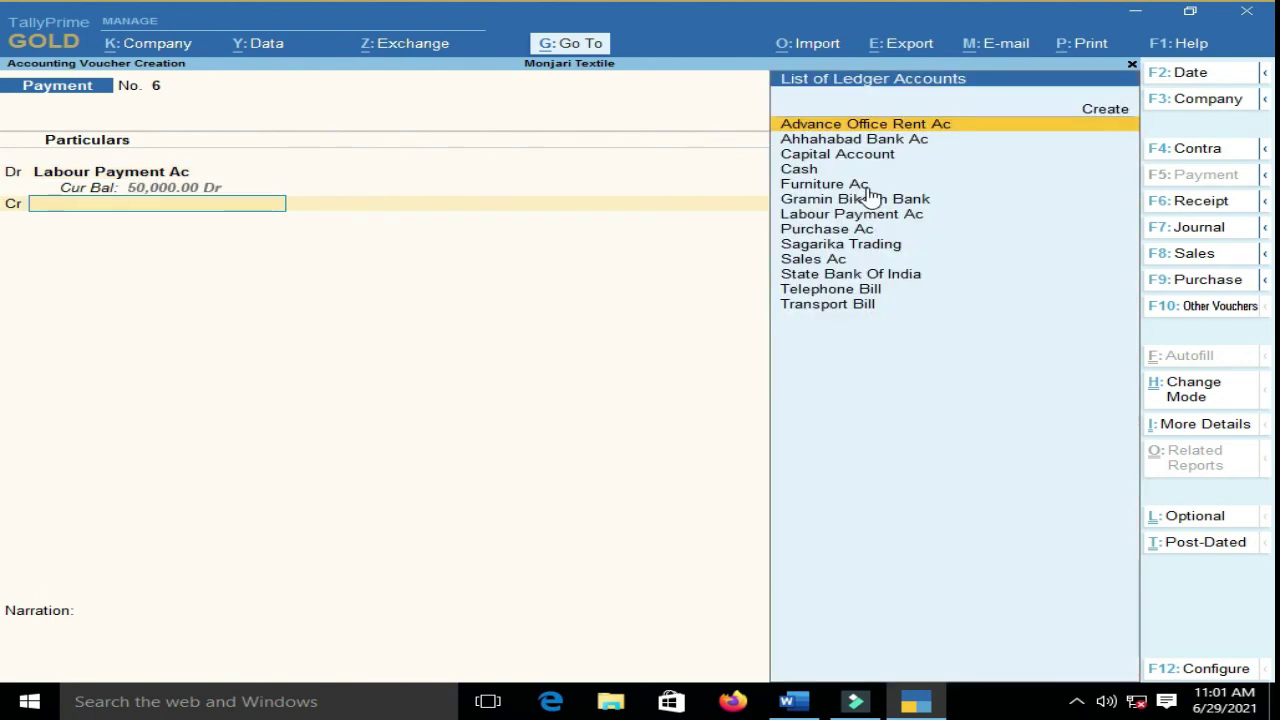
# - Credit Cash with 50,000 for the labour payment and save the voucher without a narration
pyautogui.write('Va')
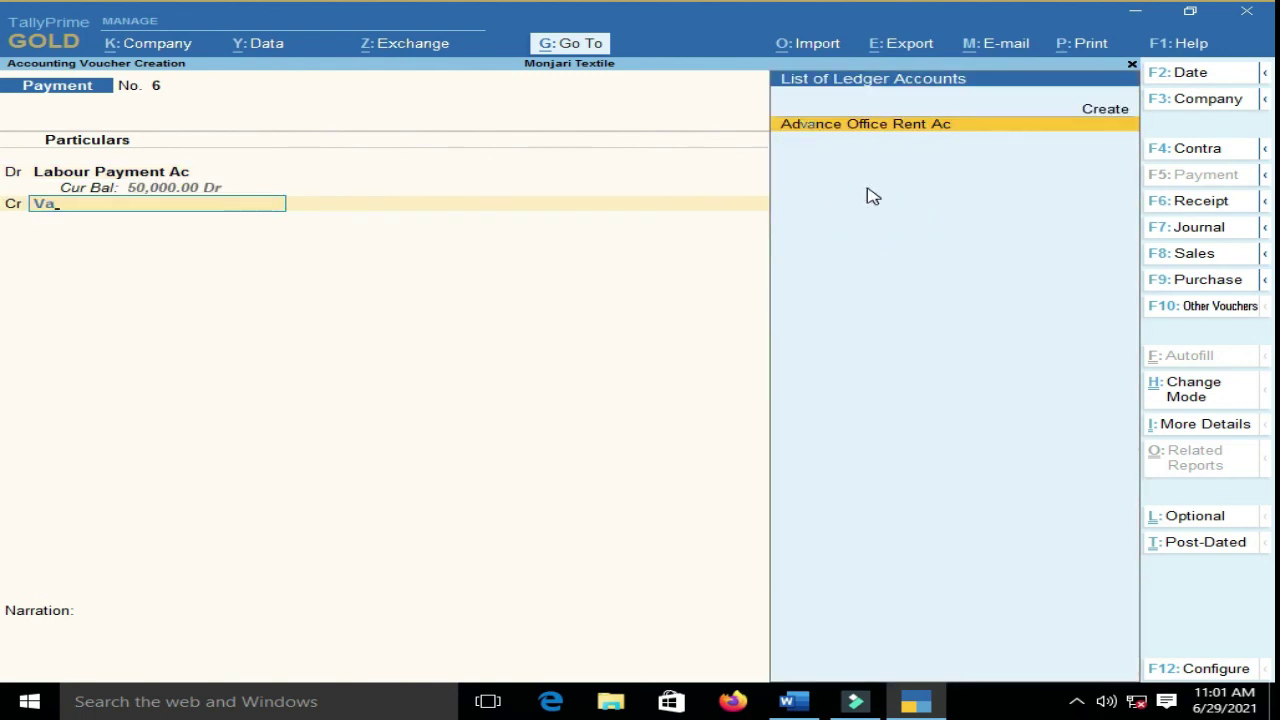
pyautogui.write('l')
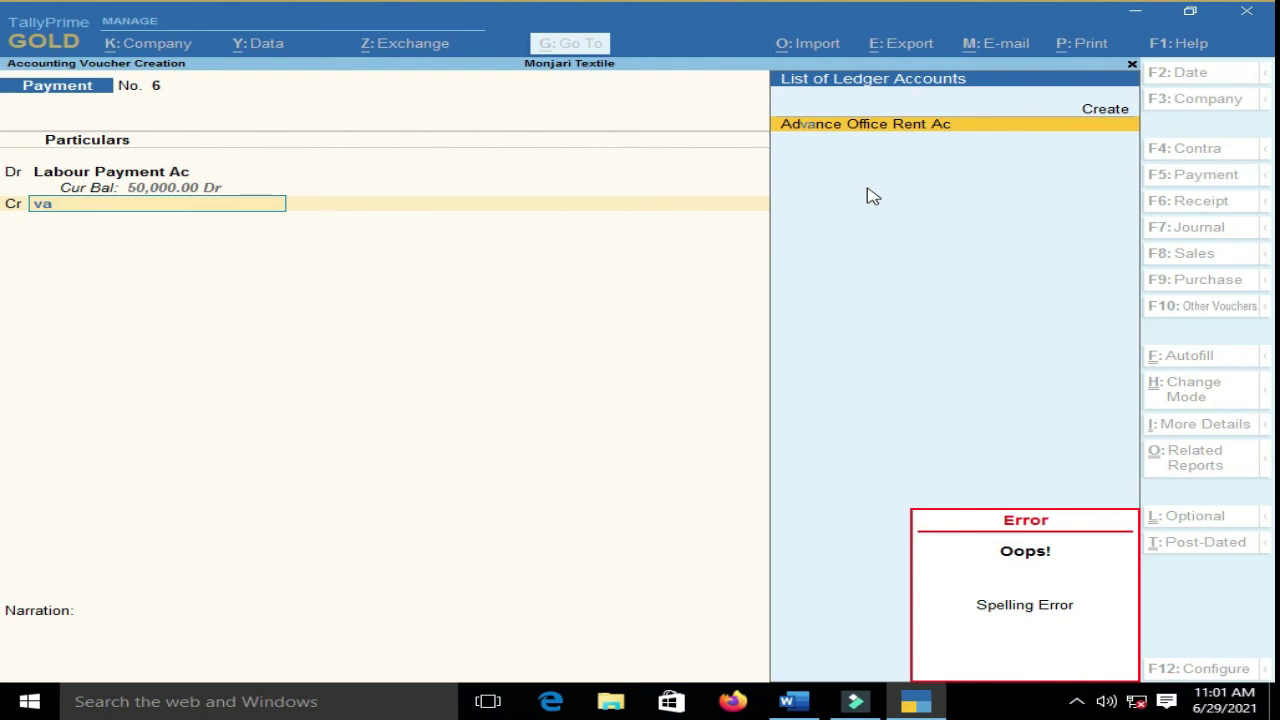
pyautogui.press('BackSpace')
pyautogui.press('BackSpace')
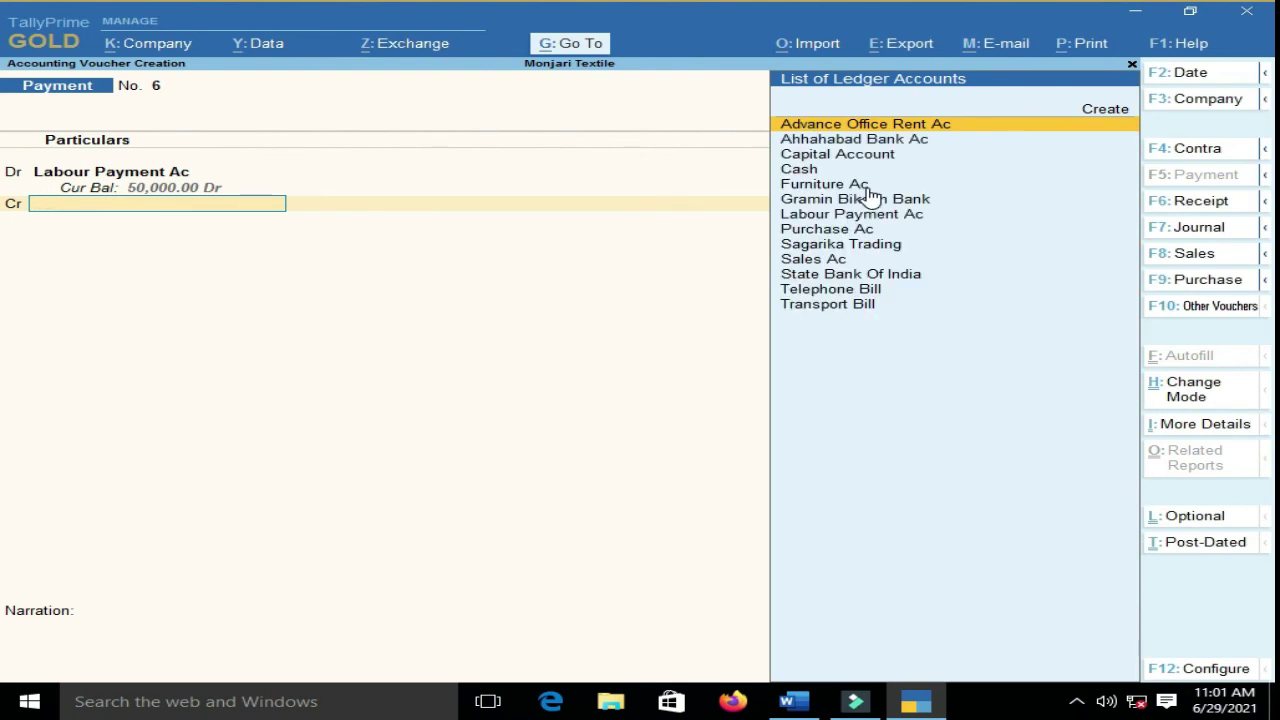
pyautogui.click(801, 170)
pyautogui.press('Return')
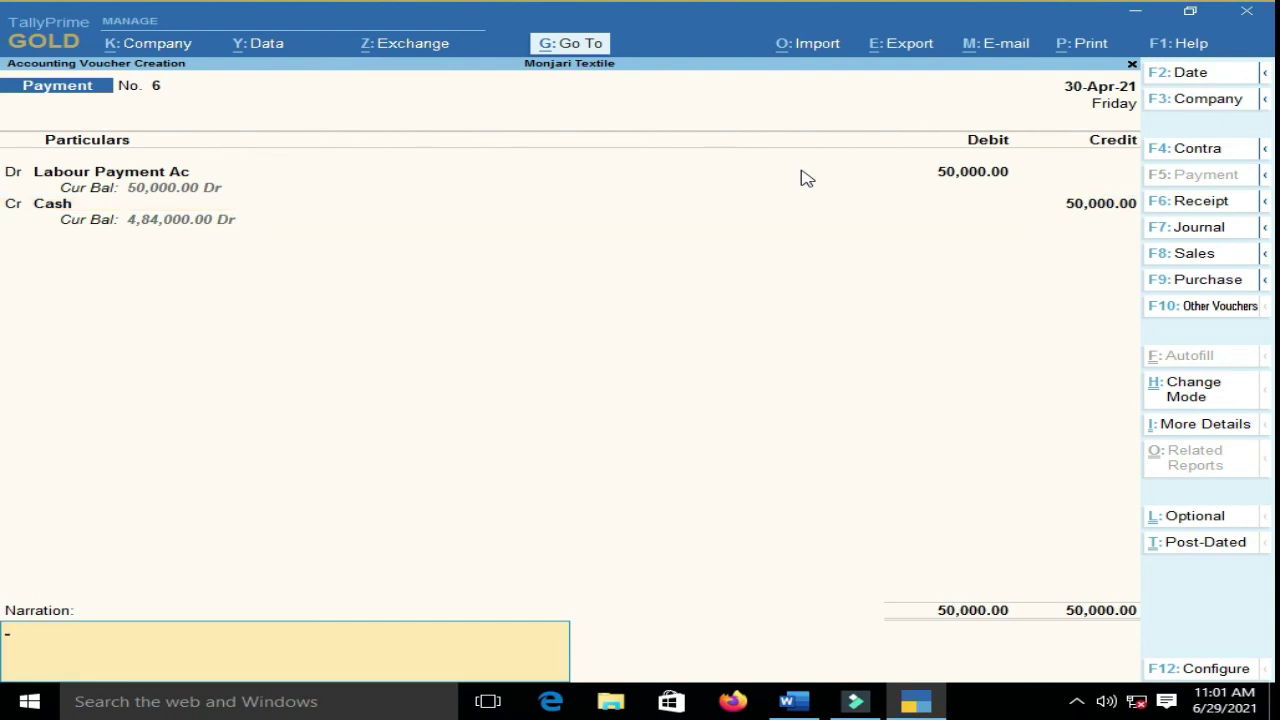
pyautogui.press('Return')
pyautogui.press('Return')
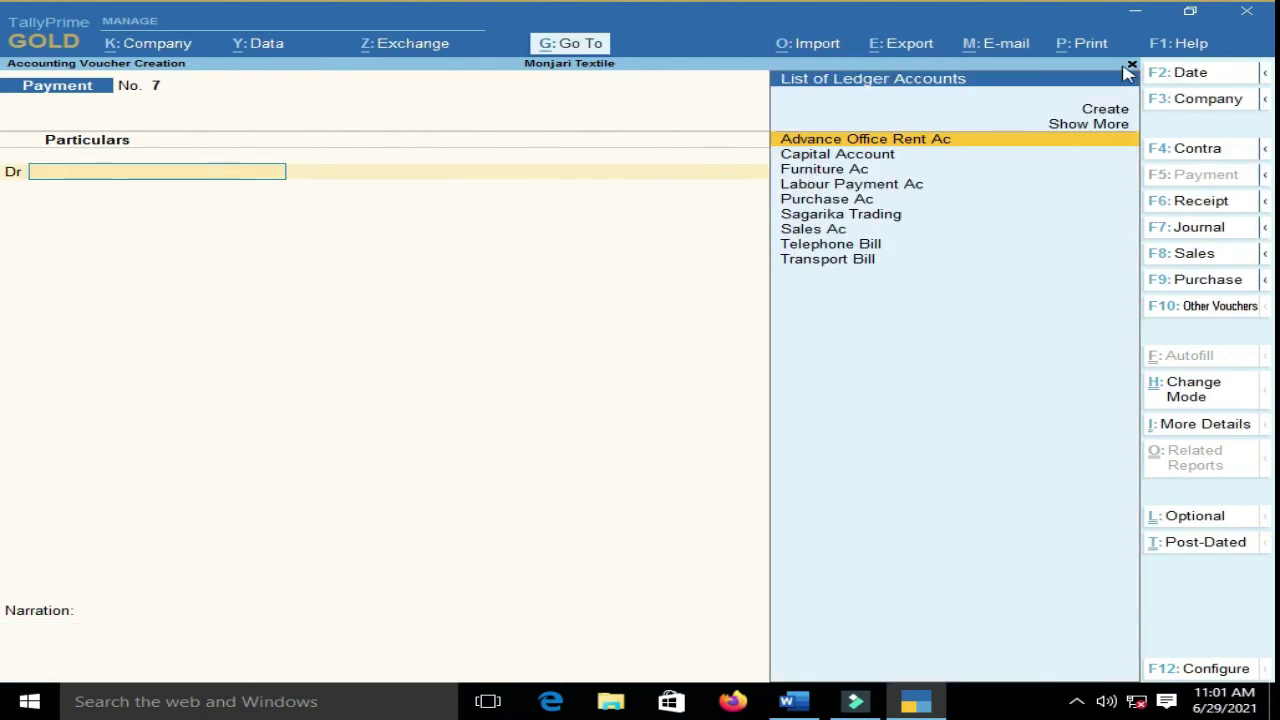
# - Review the three adjustment notes on house rent, furniture depreciation and closing stock below the transaction table in the Word document
pyautogui.click(793, 701)
pyautogui.moveTo(754, 608); pyautogui.dragTo(303, 549)
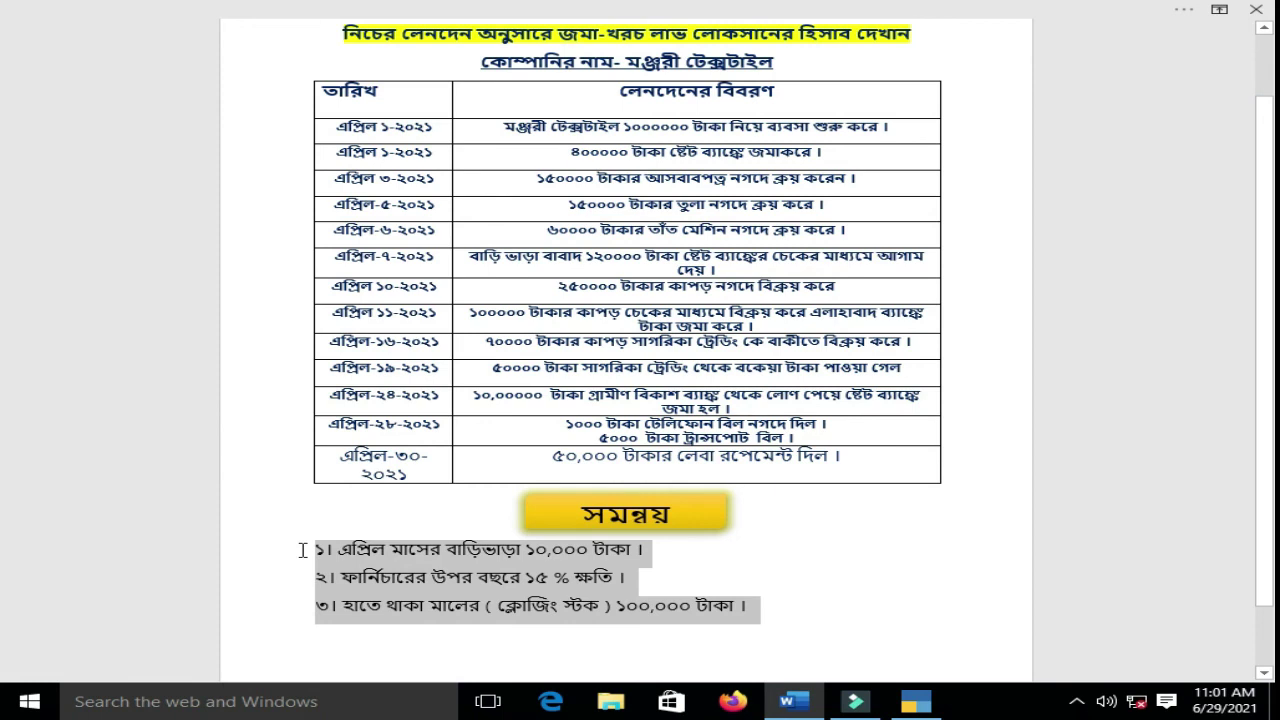
pyautogui.click(757, 550)
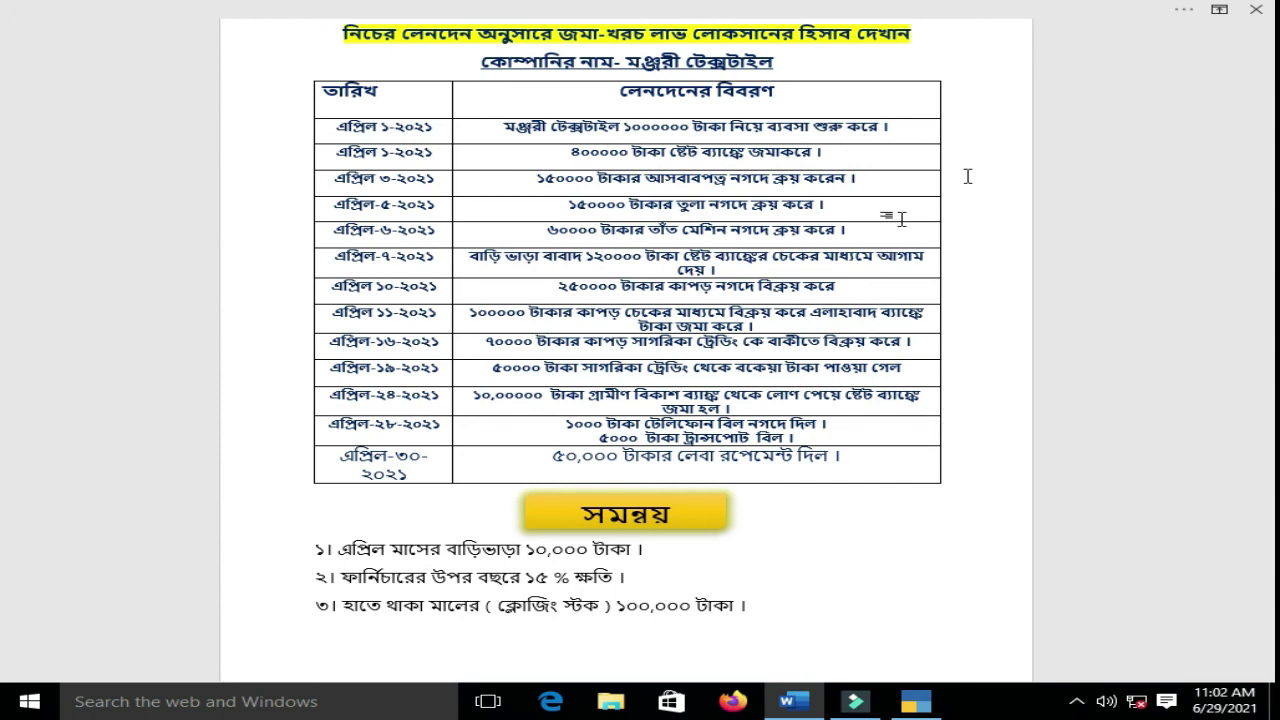
# - Close the Word document, then quit TallyPrime and confirm leaving the empty payment voucher
pyautogui.click(1260, 14)
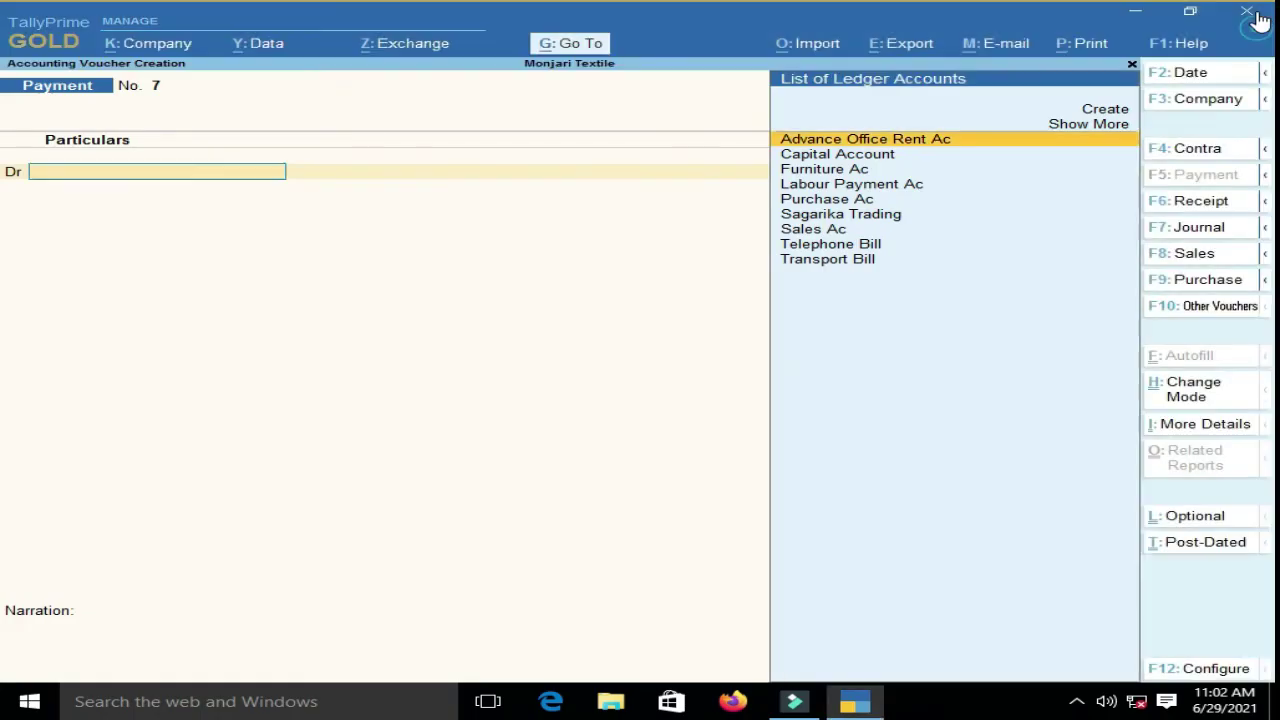
pyautogui.click(1255, 18)
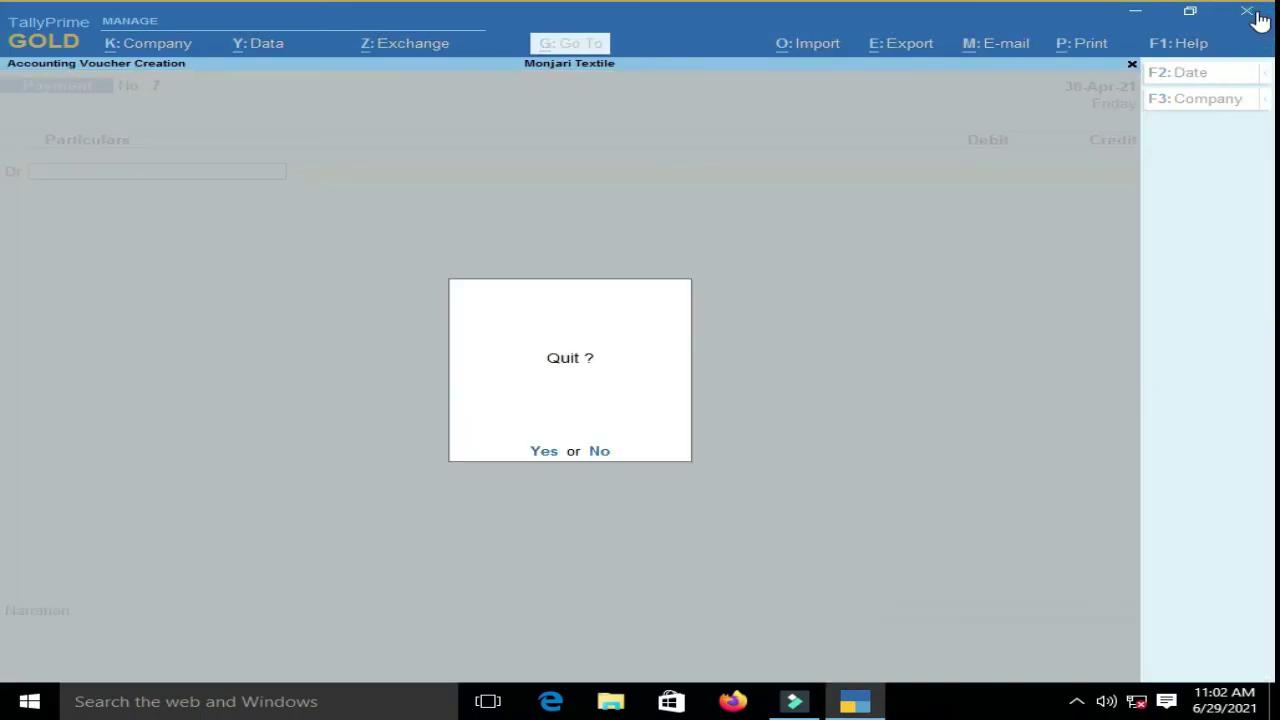
pyautogui.click(545, 452)
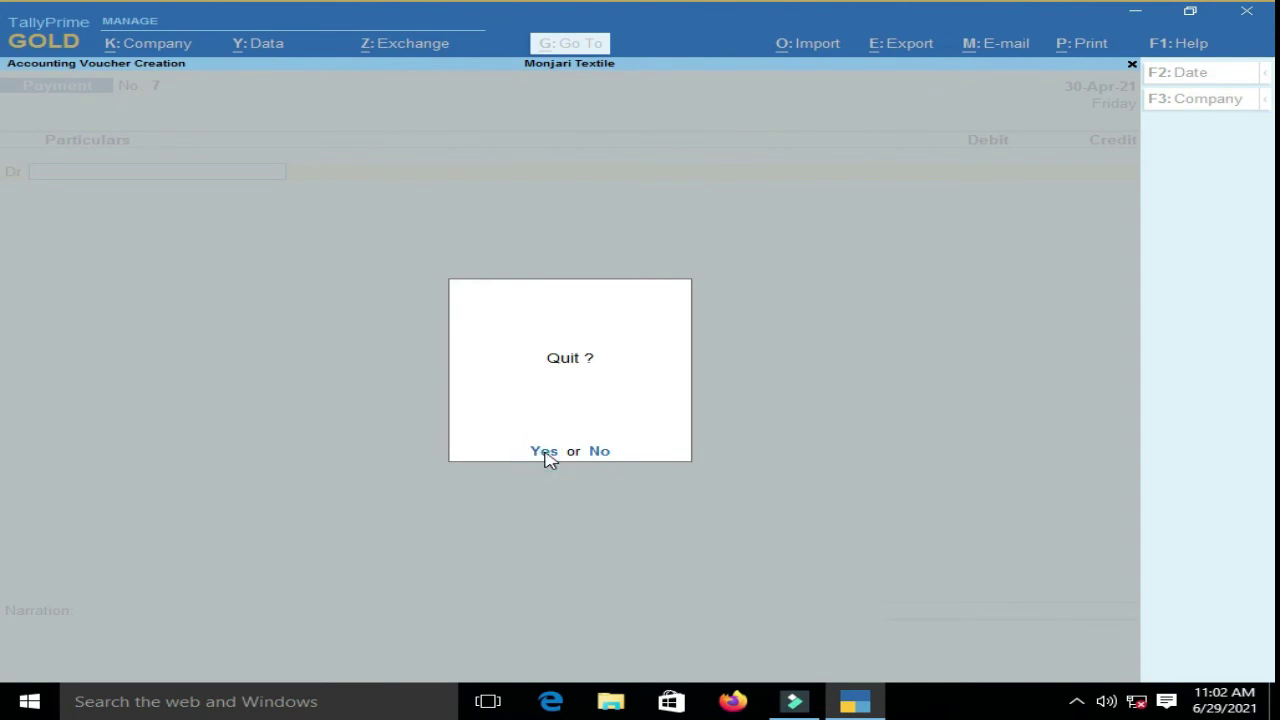